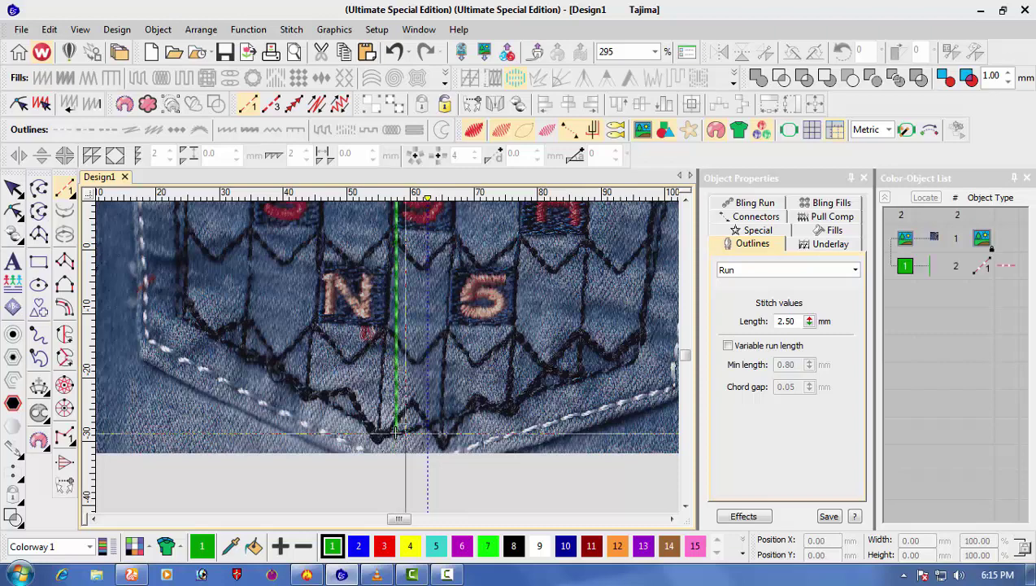
- Finish the vertical run line along the stitched column just left of the centre guide and assign it colour 4, yellow
{"action": "key", "text": "Return"}
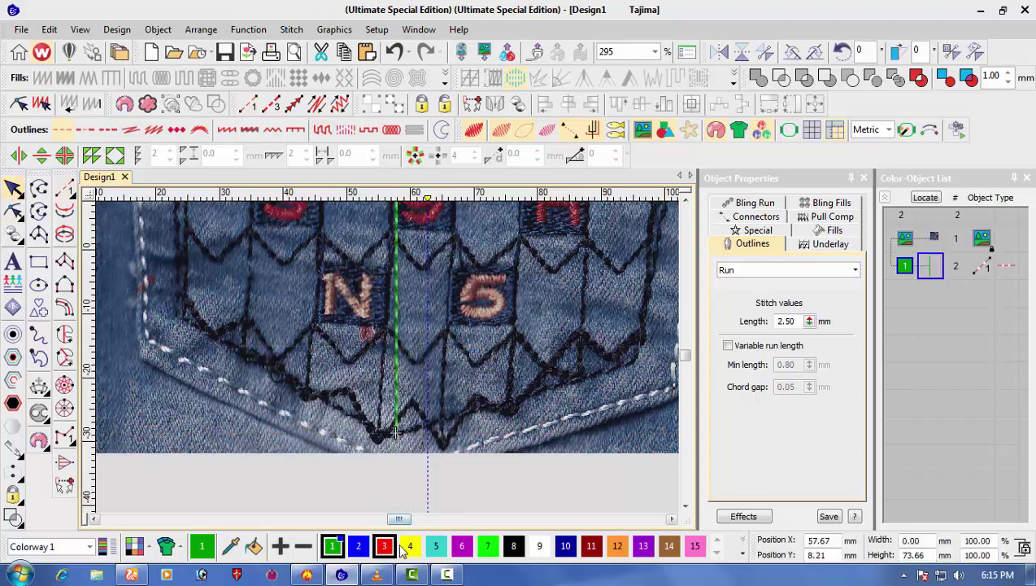
{"action": "left_click", "coordinate": [410, 546]}
{"action": "scroll", "coordinate": [393, 294], "scroll_direction": "down", "scroll_amount": 2}
{"action": "scroll", "coordinate": [394, 298], "scroll_direction": "up", "scroll_amount": 1}
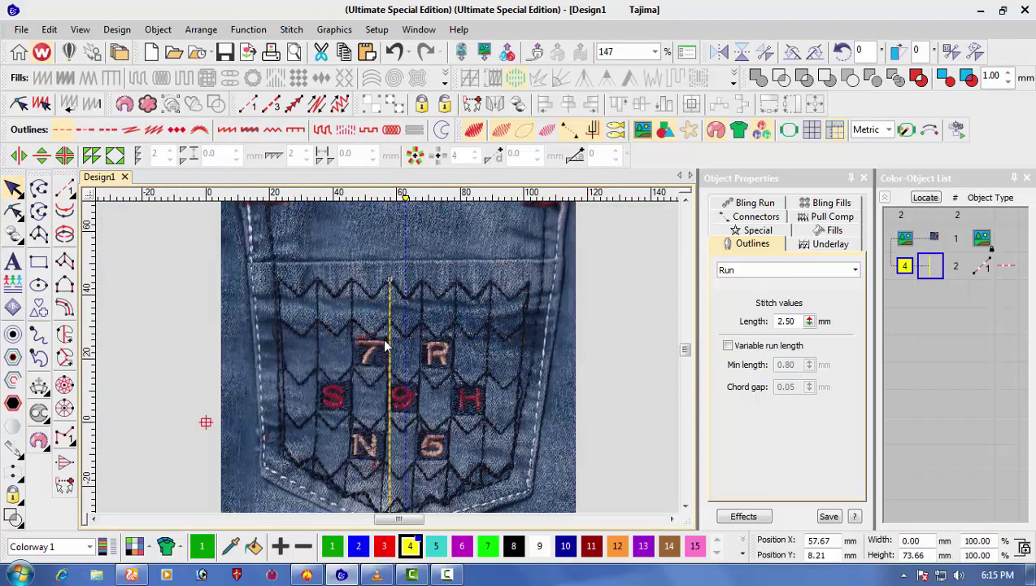
- Duplicate the yellow line and align the copy with the next stitched column to its left, at X 46.07 mm
{"action": "left_click", "coordinate": [365, 334]}
{"action": "scroll", "coordinate": [394, 320], "scroll_direction": "up", "scroll_amount": 1}
{"action": "left_click", "coordinate": [393, 320]}
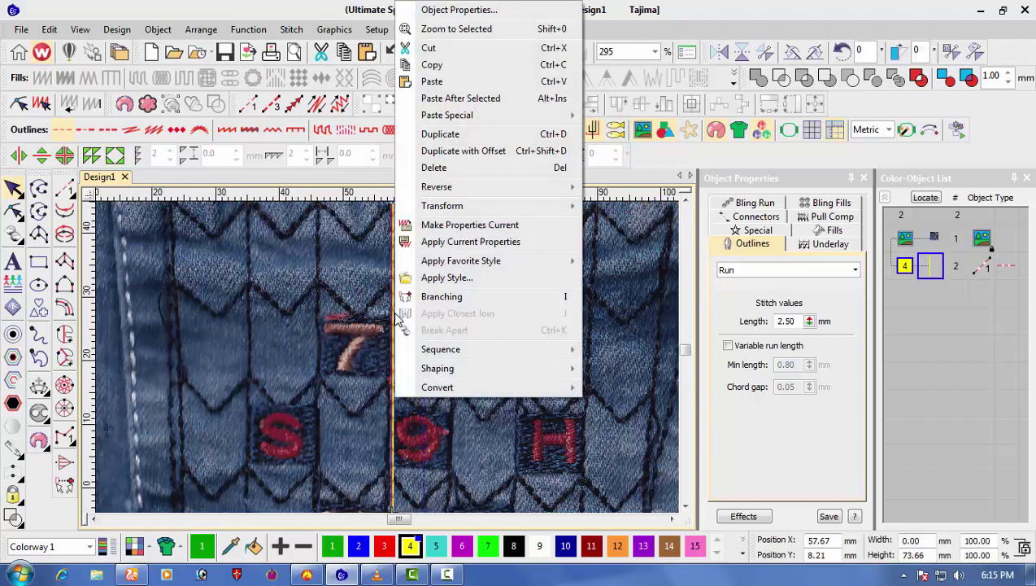
{"action": "right_click", "coordinate": [394, 318]}
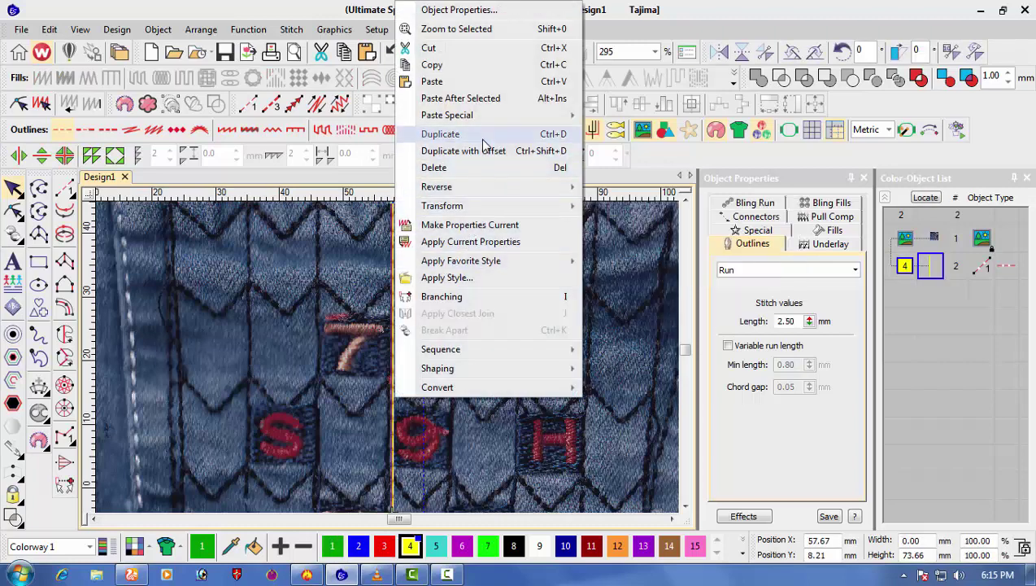
{"action": "left_click", "coordinate": [481, 135]}
{"action": "scroll", "coordinate": [387, 364], "scroll_direction": "down", "scroll_amount": 1}
{"action": "left_click_drag", "start_coordinate": [350, 363], "coordinate": [302, 359]}
{"action": "scroll", "coordinate": [288, 327], "scroll_direction": "up", "scroll_amount": 1}
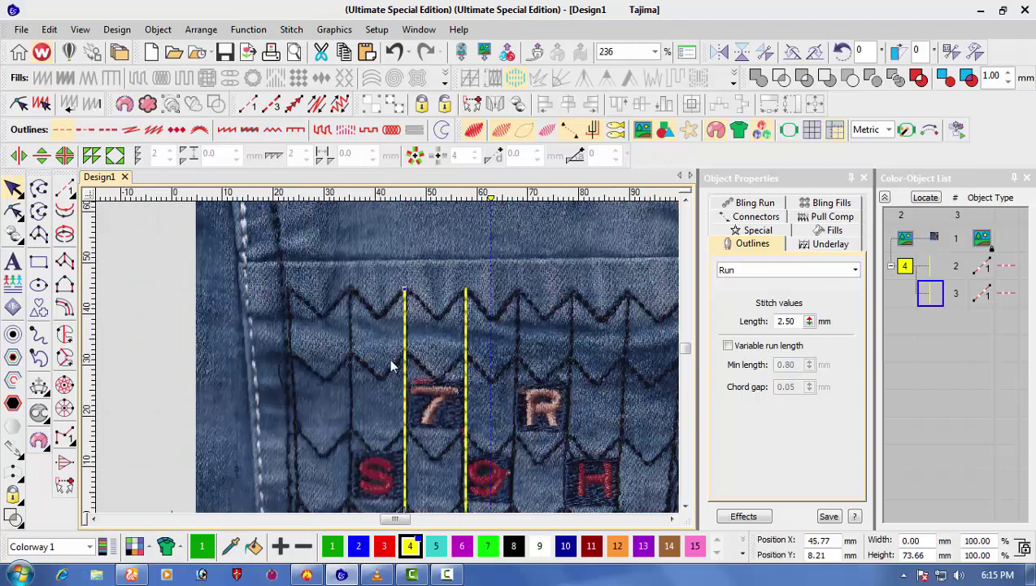
{"action": "left_click_drag", "start_coordinate": [405, 382], "coordinate": [406, 382]}
{"action": "scroll", "coordinate": [406, 384], "scroll_direction": "down", "scroll_amount": 1}
{"action": "scroll", "coordinate": [408, 363], "scroll_direction": "down", "scroll_amount": 1}
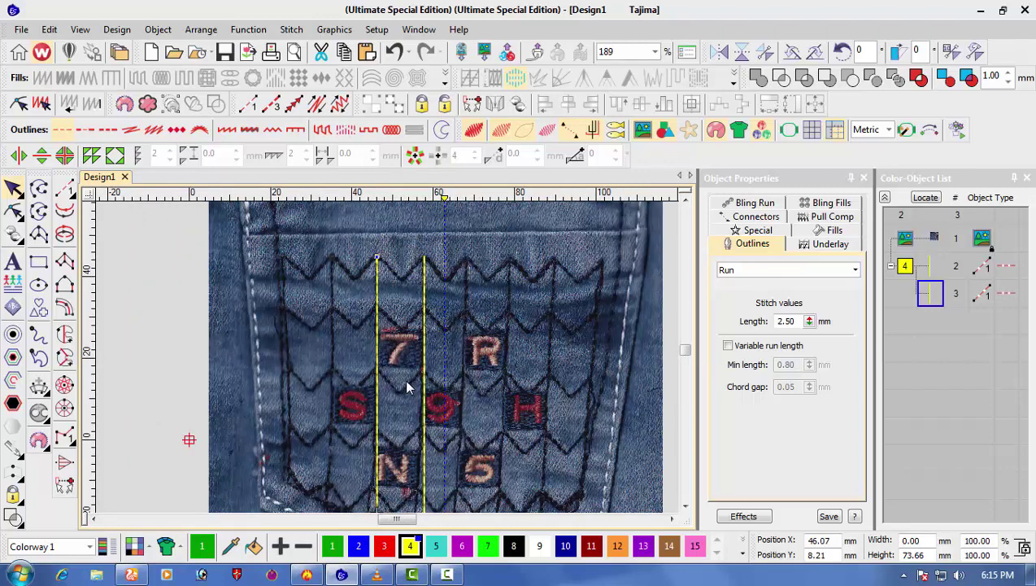
- Duplicate the second yellow line and place the copy on the stitched column beside the letter S, at about X 35 mm
{"action": "key", "text": "ctrl+d"}
{"action": "scroll", "coordinate": [391, 364], "scroll_direction": "down", "scroll_amount": 3}
{"action": "mouse_move", "coordinate": [385, 358]}
{"action": "left_mouse_down"}
{"action": "mouse_move", "coordinate": [362, 345]}
{"action": "mouse_move", "coordinate": [405, 375]}
{"action": "mouse_move", "coordinate": [370, 358]}
{"action": "left_mouse_up"}
{"action": "scroll", "coordinate": [400, 375], "scroll_direction": "up", "scroll_amount": 1}
- Duplicate the third line and place the copy on the pocket pattern's outer left edge, at X 22.33 mm
{"action": "key", "text": "ctrl+d"}
{"action": "key", "text": "Left"}
{"action": "scroll", "coordinate": [379, 350], "scroll_direction": "up", "scroll_amount": 2}
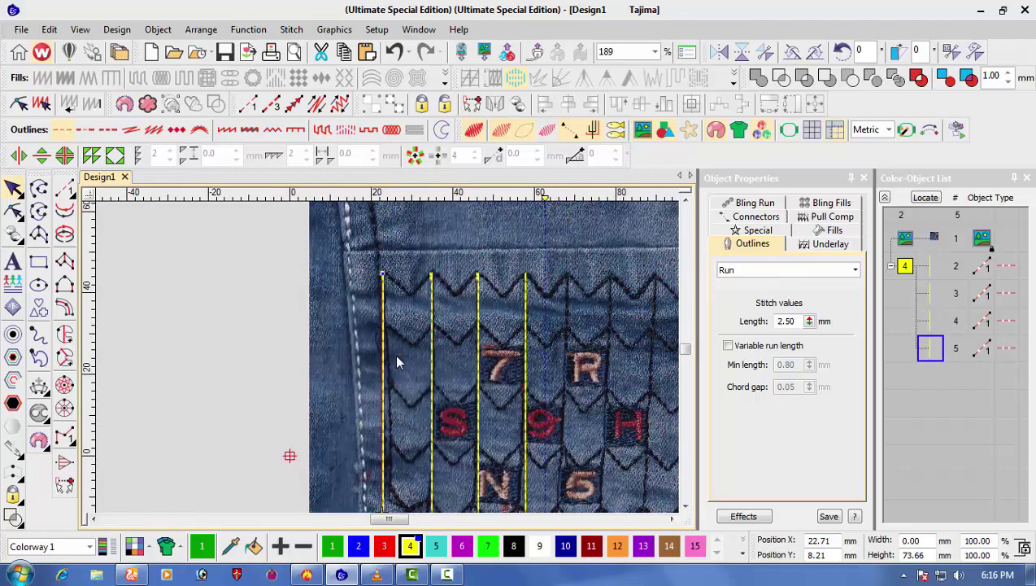
{"action": "key", "text": "Left"}
{"action": "key", "text": "Left"}
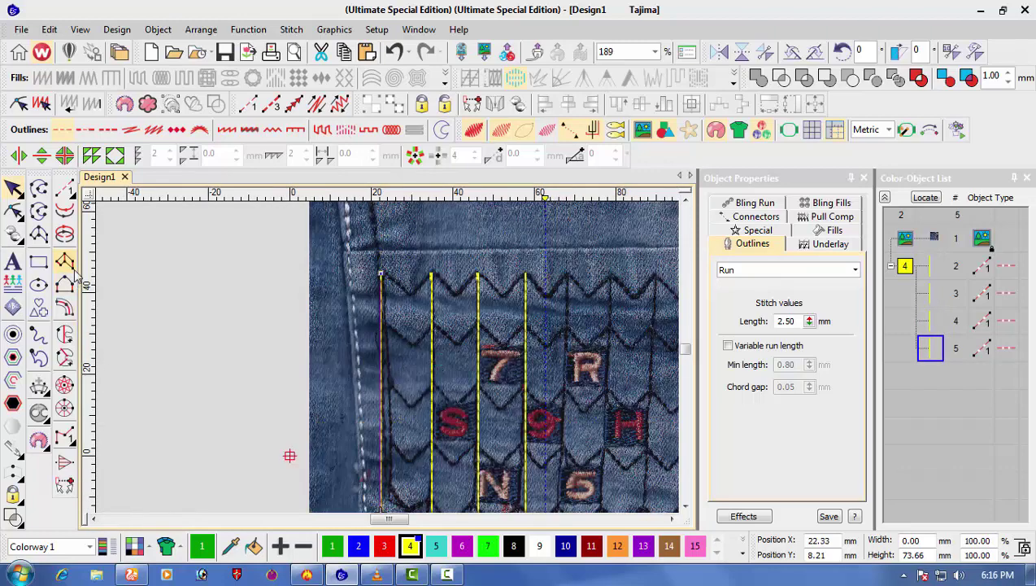
- Draw a colour 1 run outline of the left half of the pocket pattern, starting and ending on the vertical centre guide
{"action": "key", "text": "Escape"}
{"action": "left_click", "coordinate": [65, 189]}
{"action": "scroll", "coordinate": [396, 354], "scroll_direction": "up", "scroll_amount": 1}
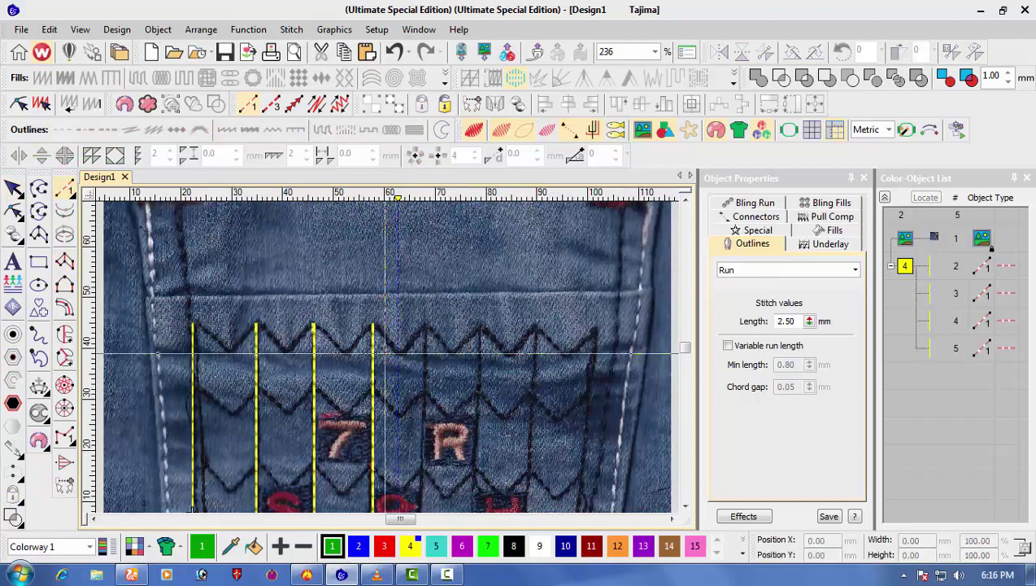
{"action": "scroll", "coordinate": [400, 360], "scroll_direction": "up", "scroll_amount": 2}
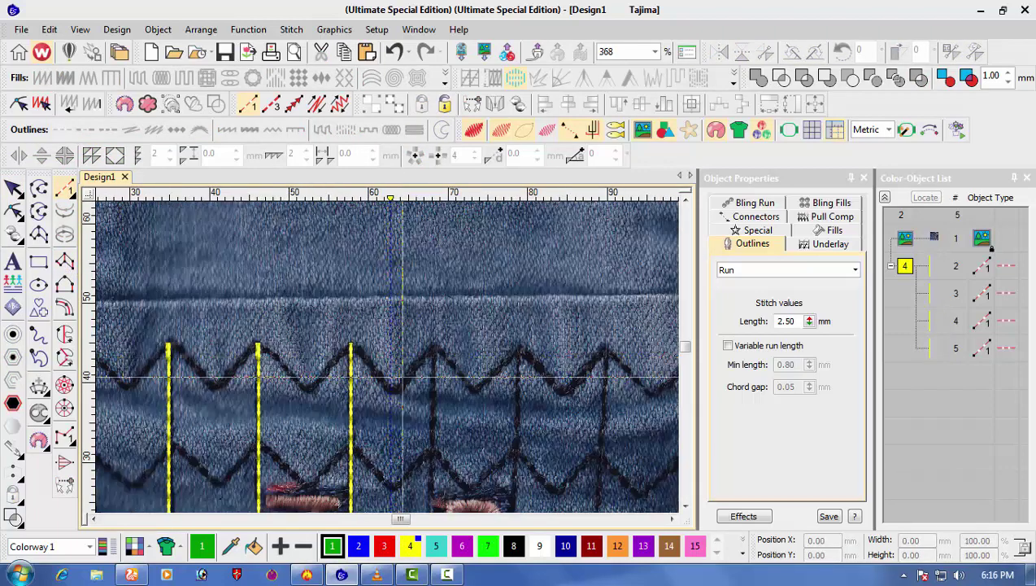
{"action": "scroll", "coordinate": [335, 353], "scroll_direction": "down", "scroll_amount": 2}
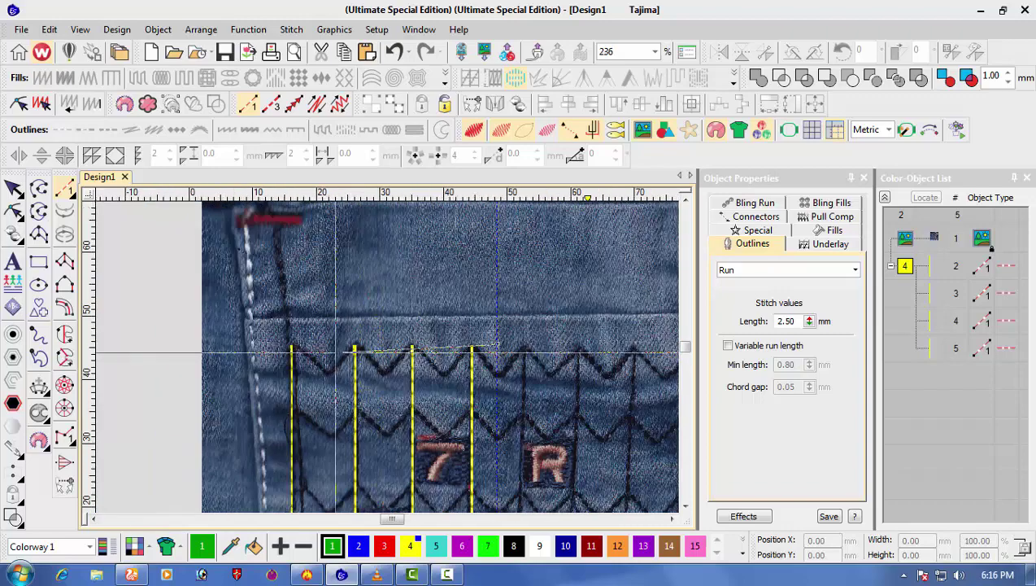
{"action": "scroll", "coordinate": [335, 352], "scroll_direction": "up", "scroll_amount": 2}
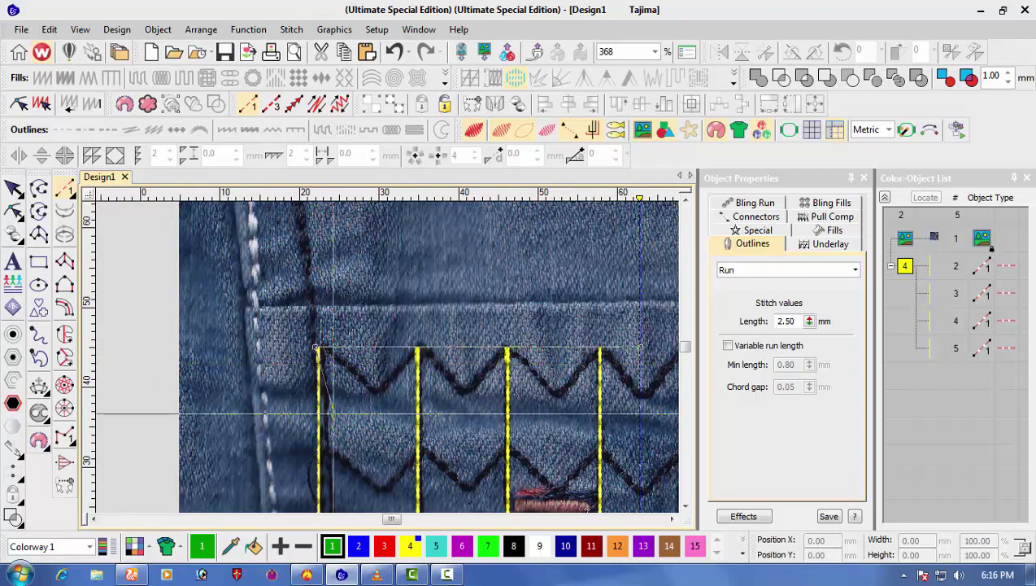
{"action": "scroll", "coordinate": [333, 456], "scroll_direction": "down", "scroll_amount": 1}
{"action": "scroll", "coordinate": [390, 492], "scroll_direction": "down", "scroll_amount": 1}
{"action": "scroll", "coordinate": [392, 374], "scroll_direction": "up", "scroll_amount": 1}
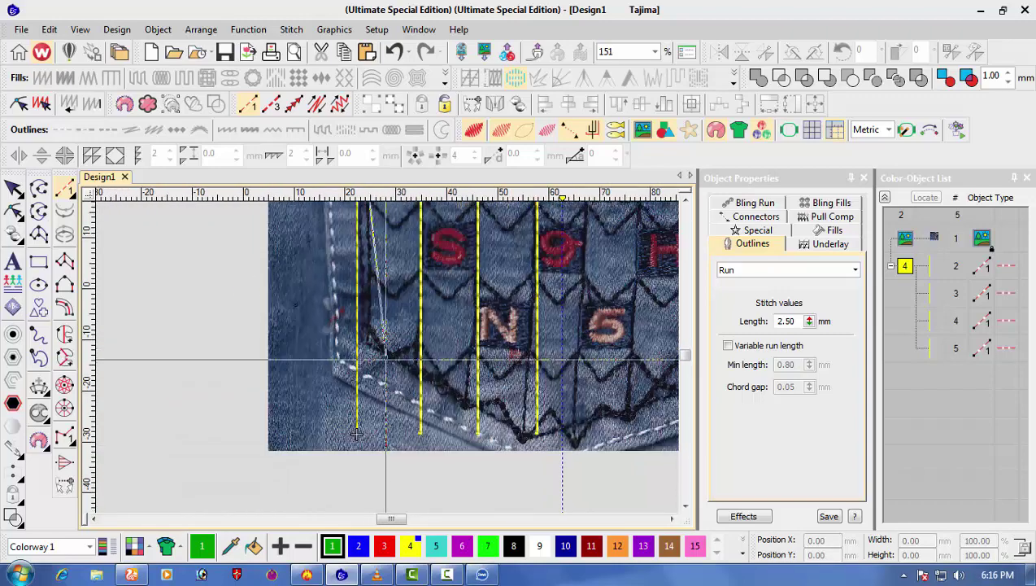
{"action": "left_click", "coordinate": [370, 352]}
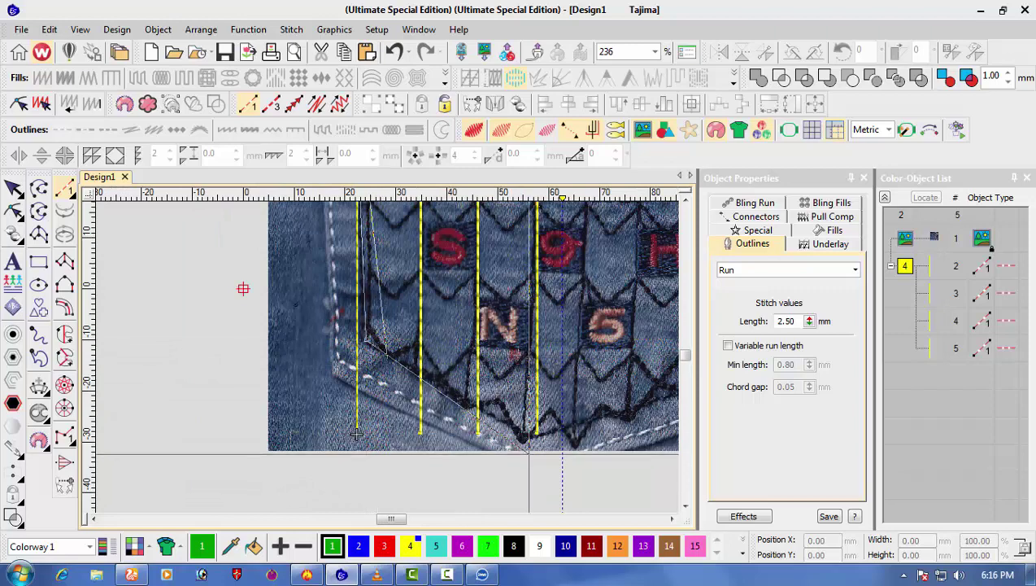
{"action": "scroll", "coordinate": [356, 433], "scroll_direction": "up", "scroll_amount": 1}
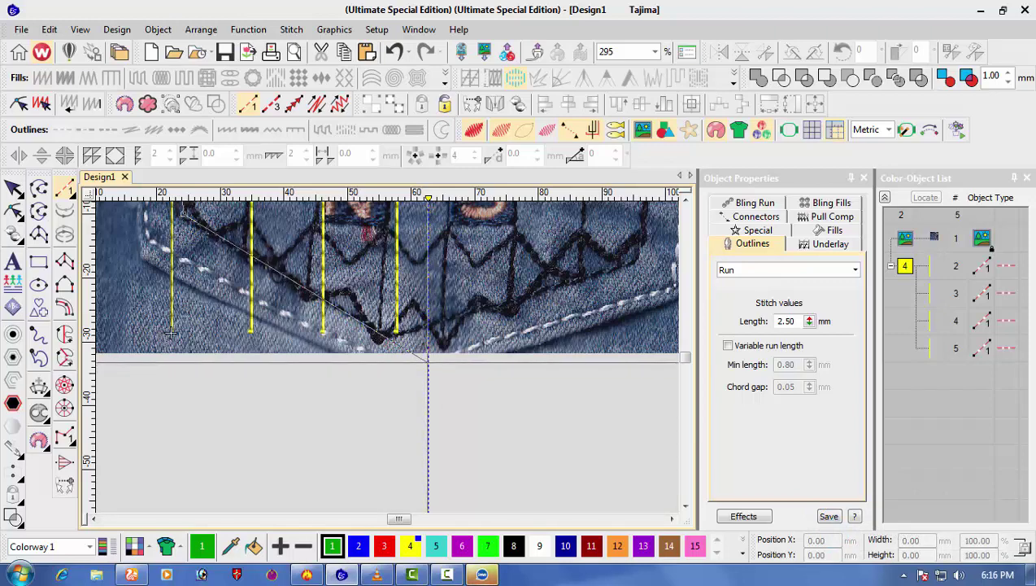
{"action": "key", "text": "Return"}
{"action": "key", "text": "shift+z"}
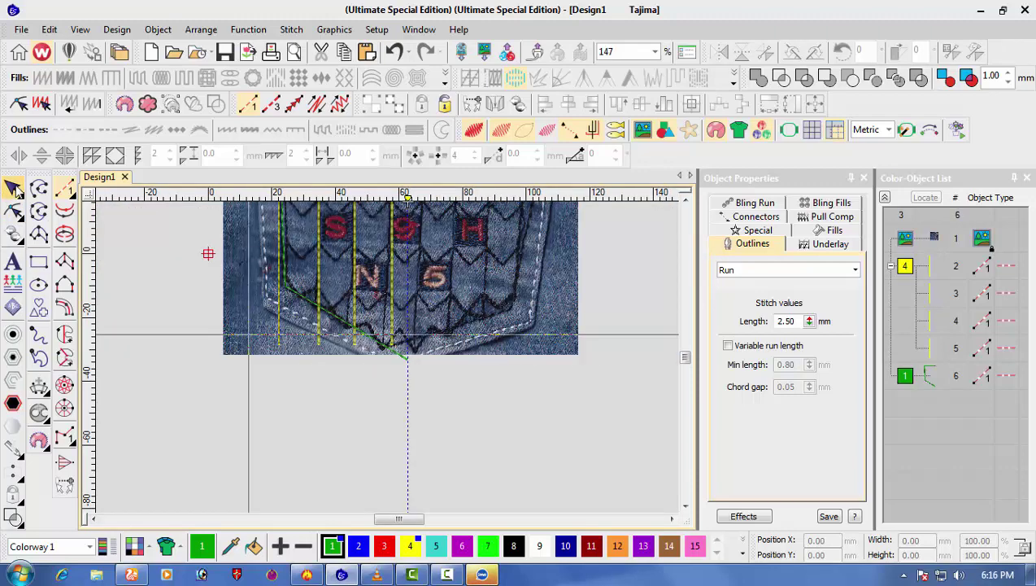
{"action": "left_click", "coordinate": [13, 188]}
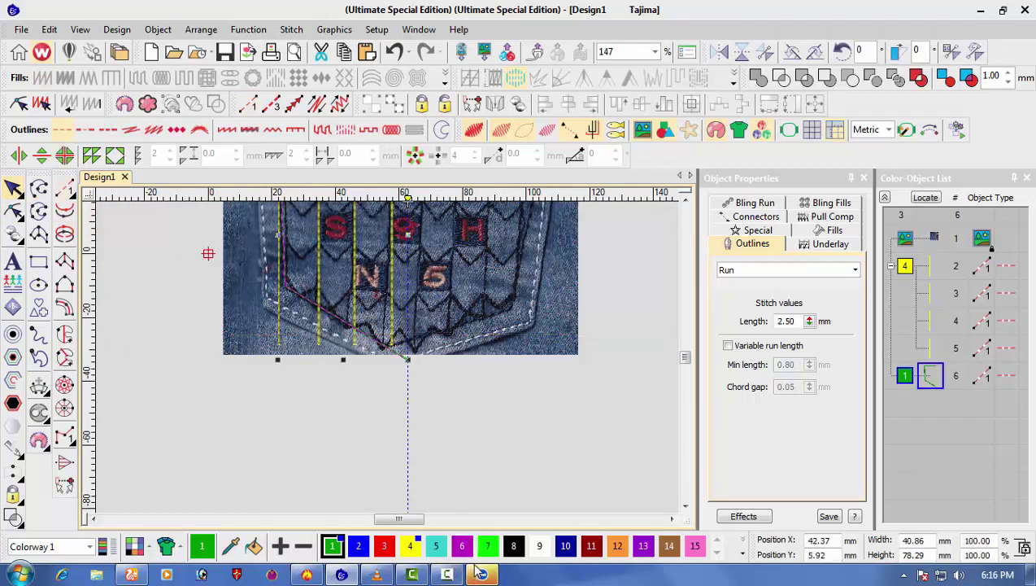
{"action": "mouse_move", "coordinate": [481, 569]}
{"action": "left_click", "coordinate": [629, 425]}
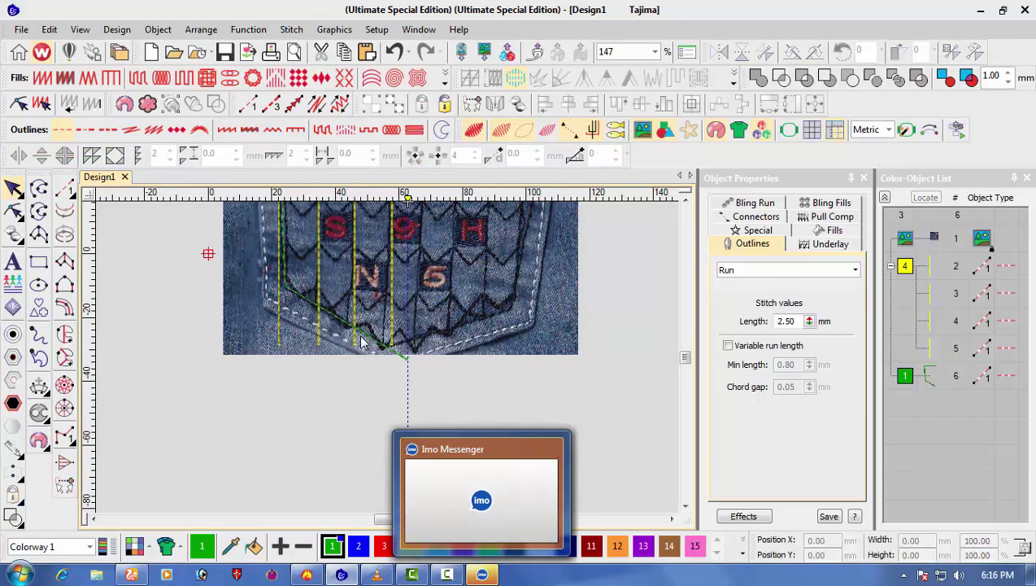
{"action": "scroll", "coordinate": [244, 303], "scroll_direction": "up", "scroll_amount": 1}
{"action": "scroll", "coordinate": [399, 370], "scroll_direction": "up", "scroll_amount": 2}
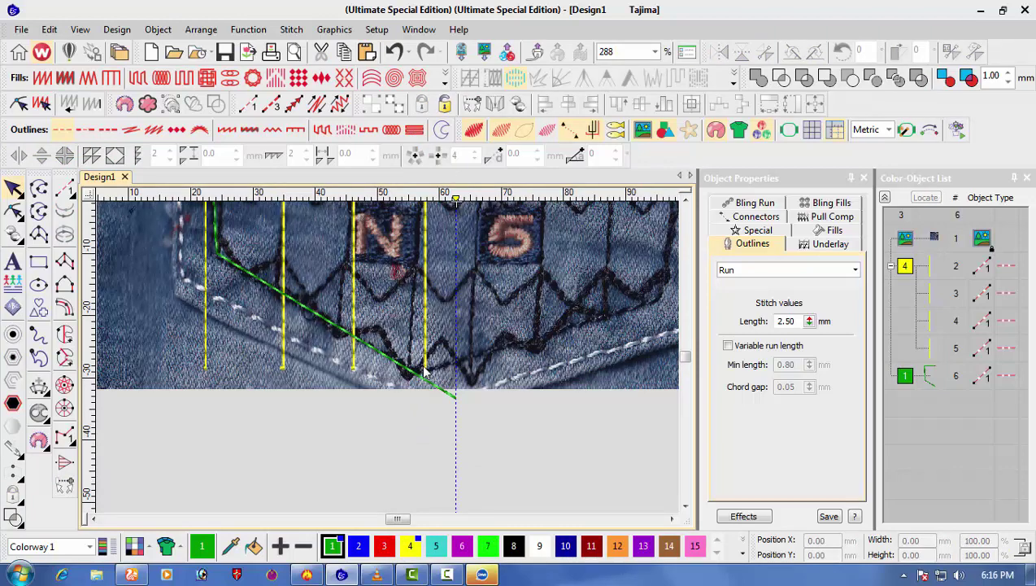
{"action": "scroll", "coordinate": [425, 373], "scroll_direction": "down", "scroll_amount": 4}
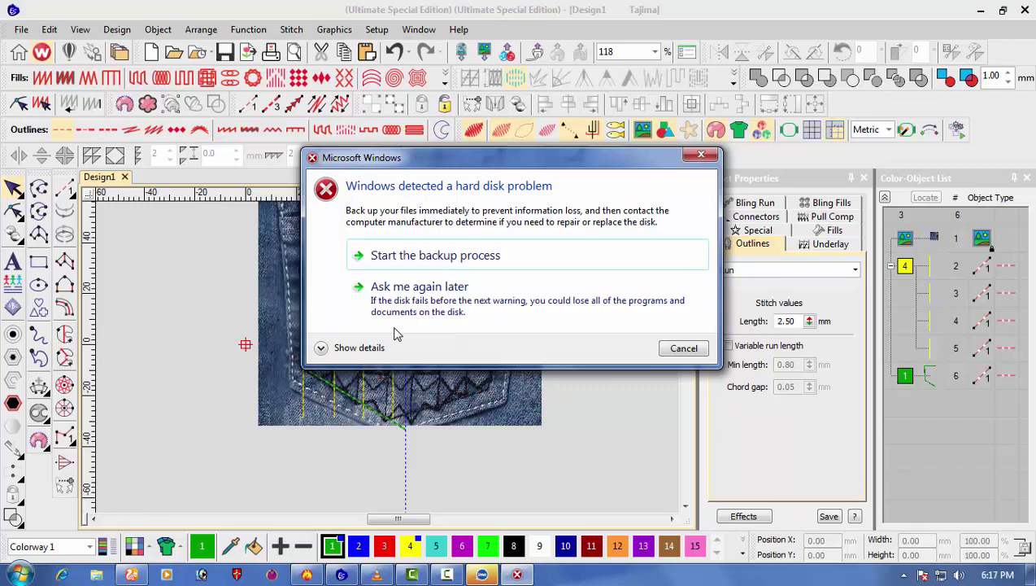
- Dismiss the Windows hard disk problem warning and return to the pocket design
{"action": "left_click", "coordinate": [684, 349]}
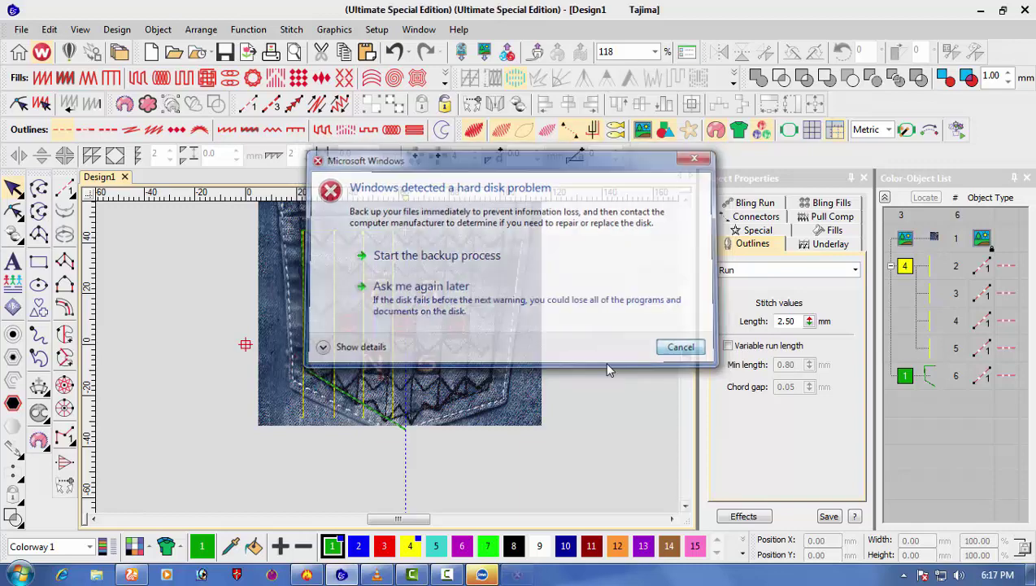
{"action": "left_click", "coordinate": [446, 577]}
{"action": "left_click", "coordinate": [965, 533]}
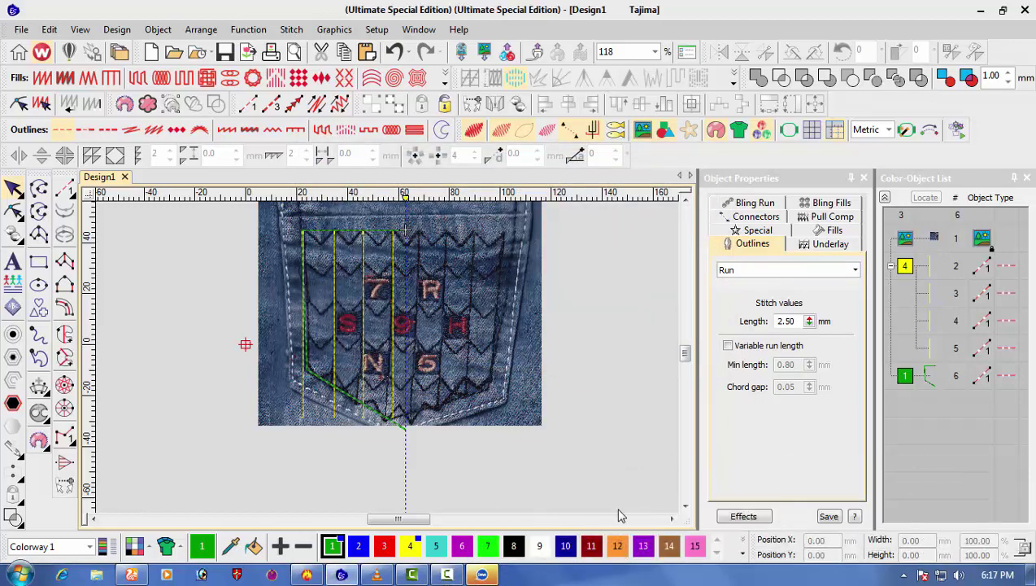
{"action": "scroll", "coordinate": [409, 370], "scroll_direction": "up", "scroll_amount": 1}
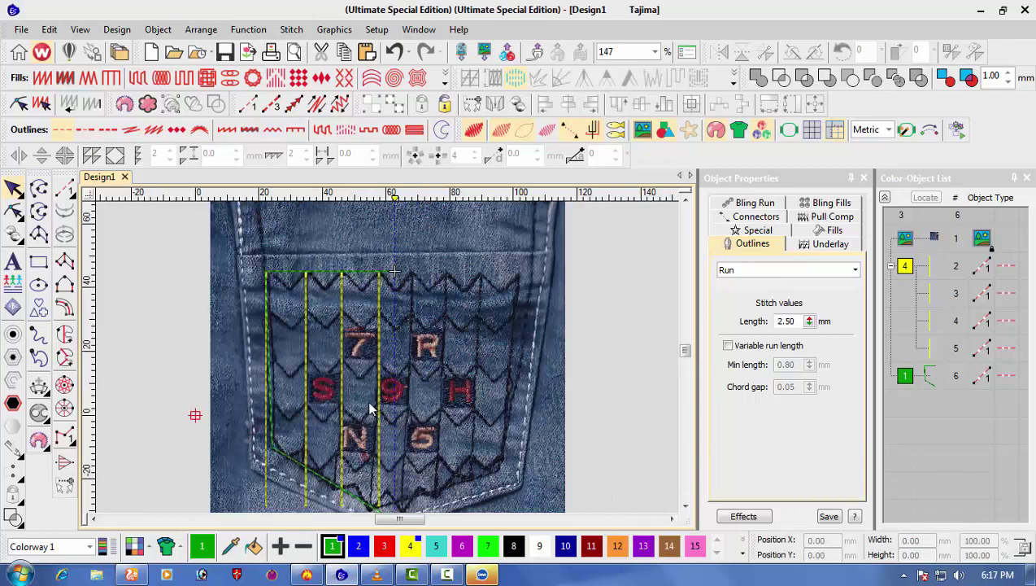
{"action": "scroll", "coordinate": [370, 409], "scroll_direction": "down", "scroll_amount": 3}
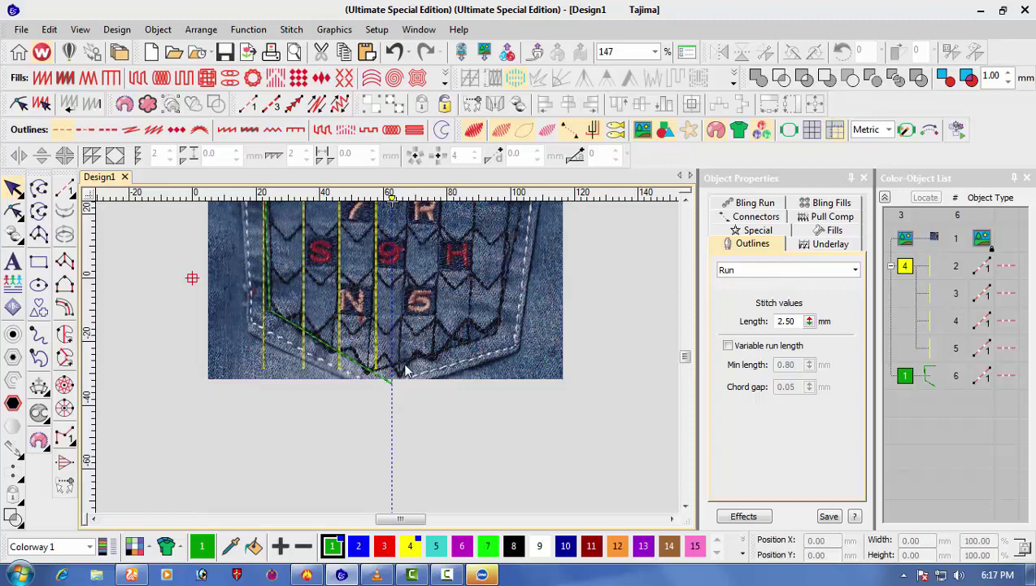
- Examine the half outline's bottom and top end points against the centre guide using the Reshape tool
{"action": "scroll", "coordinate": [391, 379], "scroll_direction": "up", "scroll_amount": 1}
{"action": "left_click", "coordinate": [384, 359]}
{"action": "scroll", "coordinate": [389, 358], "scroll_direction": "up", "scroll_amount": 2}
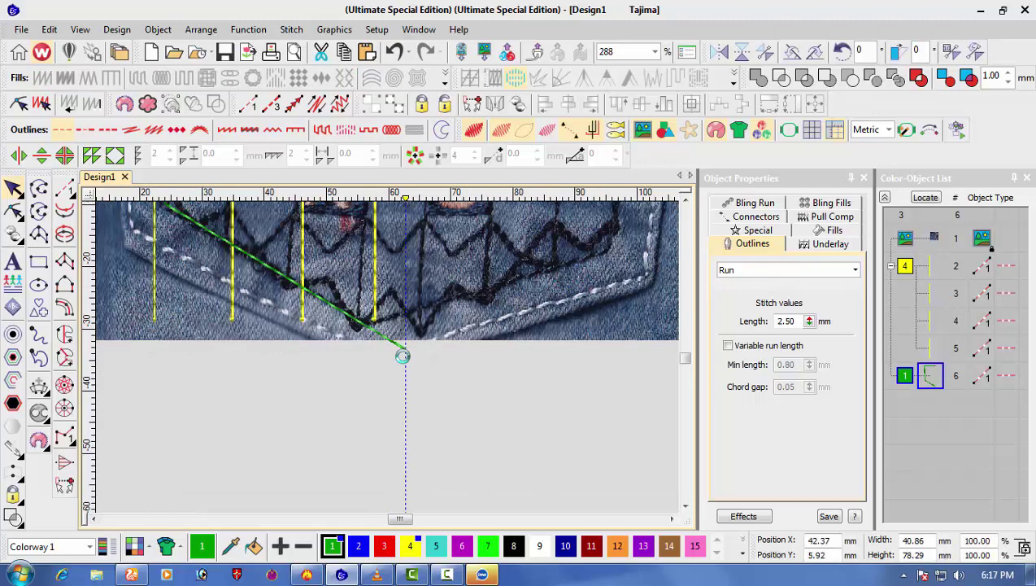
{"action": "key", "text": "h"}
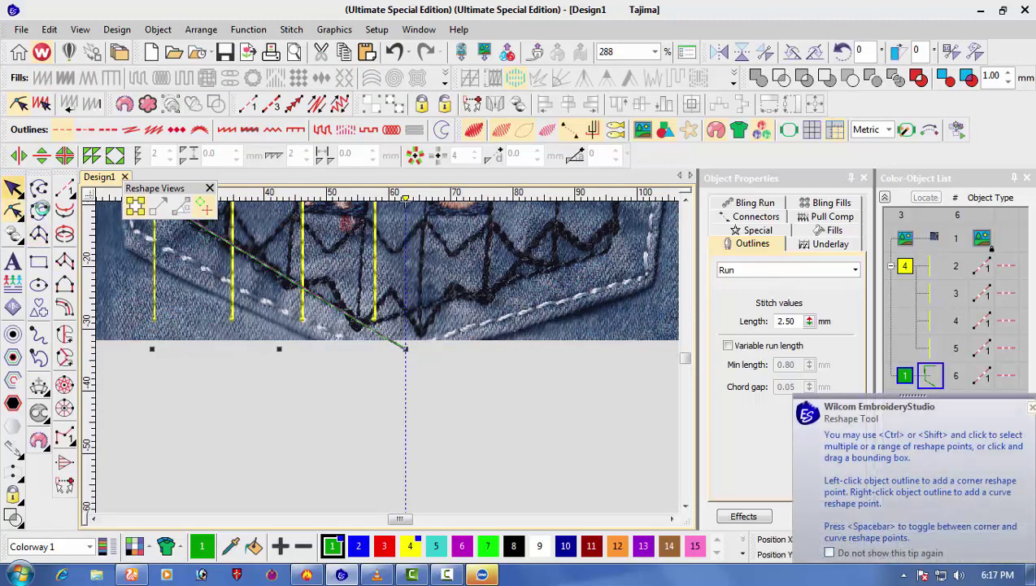
{"action": "scroll", "coordinate": [376, 342], "scroll_direction": "down", "scroll_amount": 2}
{"action": "scroll", "coordinate": [377, 335], "scroll_direction": "down", "scroll_amount": 3}
{"action": "scroll", "coordinate": [391, 347], "scroll_direction": "up", "scroll_amount": 4}
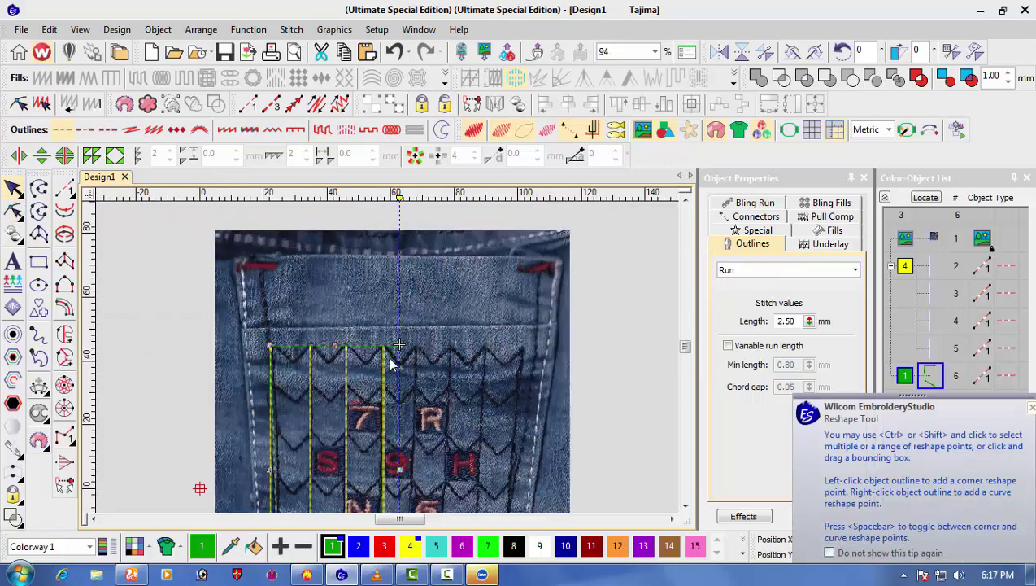
{"action": "key", "text": "h"}
{"action": "scroll", "coordinate": [389, 362], "scroll_direction": "up", "scroll_amount": 3}
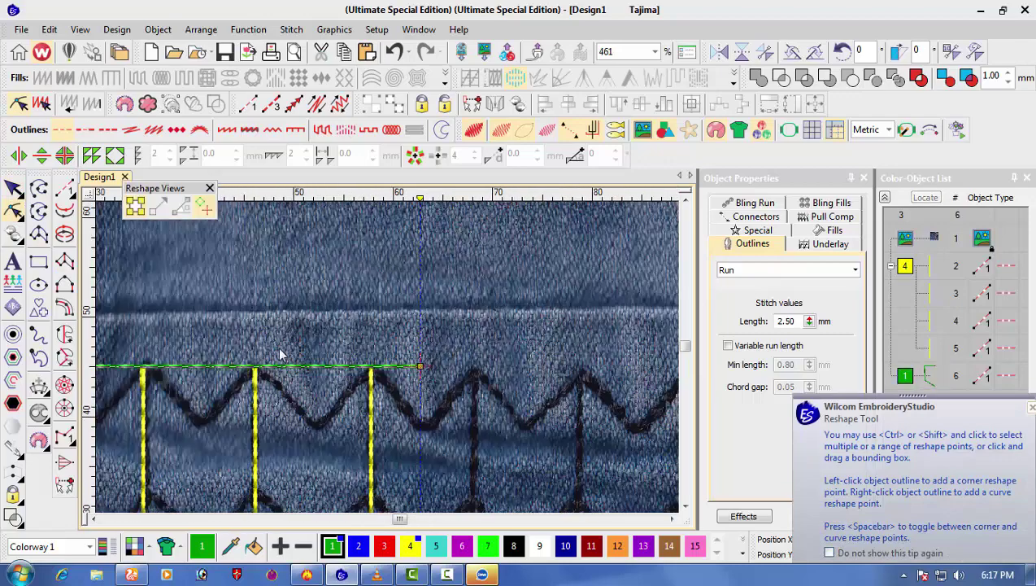
- Mirror-merge the half outline across the vertical centre guide with 1 row and 2 columns to form a closed pocket shape
{"action": "left_click", "coordinate": [14, 189]}
{"action": "left_click", "coordinate": [115, 155]}
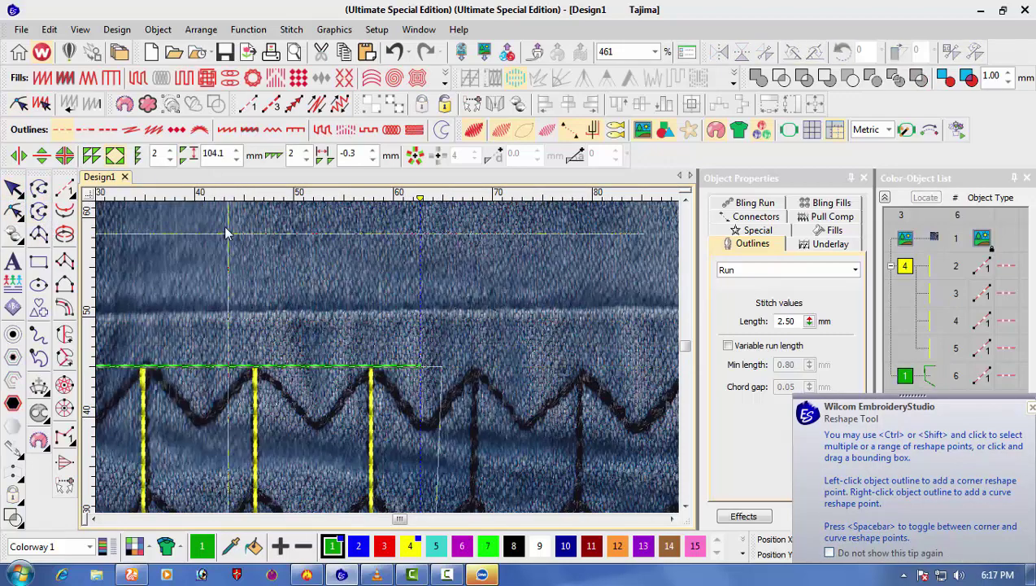
{"action": "left_click", "coordinate": [170, 161]}
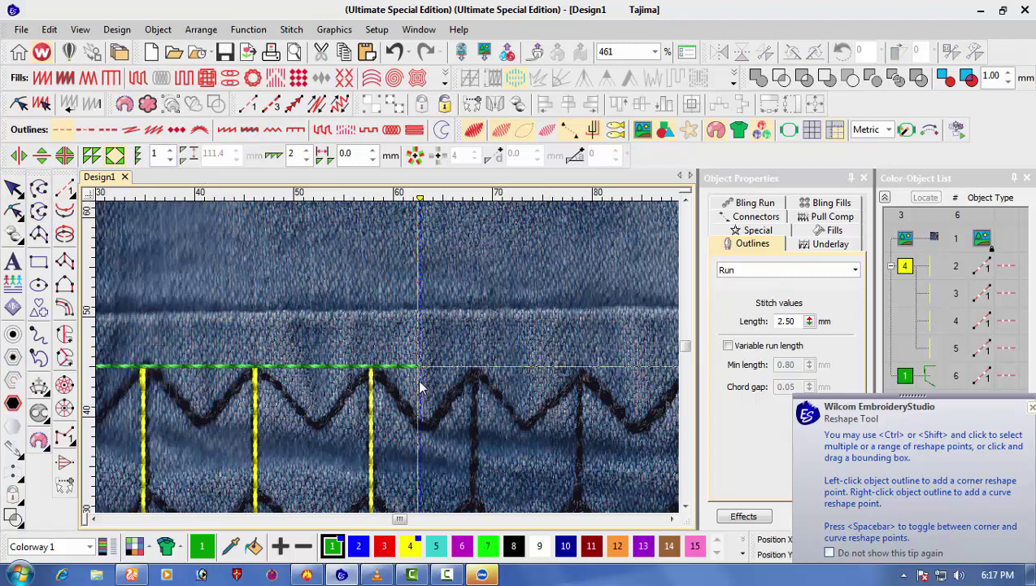
{"action": "scroll", "coordinate": [420, 388], "scroll_direction": "up", "scroll_amount": 2}
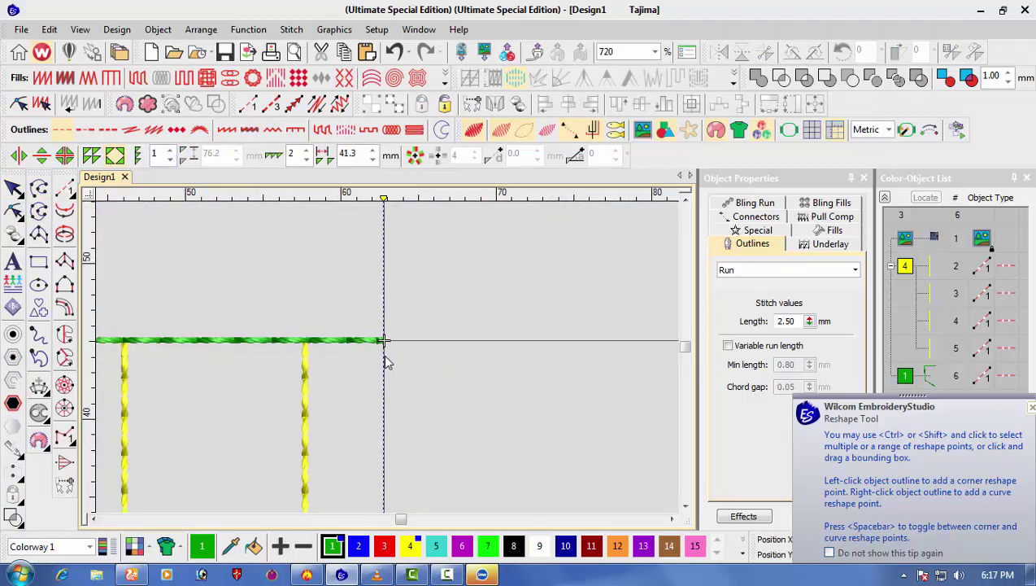
{"action": "left_click", "coordinate": [385, 356]}
{"action": "left_click", "coordinate": [539, 324]}
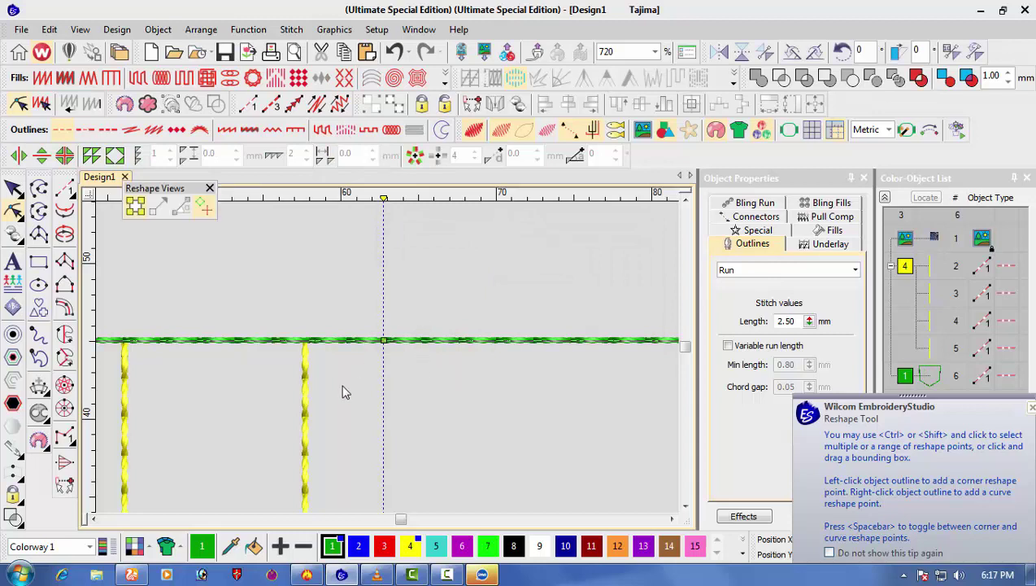
{"action": "scroll", "coordinate": [384, 375], "scroll_direction": "down", "scroll_amount": 5}
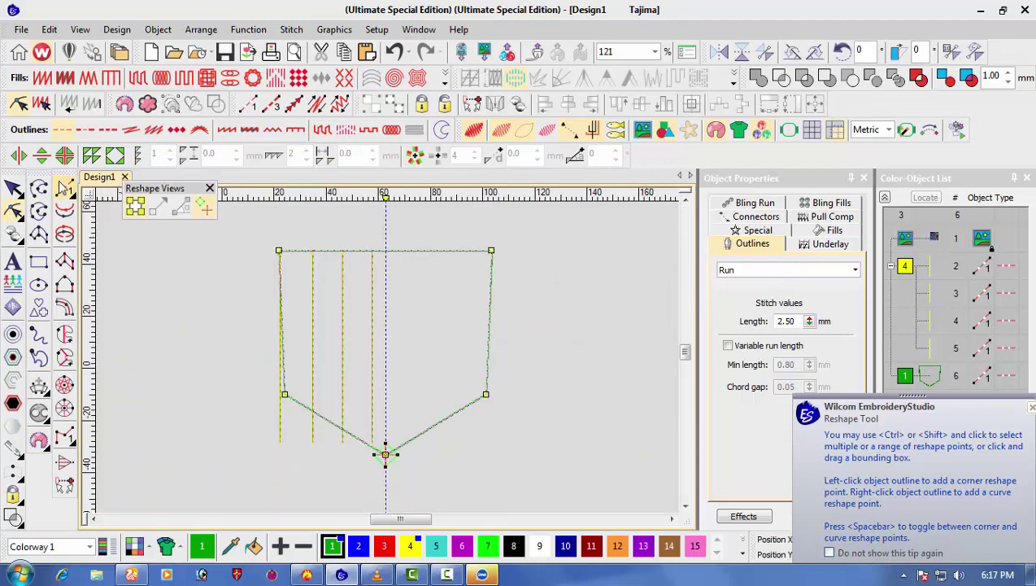
{"action": "key", "text": "Escape"}
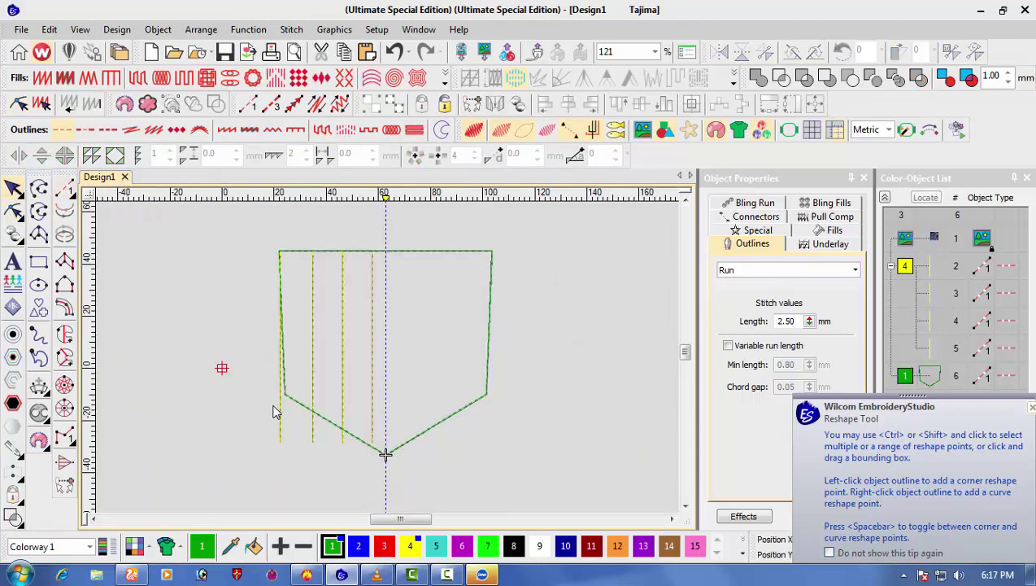
- Select all four yellow column lines and nudge them slightly left together
{"action": "left_click", "coordinate": [279, 403]}
{"action": "left_click", "coordinate": [311, 388], "text": "ctrl"}
{"action": "left_click", "coordinate": [342, 382], "text": "ctrl"}
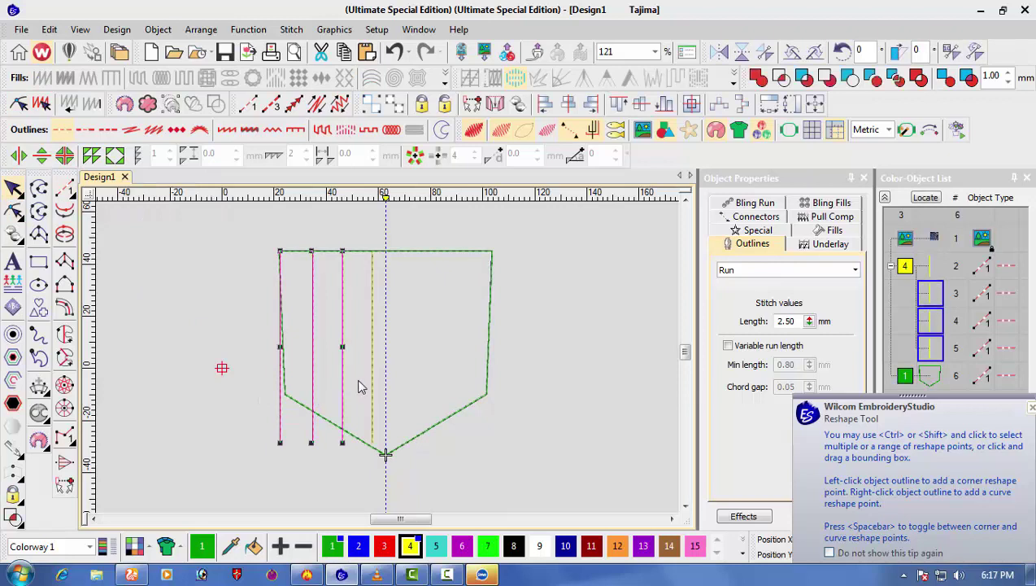
{"action": "left_click", "coordinate": [371, 384], "text": "ctrl"}
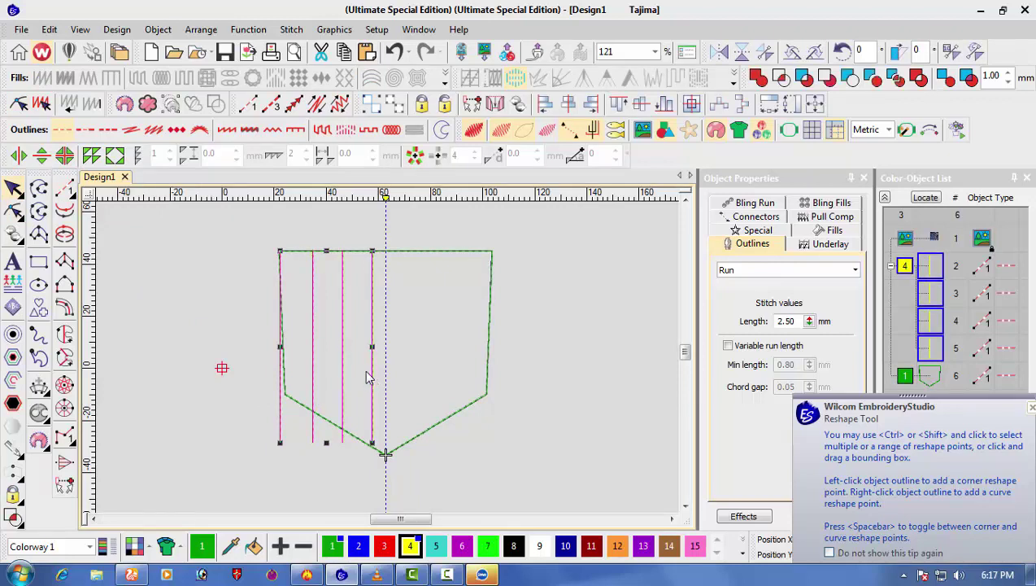
{"action": "key", "text": "Left"}
{"action": "key", "text": "Left"}
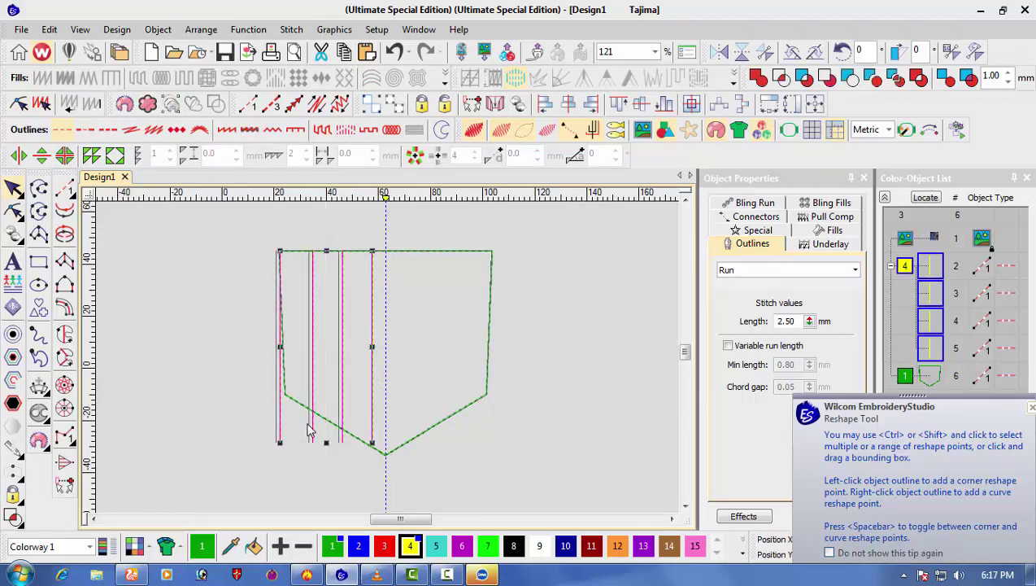
- Nudge the leftmost column line right to position X 24.39 mm, in line with the pocket outline's lower-left corner
{"action": "left_click", "coordinate": [277, 421]}
{"action": "left_click", "coordinate": [272, 418]}
{"action": "left_click", "coordinate": [276, 418]}
{"action": "key", "text": "Right"}
{"action": "key", "text": "Right"}
{"action": "key", "text": "Right"}
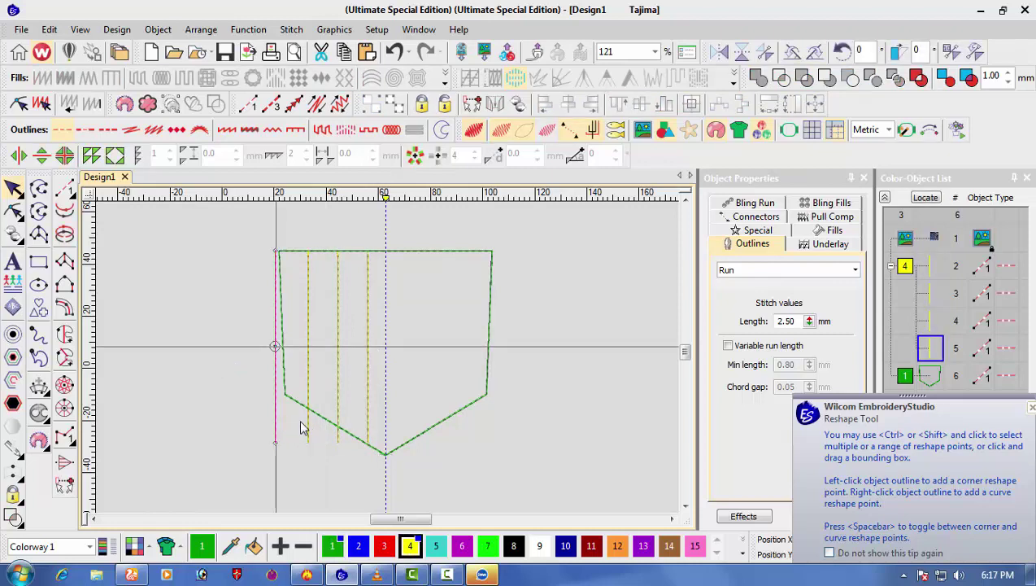
{"action": "key", "text": "Right"}
{"action": "key", "text": "Right"}
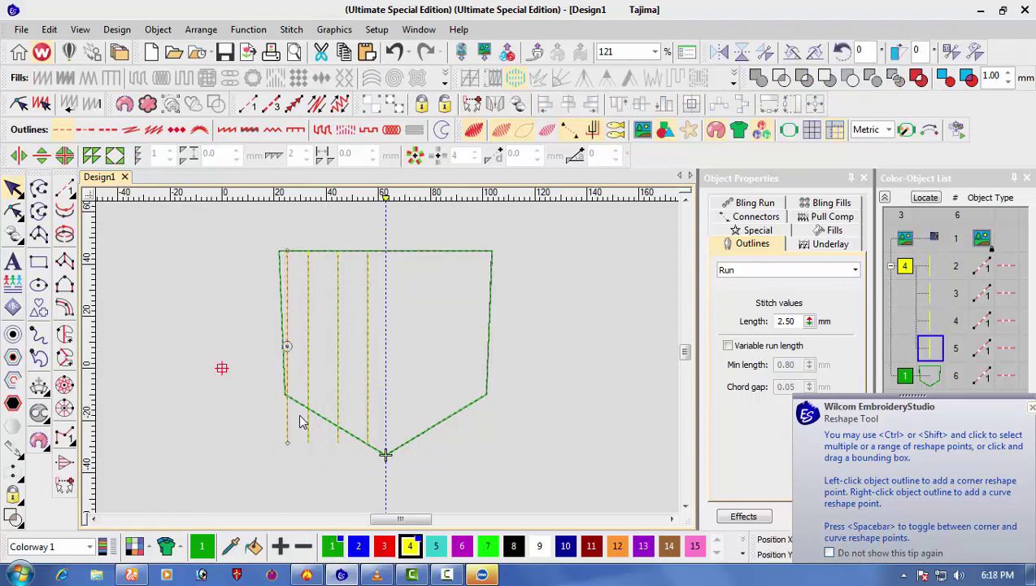
{"action": "key", "text": "Left"}
{"action": "key", "text": "Left"}
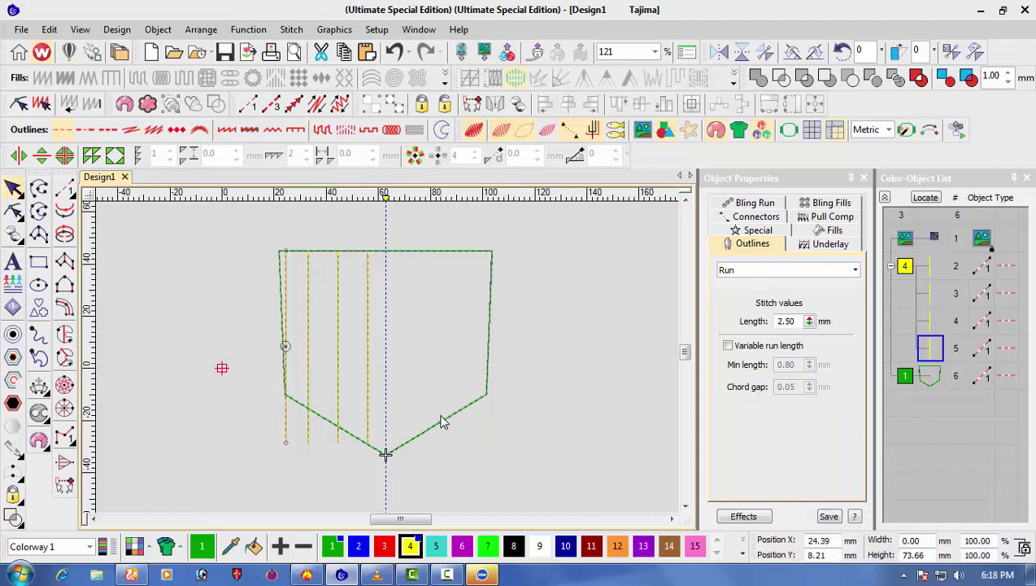
- Examine with the Reshape tool how the two leftmost column lines meet the pocket outline's lower edge
{"action": "scroll", "coordinate": [301, 309], "scroll_direction": "up", "scroll_amount": 1}
{"action": "scroll", "coordinate": [390, 384], "scroll_direction": "down", "scroll_amount": 1}
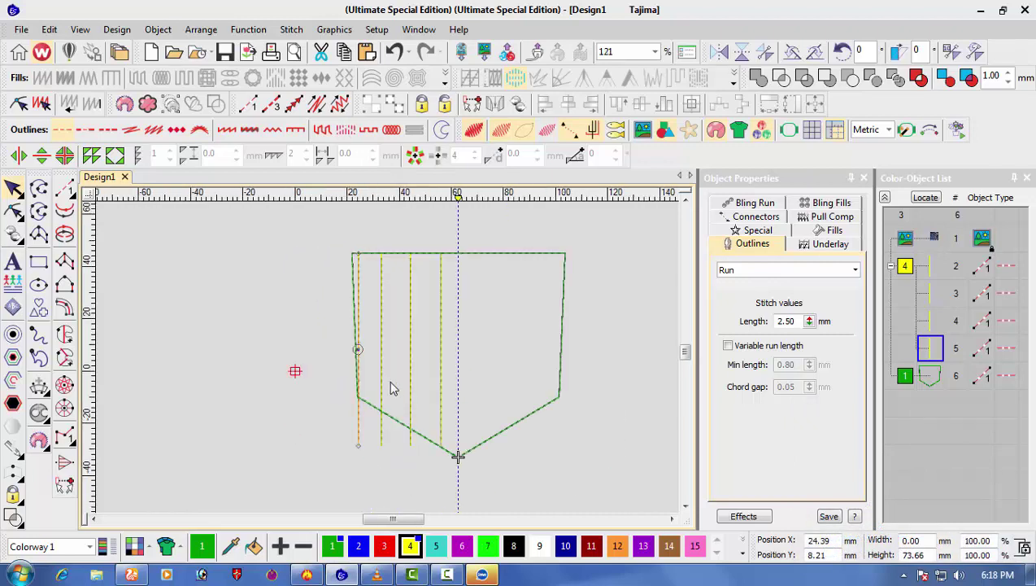
{"action": "scroll", "coordinate": [384, 360], "scroll_direction": "up", "scroll_amount": 1}
{"action": "left_click", "coordinate": [381, 361]}
{"action": "left_click", "coordinate": [363, 365]}
{"action": "key", "text": "h"}
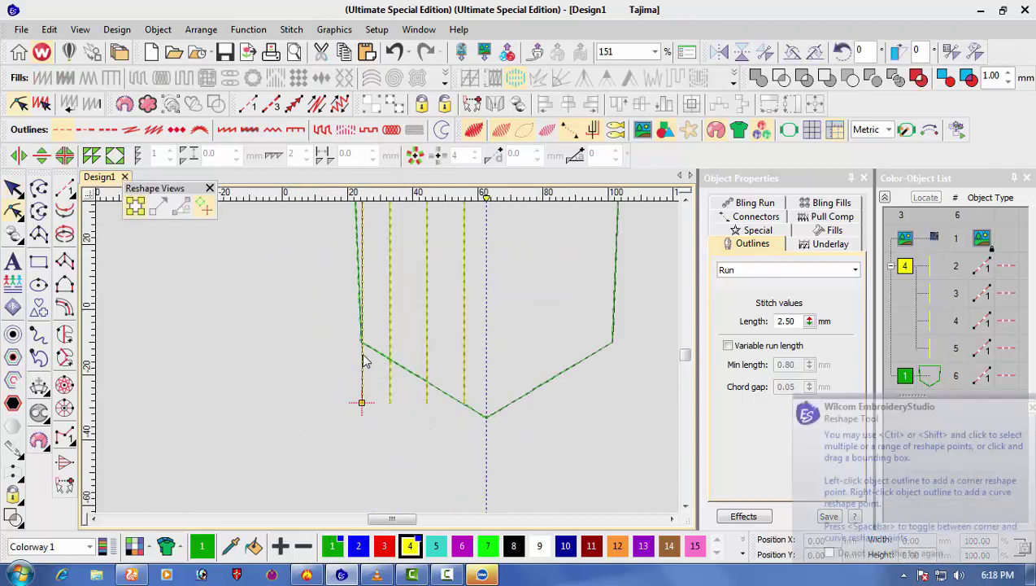
{"action": "scroll", "coordinate": [363, 357], "scroll_direction": "up", "scroll_amount": 1}
{"action": "left_click", "coordinate": [382, 365]}
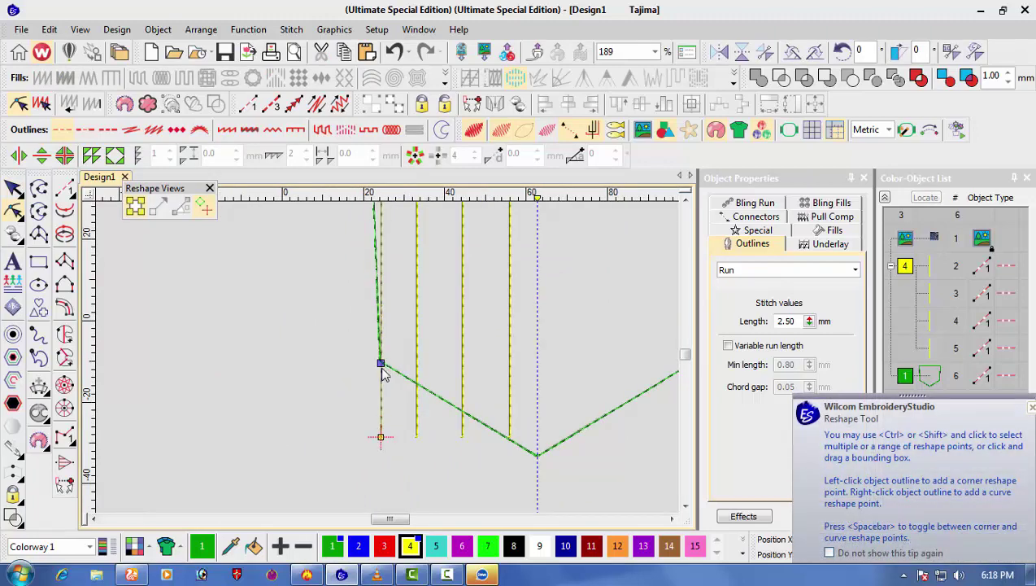
{"action": "left_click", "coordinate": [418, 429]}
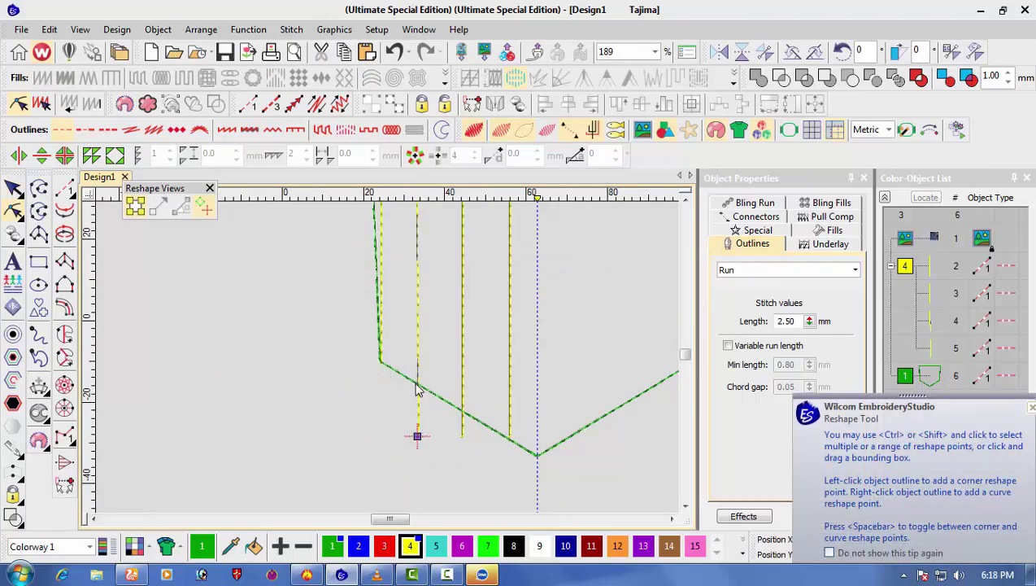
{"action": "left_click", "coordinate": [415, 385]}
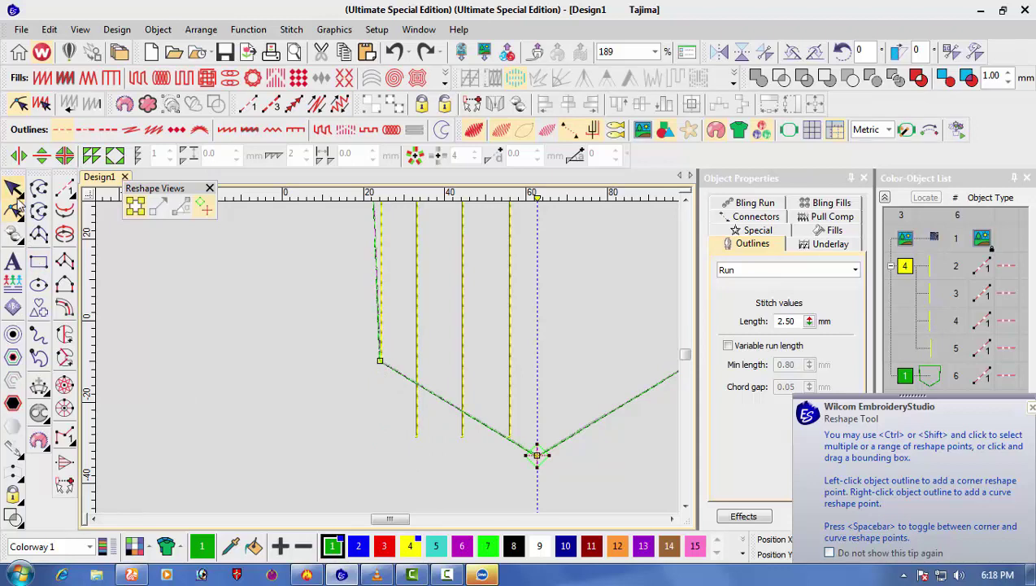
- Space the four column lines evenly across, between the leftmost line and the one nearest the centre guide
{"action": "left_click", "coordinate": [13, 187]}
{"action": "left_click", "coordinate": [418, 377]}
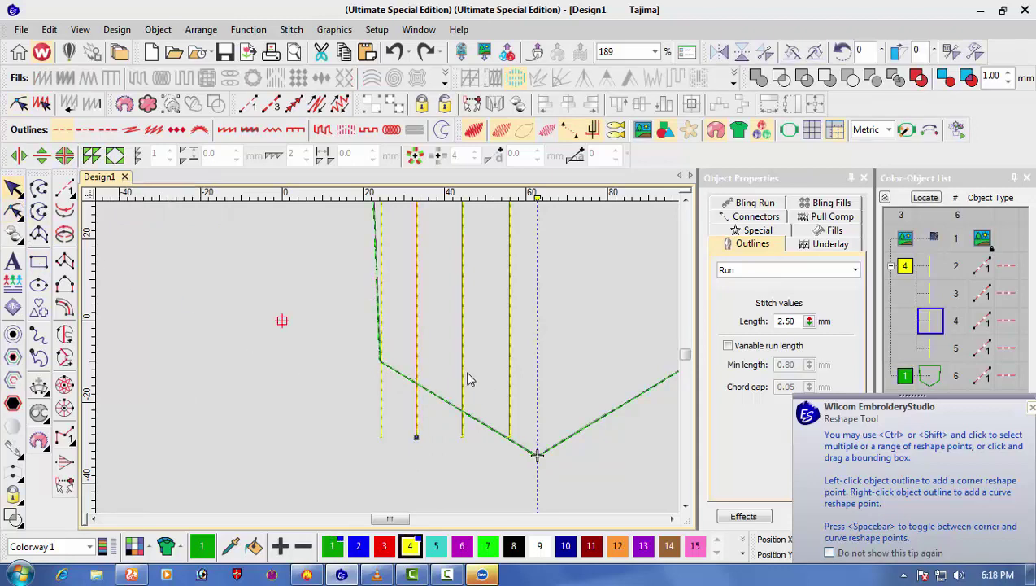
{"action": "left_click", "coordinate": [463, 372], "text": "ctrl"}
{"action": "left_click", "coordinate": [506, 372], "text": "ctrl"}
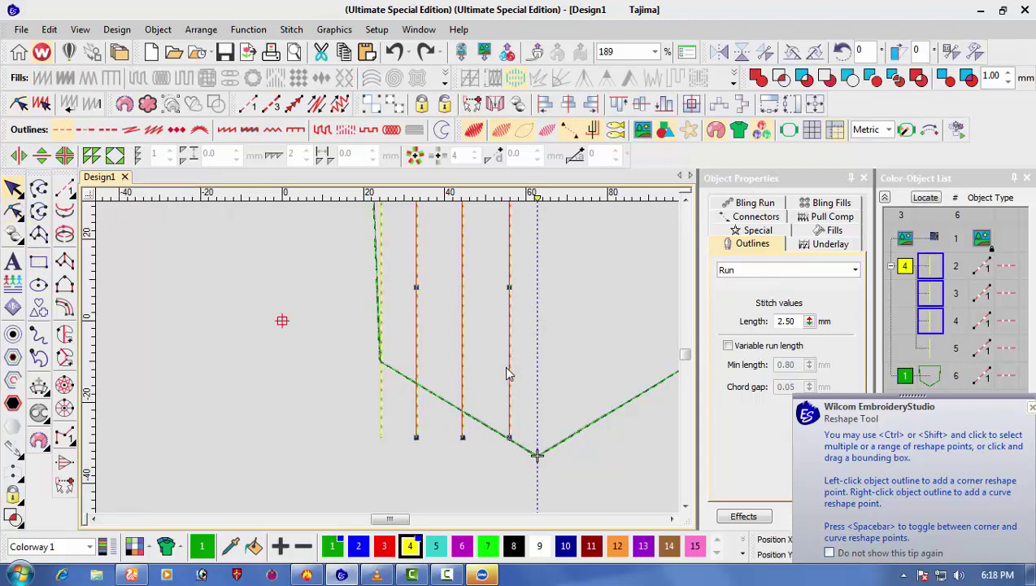
{"action": "left_click", "coordinate": [380, 405], "text": "ctrl"}
{"action": "left_click", "coordinate": [334, 31]}
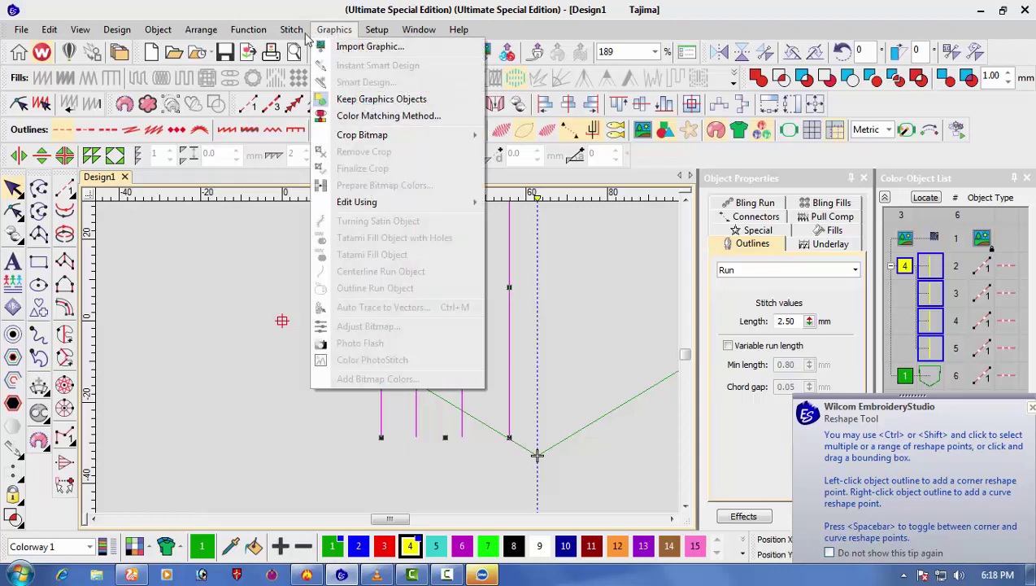
{"action": "mouse_move", "coordinate": [293, 36]}
{"action": "mouse_move", "coordinate": [263, 40]}
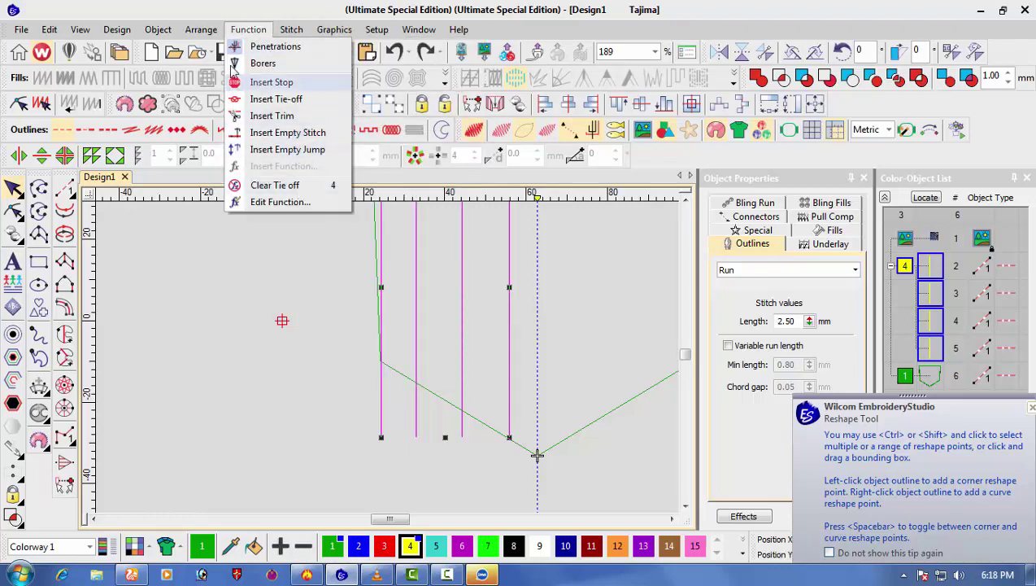
{"action": "mouse_move", "coordinate": [195, 30]}
{"action": "mouse_move", "coordinate": [244, 206]}
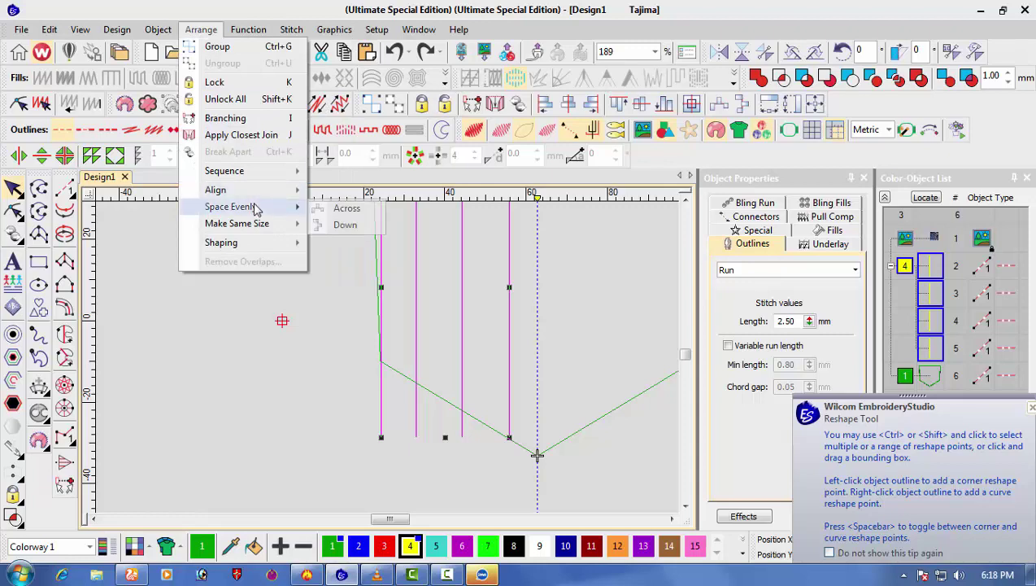
{"action": "left_click", "coordinate": [345, 224]}
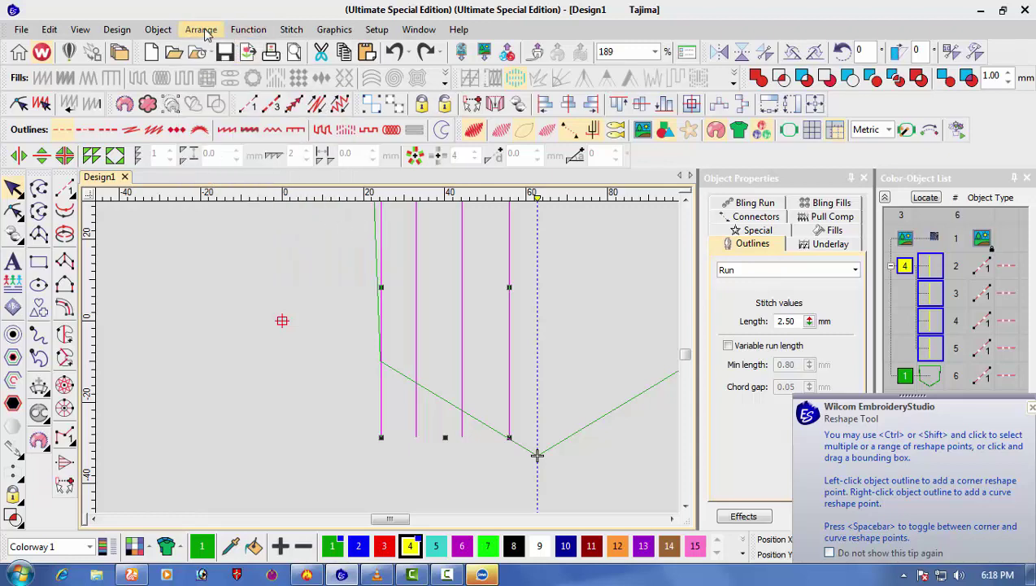
{"action": "left_click", "coordinate": [201, 30]}
{"action": "mouse_move", "coordinate": [244, 207]}
{"action": "left_click", "coordinate": [346, 208]}
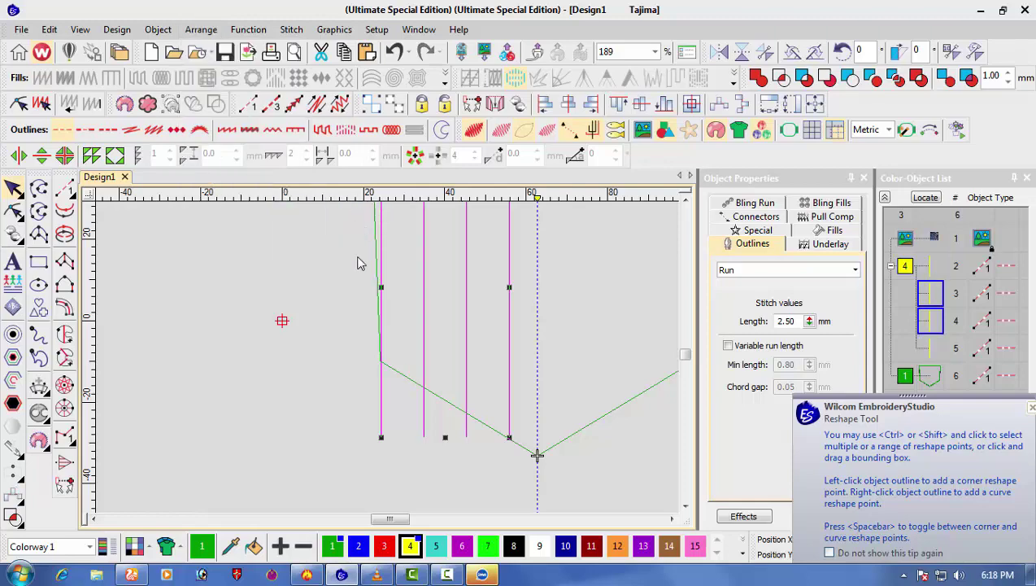
{"action": "left_click", "coordinate": [325, 303]}
- Group the two column lines nearest the vertical centre guide
{"action": "scroll", "coordinate": [388, 358], "scroll_direction": "down", "scroll_amount": 1}
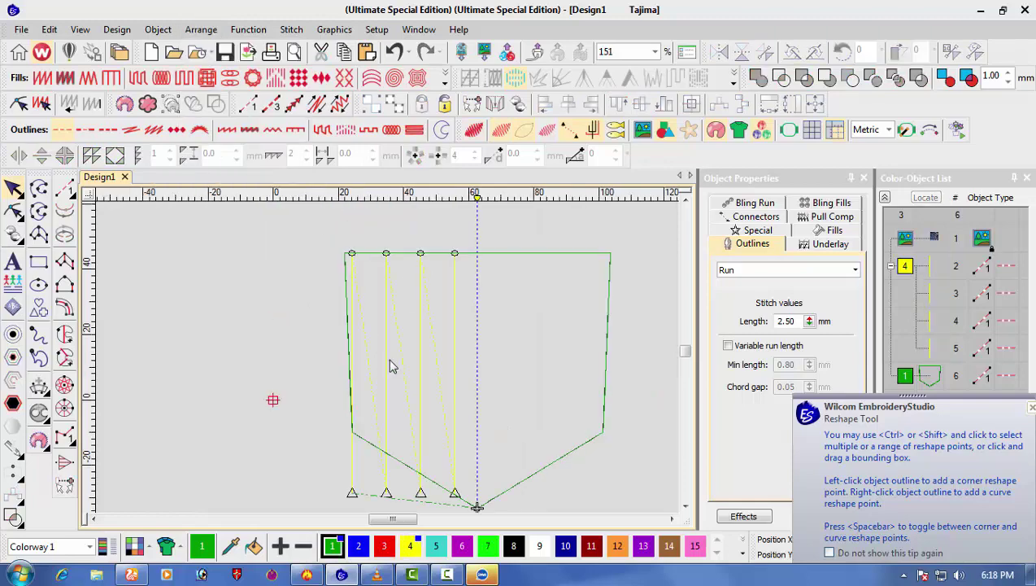
{"action": "scroll", "coordinate": [401, 360], "scroll_direction": "up", "scroll_amount": 2}
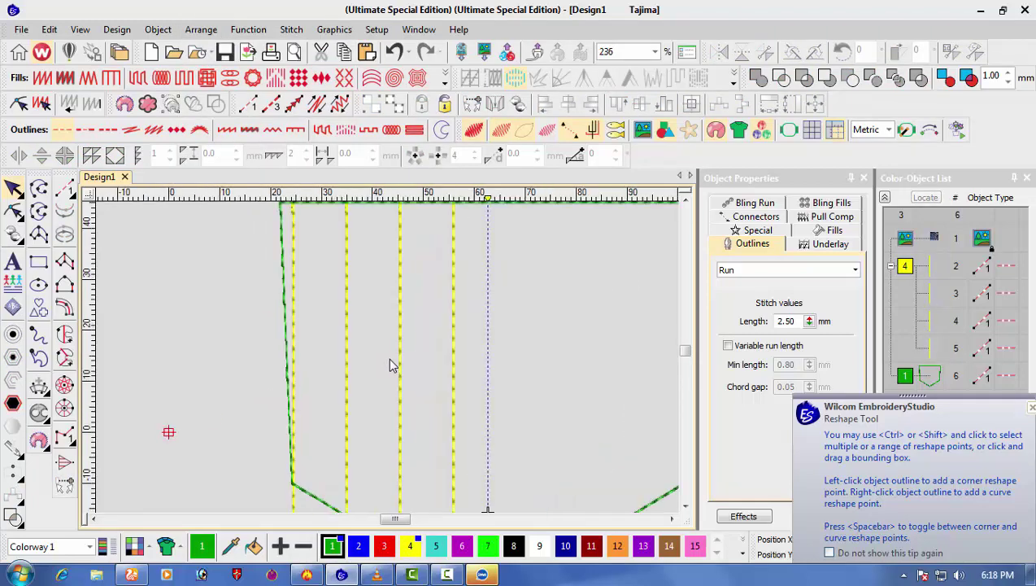
{"action": "scroll", "coordinate": [456, 355], "scroll_direction": "down", "scroll_amount": 3}
{"action": "left_click", "coordinate": [419, 349]}
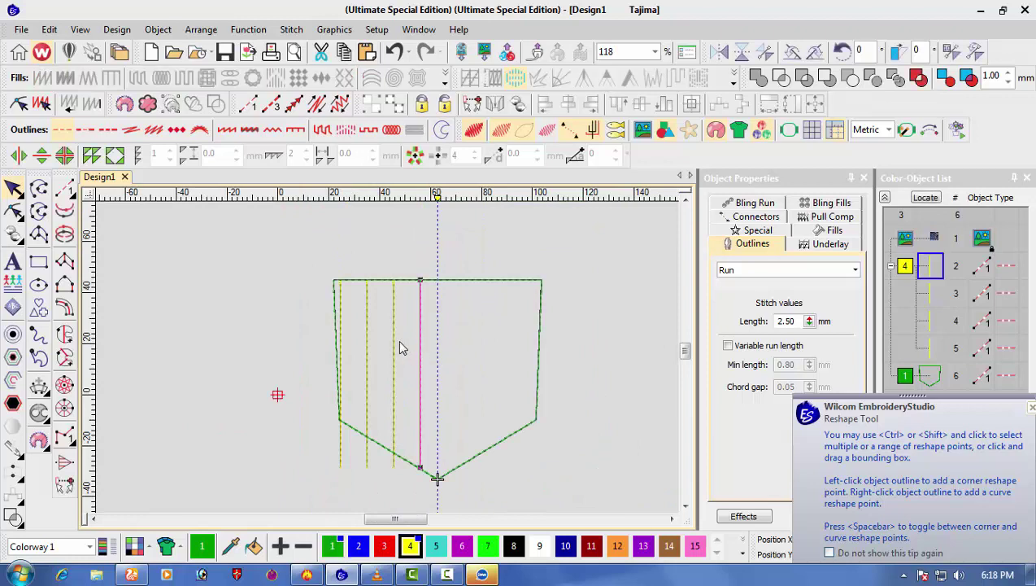
{"action": "left_click", "coordinate": [395, 347], "text": "ctrl"}
{"action": "key", "text": "ctrl+g"}
- Try shifting the grouped pair of lines to straddle the vertical centre guide, and undo the moves
{"action": "left_click_drag", "start_coordinate": [421, 359], "coordinate": [443, 364]}
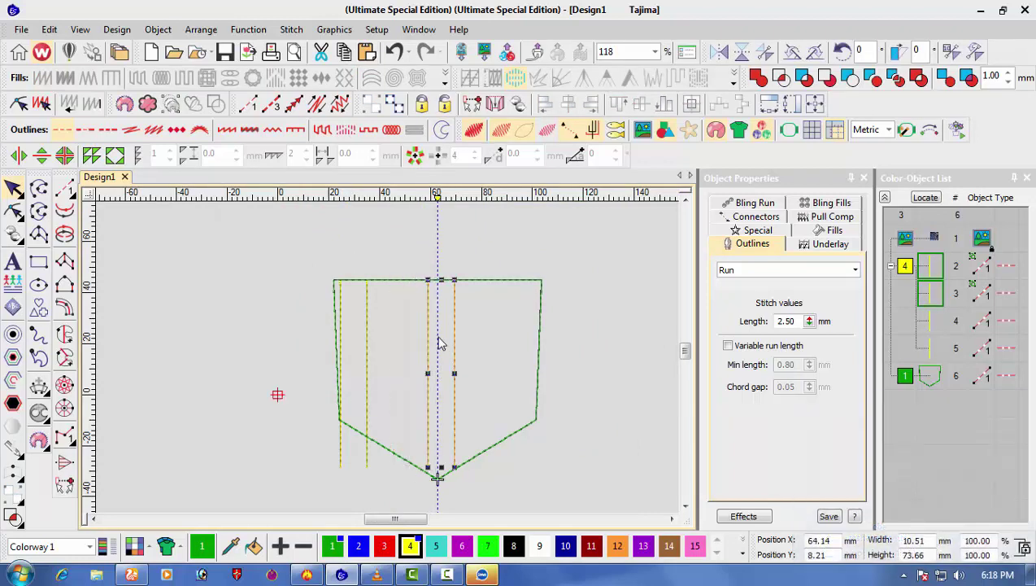
{"action": "scroll", "coordinate": [399, 371], "scroll_direction": "up", "scroll_amount": 1}
{"action": "key", "text": "Left"}
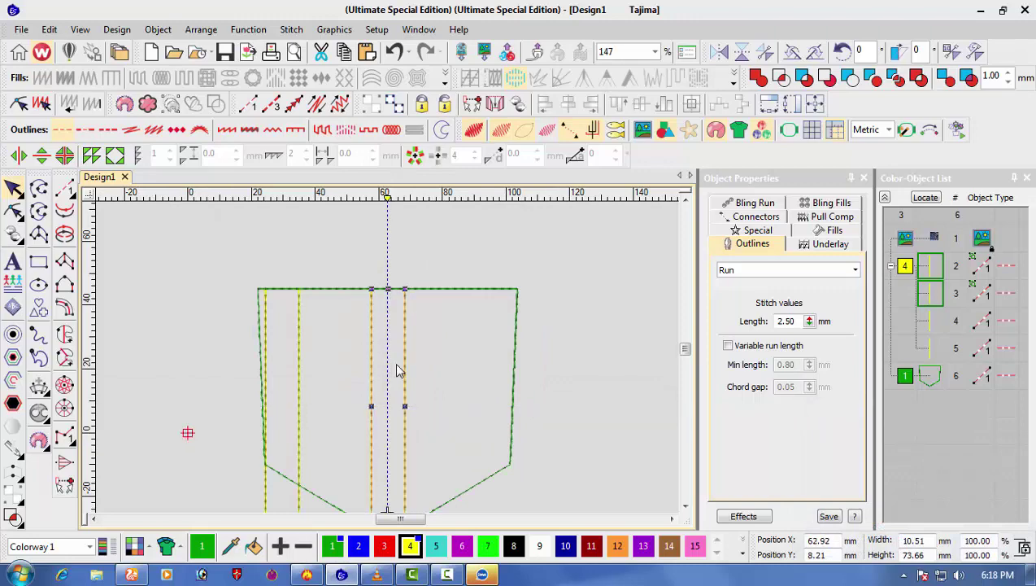
{"action": "key", "text": "z"}
{"action": "key", "text": "ctrl+z"}
{"action": "key", "text": "ctrl+z"}
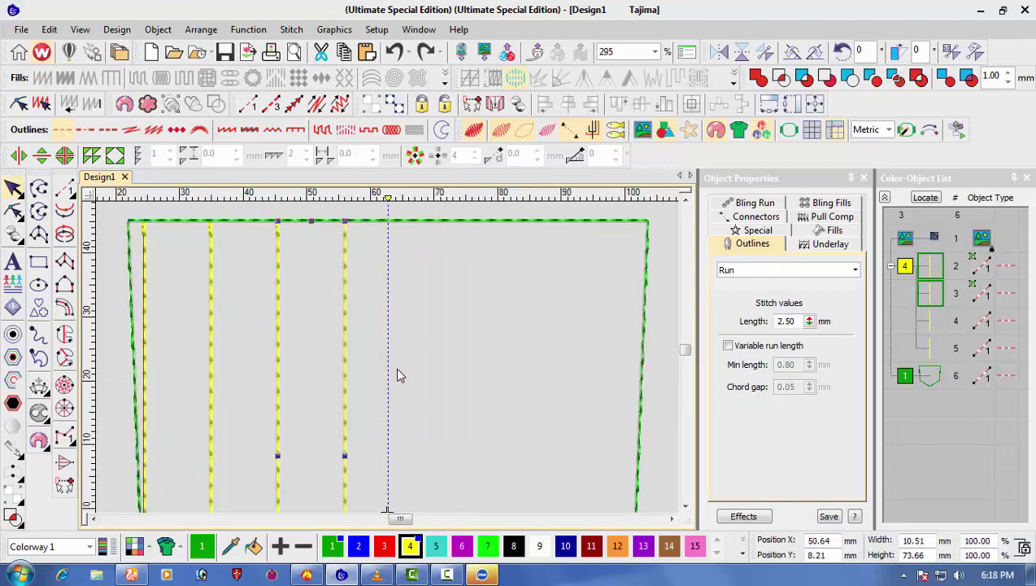
- Mirror-merge the four column lines across the vertical centre guide with 1 row and 2 columns
{"action": "scroll", "coordinate": [393, 369], "scroll_direction": "down", "scroll_amount": 2}
{"action": "scroll", "coordinate": [372, 358], "scroll_direction": "up", "scroll_amount": 1}
{"action": "key", "text": "Escape"}
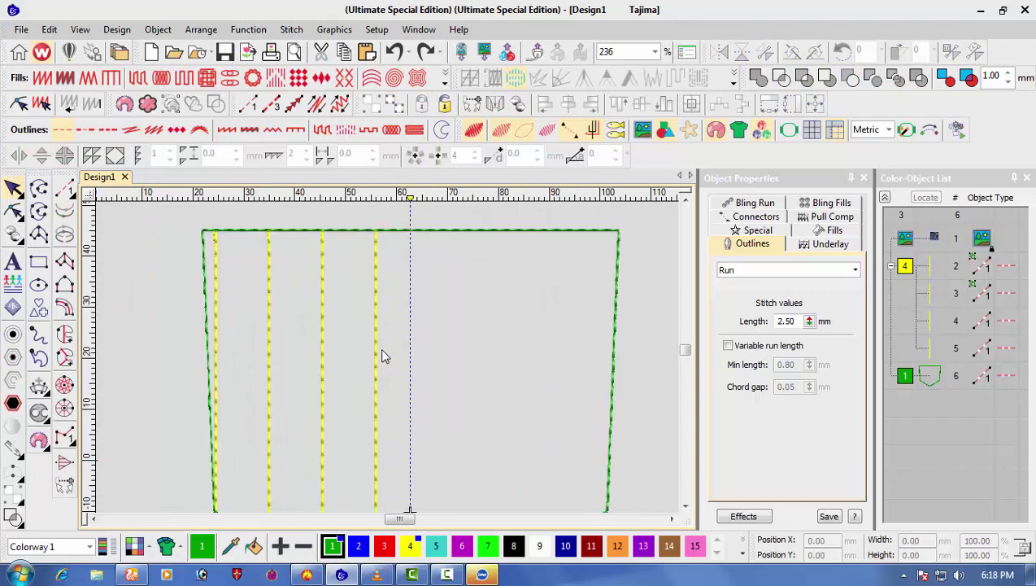
{"action": "key", "text": "shift+z"}
{"action": "left_click", "coordinate": [380, 356]}
{"action": "left_click", "coordinate": [328, 344], "text": "ctrl"}
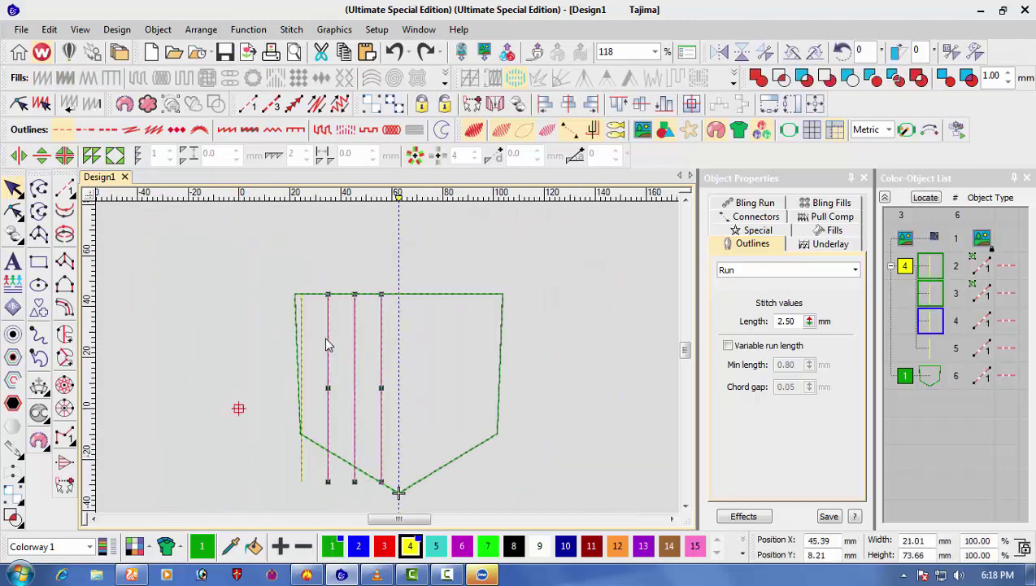
{"action": "left_click", "coordinate": [302, 332], "text": "ctrl"}
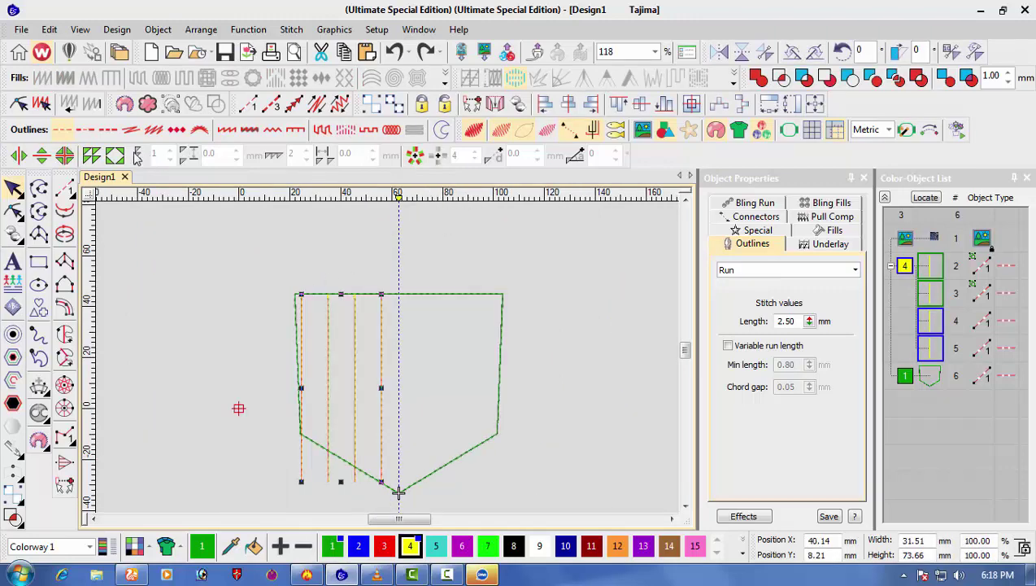
{"action": "left_click", "coordinate": [113, 155]}
{"action": "scroll", "coordinate": [393, 322], "scroll_direction": "up", "scroll_amount": 2}
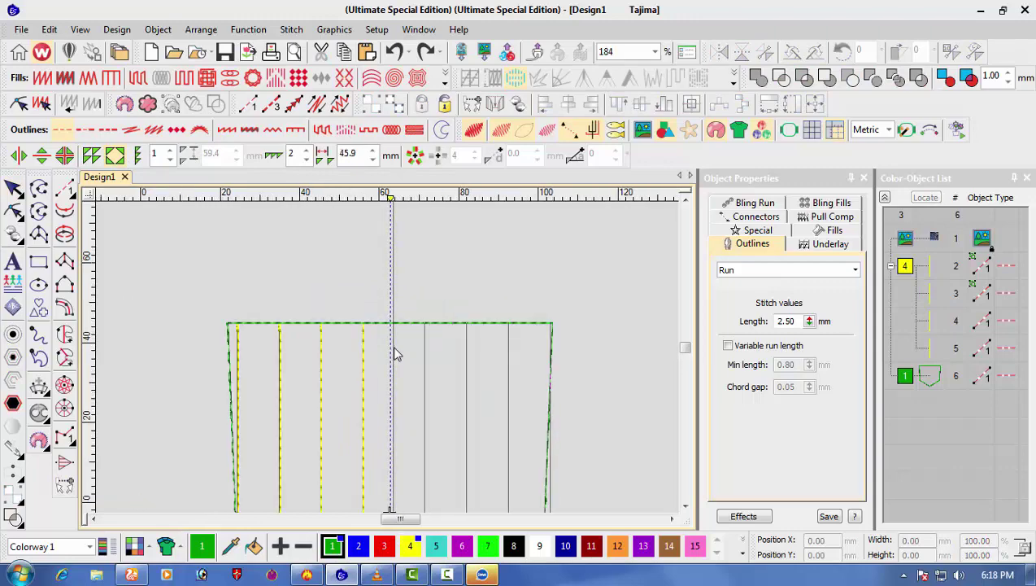
{"action": "left_click", "coordinate": [392, 352]}
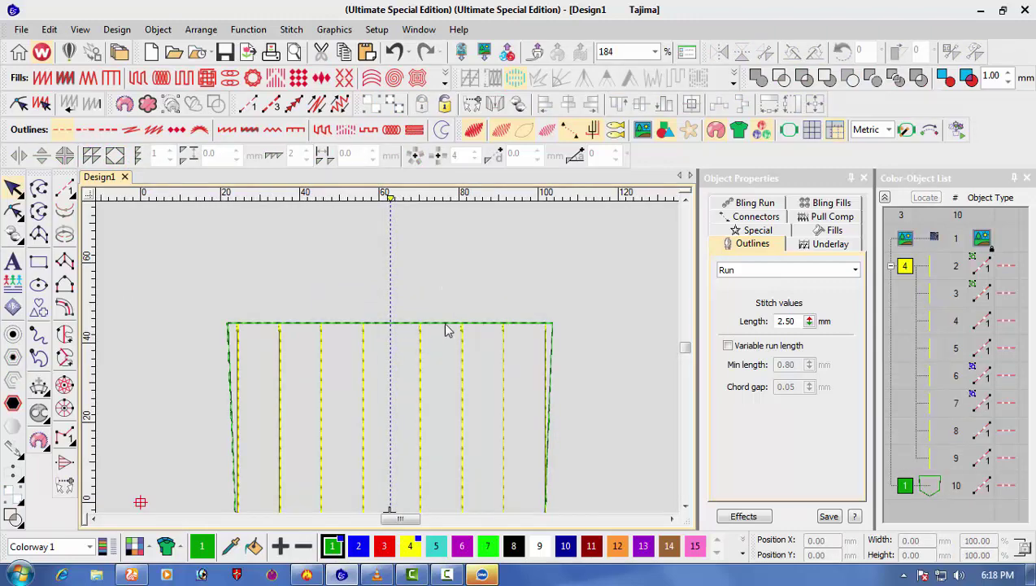
- Nudge the four mirrored lines left to position X 84.02 mm and the four original lines right to 40.64 mm
{"action": "left_click", "coordinate": [389, 359]}
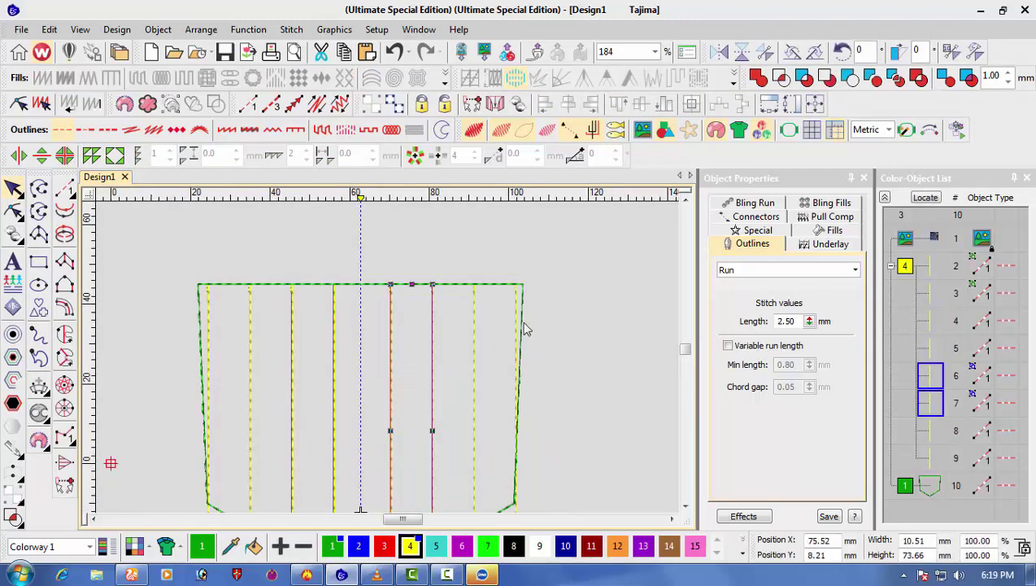
{"action": "scroll", "coordinate": [521, 317], "scroll_direction": "down", "scroll_amount": 3}
{"action": "left_click_drag", "start_coordinate": [504, 220], "coordinate": [375, 439]}
{"action": "scroll", "coordinate": [386, 361], "scroll_direction": "up", "scroll_amount": 1}
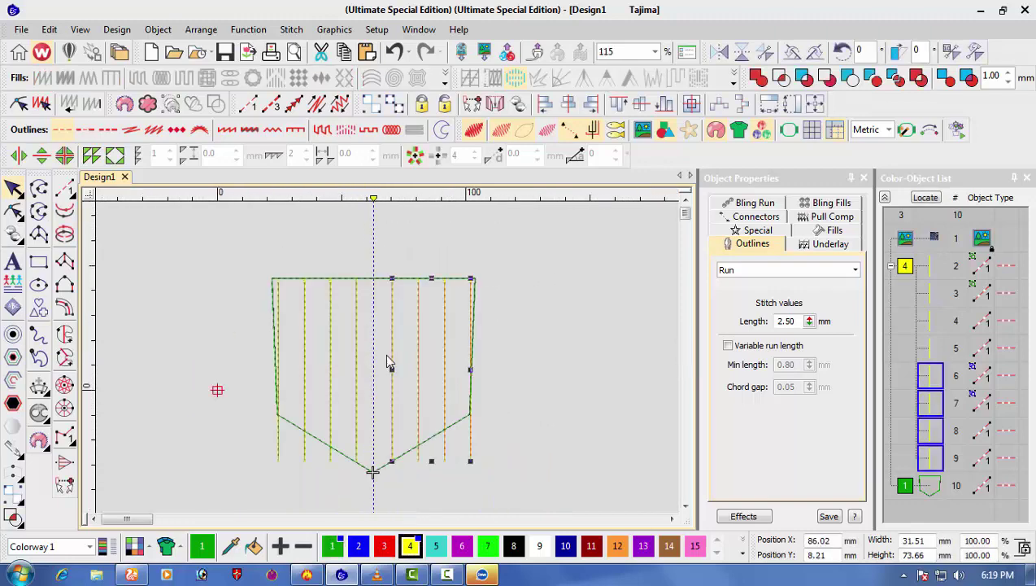
{"action": "scroll", "coordinate": [387, 361], "scroll_direction": "up", "scroll_amount": 2}
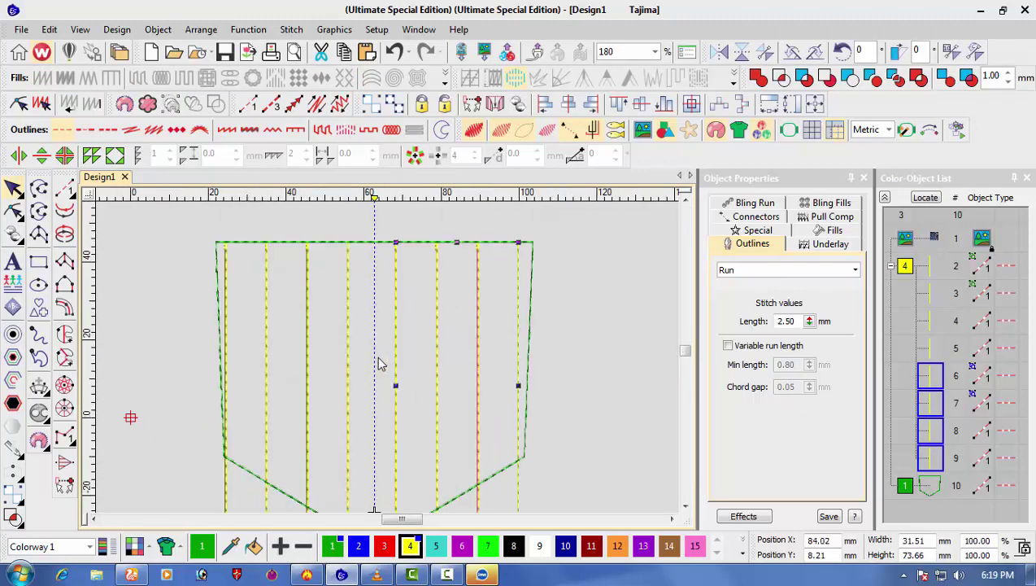
{"action": "scroll", "coordinate": [379, 362], "scroll_direction": "down", "scroll_amount": 1}
{"action": "left_click_drag", "start_coordinate": [316, 274], "coordinate": [422, 434]}
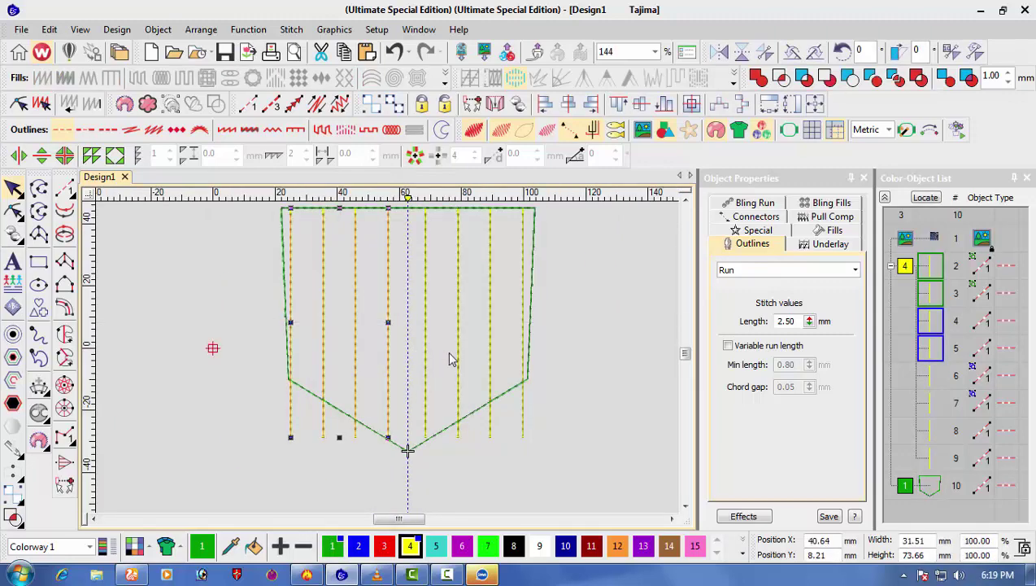
- Ungroup the pair of column lines just left of the centre guide
{"action": "left_click", "coordinate": [492, 354]}
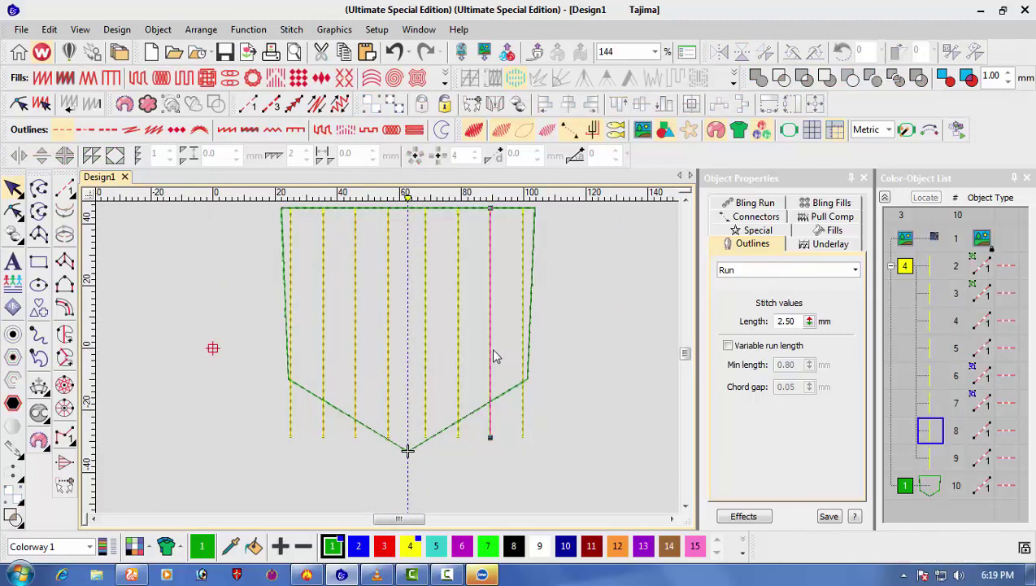
{"action": "left_click", "coordinate": [389, 365]}
{"action": "left_click", "coordinate": [407, 364]}
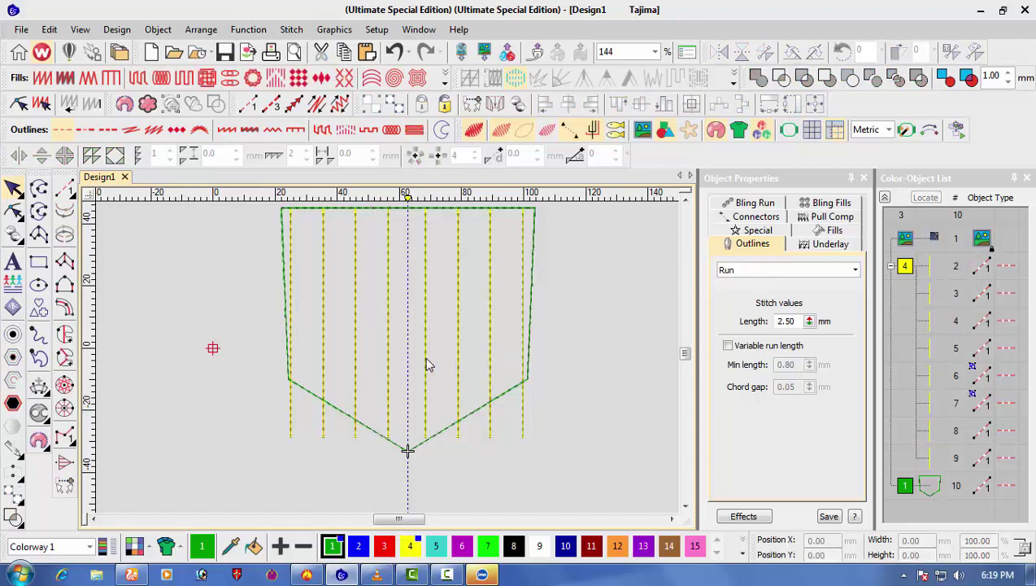
- Space the eight vertical column lines evenly by width, leaving the pocket outline out of the selection
{"action": "left_click", "coordinate": [427, 357]}
{"action": "left_click", "coordinate": [409, 348]}
{"action": "scroll", "coordinate": [396, 352], "scroll_direction": "down", "scroll_amount": 1}
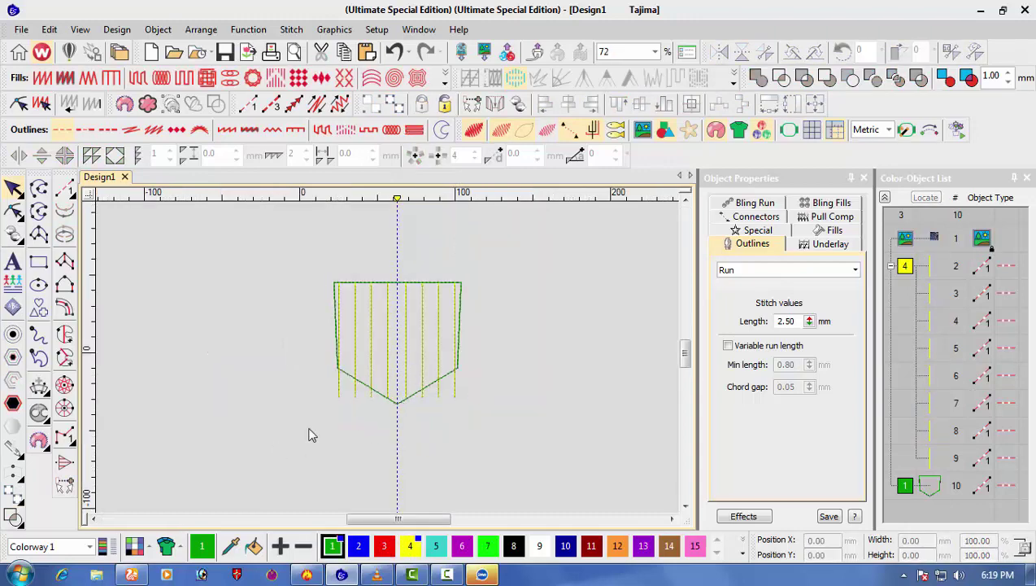
{"action": "left_click_drag", "start_coordinate": [307, 429], "coordinate": [530, 247]}
{"action": "scroll", "coordinate": [358, 252], "scroll_direction": "up", "scroll_amount": 1}
{"action": "left_click", "coordinate": [383, 423]}
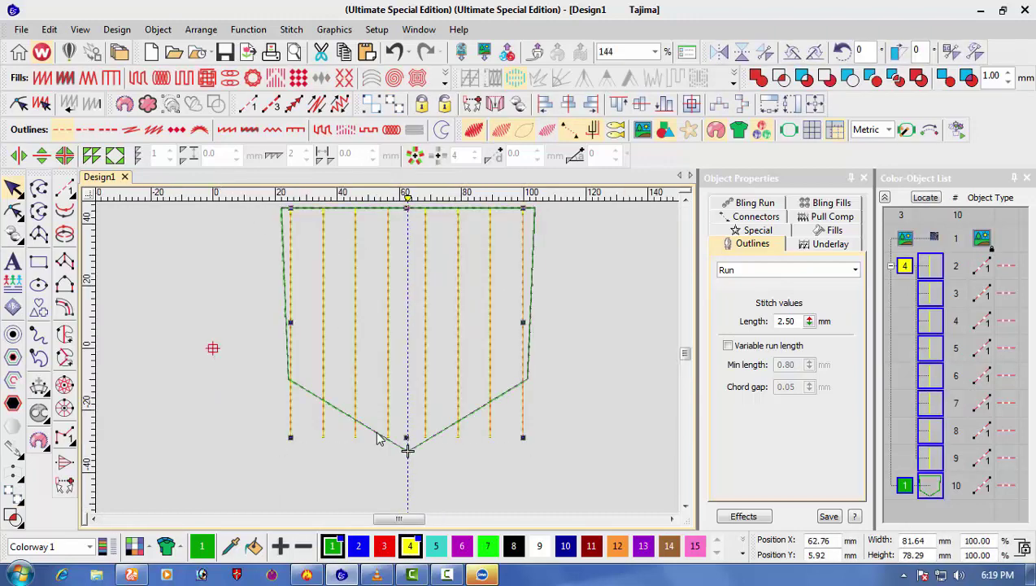
{"action": "left_click", "coordinate": [201, 29]}
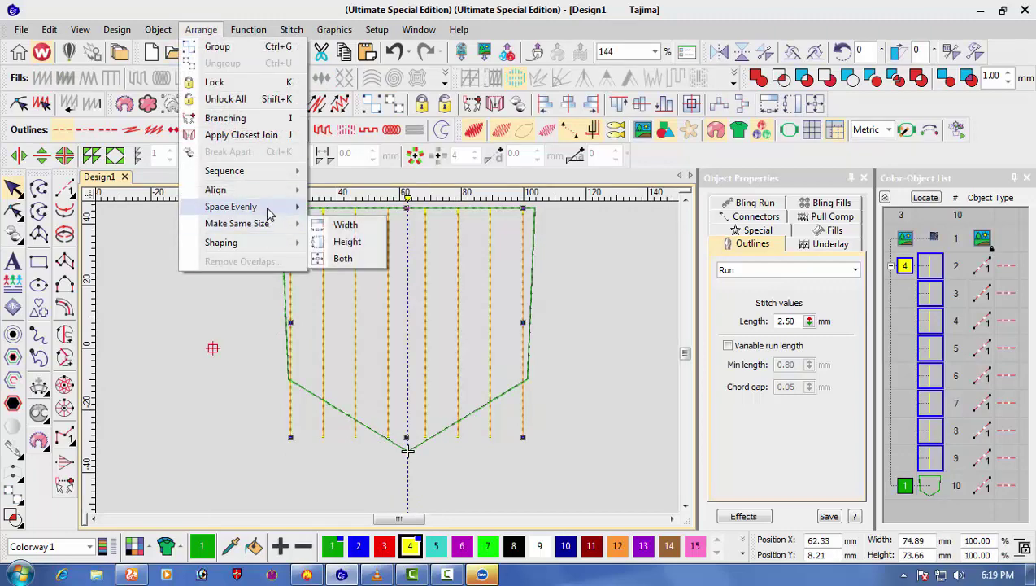
{"action": "mouse_move", "coordinate": [254, 208]}
{"action": "left_click", "coordinate": [350, 210]}
{"action": "left_click", "coordinate": [560, 331]}
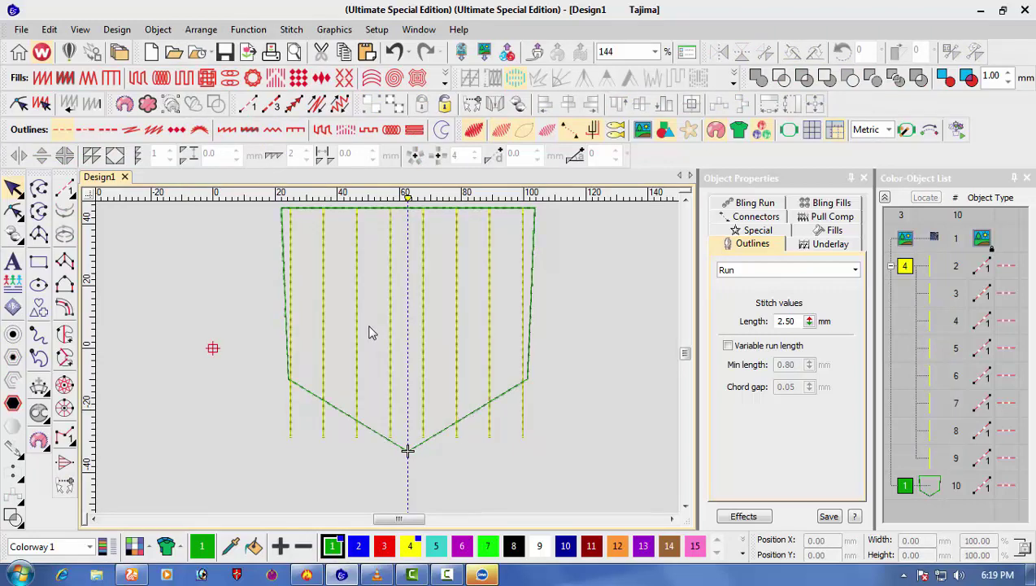
- Reshape the leftmost column line so its lower end stops on the pocket outline
{"action": "left_click", "coordinate": [291, 408]}
{"action": "key", "text": "h"}
{"action": "scroll", "coordinate": [294, 381], "scroll_direction": "up", "scroll_amount": 2}
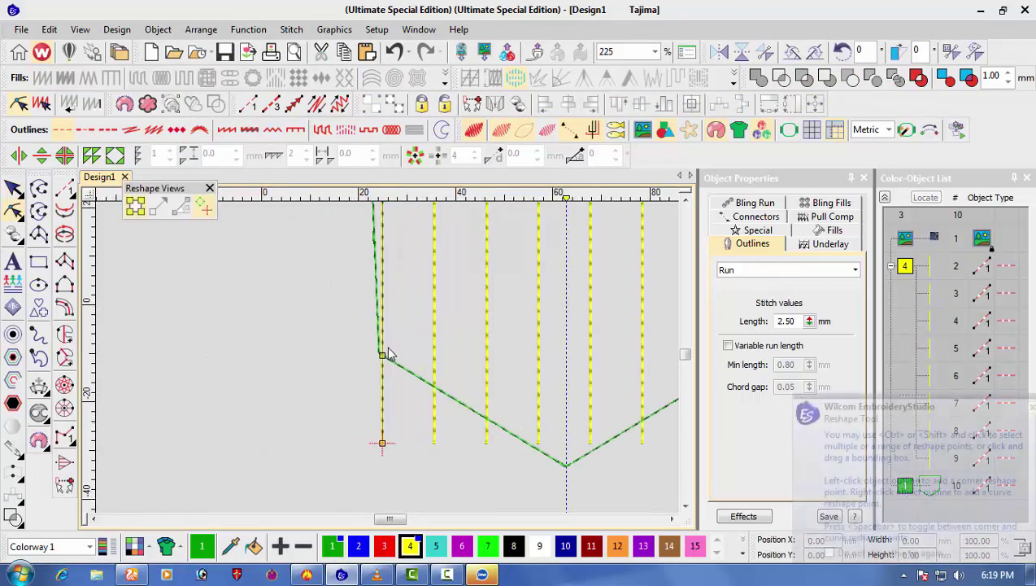
{"action": "left_click", "coordinate": [383, 355]}
{"action": "left_click", "coordinate": [382, 443]}
- Fit the lower ends of the other three column lines left of the centre guide to the pocket outline
{"action": "left_click", "coordinate": [436, 424]}
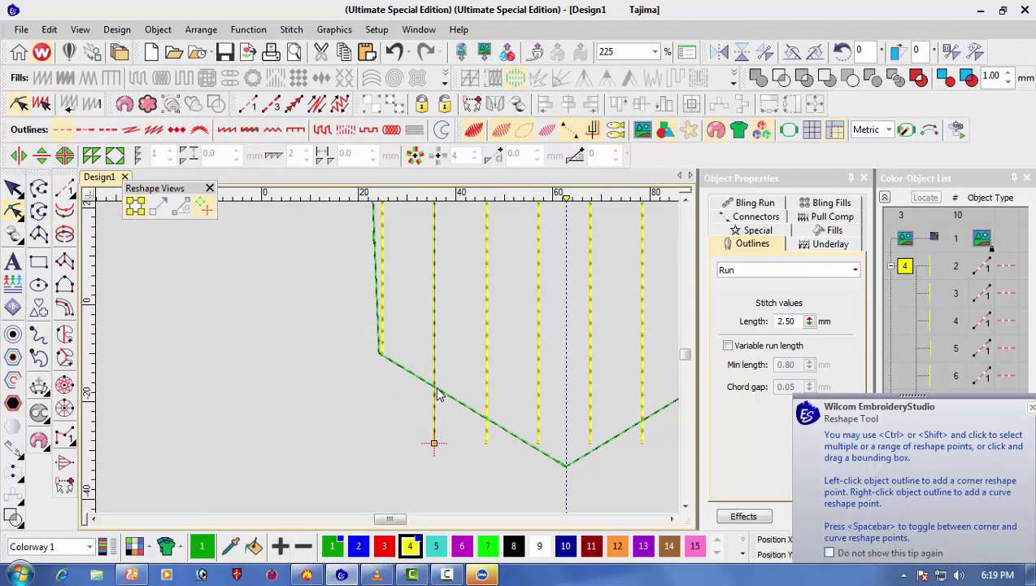
{"action": "left_click_drag", "start_coordinate": [434, 444], "coordinate": [434, 388]}
{"action": "left_click", "coordinate": [1031, 408]}
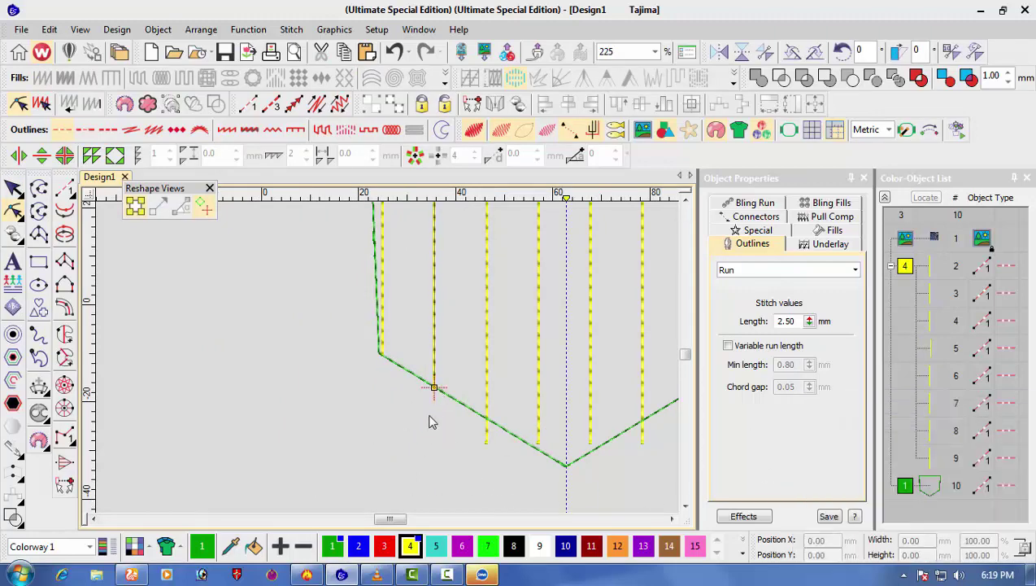
{"action": "left_click", "coordinate": [488, 413]}
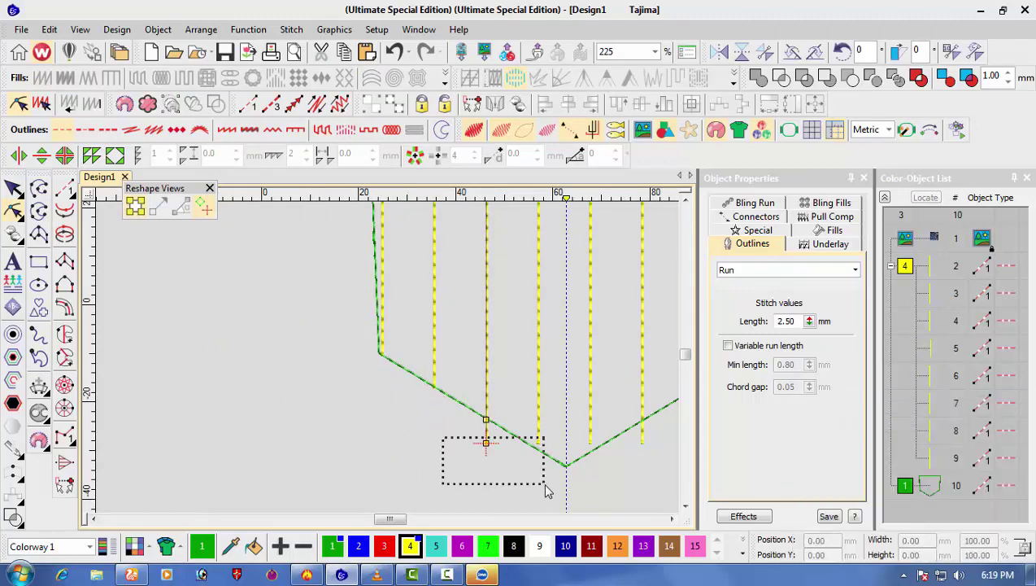
{"action": "left_click", "coordinate": [538, 439]}
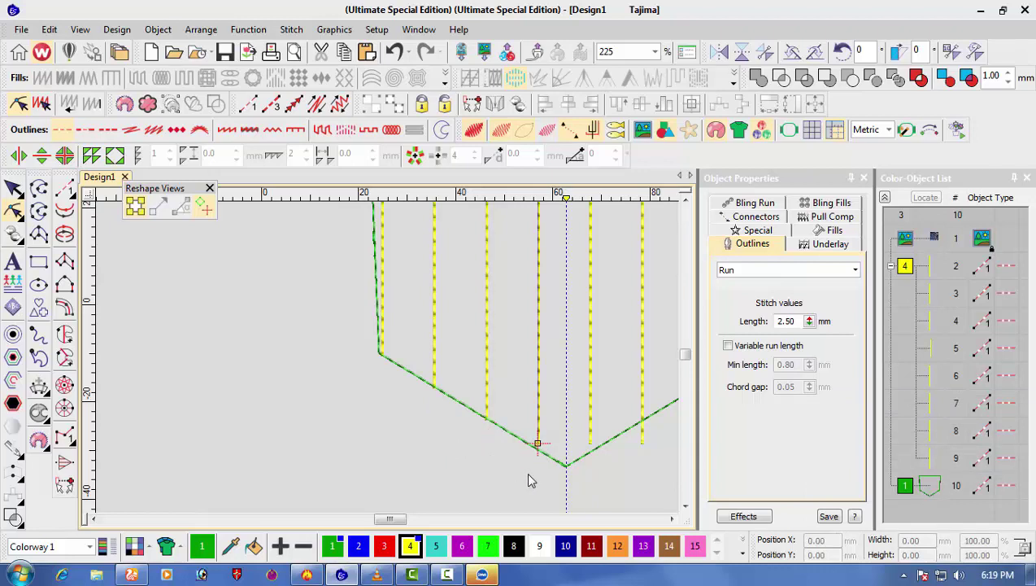
- Extend the lower end of the column line just right of the centre guide down to the pocket outline
{"action": "left_click", "coordinate": [591, 440]}
{"action": "scroll", "coordinate": [593, 439], "scroll_direction": "up", "scroll_amount": 1}
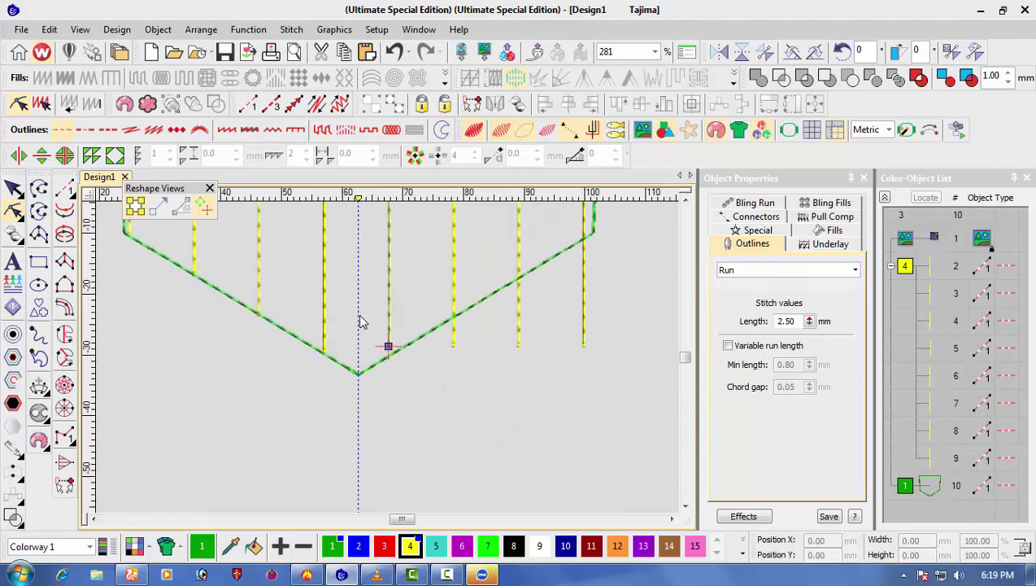
{"action": "left_click_drag", "start_coordinate": [389, 347], "coordinate": [388, 358]}
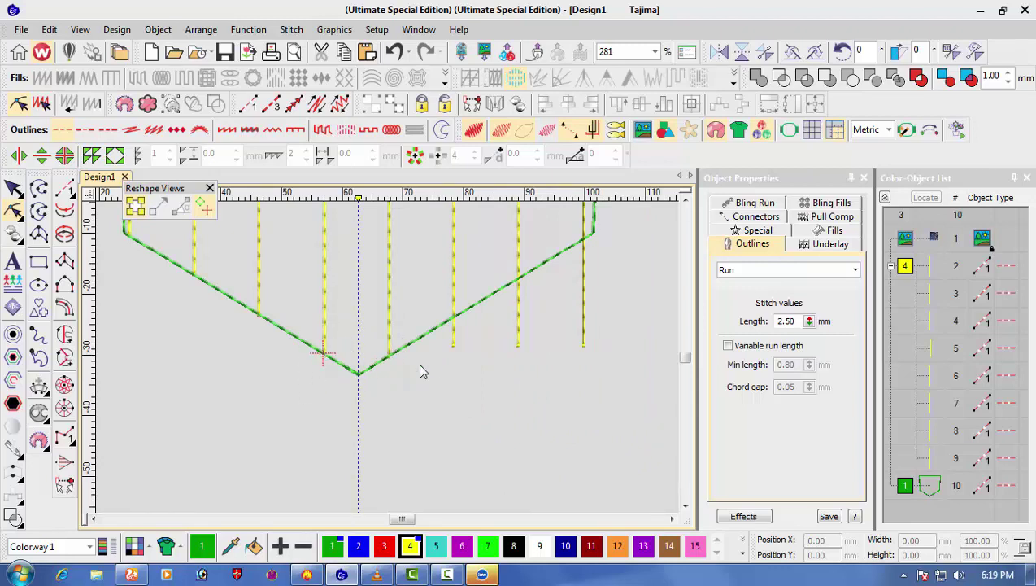
- Shorten the three rightmost column lines so their lower ends stop on the pocket outline, and leave reshaping
{"action": "left_click", "coordinate": [454, 324]}
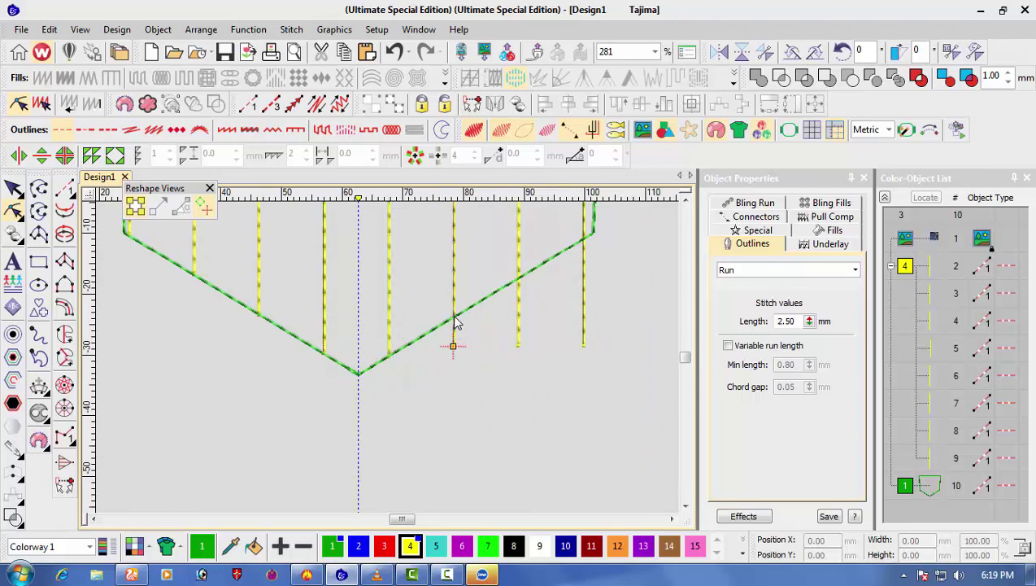
{"action": "left_click", "coordinate": [518, 338]}
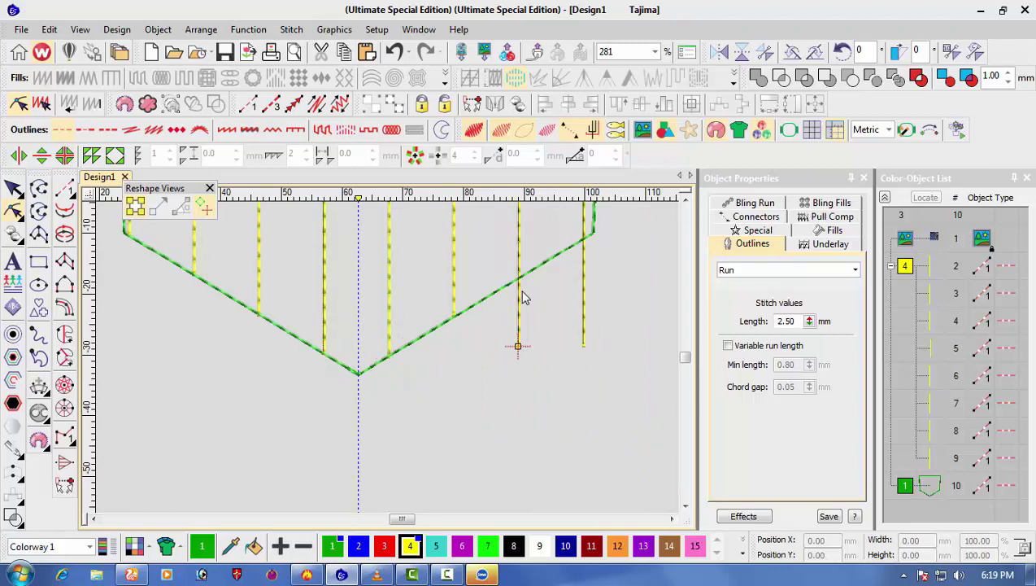
{"action": "left_click", "coordinate": [584, 312]}
{"action": "key", "text": "Delete"}
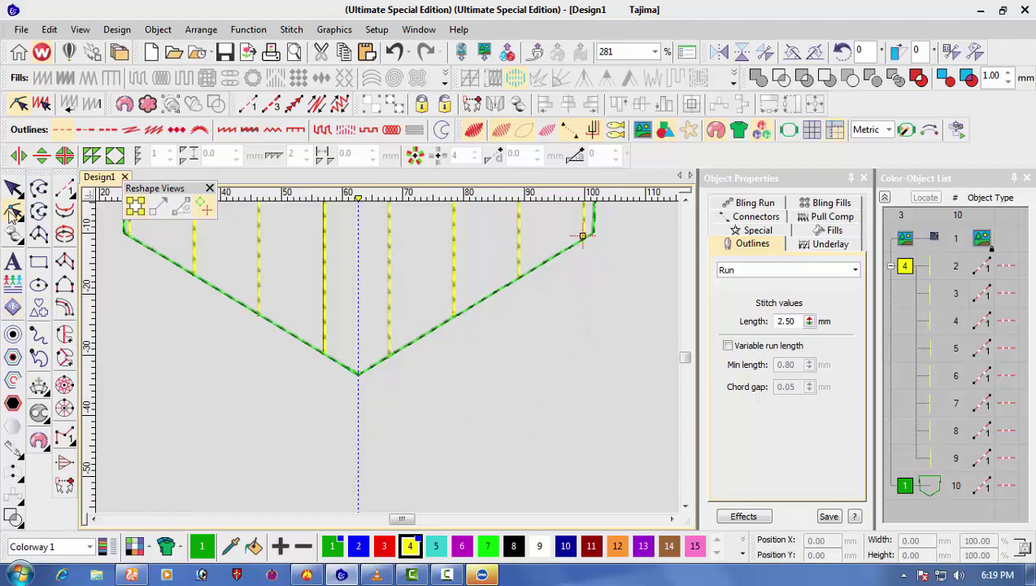
{"action": "key", "text": "shift+z"}
{"action": "left_click", "coordinate": [12, 189]}
{"action": "scroll", "coordinate": [366, 285], "scroll_direction": "down", "scroll_amount": 1}
{"action": "scroll", "coordinate": [405, 347], "scroll_direction": "up", "scroll_amount": 1}
{"action": "left_click", "coordinate": [453, 318]}
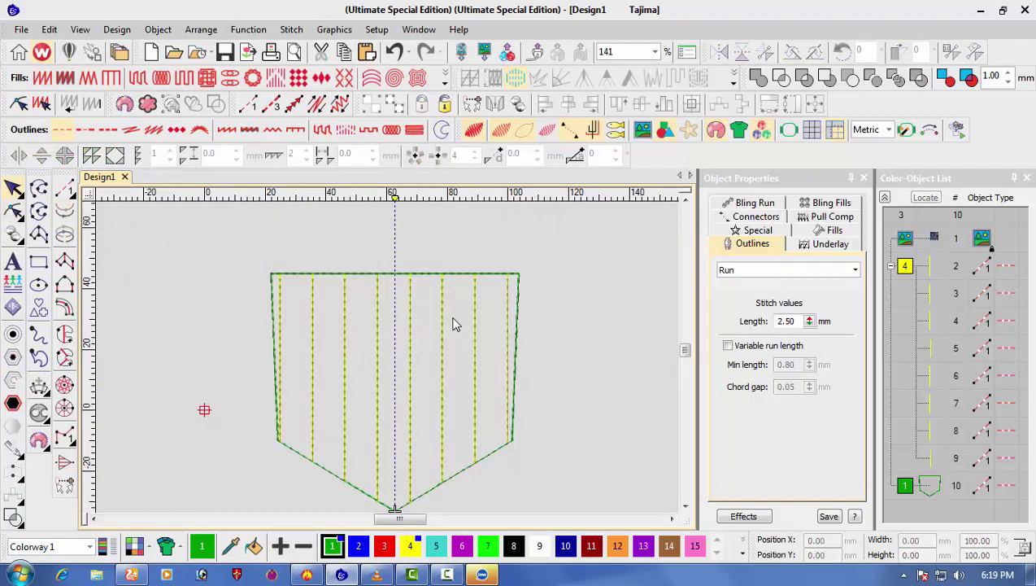
- Apply Branching to the rightmost column line and set both its start and end points at its upper end
{"action": "left_click", "coordinate": [510, 368]}
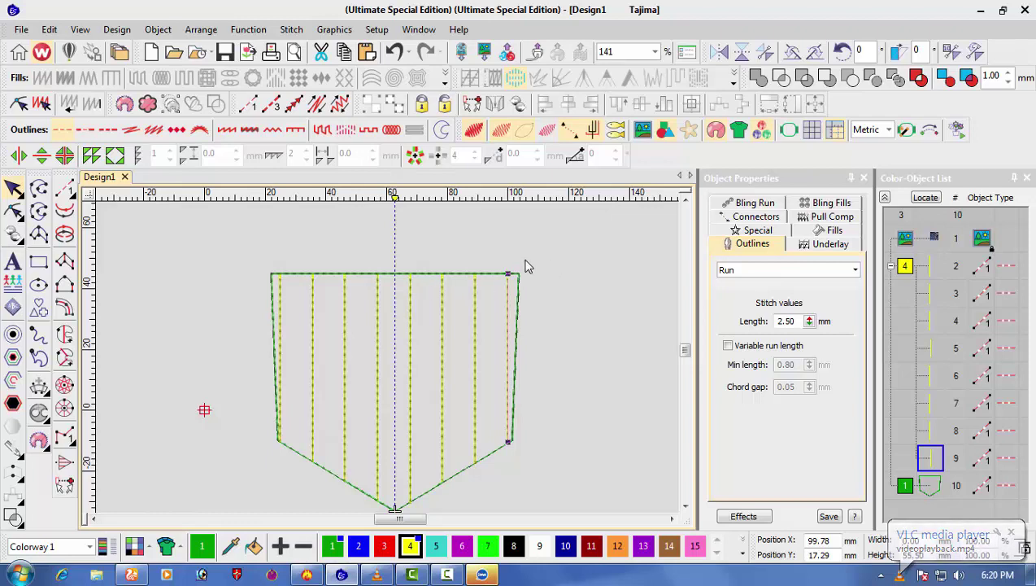
{"action": "left_click", "coordinate": [471, 104]}
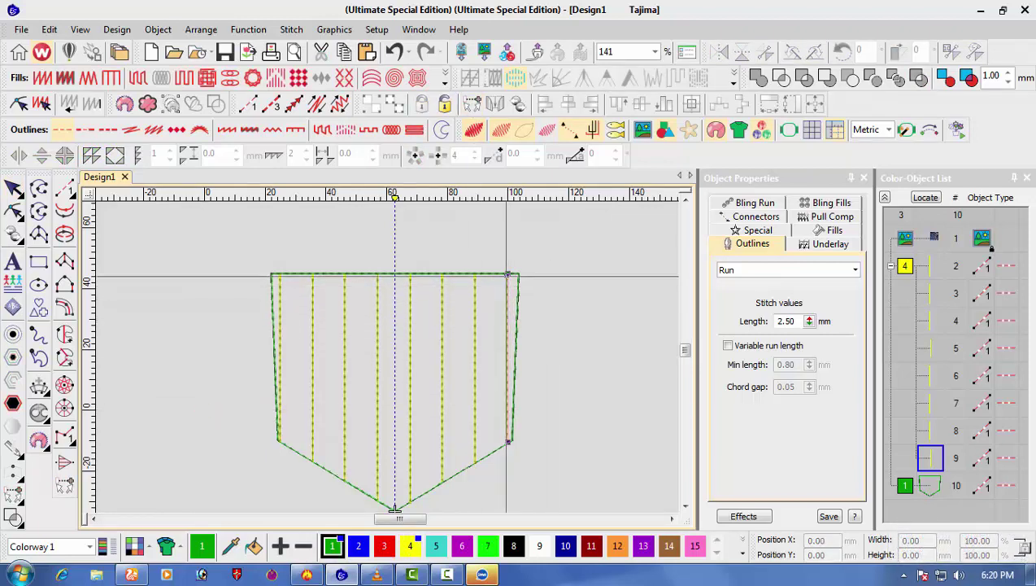
{"action": "key", "text": "Return"}
{"action": "key", "text": "h"}
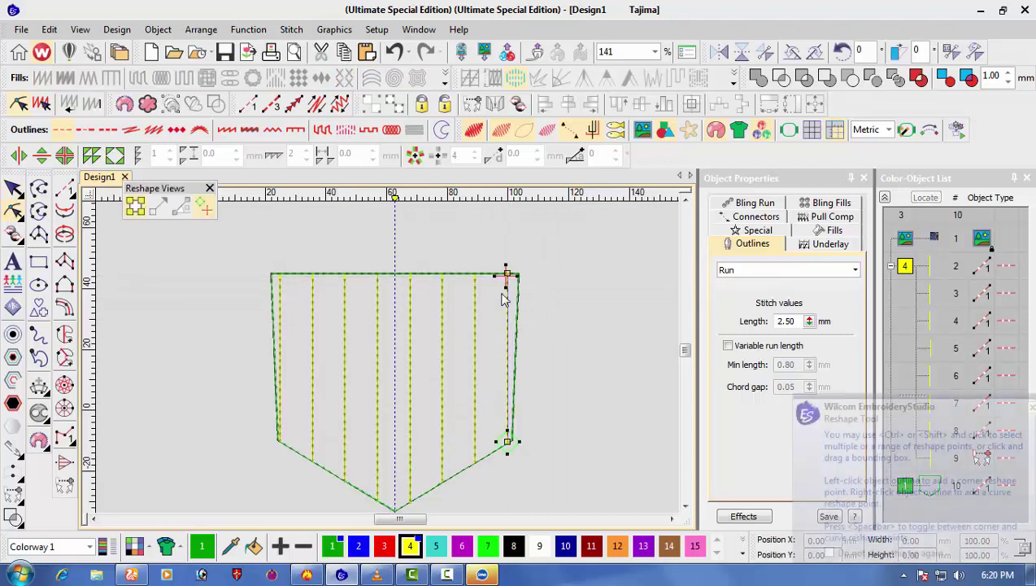
{"action": "left_click", "coordinate": [507, 275]}
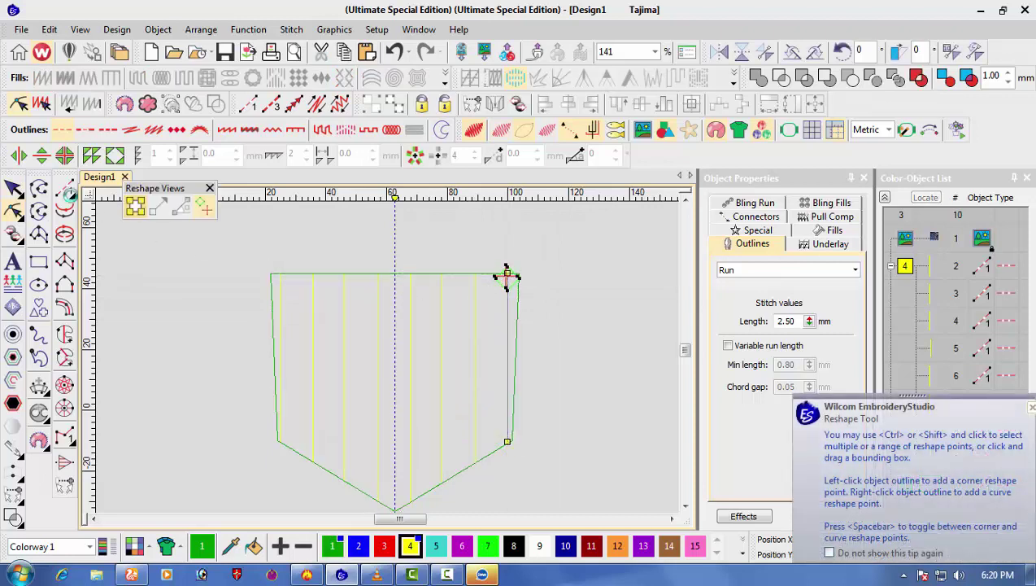
- Apply Branching to the second column line from the right and move its start point to the upper end
{"action": "left_click", "coordinate": [17, 190]}
{"action": "left_click", "coordinate": [488, 318]}
{"action": "left_click", "coordinate": [476, 322]}
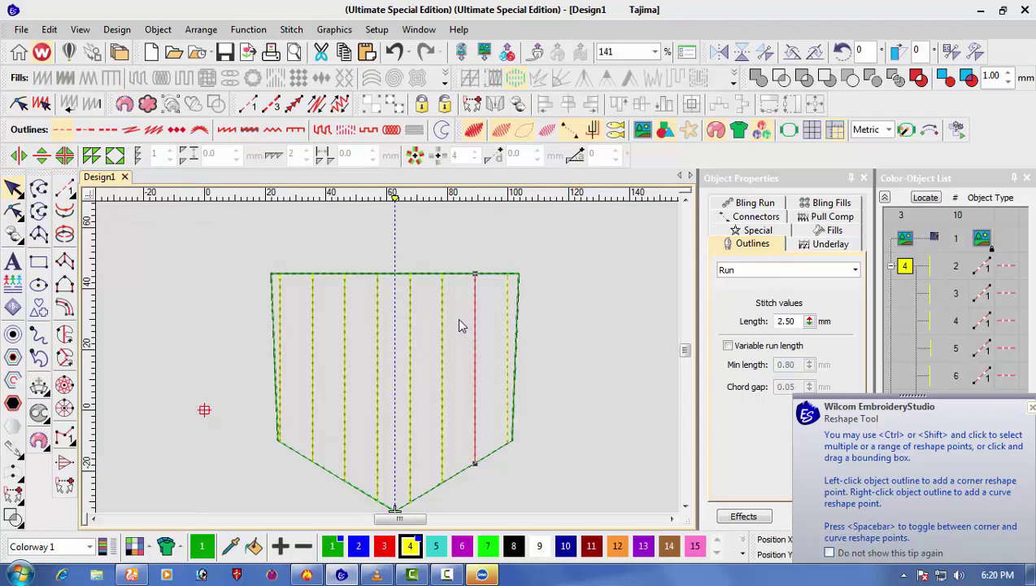
{"action": "left_click", "coordinate": [472, 106]}
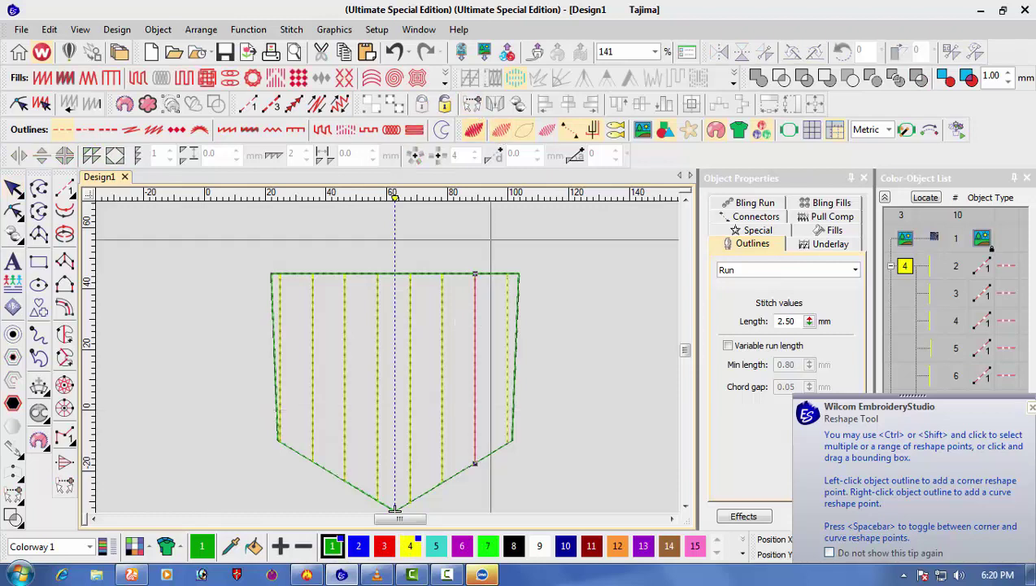
{"action": "key", "text": "Return"}
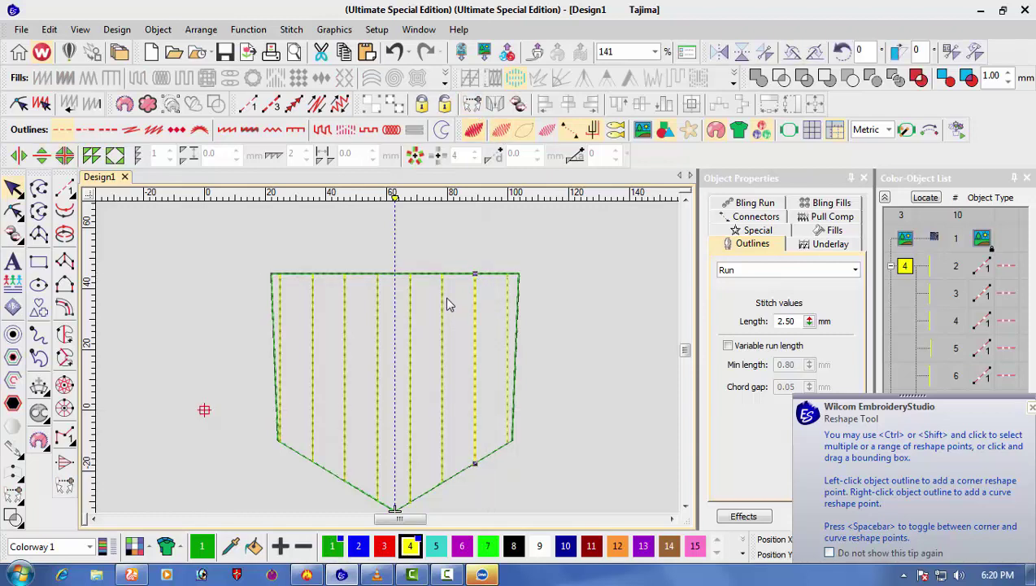
{"action": "key", "text": "h"}
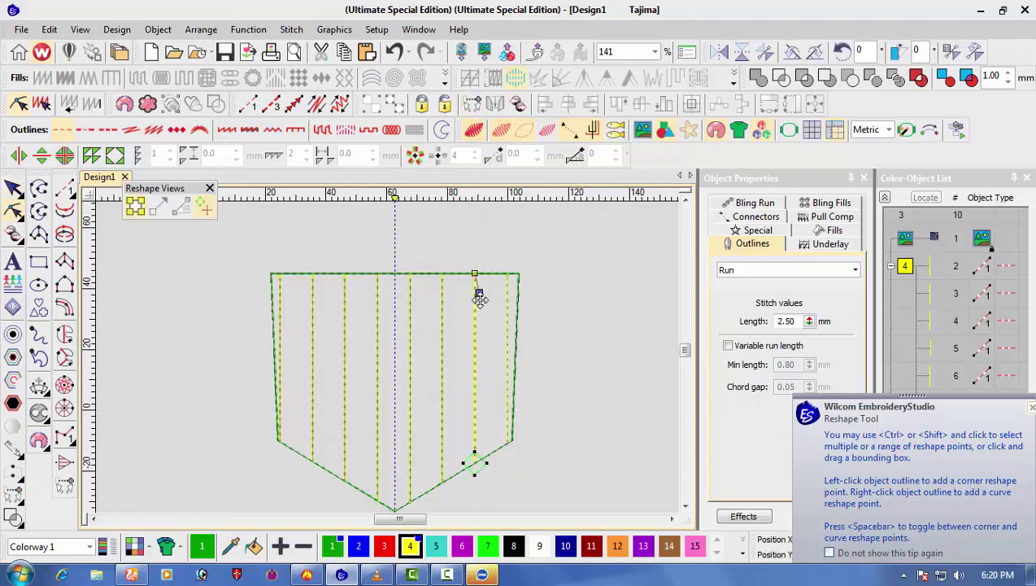
{"action": "left_click", "coordinate": [480, 257]}
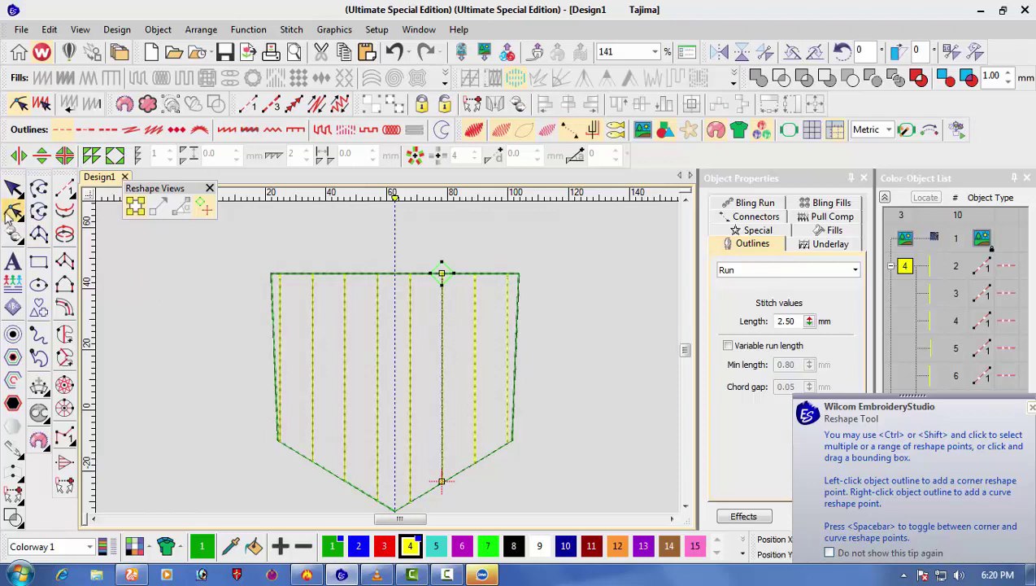
- Apply Branching to the remaining two column lines right of the centre guide, with entry and exit at their upper ends
{"action": "left_click", "coordinate": [13, 188]}
{"action": "left_click", "coordinate": [470, 105]}
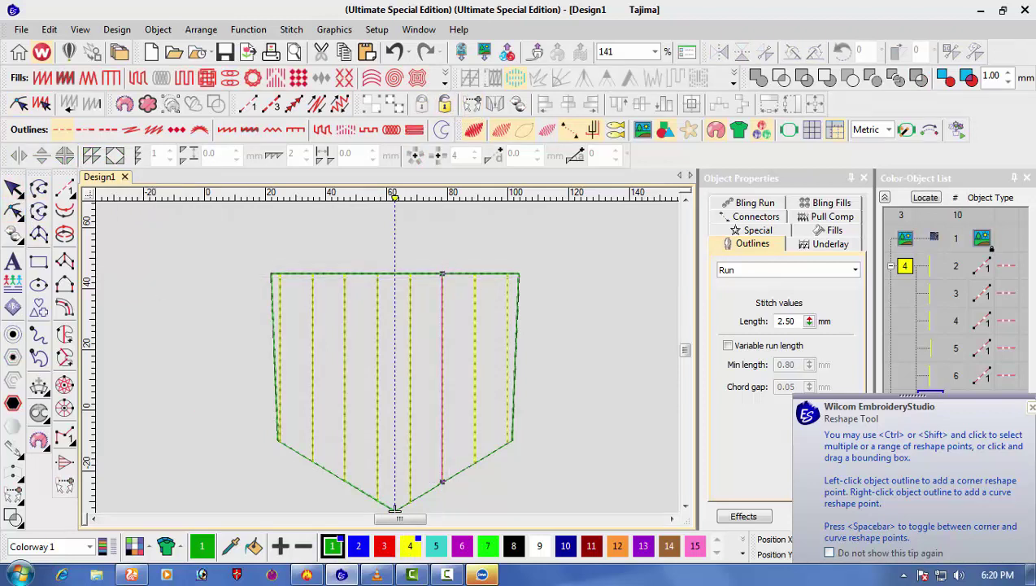
{"action": "left_click", "coordinate": [441, 270]}
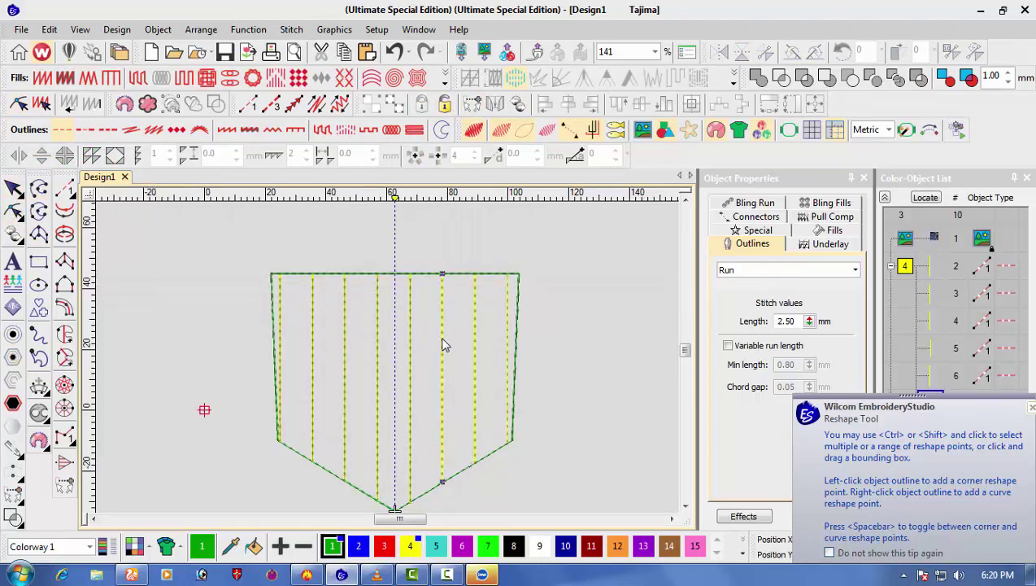
{"action": "left_click", "coordinate": [410, 329]}
{"action": "left_click", "coordinate": [471, 104]}
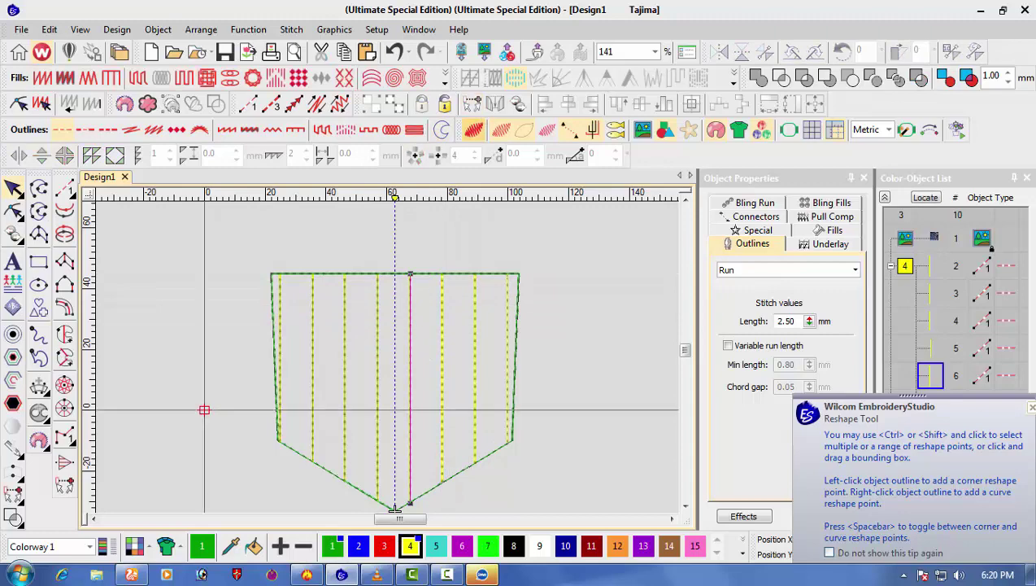
{"action": "left_click", "coordinate": [411, 274]}
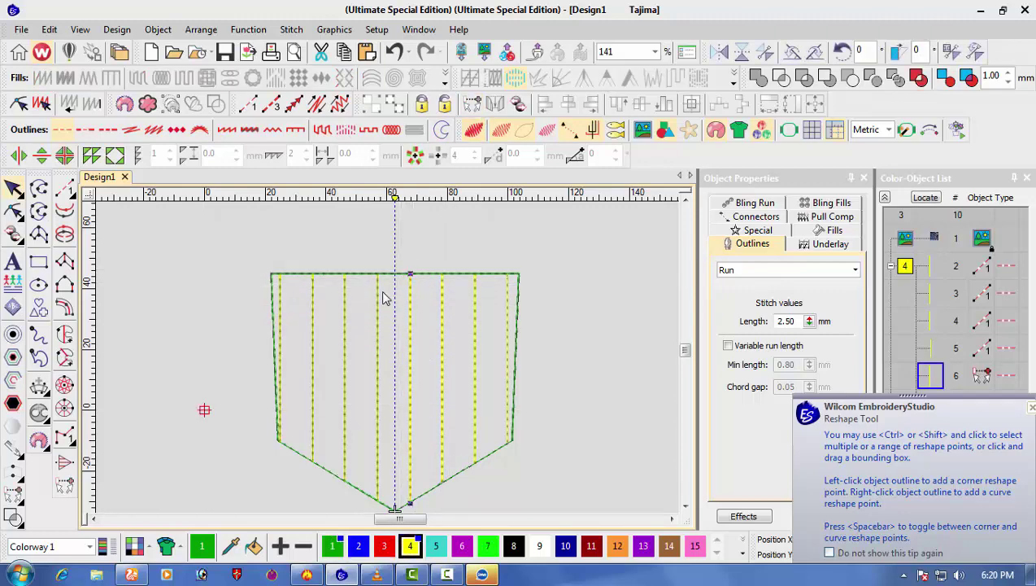
- Apply Branching to the column line just left of the centre guide, with entry and exit at its upper end
{"action": "left_click", "coordinate": [374, 299]}
{"action": "left_click", "coordinate": [378, 297]}
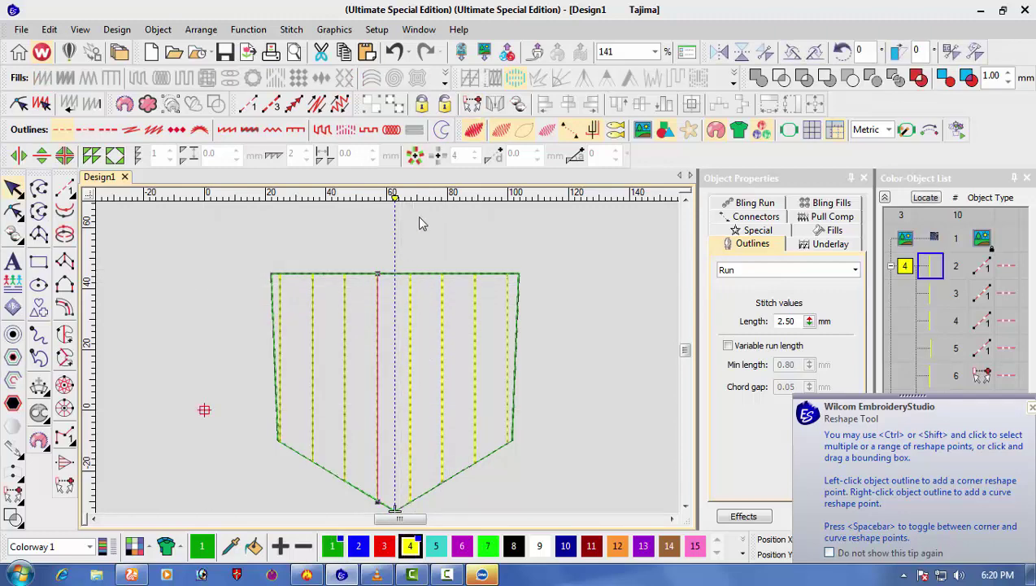
{"action": "left_click", "coordinate": [474, 110]}
{"action": "left_click", "coordinate": [378, 274]}
{"action": "left_click", "coordinate": [377, 270]}
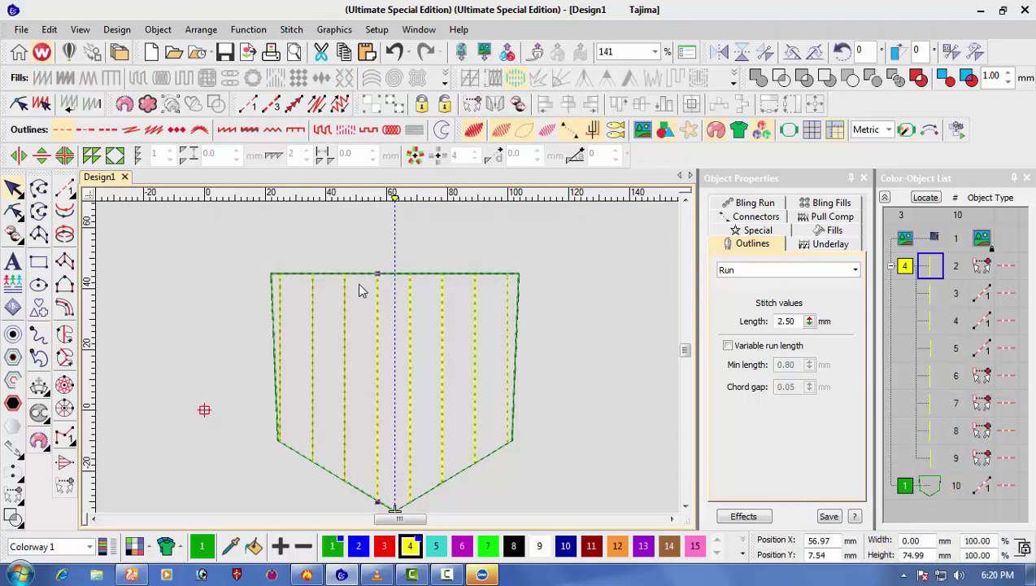
- Apply Branching to the third column line from the left, placing entry and exit at its upper end
{"action": "left_click", "coordinate": [346, 304]}
{"action": "left_click", "coordinate": [472, 110]}
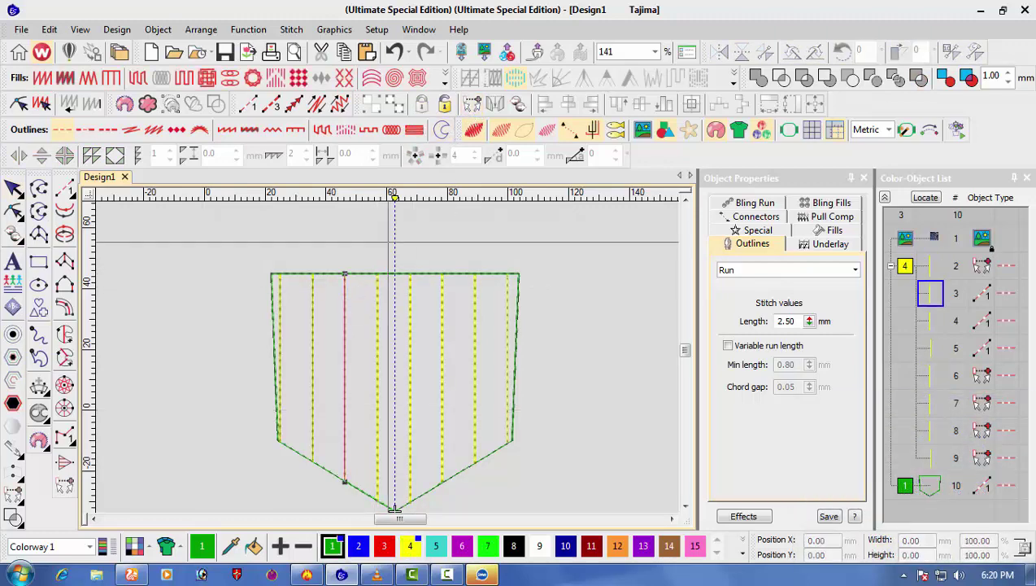
{"action": "left_click", "coordinate": [346, 273]}
{"action": "left_click", "coordinate": [343, 271]}
- Apply Branching to the two leftmost column lines with entry and exit at their upper ends, and check the points in reshape mode
{"action": "left_click", "coordinate": [314, 285]}
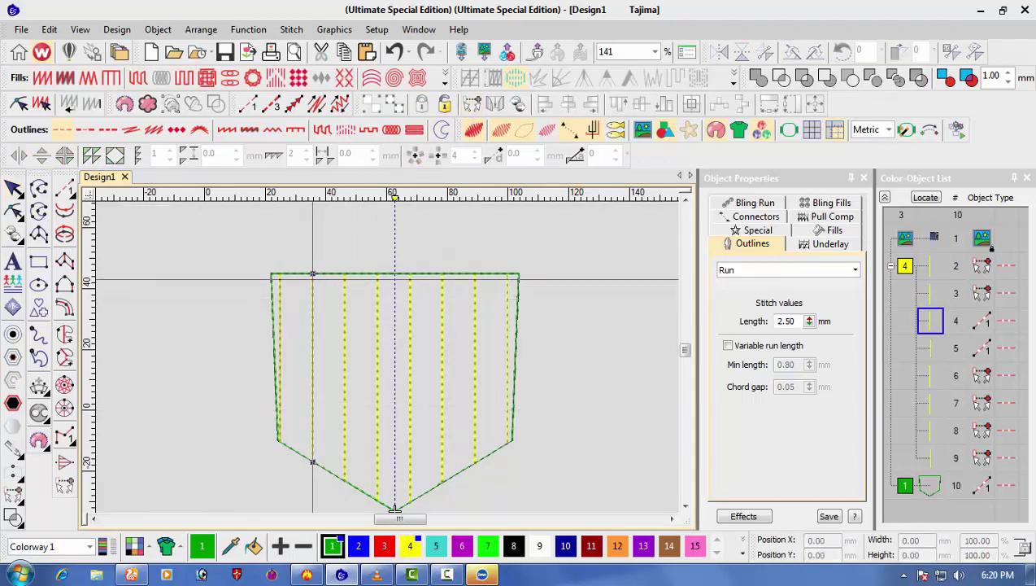
{"action": "left_click", "coordinate": [281, 291]}
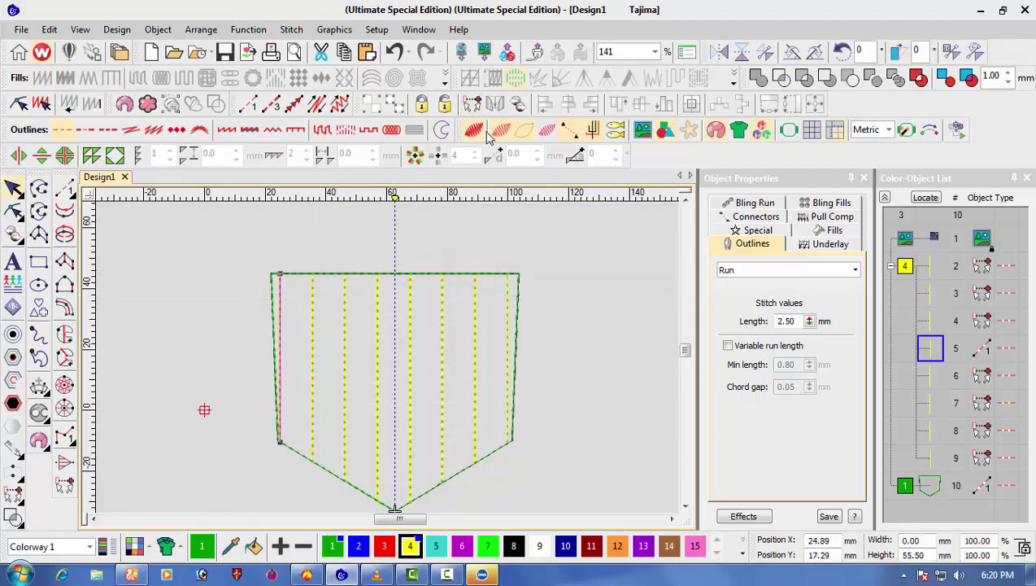
{"action": "left_click", "coordinate": [471, 108]}
{"action": "left_click", "coordinate": [285, 275]}
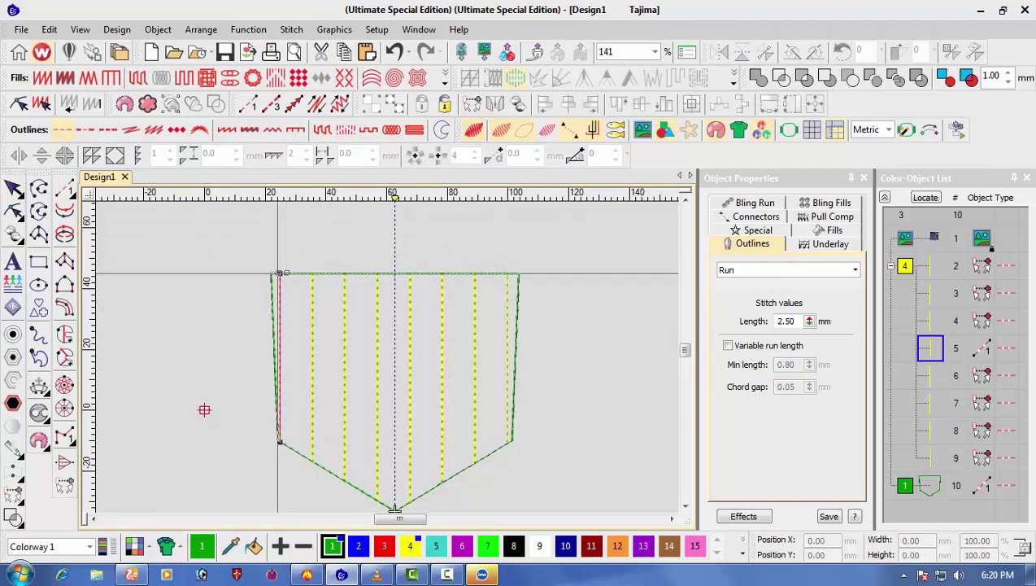
{"action": "key", "text": "h"}
{"action": "left_click", "coordinate": [313, 325]}
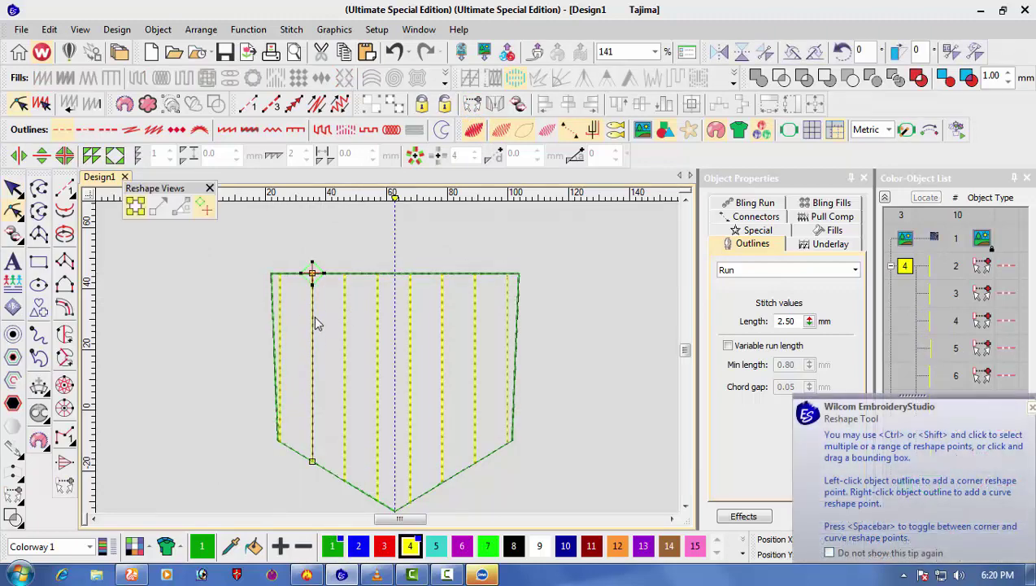
- Check the entry and exit points of the column lines in reshape mode, from the third line through to the rightmost one
{"action": "left_click", "coordinate": [346, 326]}
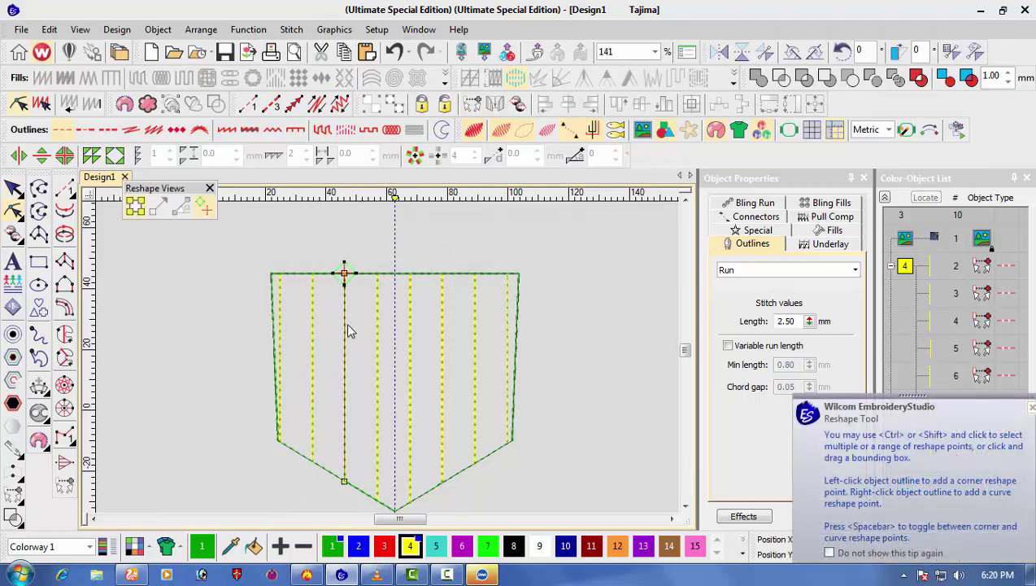
{"action": "left_click", "coordinate": [378, 327]}
{"action": "left_click", "coordinate": [411, 302]}
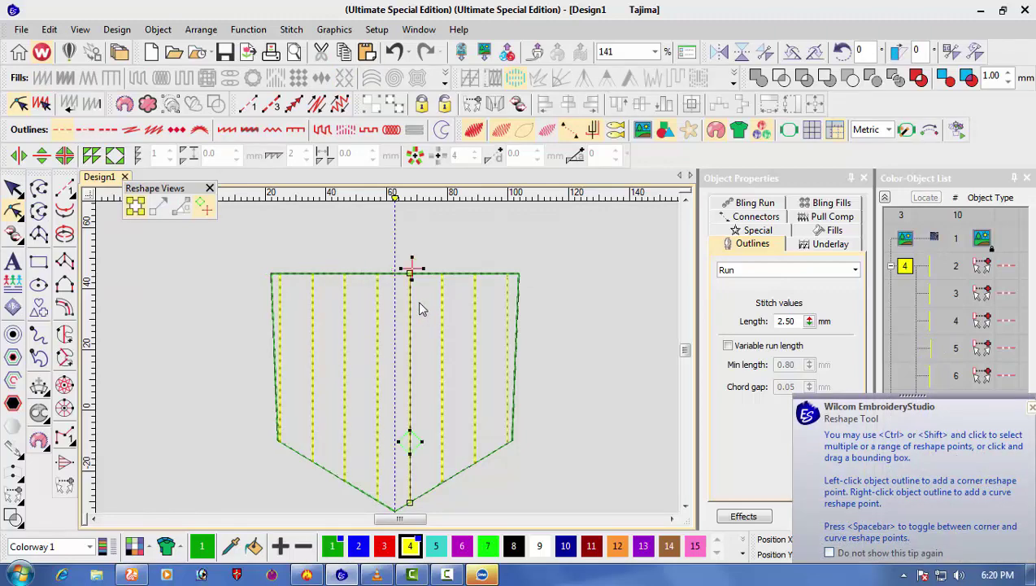
{"action": "left_click_drag", "start_coordinate": [428, 266], "coordinate": [429, 257]}
{"action": "left_click", "coordinate": [444, 314]}
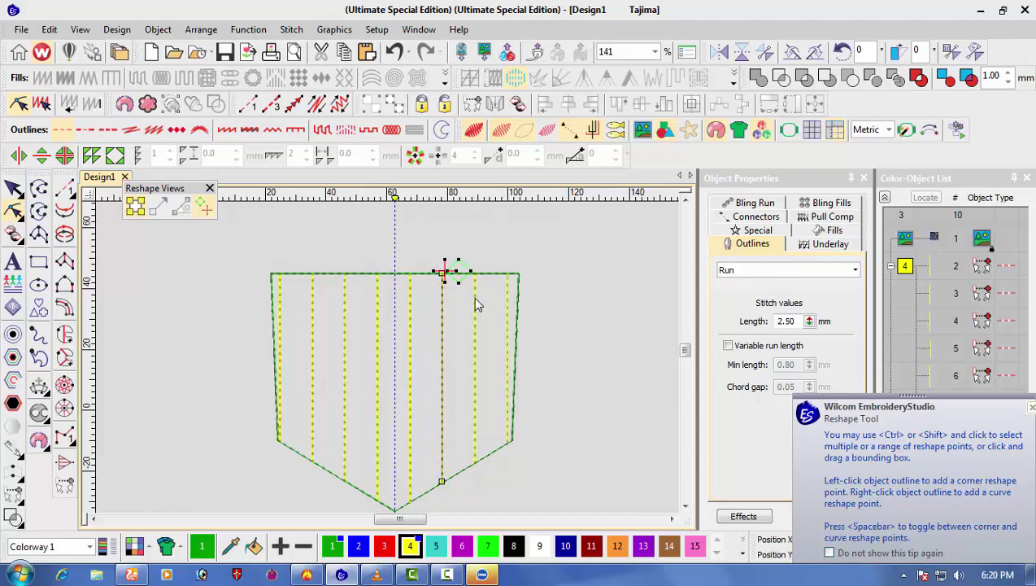
{"action": "left_click", "coordinate": [474, 296]}
{"action": "left_click", "coordinate": [510, 299]}
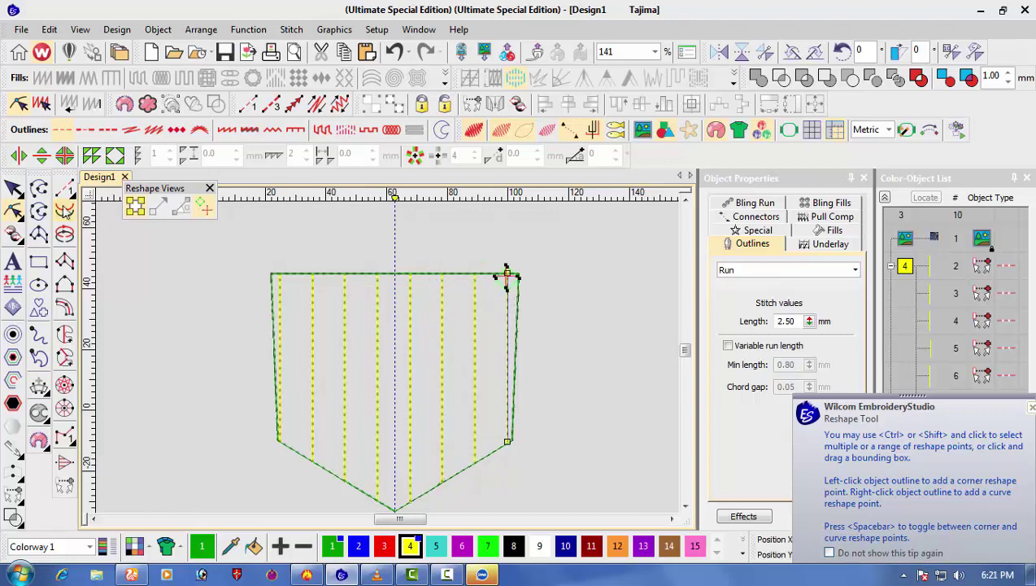
{"action": "left_click", "coordinate": [37, 188]}
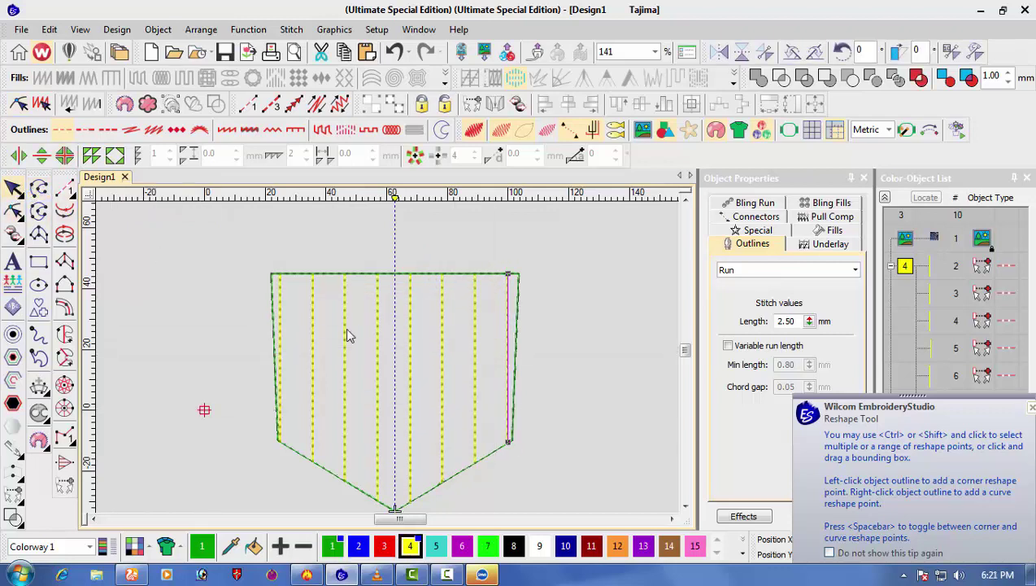
{"action": "key", "text": "ctrl+v"}
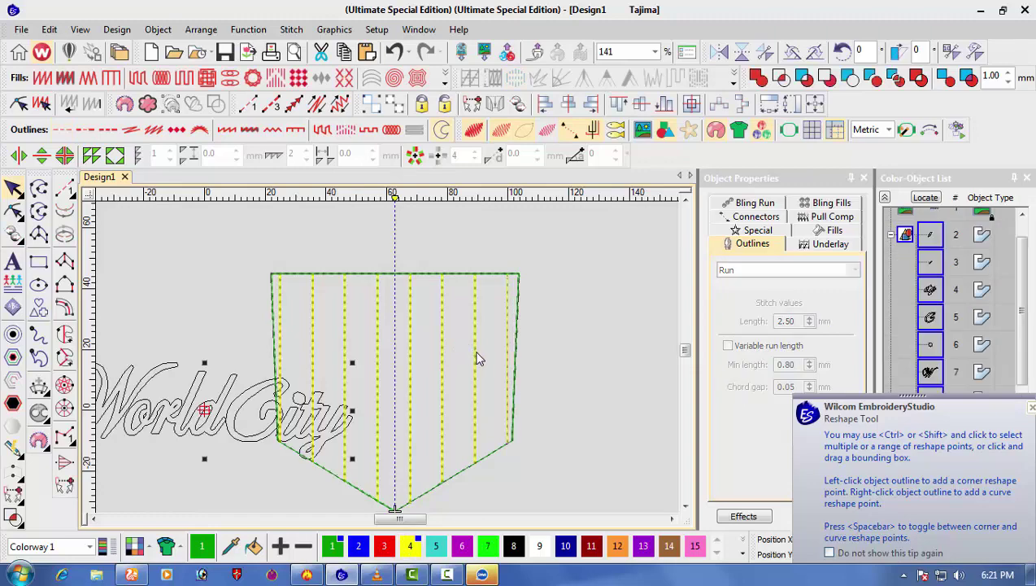
{"action": "key", "text": "Delete"}
- Resequence the seventh, sixth and fifth column lines from the left by cutting and repasting each in place, in that order
{"action": "left_click", "coordinate": [475, 374]}
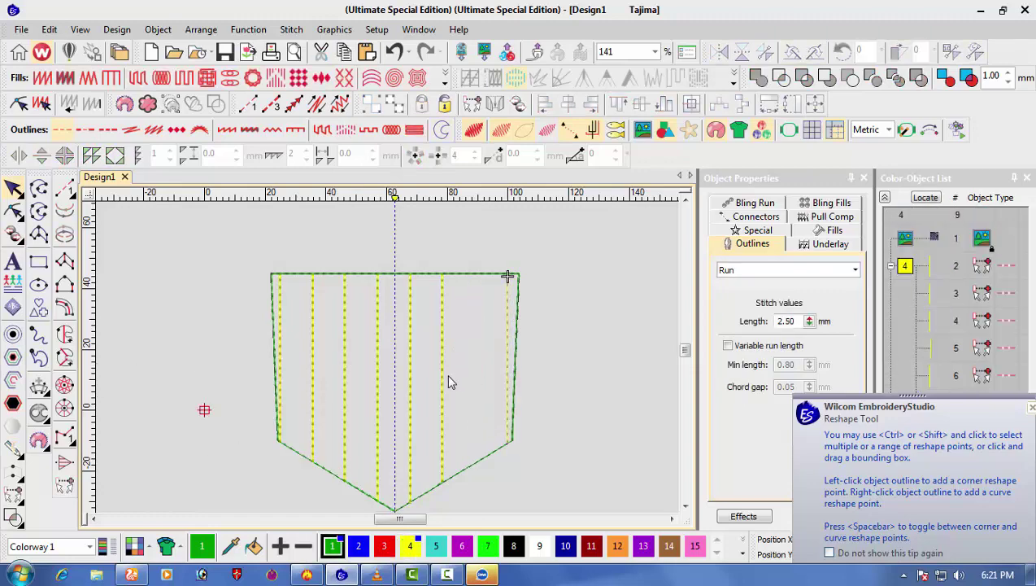
{"action": "left_click", "coordinate": [443, 373]}
{"action": "key", "text": "ctrl+x"}
{"action": "key", "text": "ctrl+v"}
{"action": "left_click", "coordinate": [411, 370]}
{"action": "key", "text": "ctrl+x"}
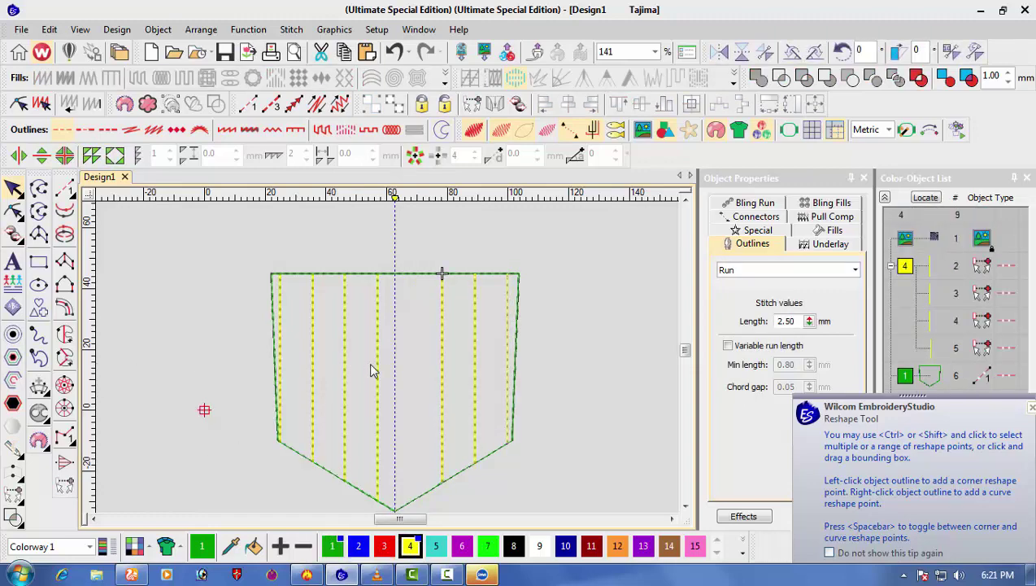
{"action": "key", "text": "ctrl+v"}
- Cut and repaste the four column lines left of the centre guide one by one, working outward, so all columns stitch after the outline
{"action": "left_click", "coordinate": [378, 363]}
{"action": "key", "text": "ctrl+x"}
{"action": "key", "text": "ctrl+v"}
{"action": "left_click", "coordinate": [344, 361]}
{"action": "key", "text": "ctrl+x"}
{"action": "key", "text": "ctrl+v"}
{"action": "left_click", "coordinate": [313, 361]}
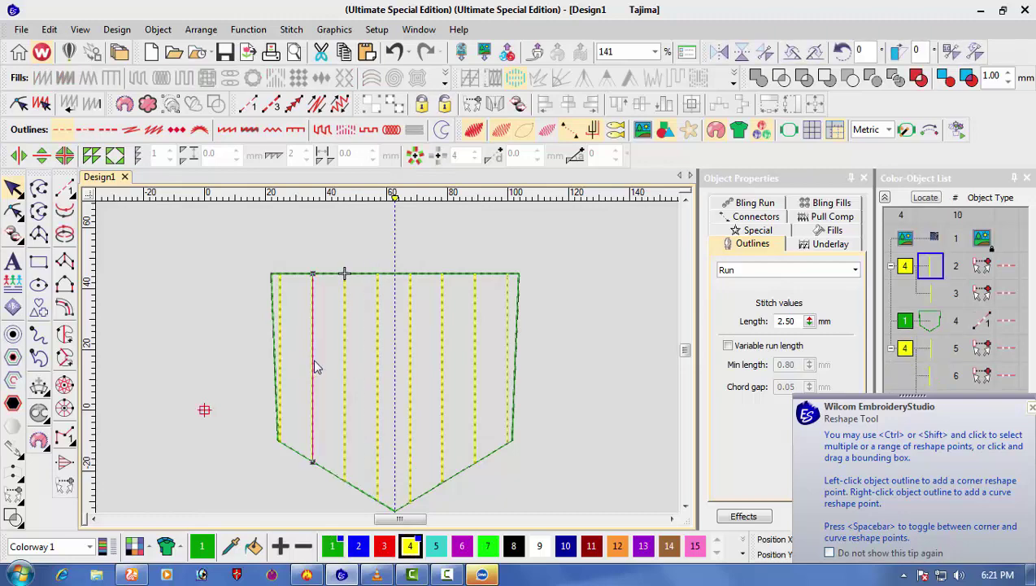
{"action": "key", "text": "ctrl+x"}
{"action": "key", "text": "ctrl+v"}
{"action": "left_click", "coordinate": [280, 362]}
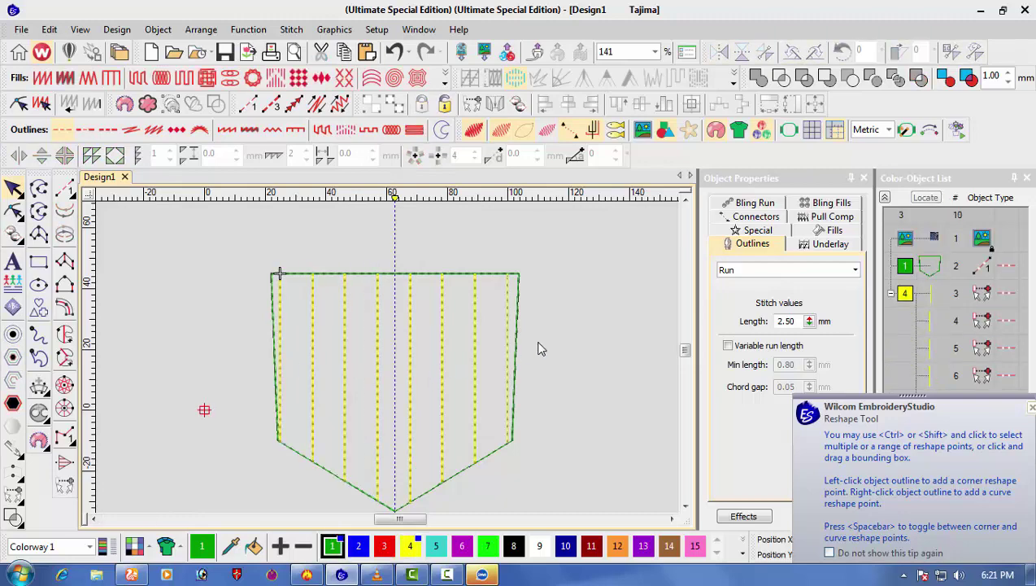
- Show the reference photo, trace one peak of the top zigzag left of the centre guide with Triple Run, and colour it red 3
{"action": "key", "text": "d"}
{"action": "scroll", "coordinate": [383, 333], "scroll_direction": "up", "scroll_amount": 1}
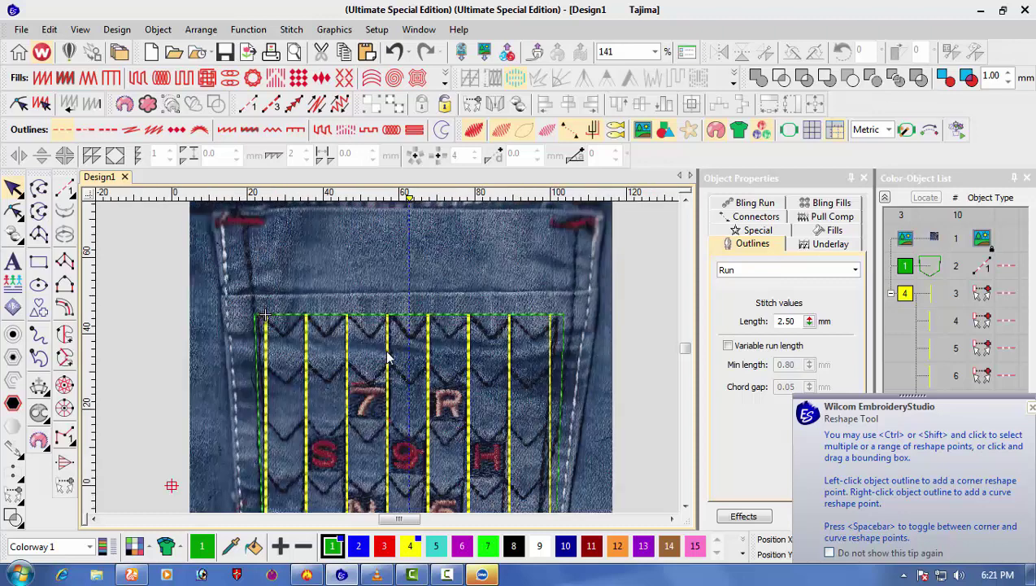
{"action": "scroll", "coordinate": [389, 358], "scroll_direction": "up", "scroll_amount": 2}
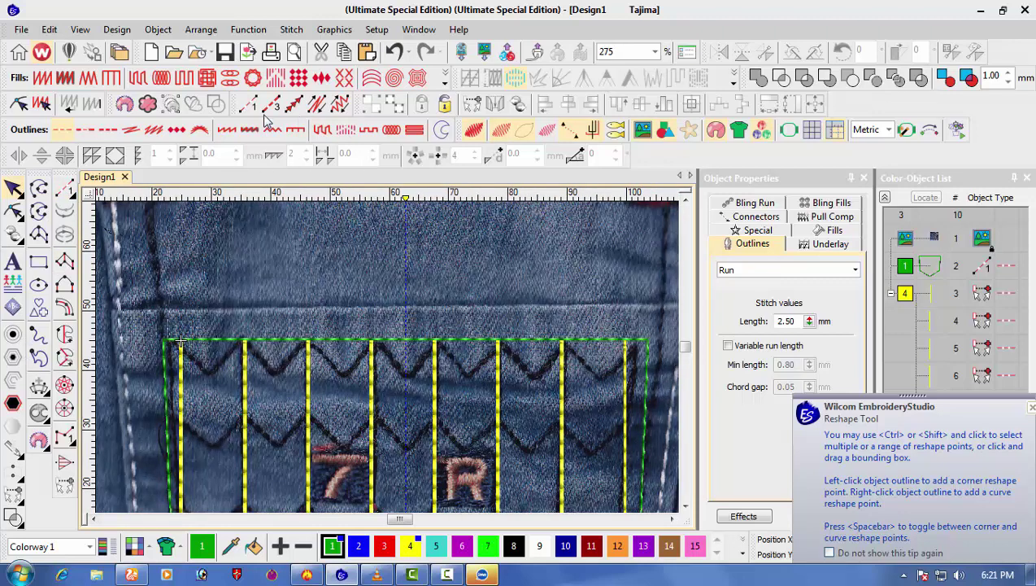
{"action": "left_click", "coordinate": [181, 341]}
{"action": "scroll", "coordinate": [407, 374], "scroll_direction": "up", "scroll_amount": 4}
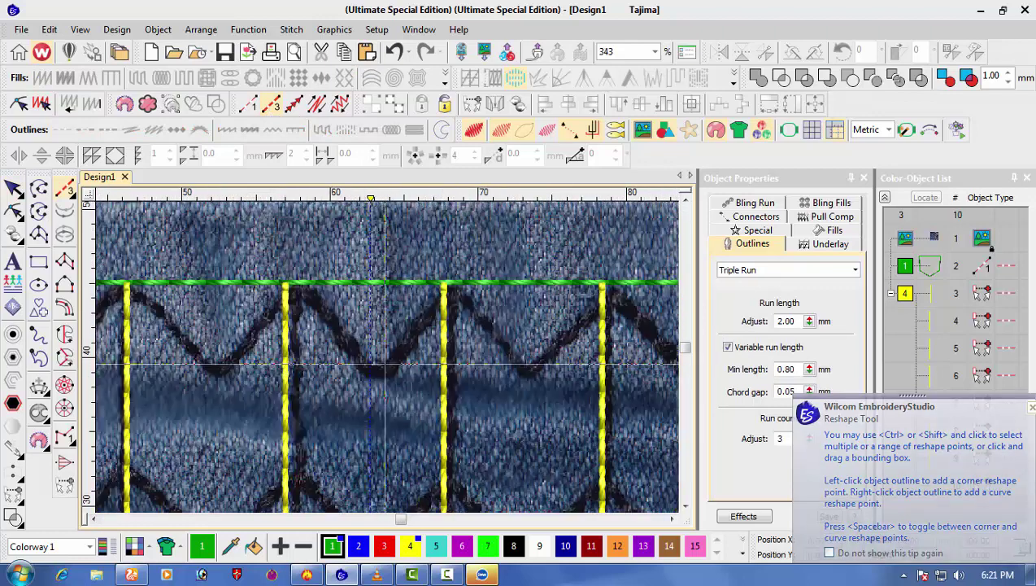
{"action": "left_click", "coordinate": [370, 371]}
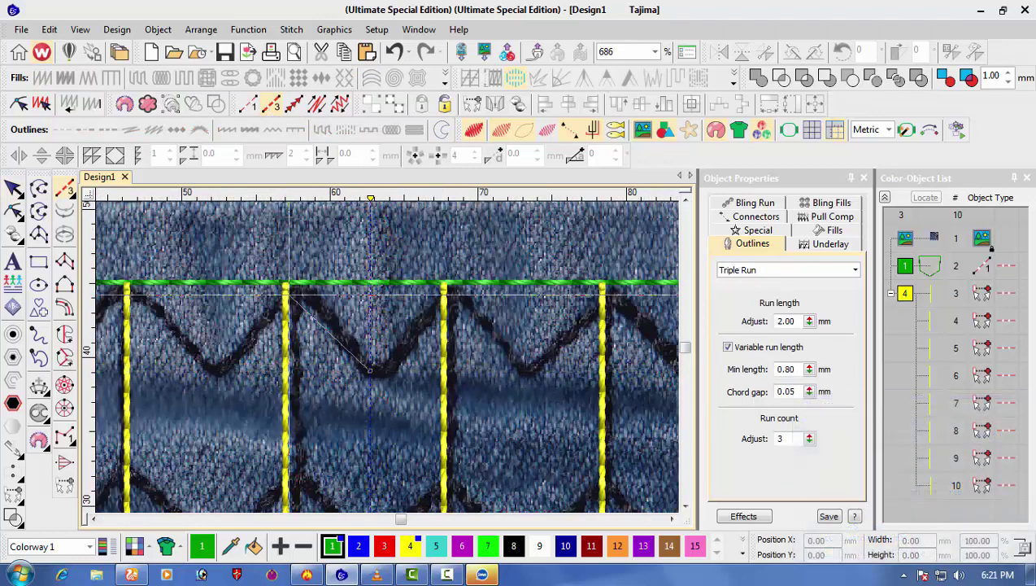
{"action": "left_click_drag", "start_coordinate": [298, 286], "coordinate": [299, 286]}
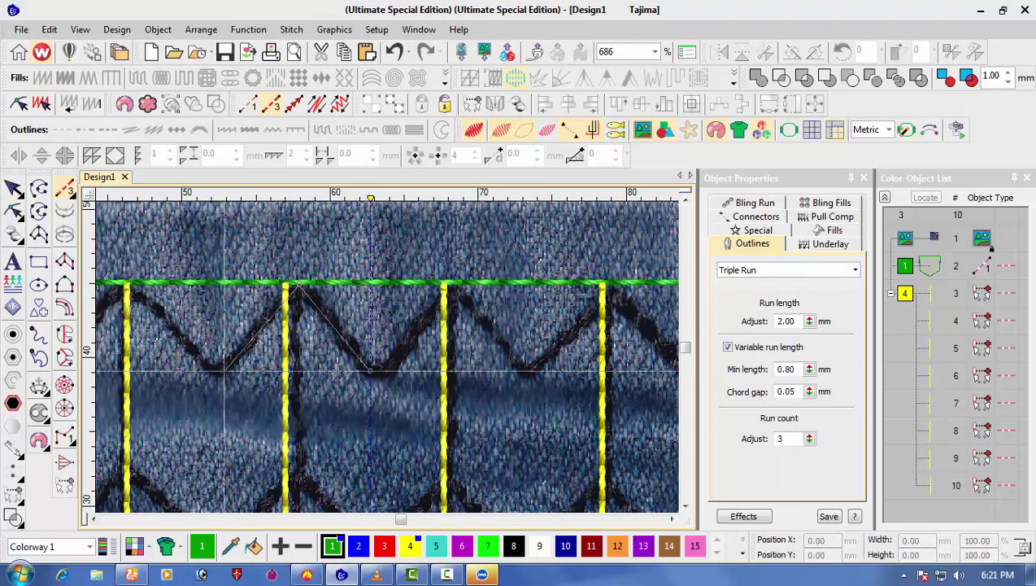
{"action": "key", "text": "Return"}
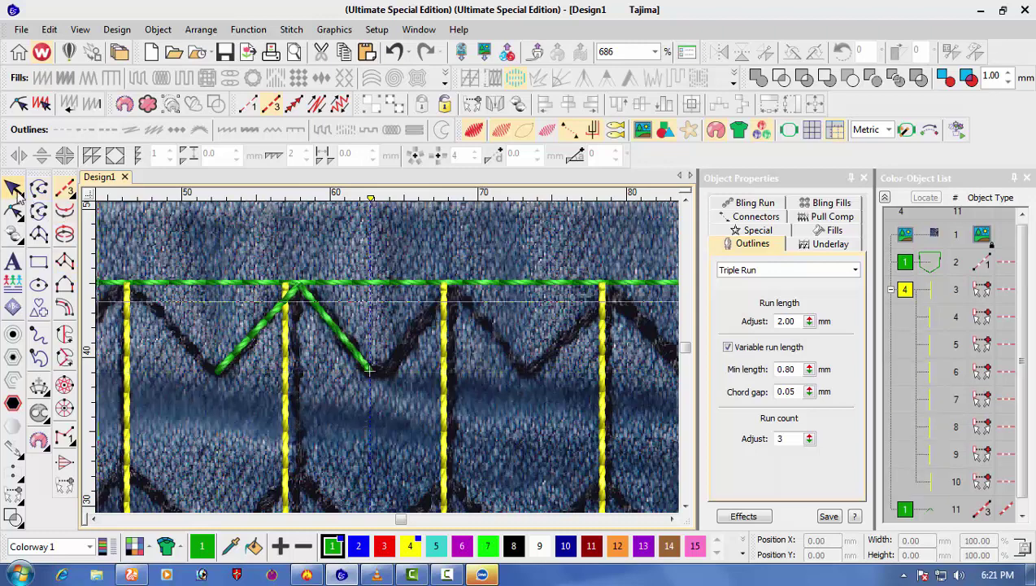
{"action": "left_click", "coordinate": [18, 196]}
{"action": "left_click", "coordinate": [382, 545]}
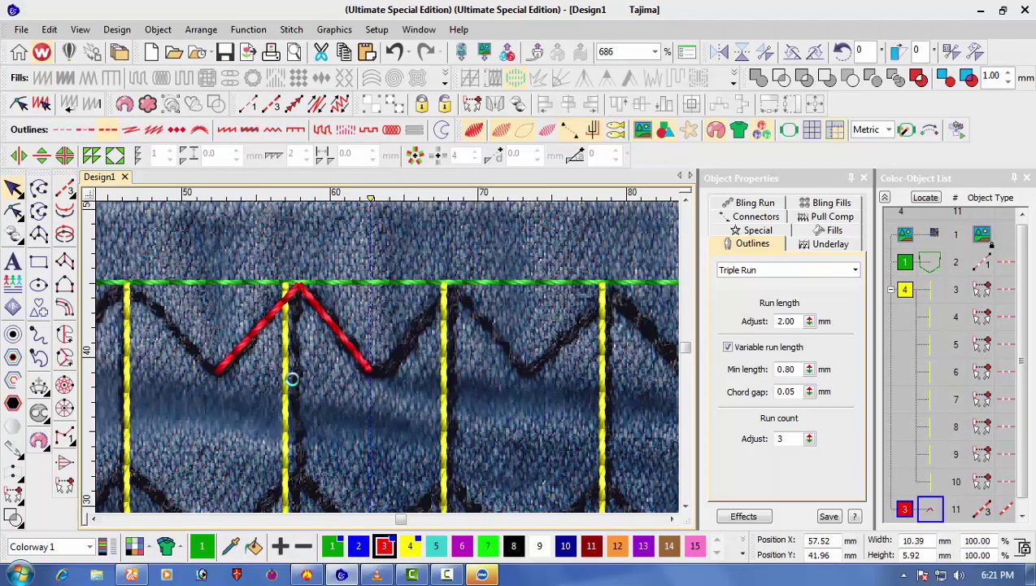
- Reshape the red peak by nudging its end node at the centre guide down and its apex left to the middle
{"action": "key", "text": "h"}
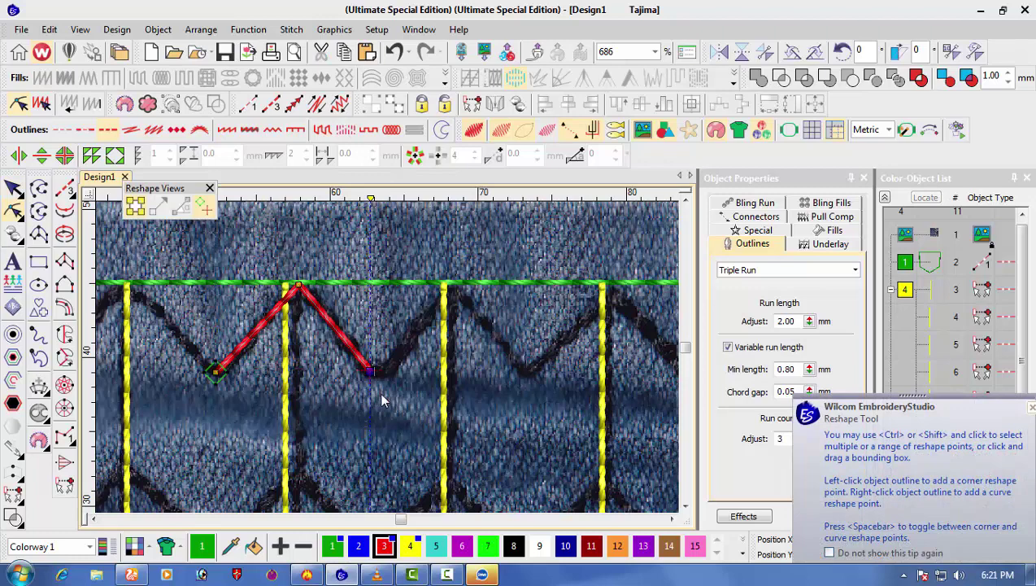
{"action": "key", "text": "Down"}
{"action": "key", "text": "Down"}
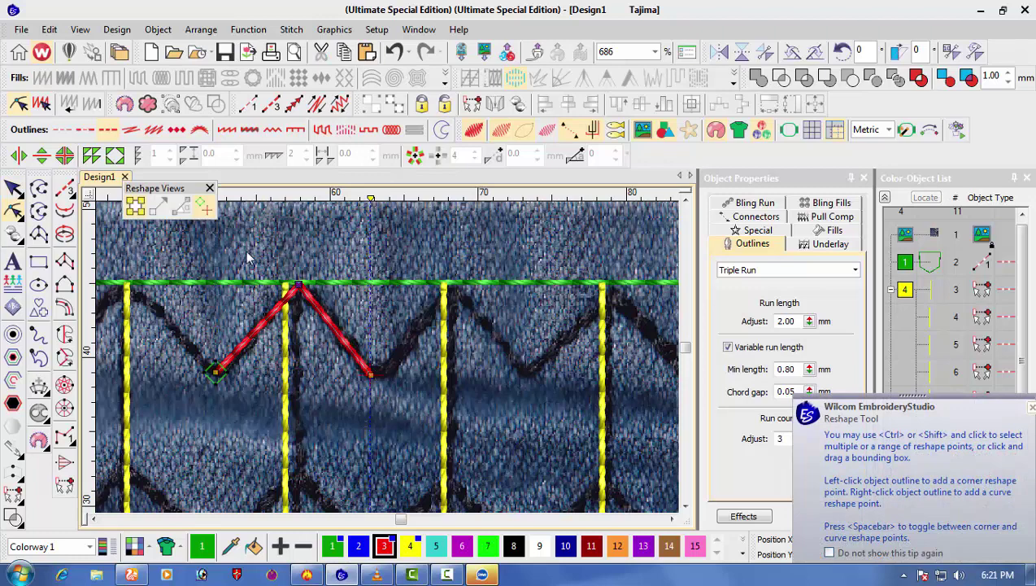
{"action": "left_click", "coordinate": [13, 189]}
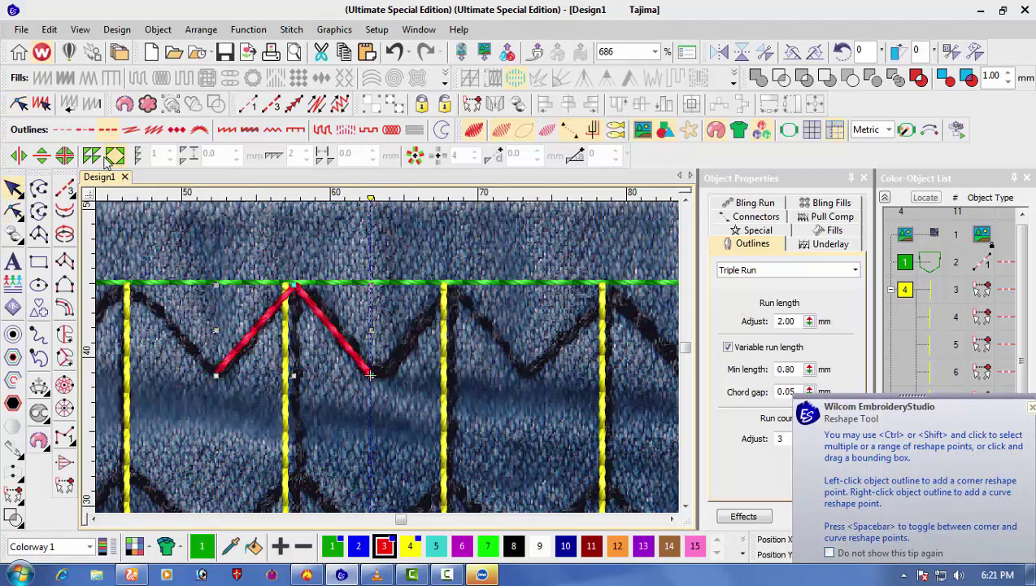
- Reflect the red peak leftward at -10.3 mm spacing so the ends meet, and merge the overlapped objects
{"action": "scroll", "coordinate": [395, 368], "scroll_direction": "up", "scroll_amount": 3}
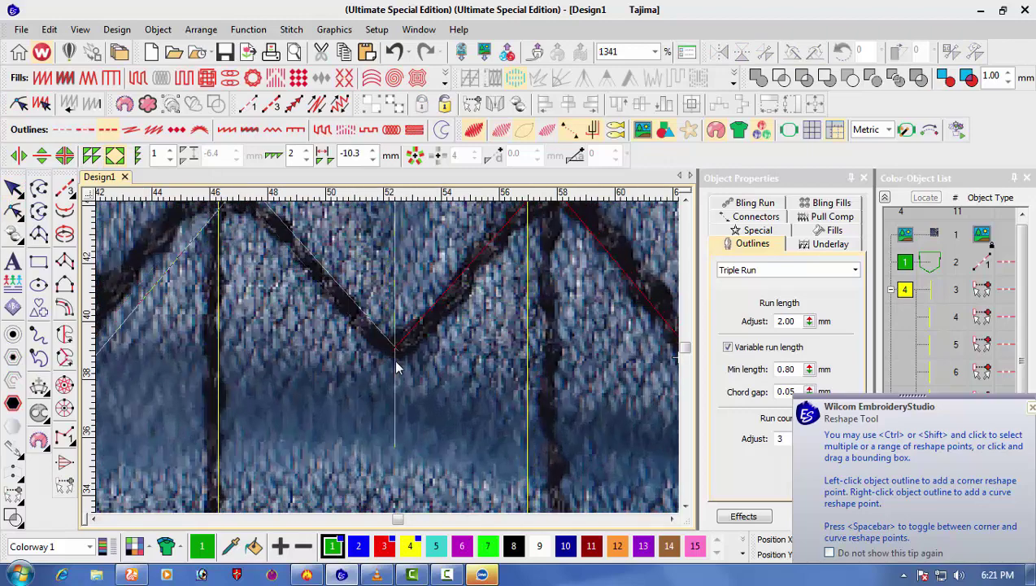
{"action": "left_click", "coordinate": [394, 362]}
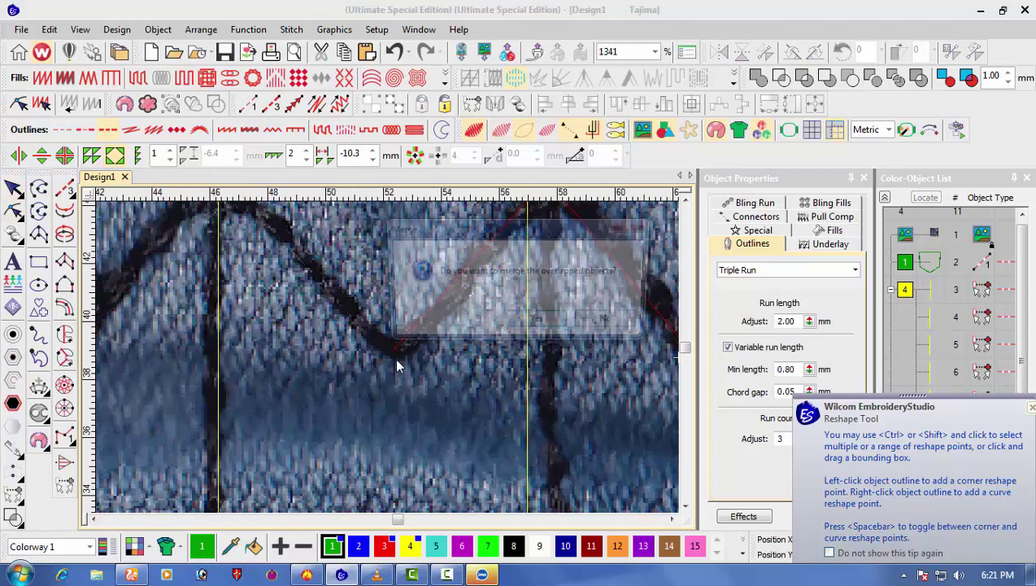
{"action": "left_click", "coordinate": [540, 325]}
{"action": "left_click", "coordinate": [14, 211]}
{"action": "scroll", "coordinate": [18, 208], "scroll_direction": "down", "scroll_amount": 2}
{"action": "left_click", "coordinate": [15, 188]}
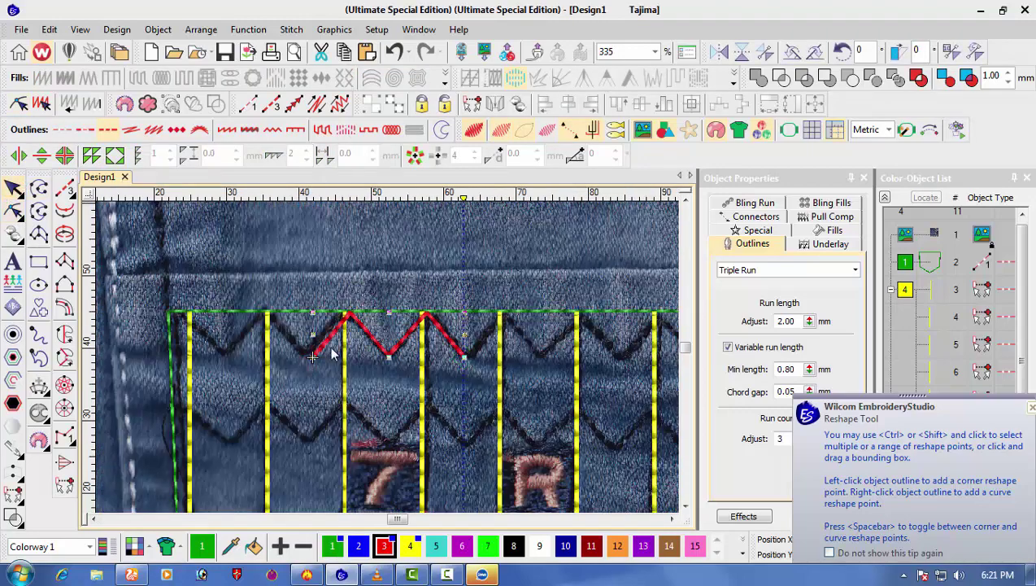
- Reflect the two-peak zigzag leftward at -20.7 mm spacing and merge the overlapped objects into a four-peak line
{"action": "left_click", "coordinate": [116, 157]}
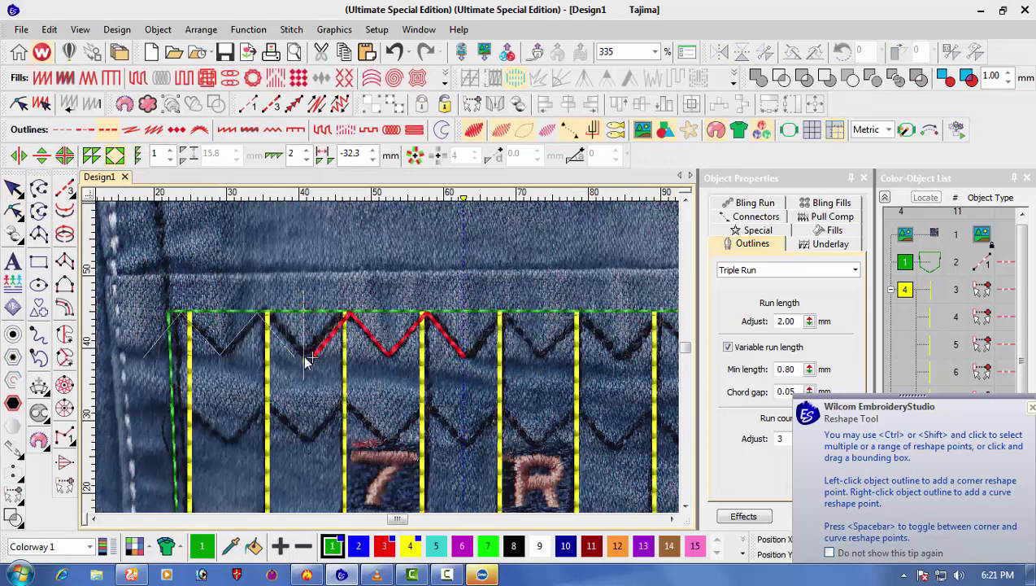
{"action": "scroll", "coordinate": [306, 361], "scroll_direction": "up", "scroll_amount": 5}
{"action": "scroll", "coordinate": [396, 364], "scroll_direction": "up", "scroll_amount": 5}
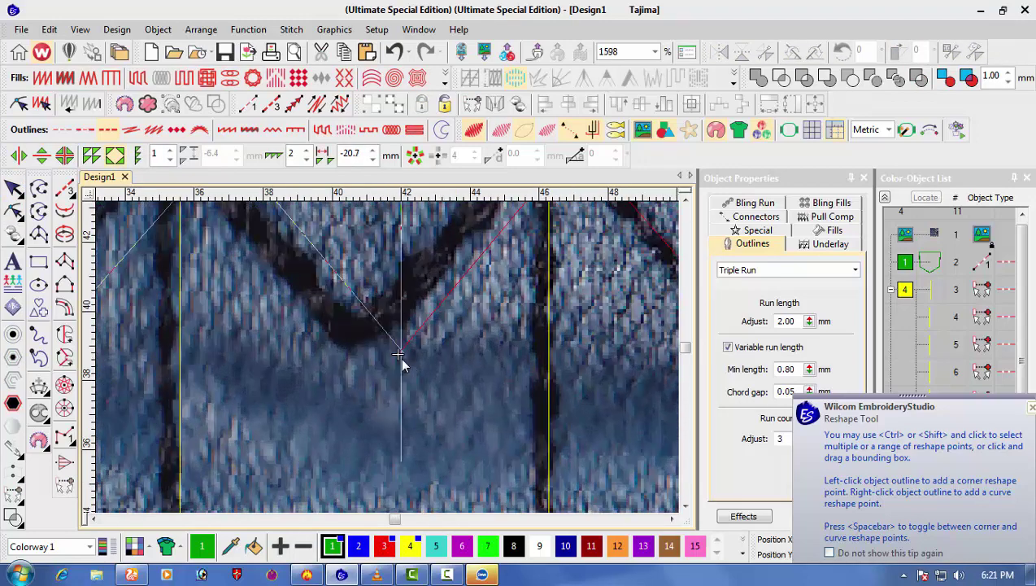
{"action": "key", "text": "Return"}
{"action": "left_click", "coordinate": [541, 324]}
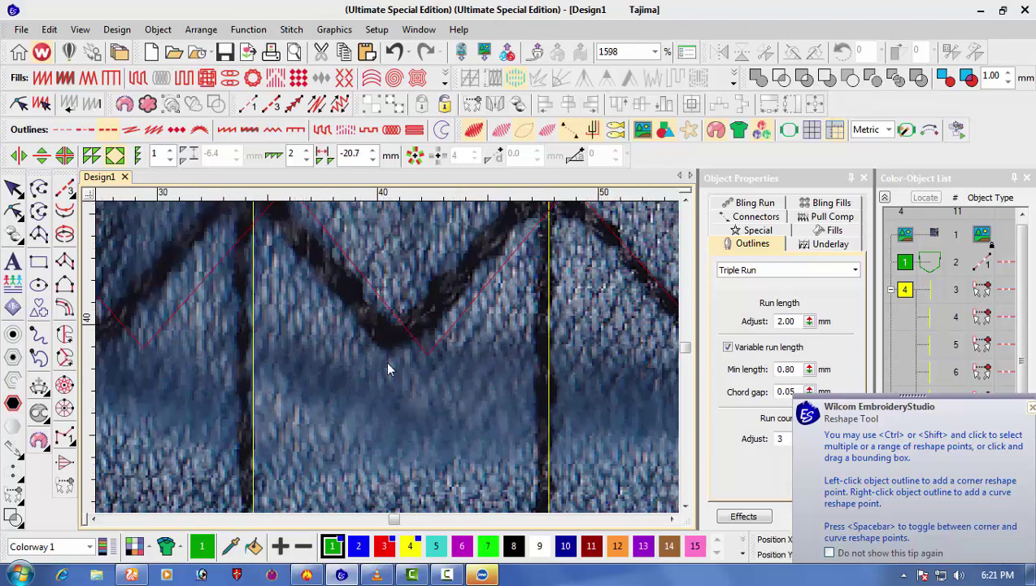
{"action": "scroll", "coordinate": [386, 361], "scroll_direction": "down", "scroll_amount": 5}
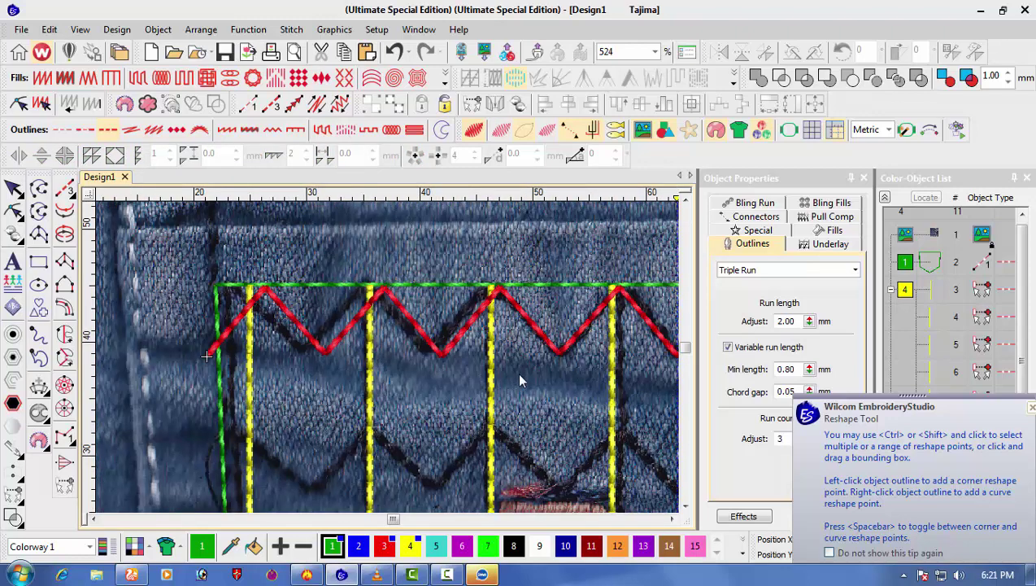
- Nudge the whole red zigzag left until its peaks sit closer to the yellow column lines
{"action": "left_click", "coordinate": [467, 331]}
{"action": "key", "text": "Left"}
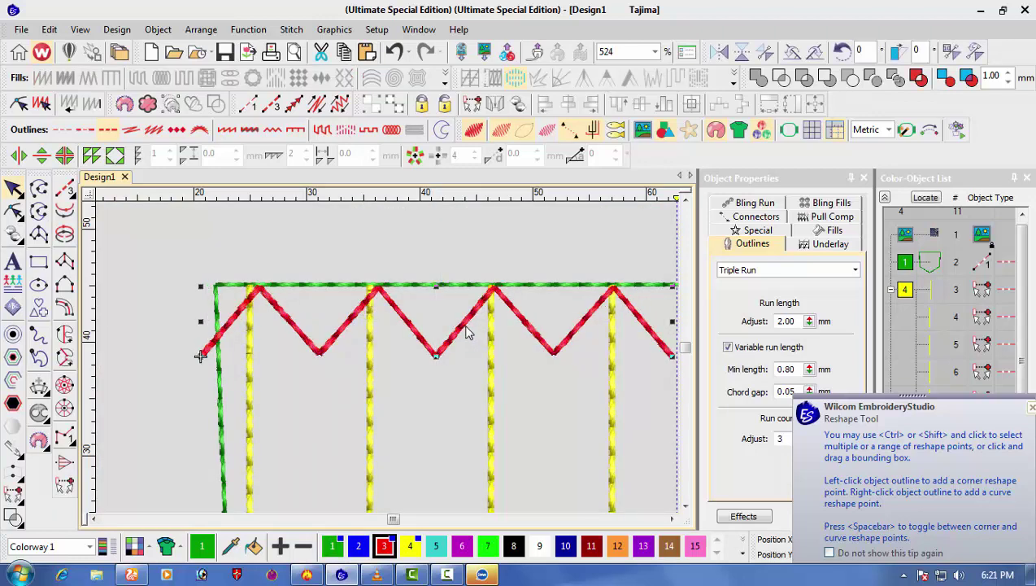
{"action": "key", "text": "Left"}
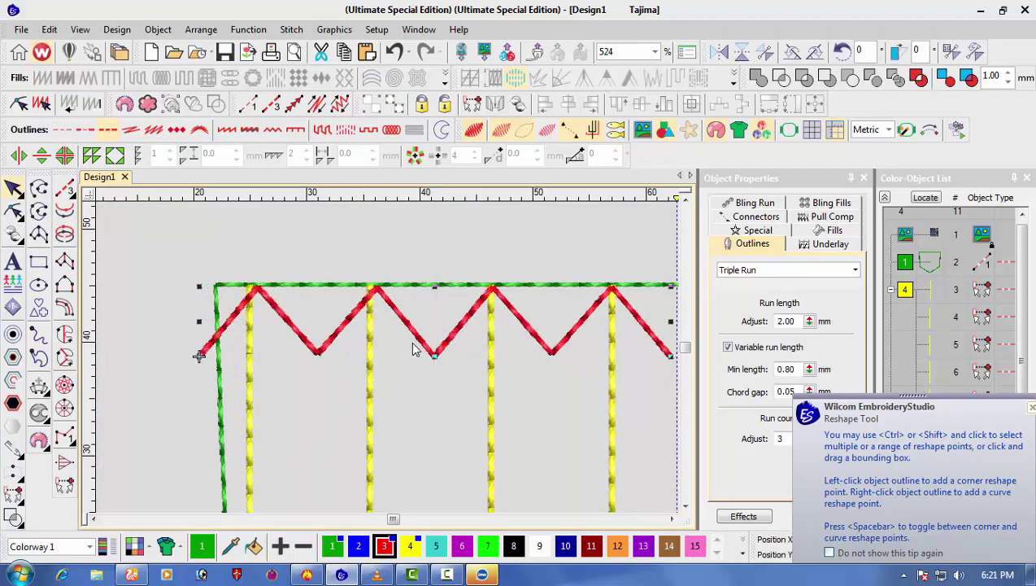
{"action": "scroll", "coordinate": [413, 350], "scroll_direction": "down", "scroll_amount": 1}
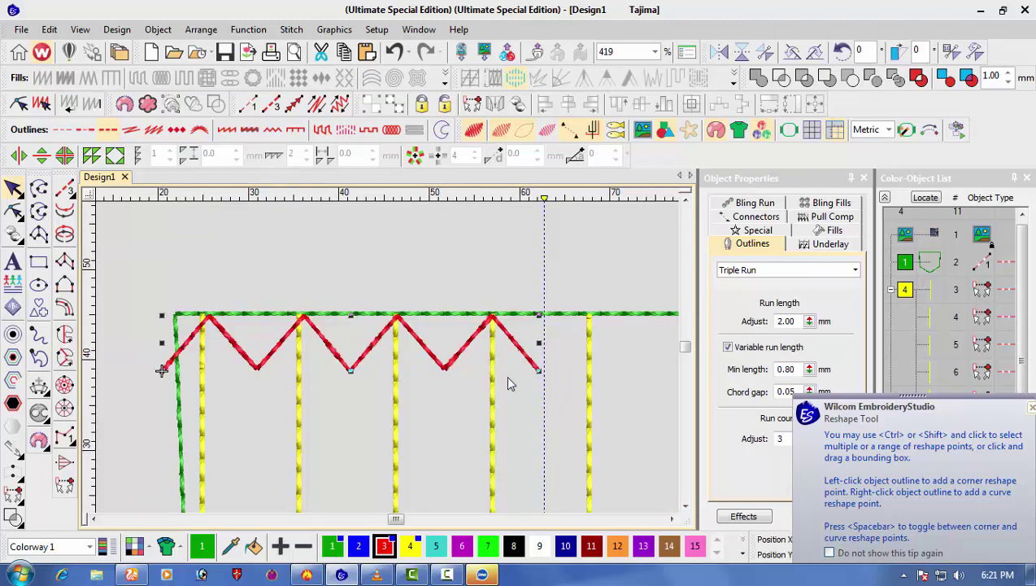
- Reshape the zigzag so that its right end node lies on the centre guide
{"action": "key", "text": "h"}
{"action": "key", "text": "Right"}
{"action": "key", "text": "Right"}
{"action": "key", "text": "Right"}
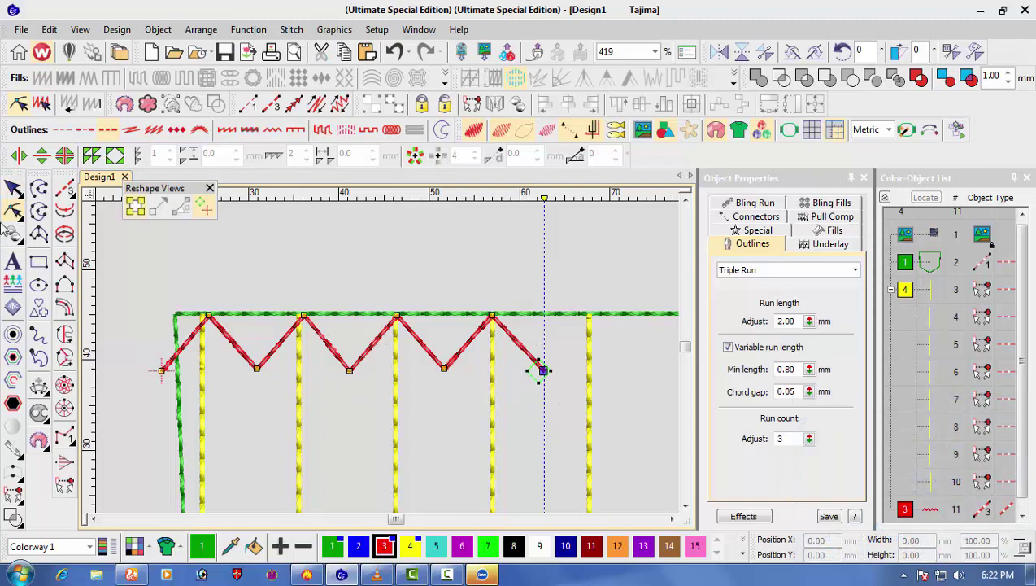
{"action": "left_click", "coordinate": [12, 189]}
- Shift the five leftmost zigzag nodes left together so the first two peaks line up with the two leftmost column lines
{"action": "key", "text": "h"}
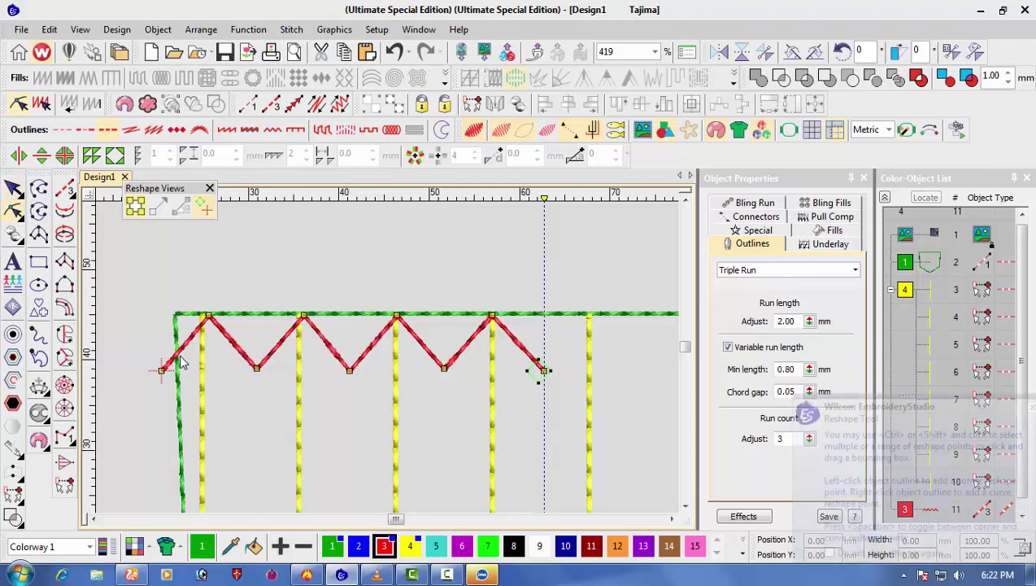
{"action": "scroll", "coordinate": [411, 358], "scroll_direction": "up", "scroll_amount": 2}
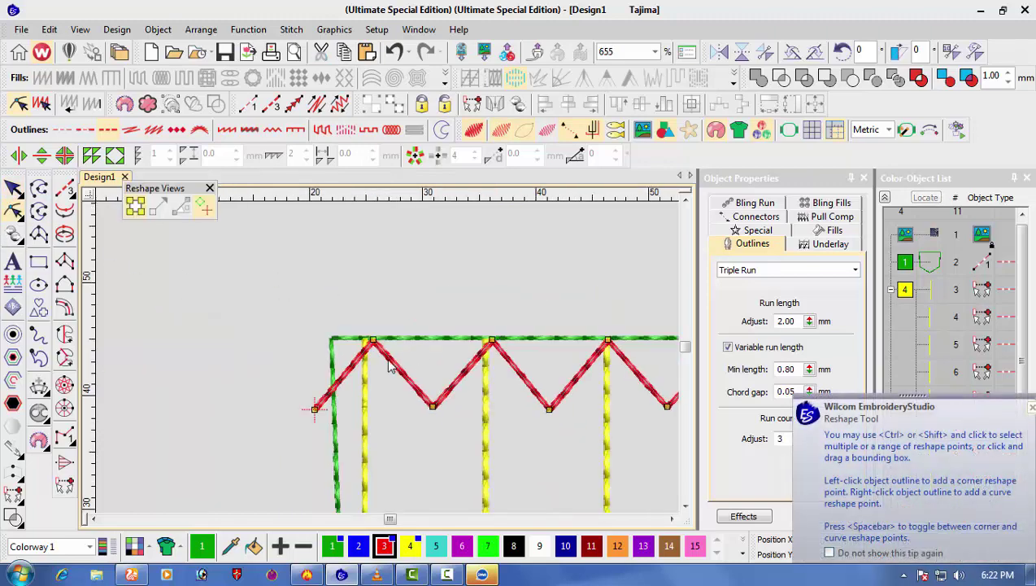
{"action": "key", "text": "Tab"}
{"action": "key", "text": "Left"}
{"action": "key", "text": "Right"}
{"action": "left_click_drag", "start_coordinate": [259, 276], "coordinate": [599, 460]}
{"action": "key", "text": "Left"}
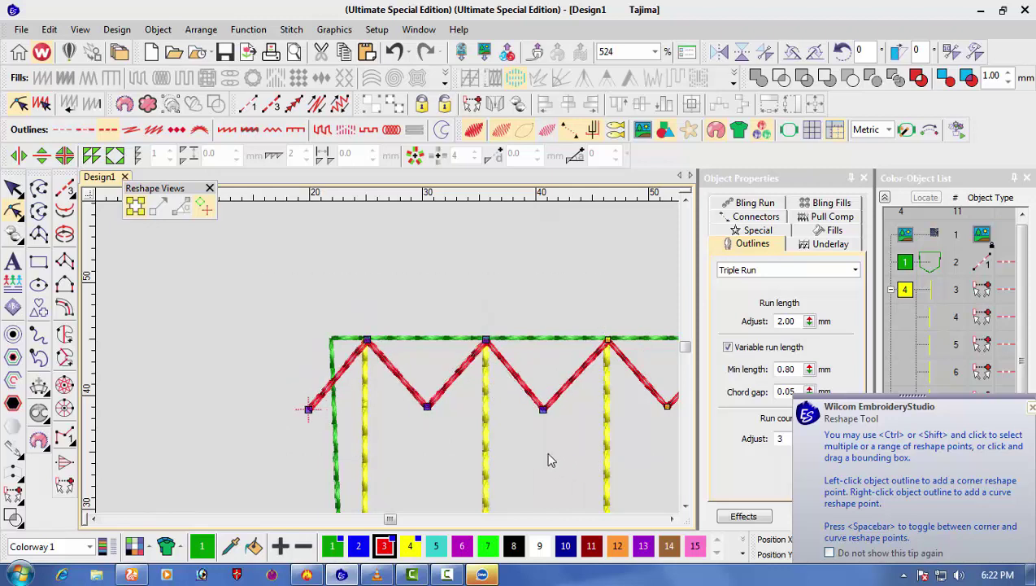
{"action": "left_click", "coordinate": [301, 371]}
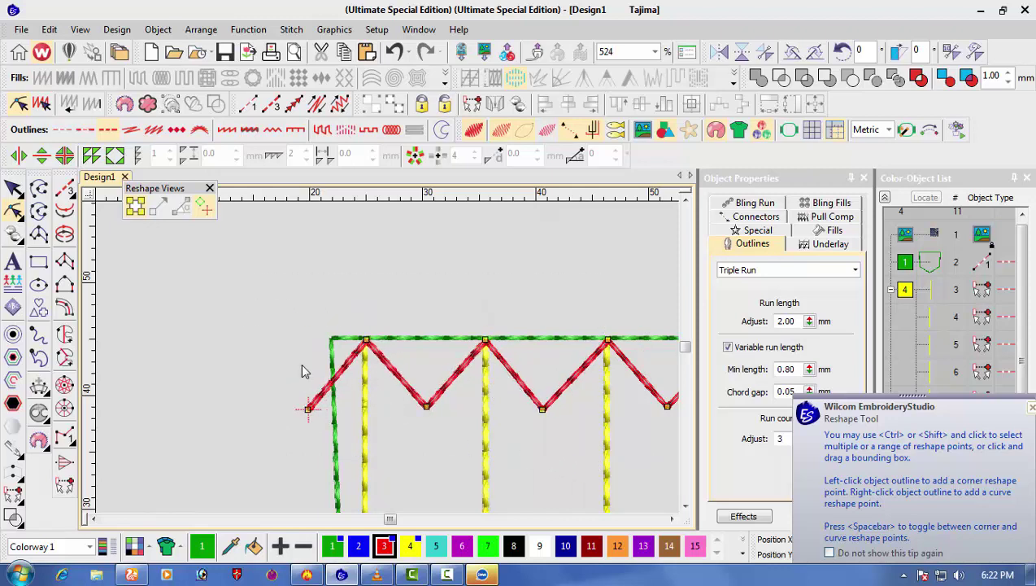
- Adjust the remaining zigzag nodes so all four peaks line up with the yellow column lines, and finish reshaping
{"action": "left_click_drag", "start_coordinate": [453, 468], "coordinate": [431, 456]}
{"action": "scroll", "coordinate": [423, 331], "scroll_direction": "down", "scroll_amount": 1}
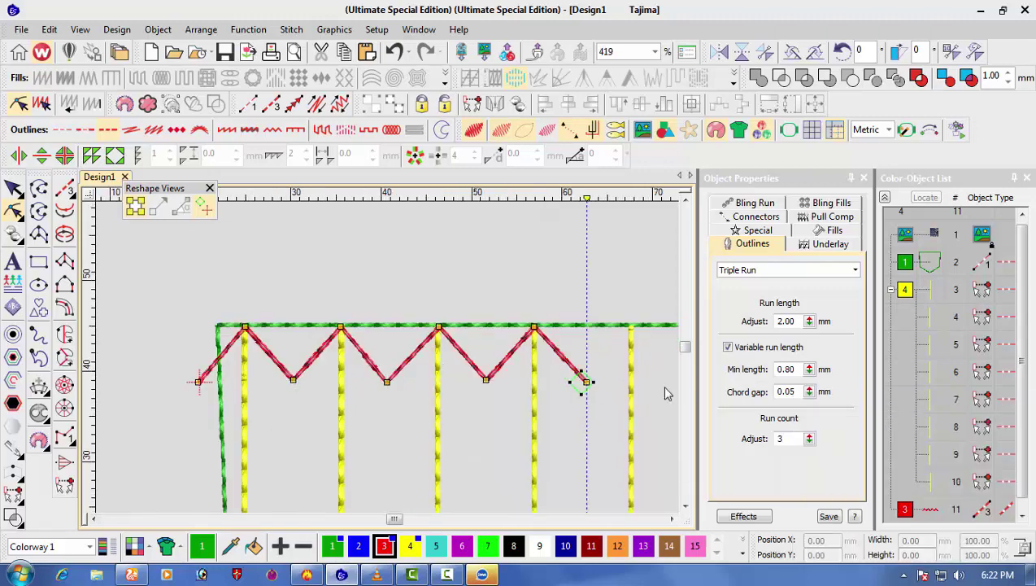
{"action": "scroll", "coordinate": [387, 366], "scroll_direction": "down", "scroll_amount": 1}
{"action": "scroll", "coordinate": [260, 369], "scroll_direction": "down", "scroll_amount": 1}
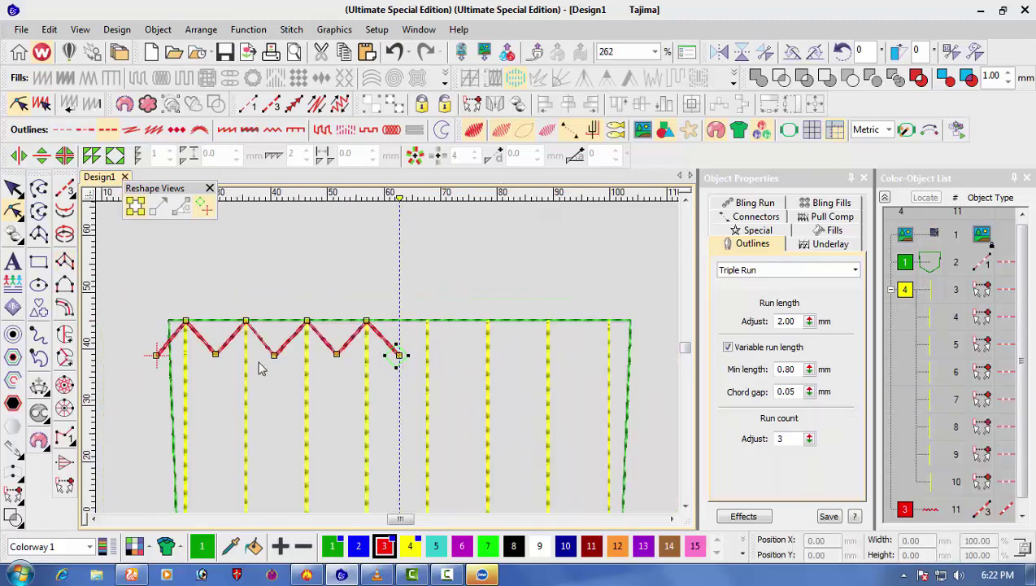
{"action": "left_click", "coordinate": [14, 191]}
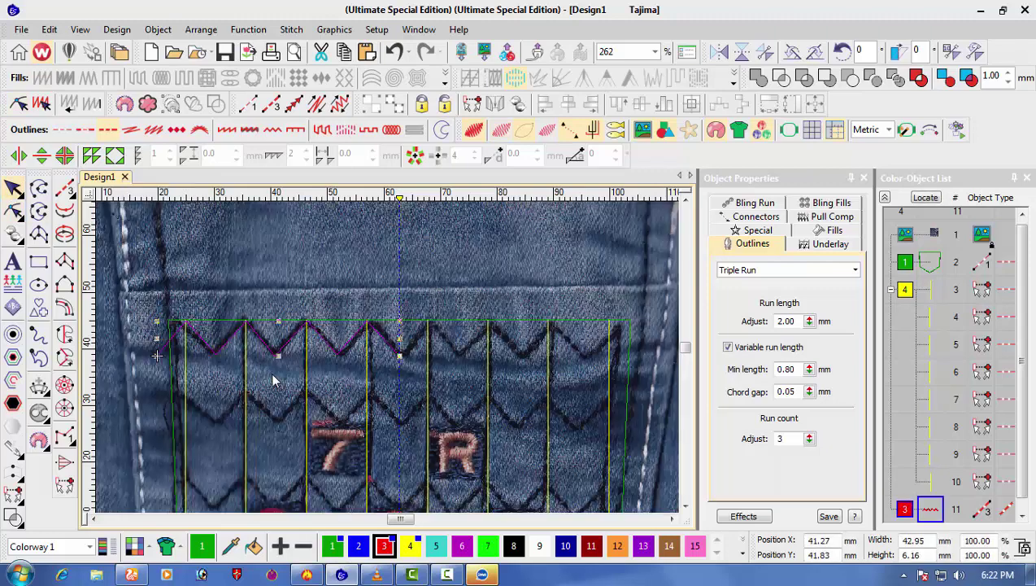
{"action": "left_click", "coordinate": [262, 274]}
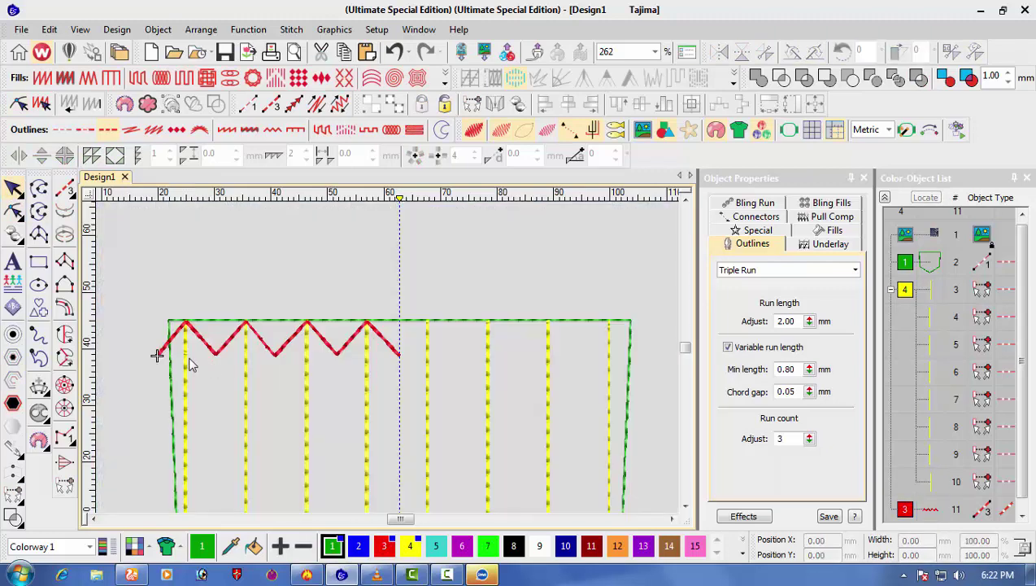
- Reshape the red zigzag so its left end node lies on the pocket outline's left edge
{"action": "scroll", "coordinate": [189, 360], "scroll_direction": "up", "scroll_amount": 1}
{"action": "left_click", "coordinate": [431, 356]}
{"action": "key", "text": "h"}
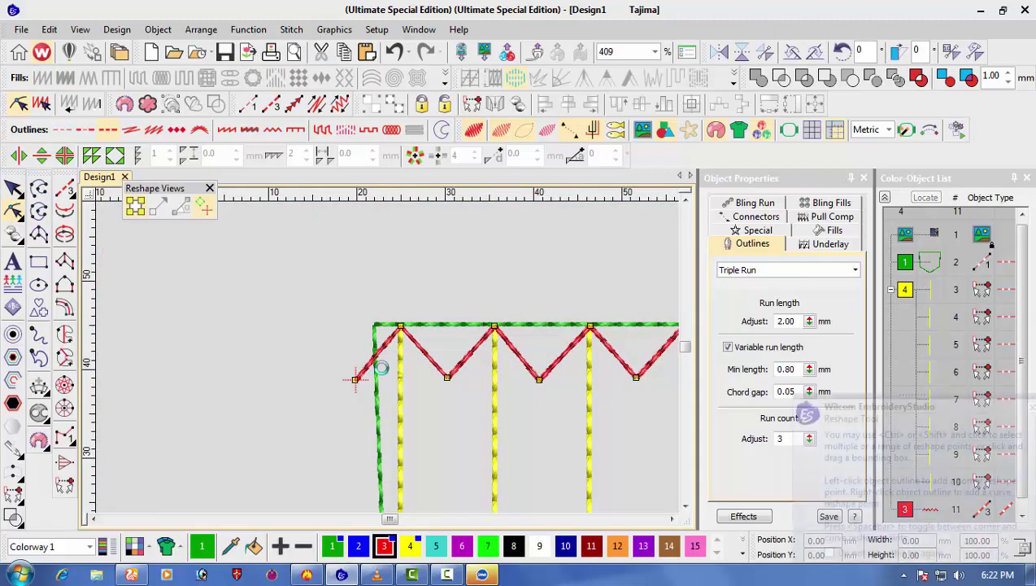
{"action": "scroll", "coordinate": [384, 378], "scroll_direction": "up", "scroll_amount": 4}
{"action": "left_click", "coordinate": [367, 370]}
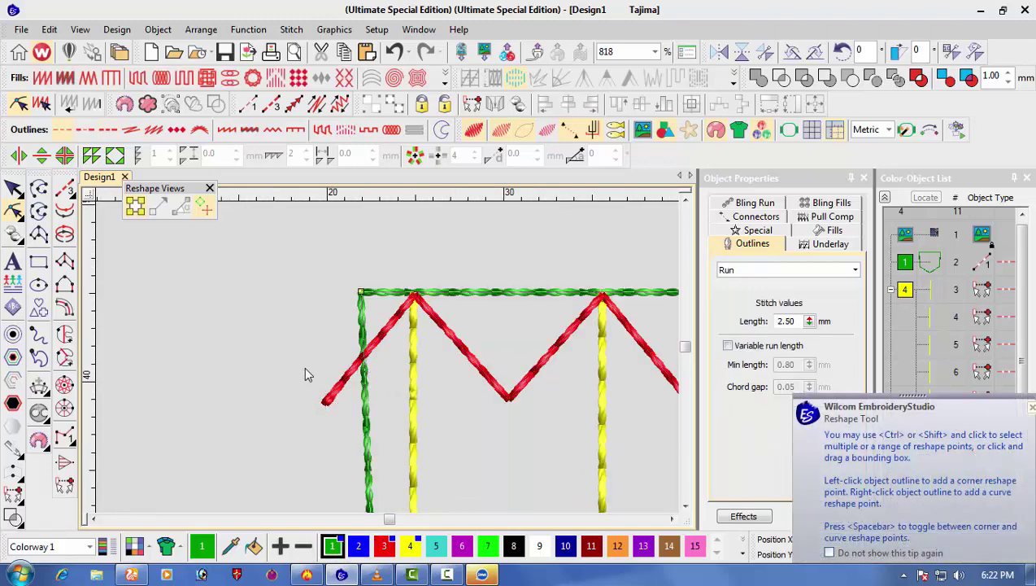
{"action": "left_click", "coordinate": [347, 382]}
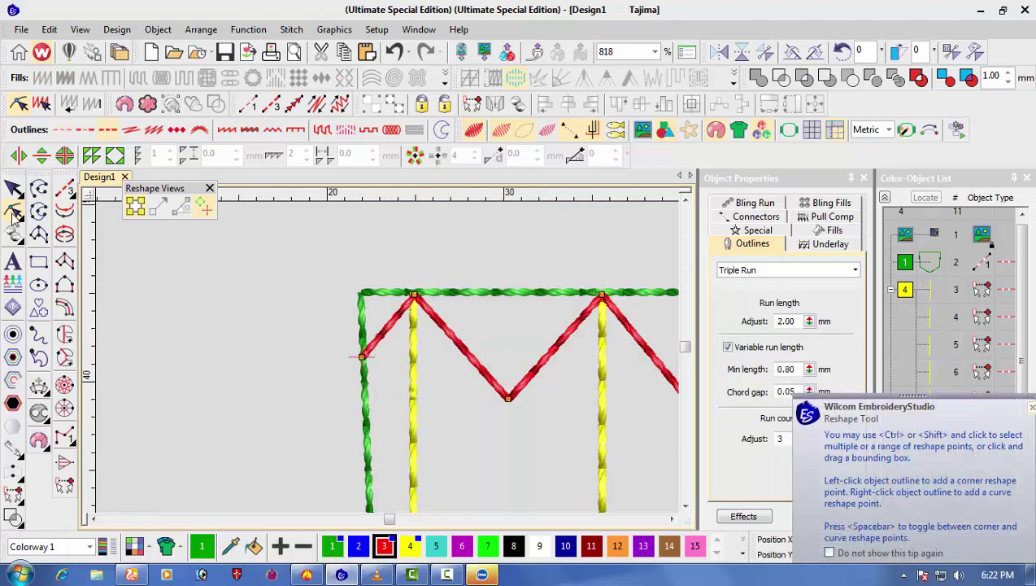
- Mirror-copy the zigzag rightward about its end point on the centre guide and merge both halves into one eight-peak line
{"action": "key", "text": "shift+z"}
{"action": "left_click", "coordinate": [13, 190]}
{"action": "scroll", "coordinate": [535, 339], "scroll_direction": "down", "scroll_amount": 1}
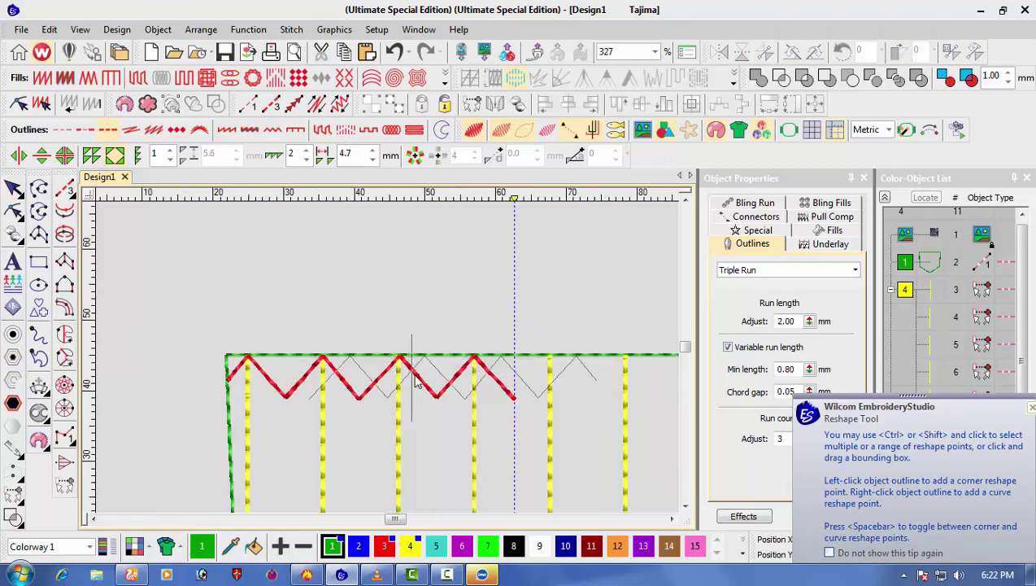
{"action": "scroll", "coordinate": [406, 376], "scroll_direction": "up", "scroll_amount": 3}
{"action": "scroll", "coordinate": [389, 371], "scroll_direction": "up", "scroll_amount": 3}
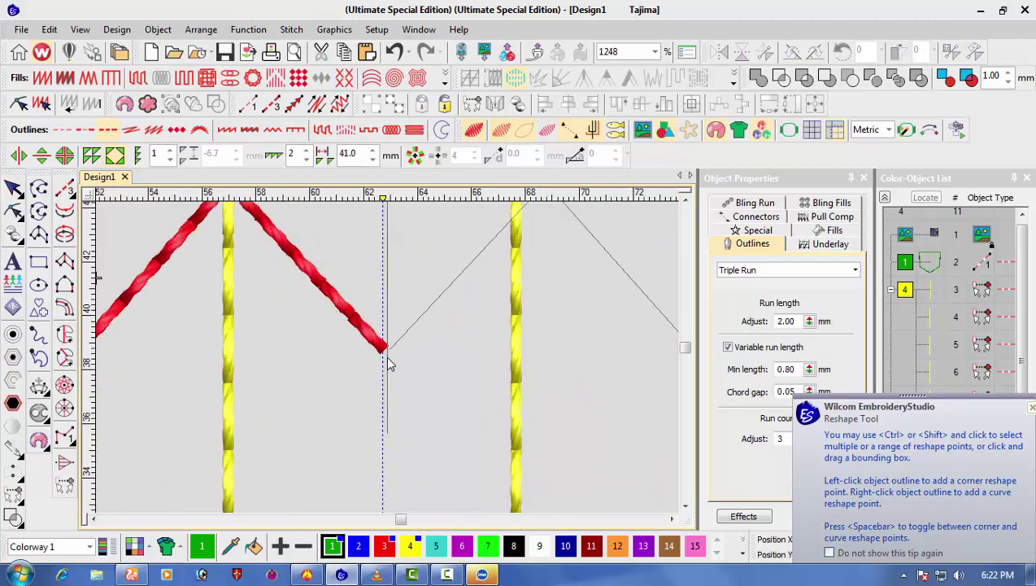
{"action": "left_click", "coordinate": [383, 359]}
{"action": "left_click", "coordinate": [536, 324]}
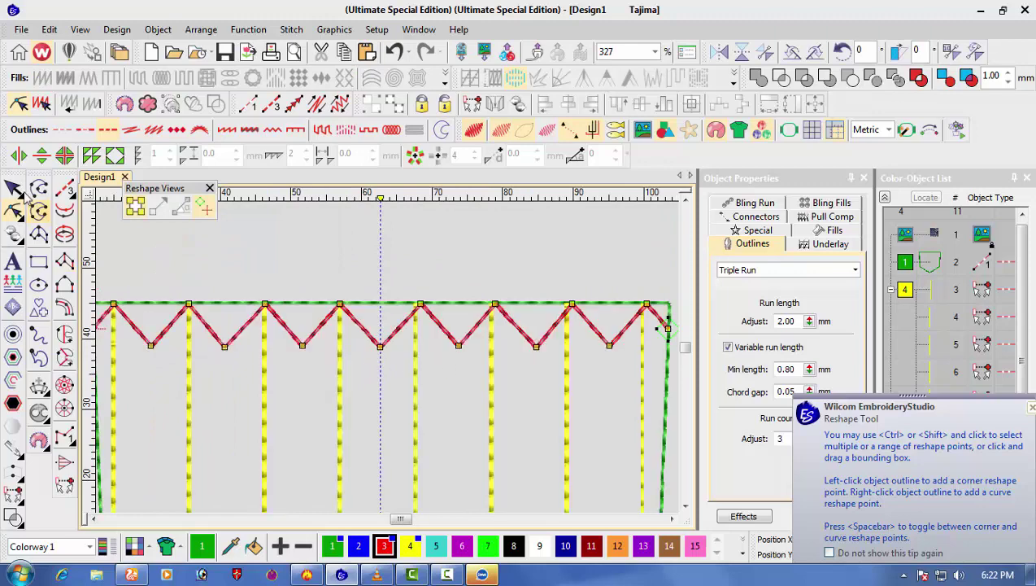
{"action": "key", "text": "Escape"}
{"action": "left_click", "coordinate": [495, 369]}
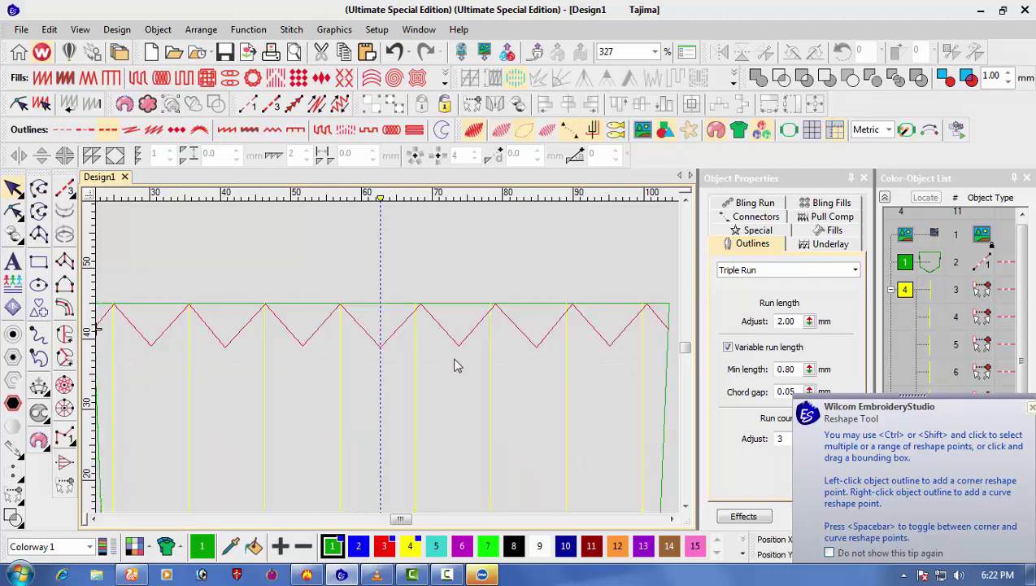
- Check how the merged zigzag's right-half peaks and nodes line up with the yellow column lines
{"action": "key", "text": "t"}
{"action": "key", "text": "t"}
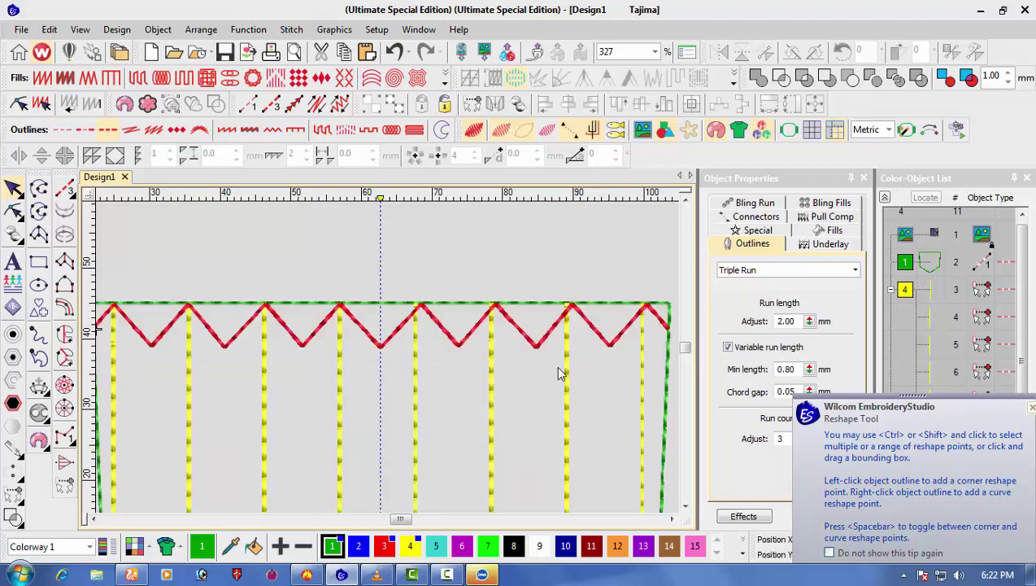
{"action": "scroll", "coordinate": [555, 365], "scroll_direction": "down", "scroll_amount": 2}
{"action": "scroll", "coordinate": [340, 366], "scroll_direction": "up", "scroll_amount": 1}
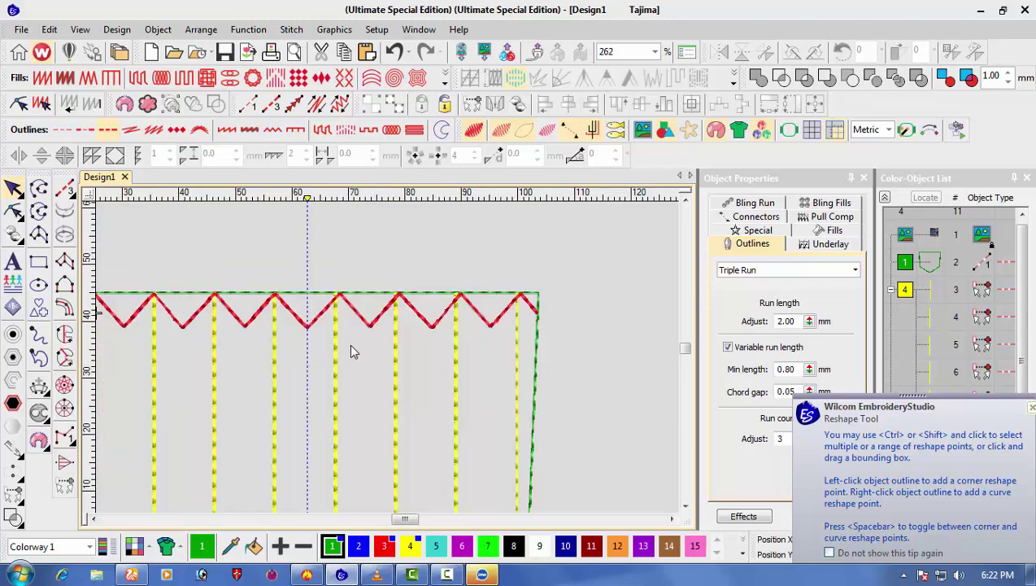
{"action": "scroll", "coordinate": [350, 345], "scroll_direction": "down", "scroll_amount": 2}
{"action": "left_click", "coordinate": [398, 348]}
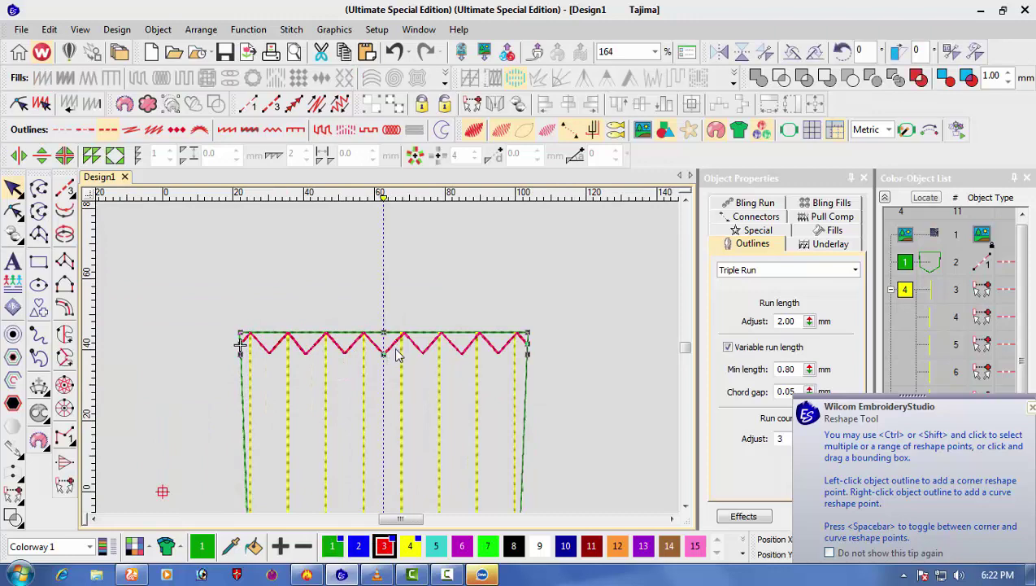
{"action": "scroll", "coordinate": [398, 354], "scroll_direction": "up", "scroll_amount": 1}
{"action": "scroll", "coordinate": [399, 369], "scroll_direction": "up", "scroll_amount": 1}
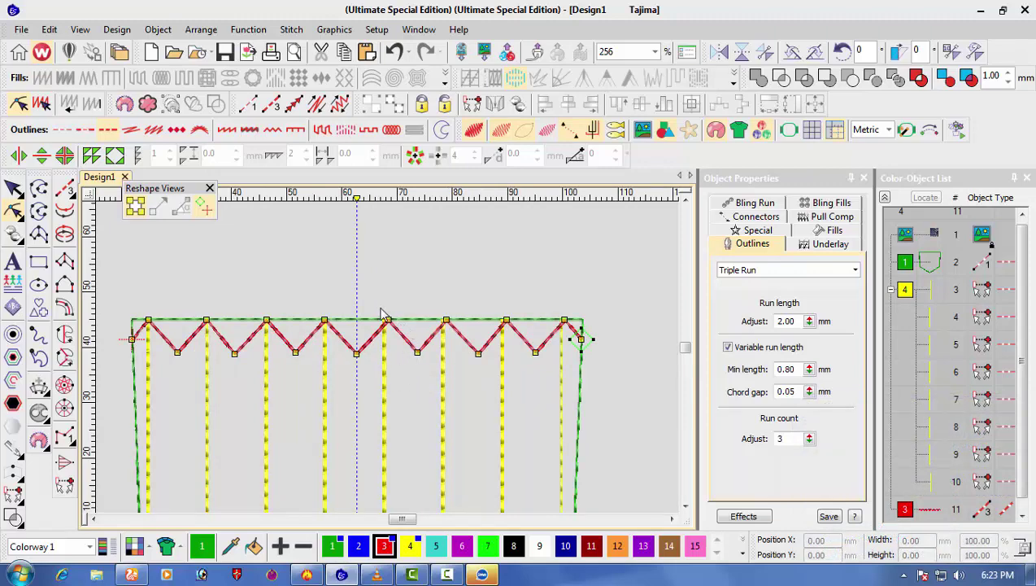
{"action": "left_click_drag", "start_coordinate": [574, 381], "coordinate": [570, 383]}
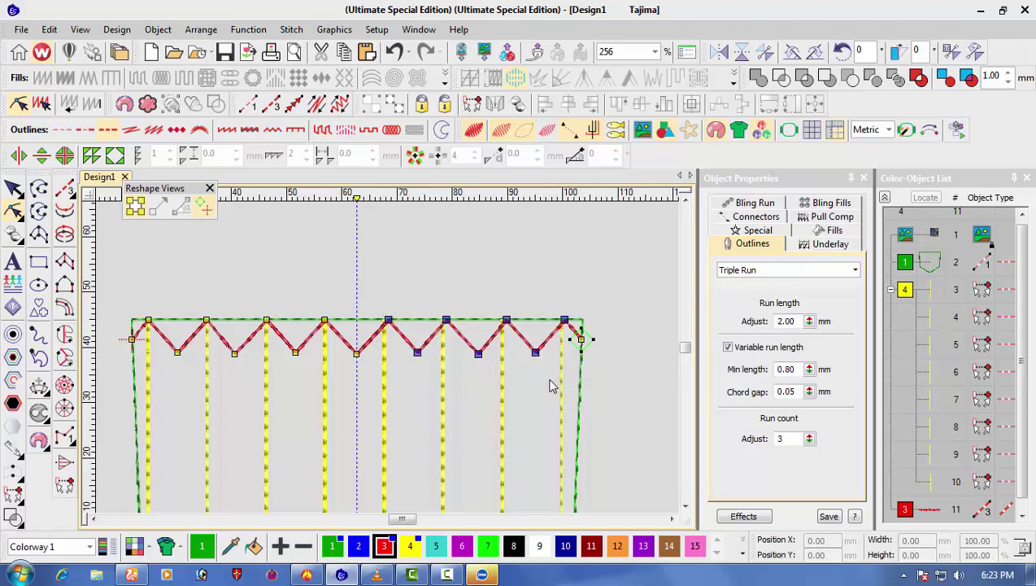
{"action": "left_click", "coordinate": [13, 188]}
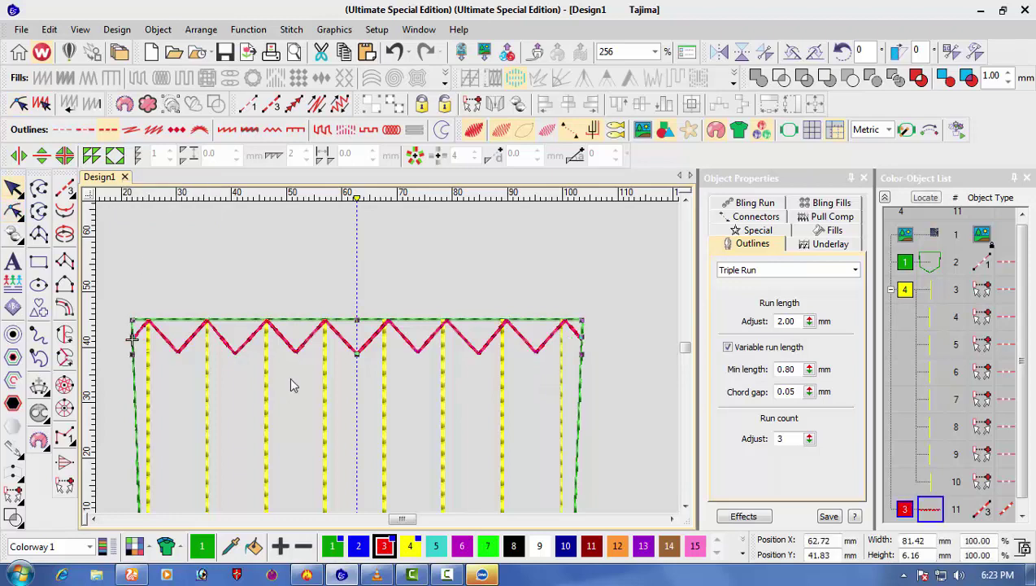
- Nudge the four yellow column lines right of the centre guide slightly rightward together to line up with the zigzag peaks
{"action": "left_click", "coordinate": [382, 394]}
{"action": "left_click", "coordinate": [443, 395], "text": "ctrl"}
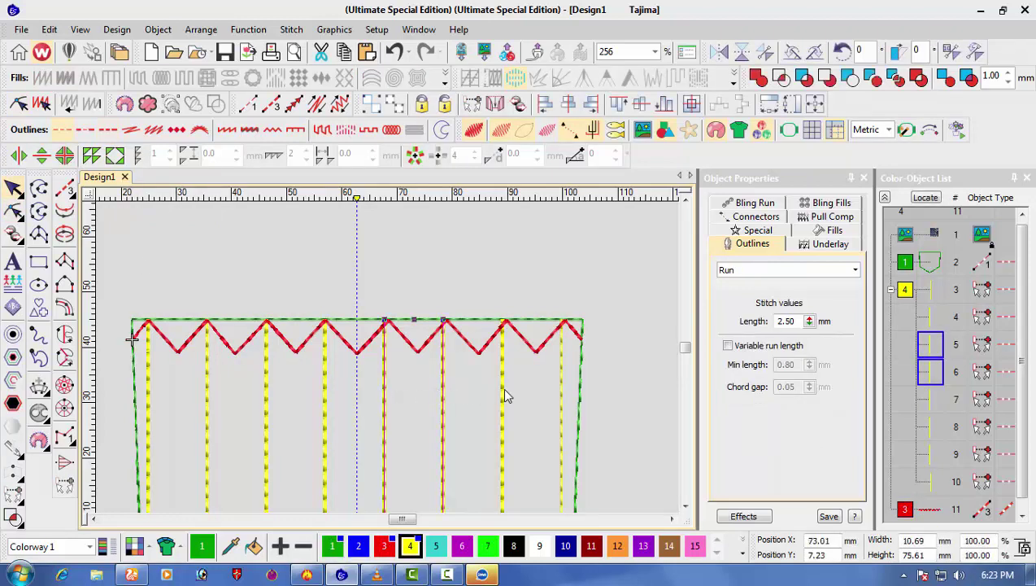
{"action": "left_click", "coordinate": [505, 394], "text": "ctrl"}
{"action": "left_click", "coordinate": [561, 394], "text": "ctrl"}
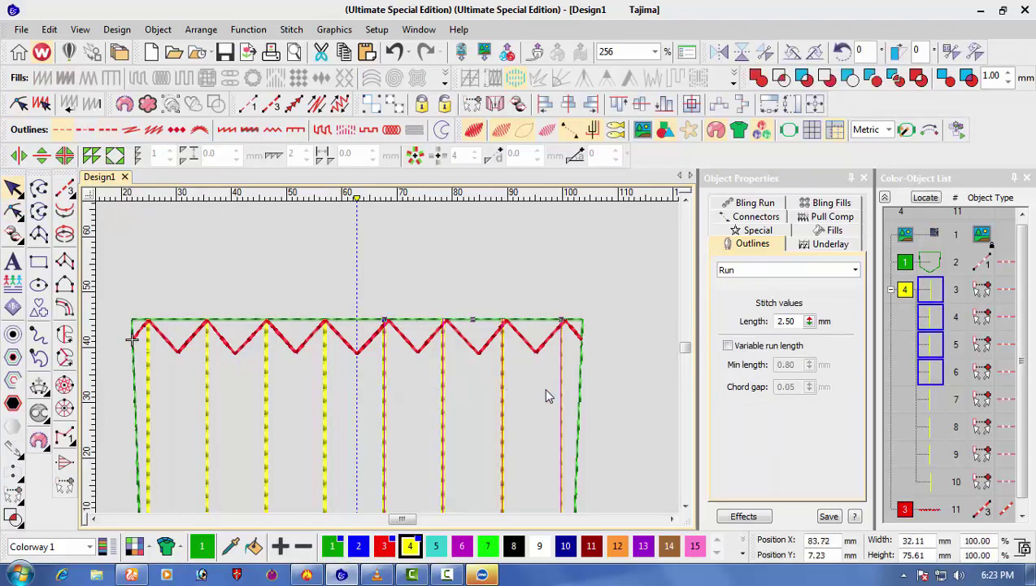
{"action": "key", "text": "Right"}
{"action": "key", "text": "Right"}
{"action": "key", "text": "Right"}
{"action": "key", "text": "Right"}
{"action": "key", "text": "Right"}
{"action": "key", "text": "Right"}
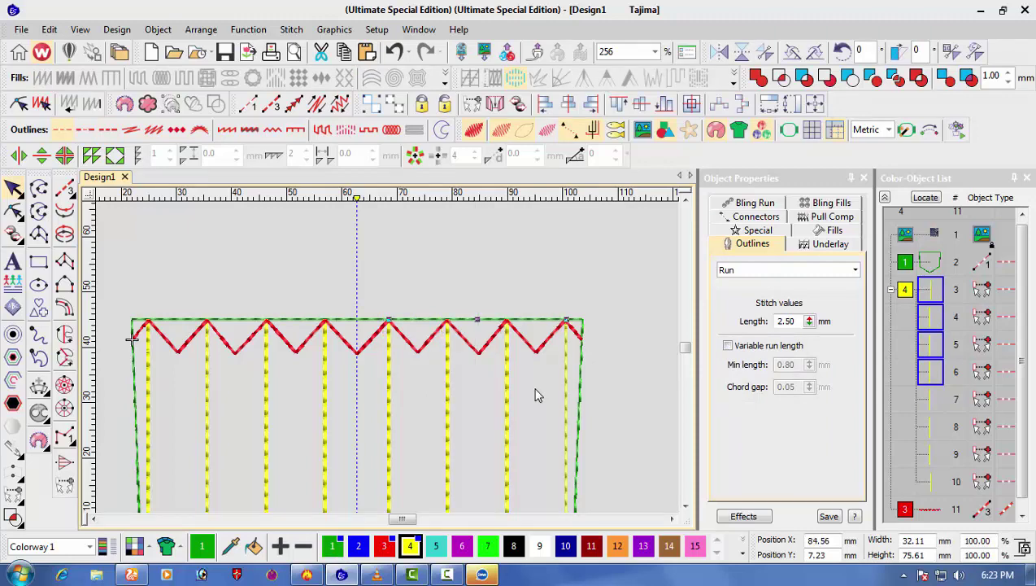
{"action": "key", "text": "Left"}
{"action": "left_click", "coordinate": [494, 247]}
{"action": "left_click_drag", "start_coordinate": [374, 435], "coordinate": [386, 359]}
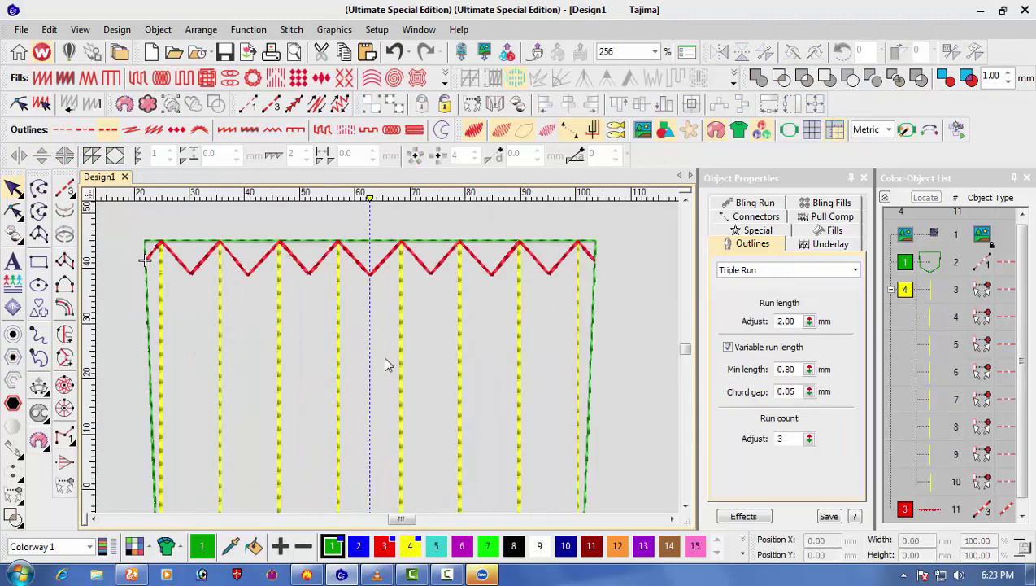
- Reshape the rightmost yellow column line by pulling apart its stitch entry and exit markers at the upper end
{"action": "scroll", "coordinate": [386, 364], "scroll_direction": "down", "scroll_amount": 1}
{"action": "left_click", "coordinate": [496, 336]}
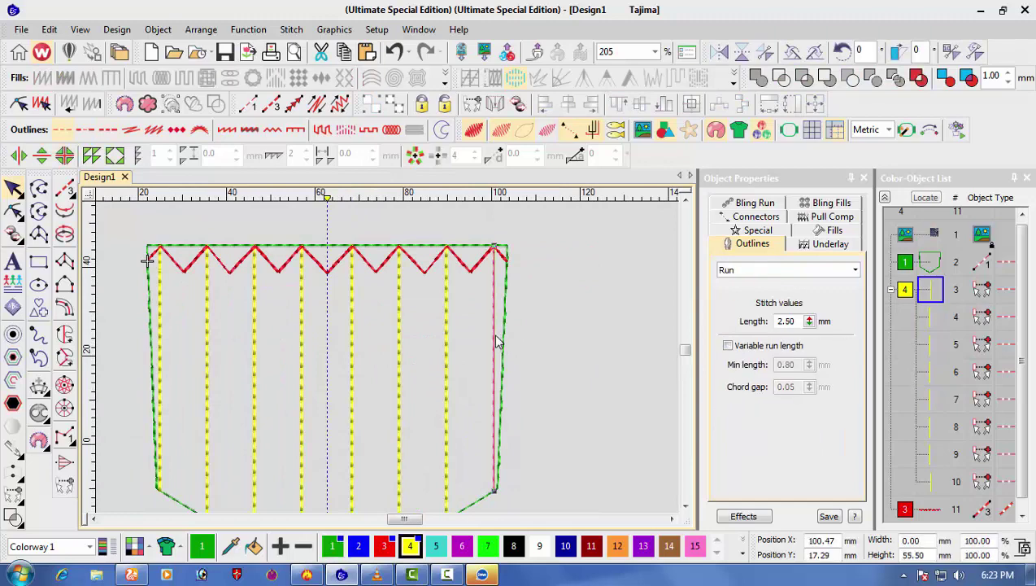
{"action": "left_click", "coordinate": [452, 310]}
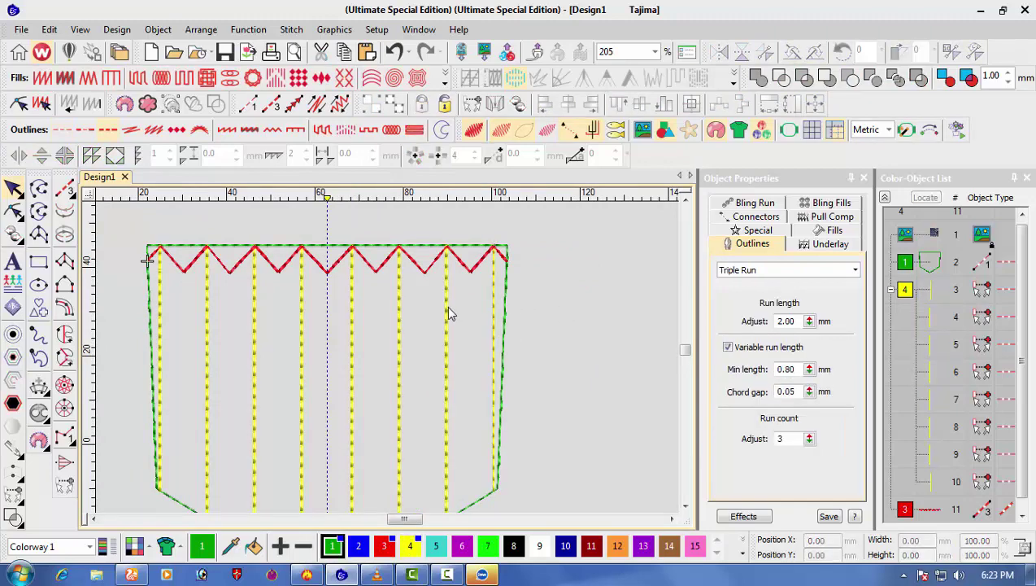
{"action": "left_click", "coordinate": [444, 306]}
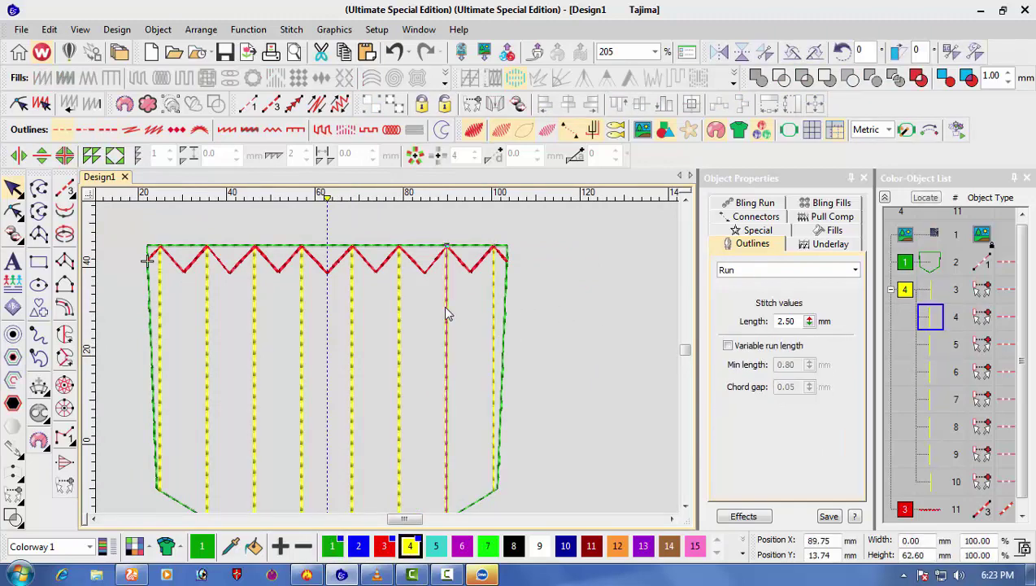
{"action": "left_click", "coordinate": [499, 312]}
{"action": "left_click", "coordinate": [494, 312]}
{"action": "key", "text": "h"}
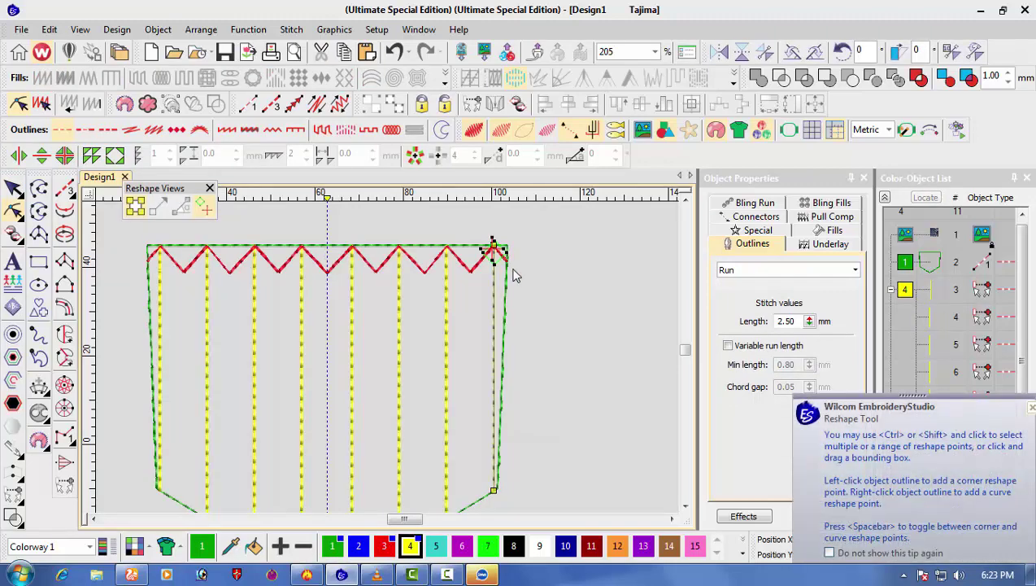
{"action": "left_click_drag", "start_coordinate": [494, 262], "coordinate": [484, 232]}
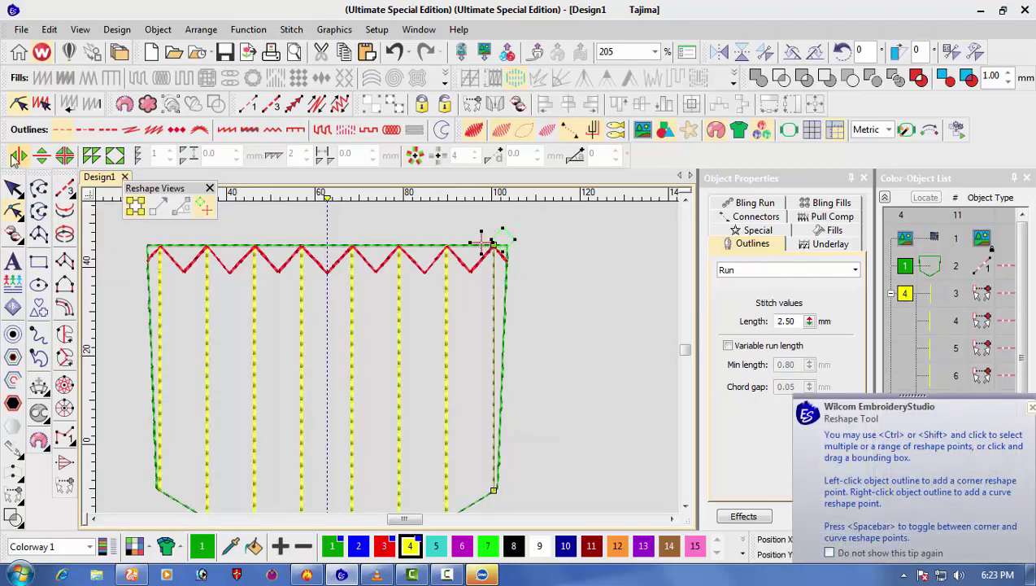
{"action": "left_click", "coordinate": [13, 188]}
{"action": "left_click", "coordinate": [595, 352]}
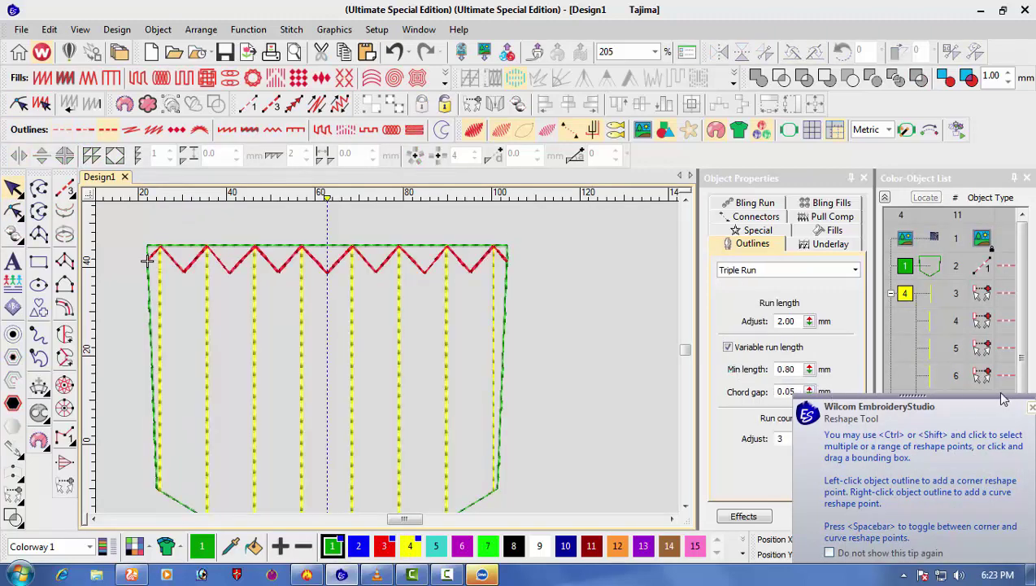
{"action": "left_click", "coordinate": [1030, 407]}
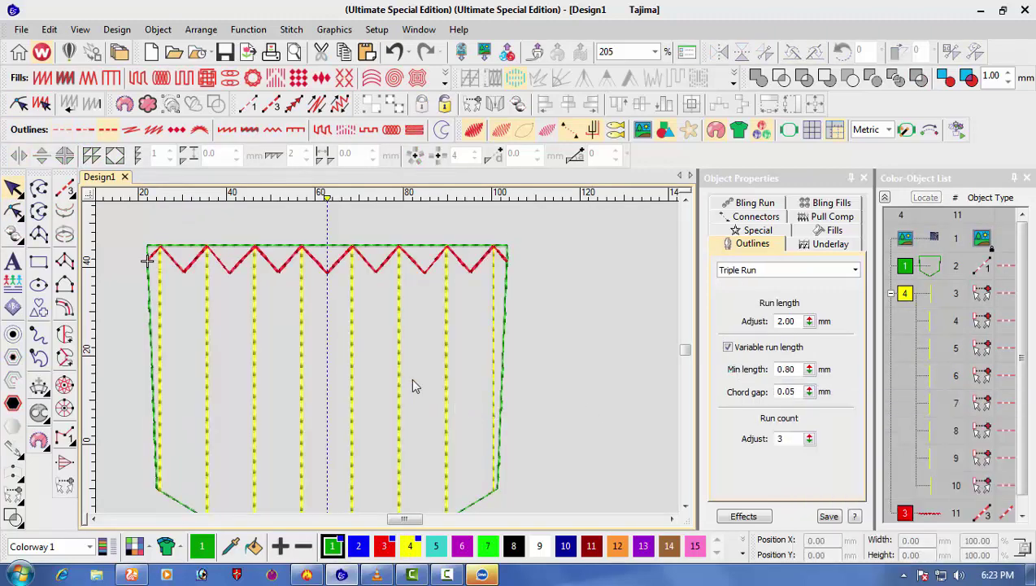
- Show the denim background image, duplicate the red zigzag and place the copy about 12 mm lower on the second zigzag row
{"action": "scroll", "coordinate": [382, 353], "scroll_direction": "down", "scroll_amount": 2}
{"action": "scroll", "coordinate": [370, 375], "scroll_direction": "up", "scroll_amount": 2}
{"action": "key", "text": "d"}
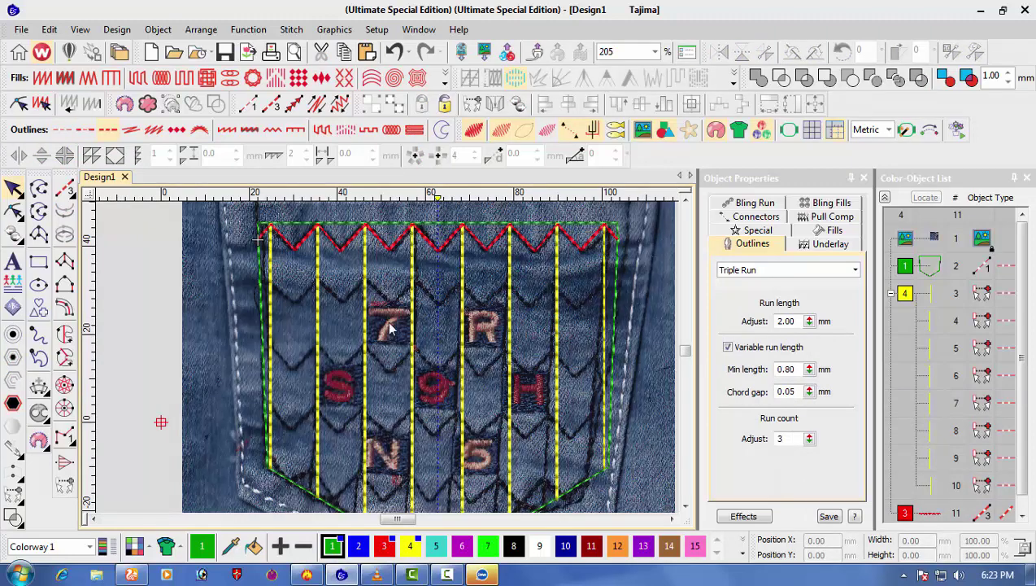
{"action": "left_click", "coordinate": [436, 254]}
{"action": "key", "text": "ctrl+d"}
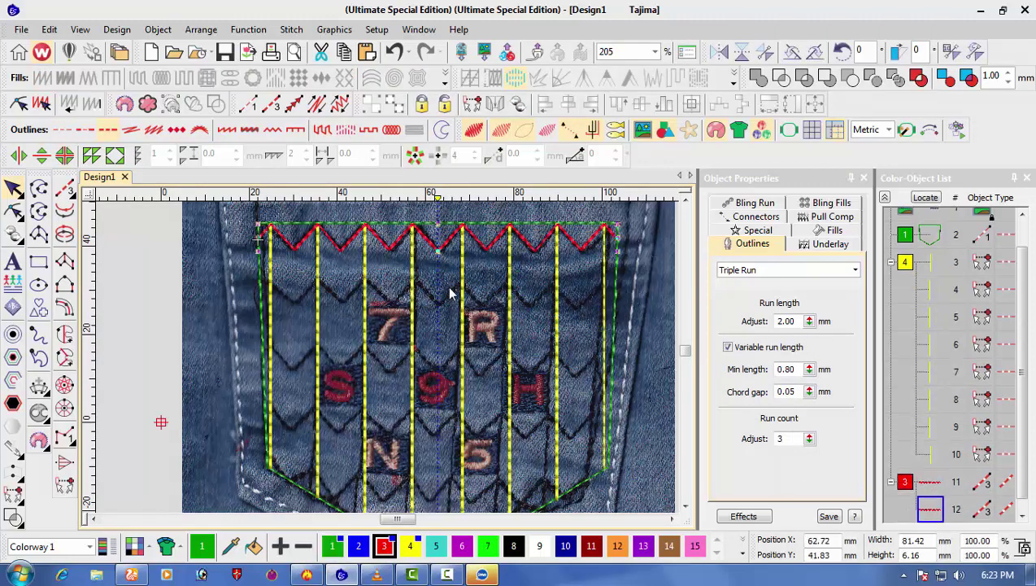
{"action": "scroll", "coordinate": [453, 305], "scroll_direction": "down", "scroll_amount": 2}
{"action": "left_click_drag", "start_coordinate": [288, 319], "coordinate": [288, 342]}
{"action": "scroll", "coordinate": [288, 343], "scroll_direction": "up", "scroll_amount": 3}
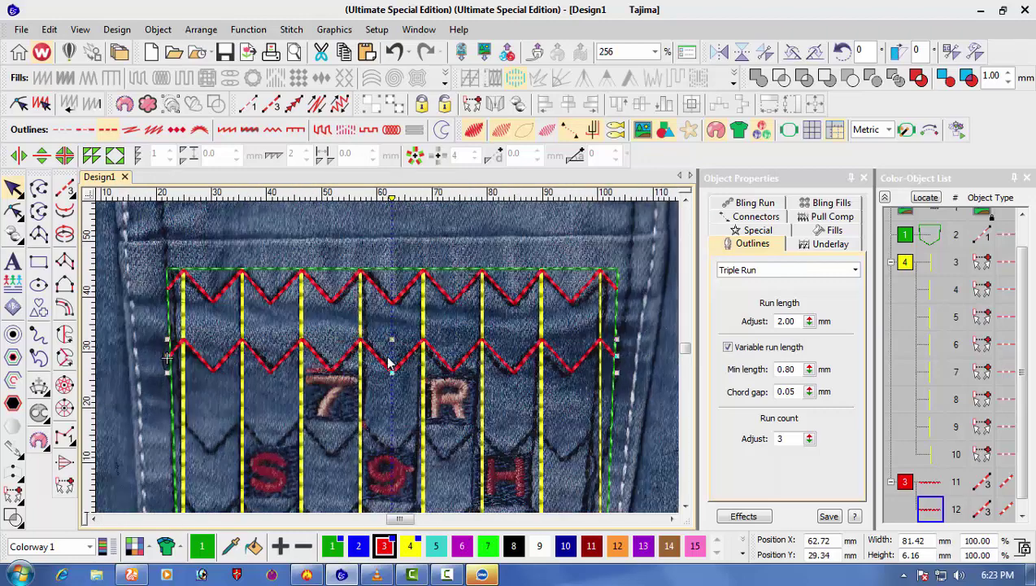
- Duplicate the second-row zigzag and nudge the copy about 15 mm down onto the photo's third zigzag row
{"action": "scroll", "coordinate": [398, 358], "scroll_direction": "down", "scroll_amount": 2}
{"action": "key", "text": "ctrl+d"}
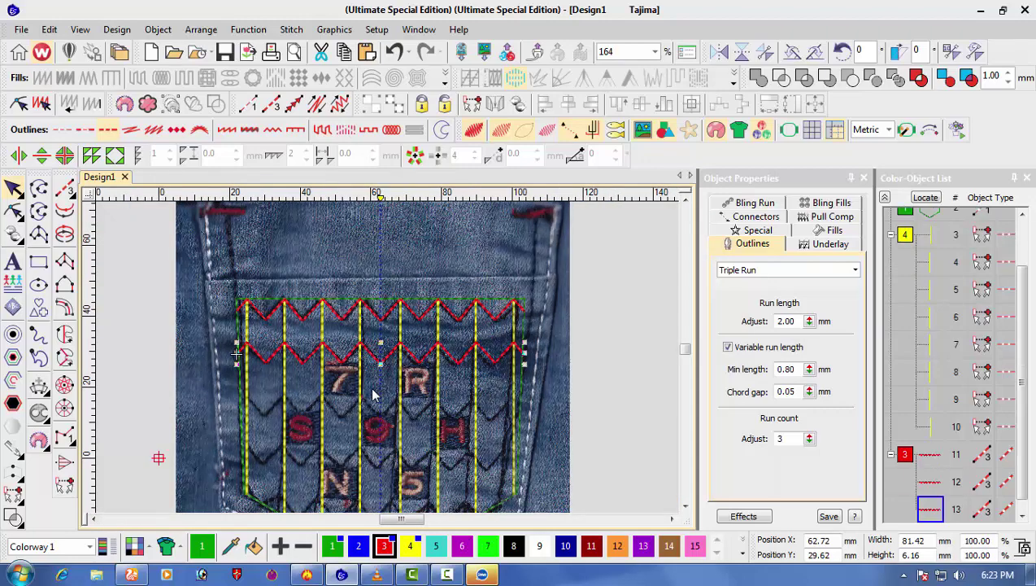
{"action": "scroll", "coordinate": [374, 390], "scroll_direction": "down", "scroll_amount": 2}
{"action": "key", "text": "Down"}
{"action": "key", "text": "Down"}
{"action": "key", "text": "Down"}
{"action": "key", "text": "Down"}
{"action": "key", "text": "Down"}
{"action": "key", "text": "Down"}
{"action": "key", "text": "Down"}
{"action": "key", "text": "Down"}
{"action": "key", "text": "Down"}
{"action": "key", "text": "Down"}
{"action": "key", "text": "Down"}
{"action": "key", "text": "Down"}
{"action": "key", "text": "Down"}
{"action": "key", "text": "Down"}
{"action": "key", "text": "Down"}
{"action": "key", "text": "Down"}
{"action": "key", "text": "Down"}
{"action": "key", "text": "Down"}
{"action": "key", "text": "Down"}
{"action": "key", "text": "Down"}
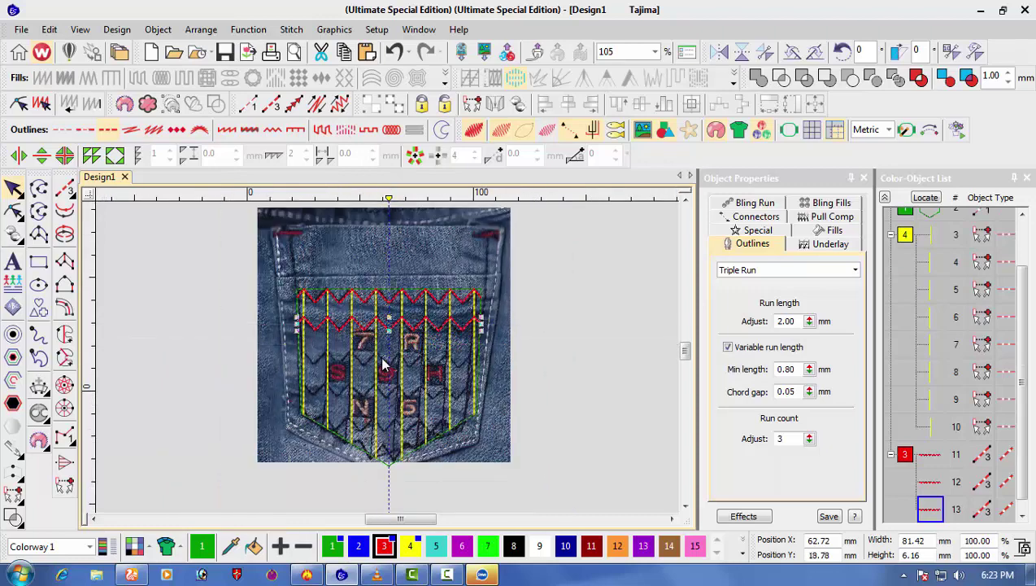
{"action": "scroll", "coordinate": [384, 363], "scroll_direction": "up", "scroll_amount": 1}
{"action": "key", "text": "Up"}
{"action": "scroll", "coordinate": [394, 367], "scroll_direction": "up", "scroll_amount": 1}
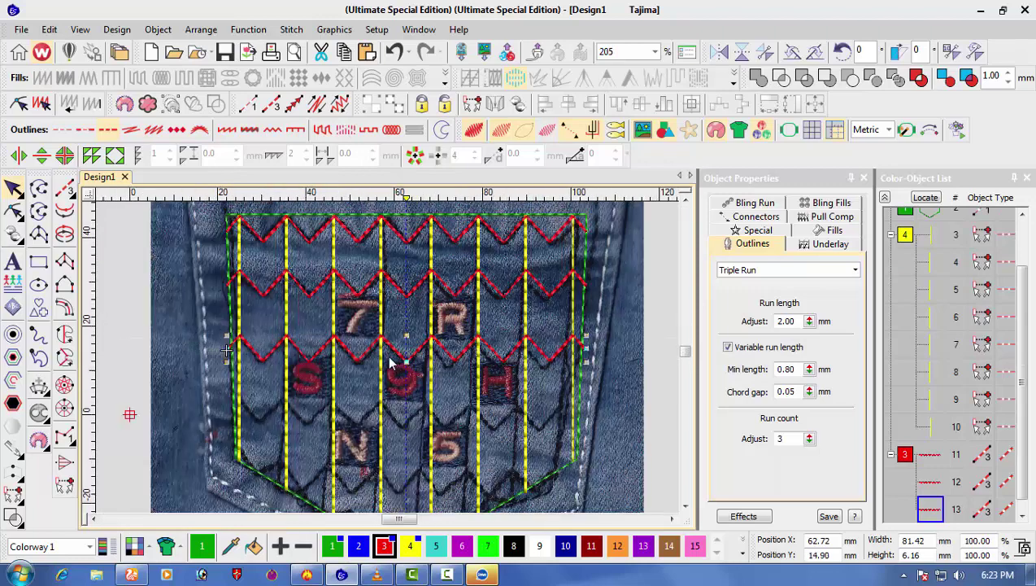
- Duplicate the third-row zigzag and nudge the copy about 15 mm down onto the photo's fourth zigzag row
{"action": "scroll", "coordinate": [391, 364], "scroll_direction": "down", "scroll_amount": 1}
{"action": "scroll", "coordinate": [391, 364], "scroll_direction": "up", "scroll_amount": 1}
{"action": "key", "text": "ctrl+d"}
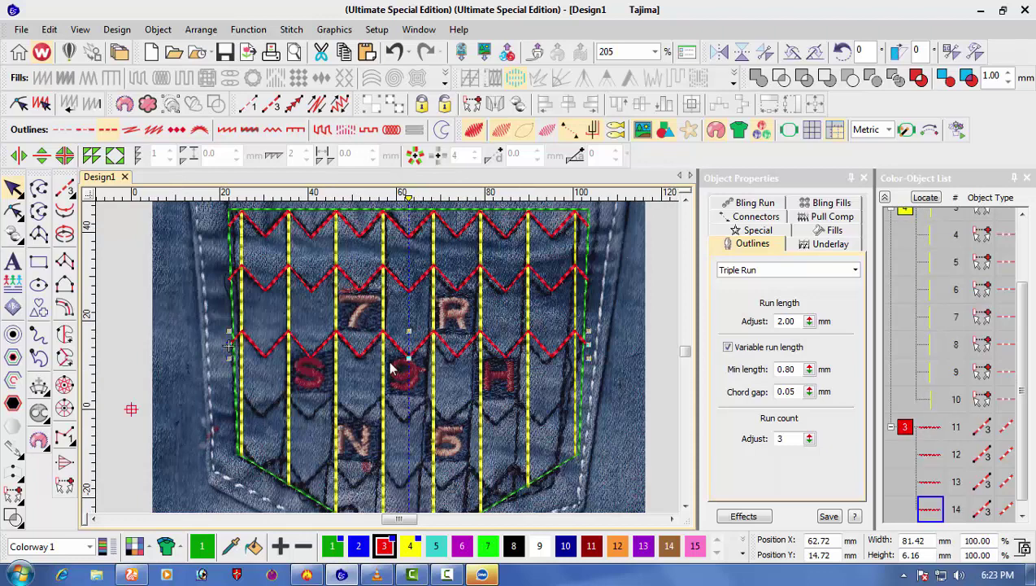
{"action": "scroll", "coordinate": [389, 363], "scroll_direction": "down", "scroll_amount": 2}
{"action": "key", "text": "Down"}
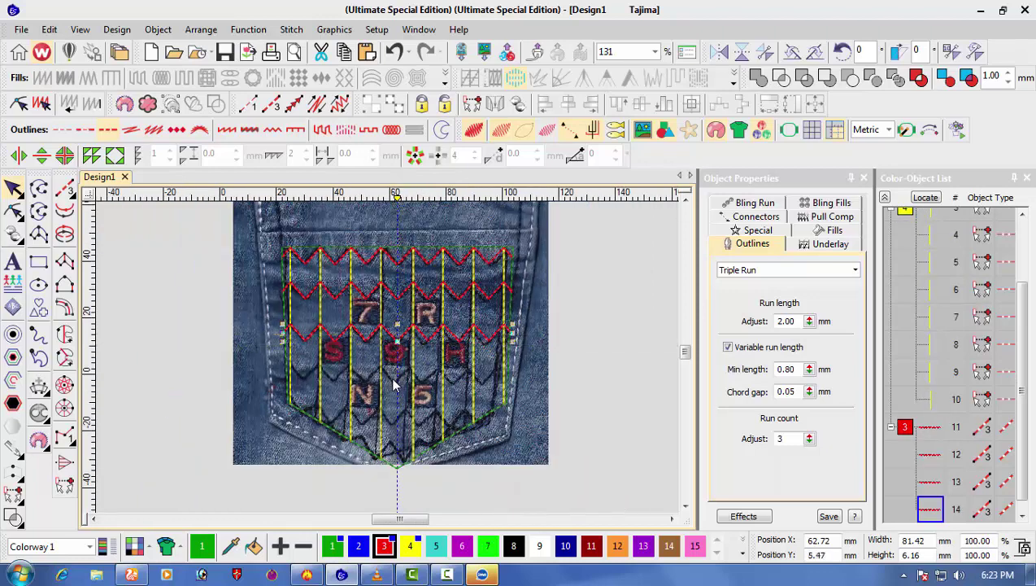
{"action": "key", "text": "Down"}
{"action": "key", "text": "Down"}
{"action": "key", "text": "Down"}
{"action": "scroll", "coordinate": [394, 378], "scroll_direction": "up", "scroll_amount": 1}
{"action": "key", "text": "Down"}
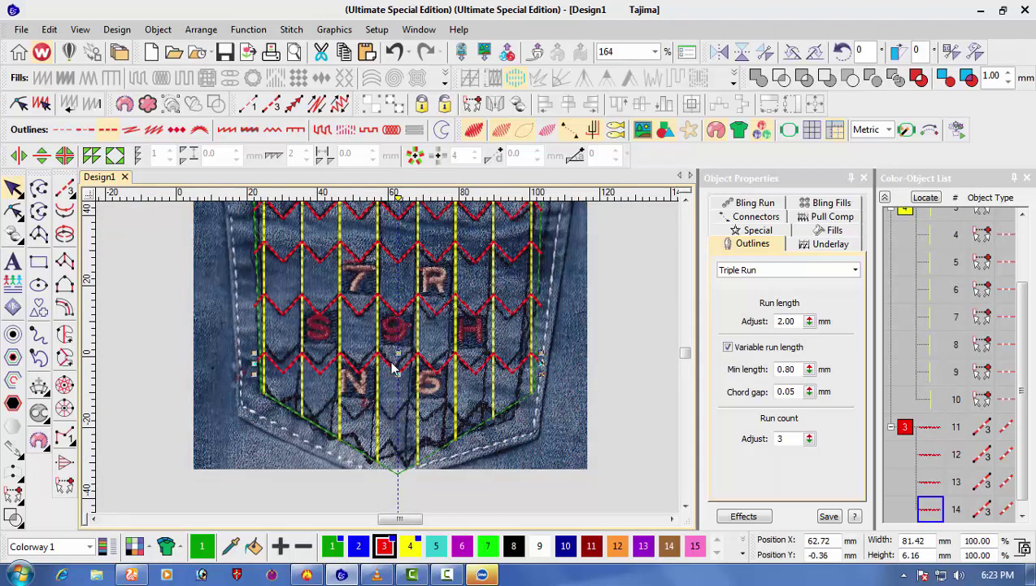
{"action": "scroll", "coordinate": [393, 371], "scroll_direction": "up", "scroll_amount": 1}
- Duplicate the fourth-row zigzag and nudge the copy about 15 mm down to form the fifth row
{"action": "key", "text": "ctrl+d"}
{"action": "scroll", "coordinate": [396, 372], "scroll_direction": "down", "scroll_amount": 2}
{"action": "key", "text": "Down"}
{"action": "key", "text": "Down"}
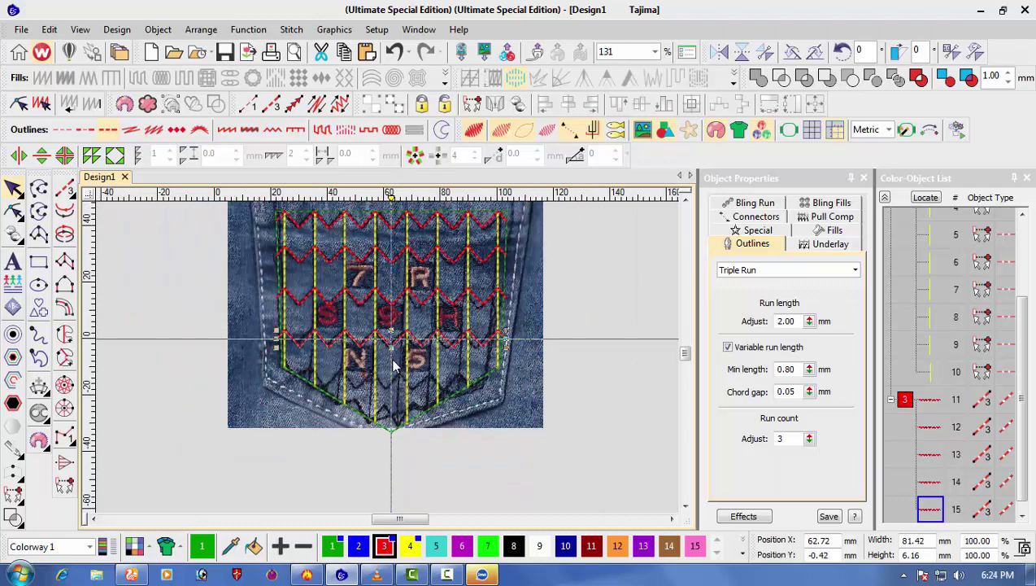
{"action": "key", "text": "Down"}
{"action": "key", "text": "Down"}
{"action": "key", "text": "Down"}
{"action": "key", "text": "Down"}
{"action": "key", "text": "Down"}
{"action": "key", "text": "Down"}
{"action": "key", "text": "Down"}
{"action": "key", "text": "Down"}
{"action": "key", "text": "Down"}
{"action": "key", "text": "Down"}
{"action": "key", "text": "Down"}
{"action": "key", "text": "Down"}
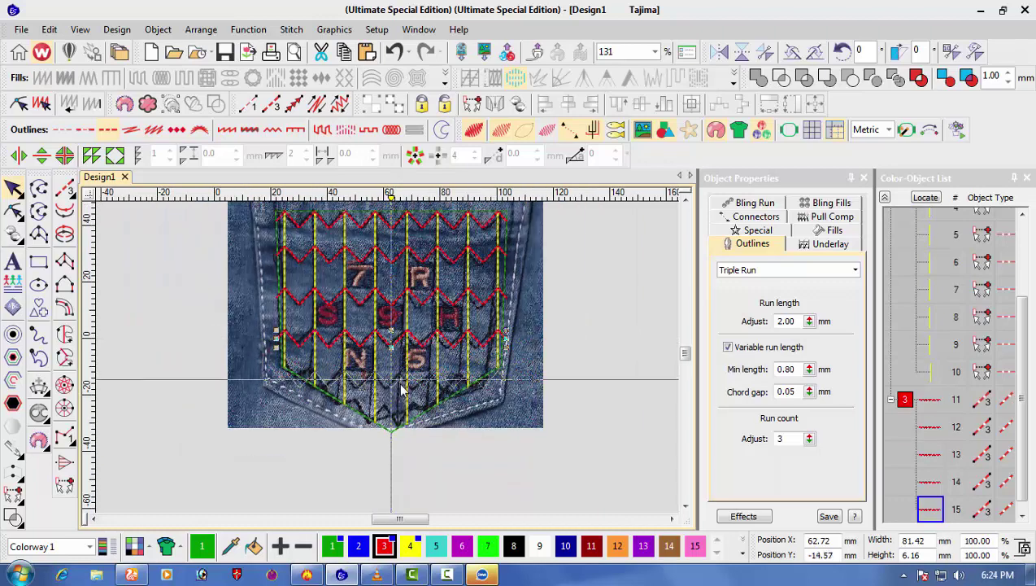
{"action": "scroll", "coordinate": [394, 357], "scroll_direction": "up", "scroll_amount": 2}
{"action": "key", "text": "Up"}
{"action": "key", "text": "Up"}
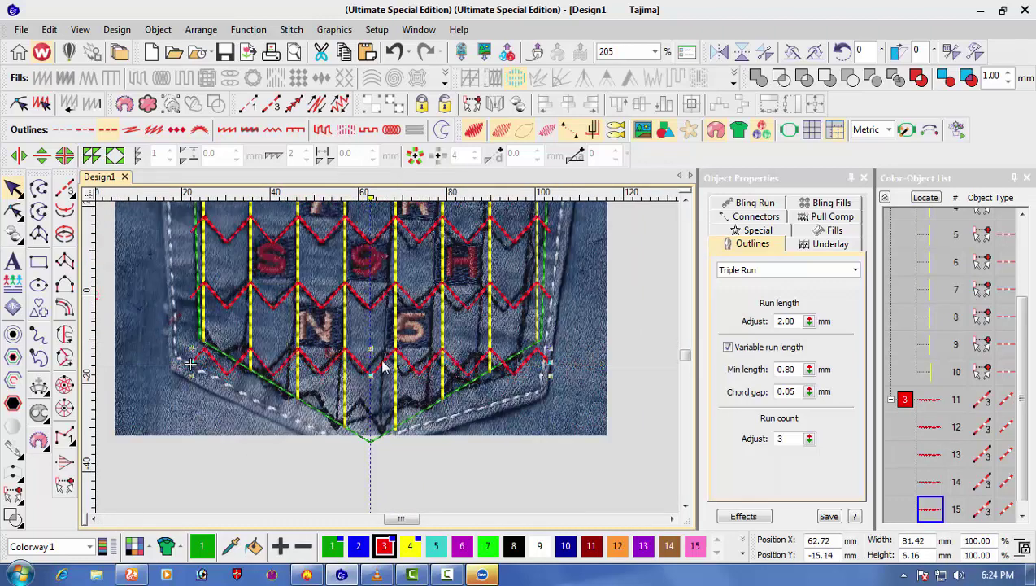
- Duplicate the fifth-row zigzag and nudge the copy about 10 mm lower, over the pocket's bottom point, as the sixth row
{"action": "scroll", "coordinate": [393, 358], "scroll_direction": "down", "scroll_amount": 1}
{"action": "scroll", "coordinate": [393, 359], "scroll_direction": "up", "scroll_amount": 1}
{"action": "key", "text": "ctrl+d"}
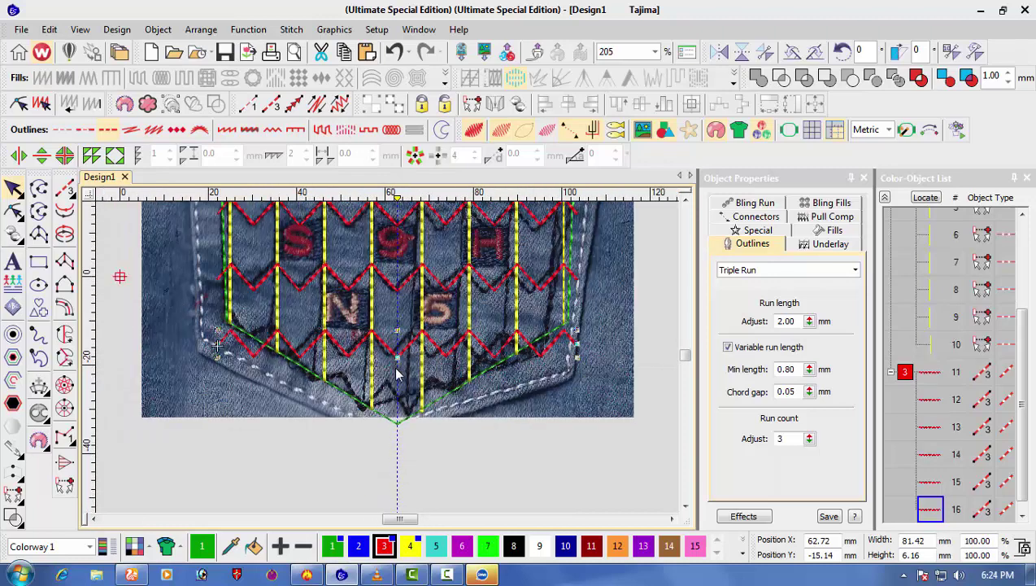
{"action": "scroll", "coordinate": [393, 370], "scroll_direction": "down", "scroll_amount": 2}
{"action": "key", "text": "Down"}
{"action": "key", "text": "Down"}
{"action": "key", "text": "Down"}
{"action": "key", "text": "Down"}
{"action": "key", "text": "Down"}
{"action": "key", "text": "Down"}
{"action": "key", "text": "Down"}
{"action": "key", "text": "Down"}
{"action": "key", "text": "Down"}
{"action": "key", "text": "Down"}
{"action": "key", "text": "Down"}
{"action": "key", "text": "Down"}
{"action": "key", "text": "Down"}
{"action": "key", "text": "Down"}
{"action": "key", "text": "Down"}
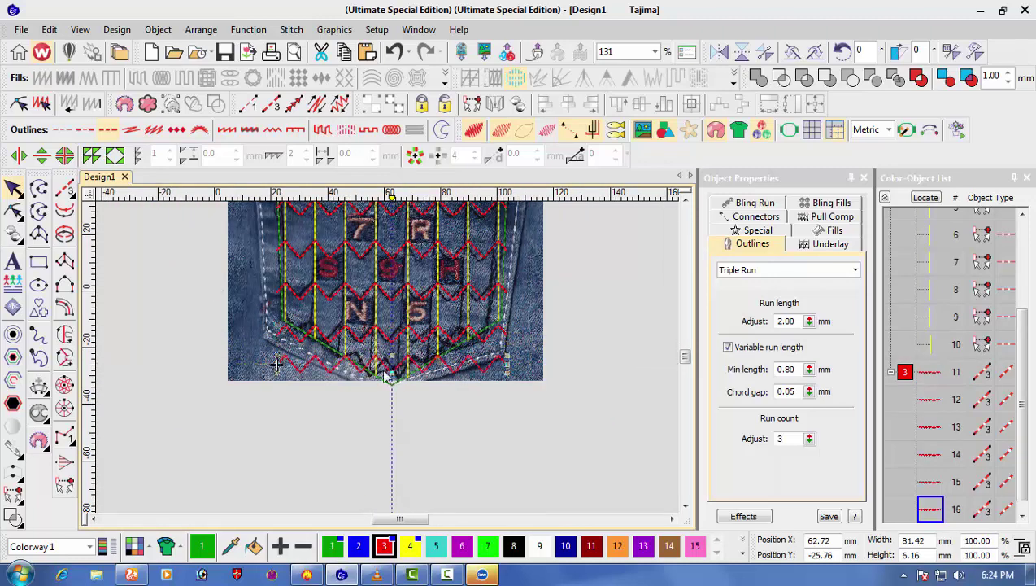
{"action": "scroll", "coordinate": [397, 377], "scroll_direction": "up", "scroll_amount": 1}
{"action": "key", "text": "Down"}
{"action": "key", "text": "Down"}
{"action": "key", "text": "Down"}
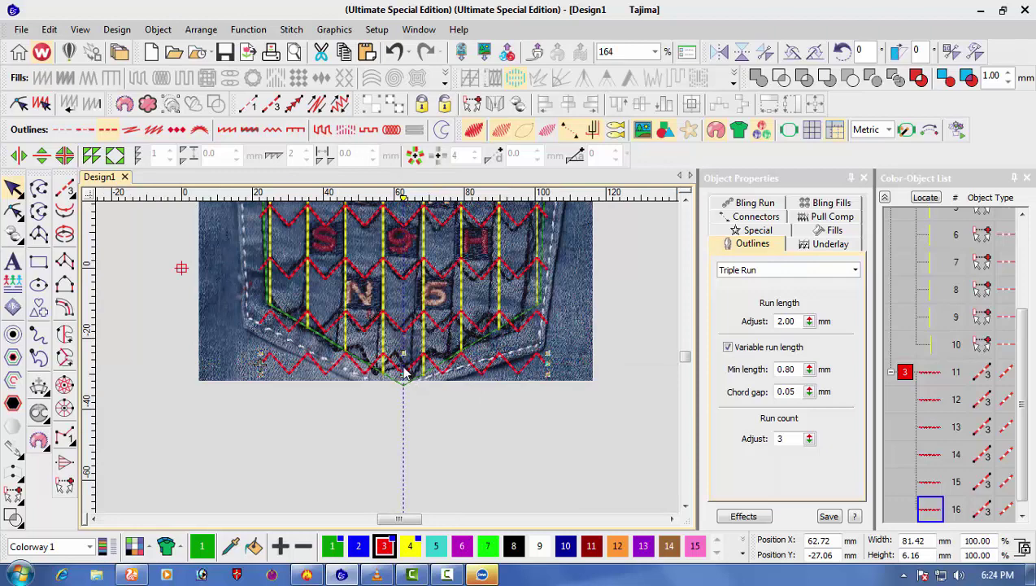
{"action": "key", "text": "Up"}
{"action": "key", "text": "Up"}
{"action": "key", "text": "Up"}
{"action": "key", "text": "Up"}
{"action": "key", "text": "Up"}
{"action": "key", "text": "Up"}
{"action": "key", "text": "Up"}
{"action": "key", "text": "Up"}
{"action": "key", "text": "Up"}
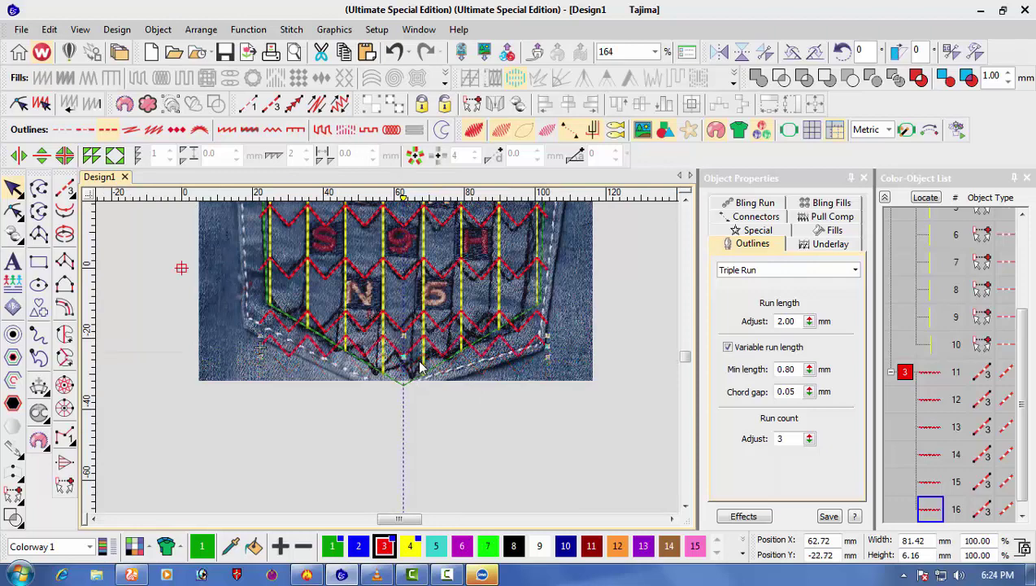
{"action": "key", "text": "Down"}
{"action": "key", "text": "Down"}
{"action": "key", "text": "Down"}
{"action": "key", "text": "Down"}
{"action": "key", "text": "Down"}
{"action": "key", "text": "Down"}
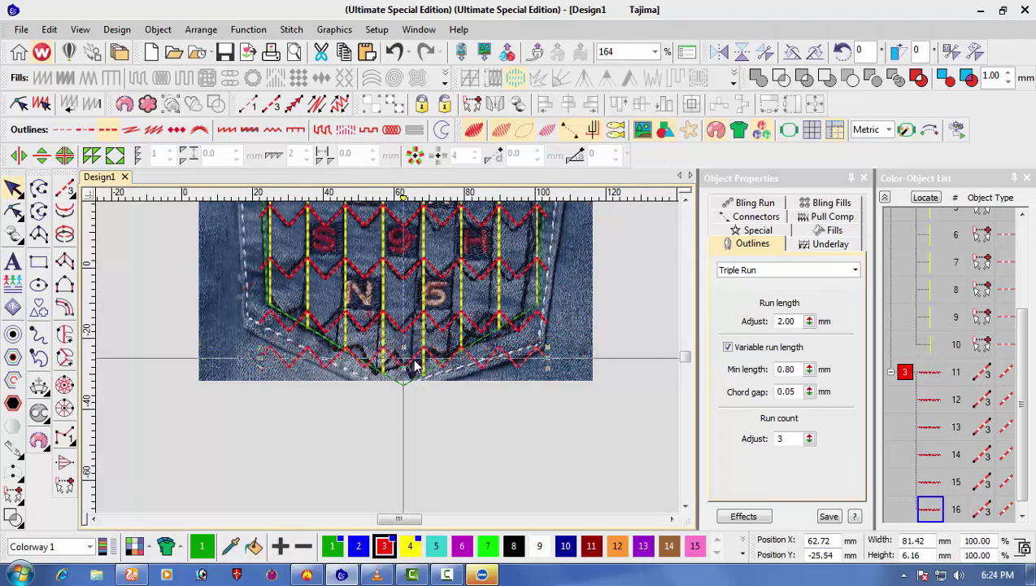
{"action": "scroll", "coordinate": [389, 360], "scroll_direction": "up", "scroll_amount": 1}
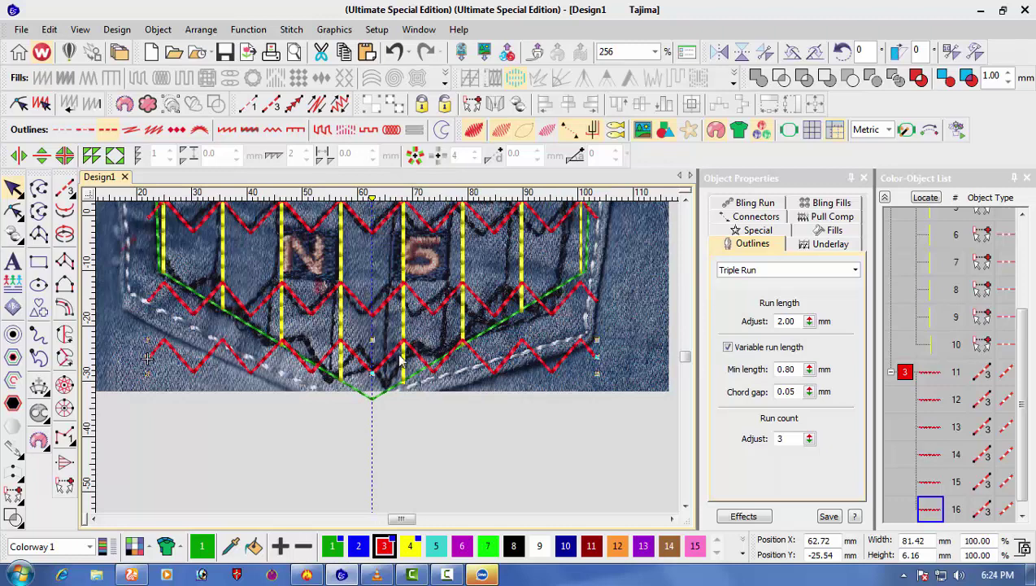
{"action": "scroll", "coordinate": [389, 357], "scroll_direction": "down", "scroll_amount": 2}
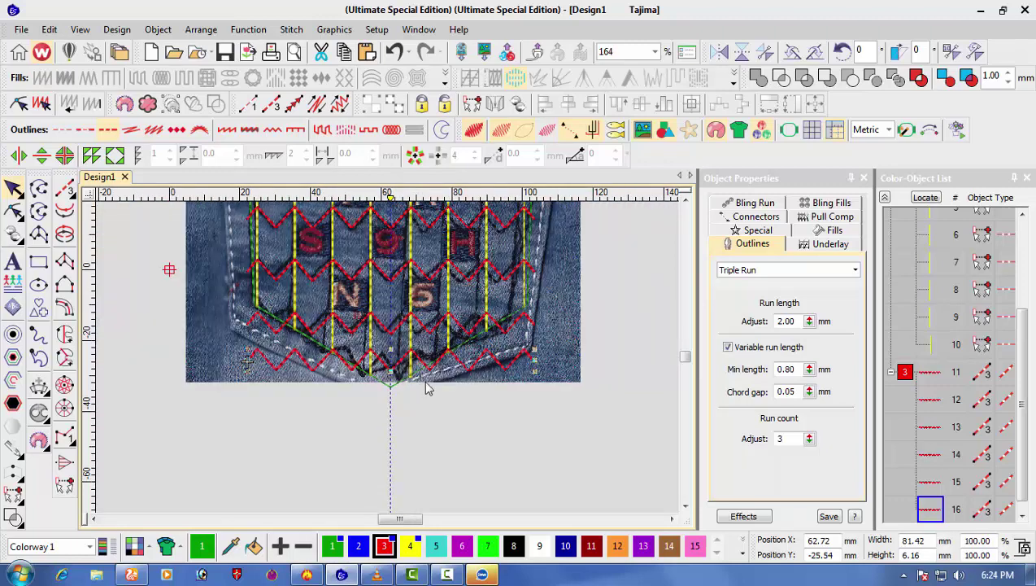
- Hide the denim photo and reshape the bottom zigzag's right side, deleting the points outside the green outline and raising its last valley onto it
{"action": "left_click", "coordinate": [432, 397]}
{"action": "scroll", "coordinate": [456, 390], "scroll_direction": "down", "scroll_amount": 3}
{"action": "scroll", "coordinate": [393, 351], "scroll_direction": "up", "scroll_amount": 1}
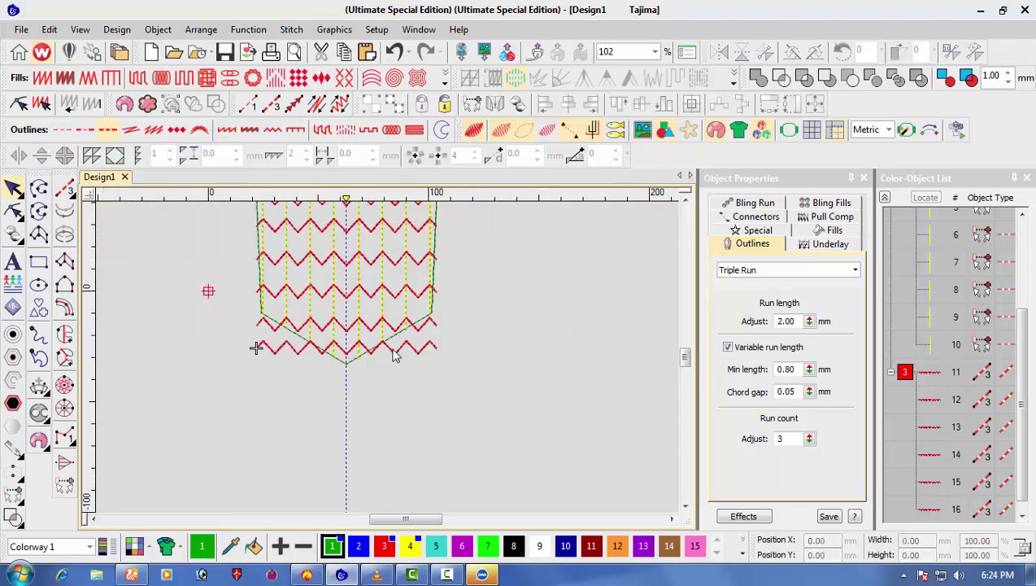
{"action": "left_click", "coordinate": [391, 350]}
{"action": "key", "text": "h"}
{"action": "scroll", "coordinate": [390, 350], "scroll_direction": "up", "scroll_amount": 2}
{"action": "left_click_drag", "start_coordinate": [546, 409], "coordinate": [383, 348]}
{"action": "key", "text": "Delete"}
{"action": "scroll", "coordinate": [387, 356], "scroll_direction": "up", "scroll_amount": 1}
{"action": "scroll", "coordinate": [389, 361], "scroll_direction": "up", "scroll_amount": 2}
{"action": "scroll", "coordinate": [354, 376], "scroll_direction": "up", "scroll_amount": 2}
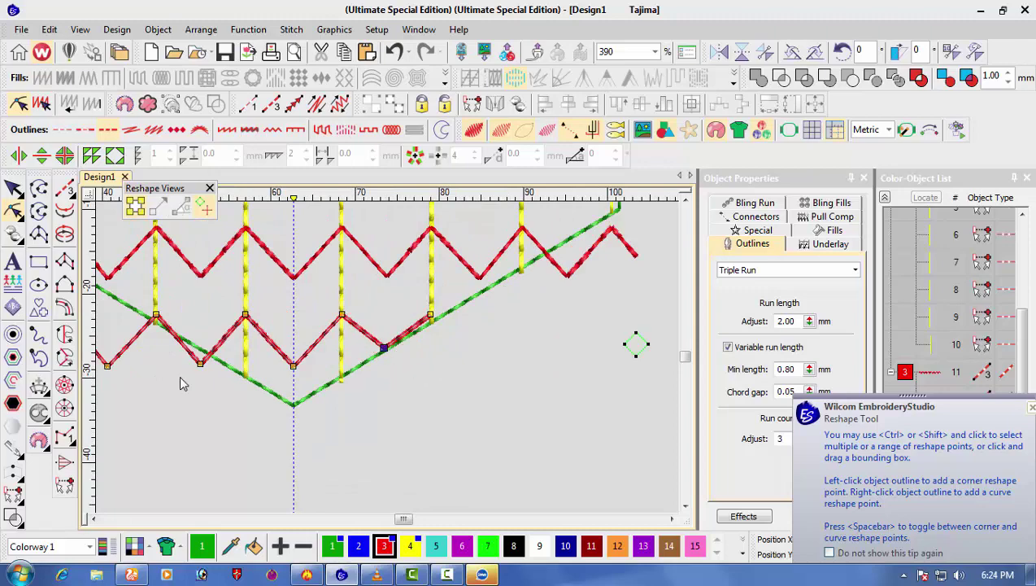
- Trim the bottom zigzag's left side back to the yellow column line and raise its first valley onto the green outline
{"action": "scroll", "coordinate": [376, 364], "scroll_direction": "down", "scroll_amount": 2}
{"action": "scroll", "coordinate": [364, 262], "scroll_direction": "up", "scroll_amount": 2}
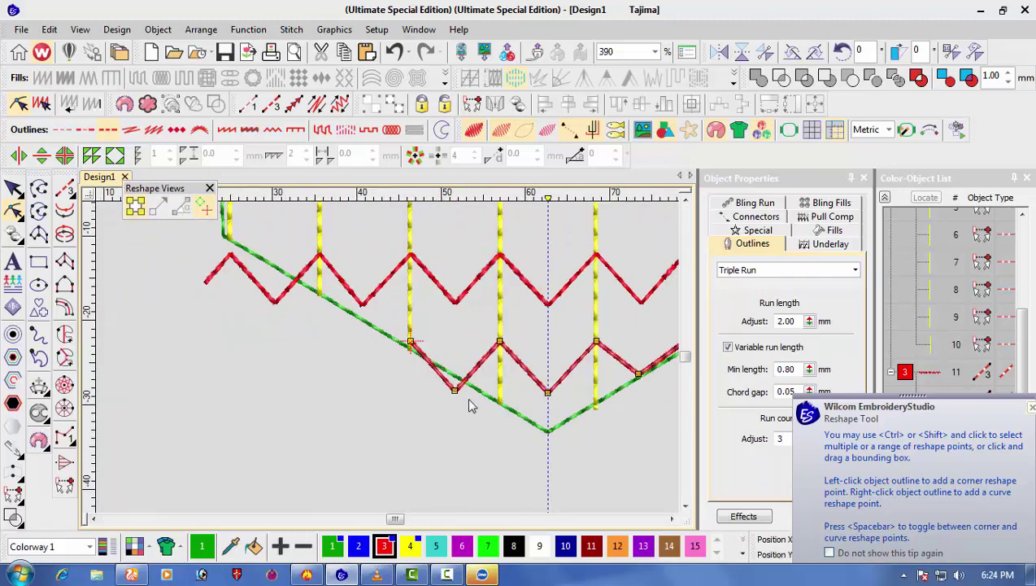
{"action": "left_click_drag", "start_coordinate": [456, 394], "coordinate": [452, 375]}
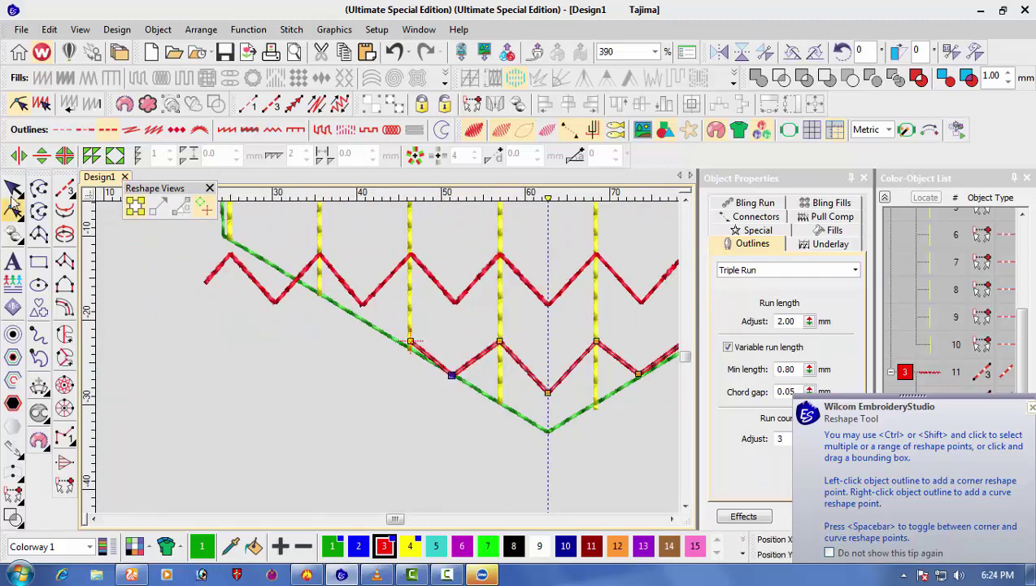
- Trim the left ends of the fifth-row and fourth-row zigzags where they cross the green pocket outline
{"action": "key", "text": "shift+z"}
{"action": "scroll", "coordinate": [252, 314], "scroll_direction": "up", "scroll_amount": 2}
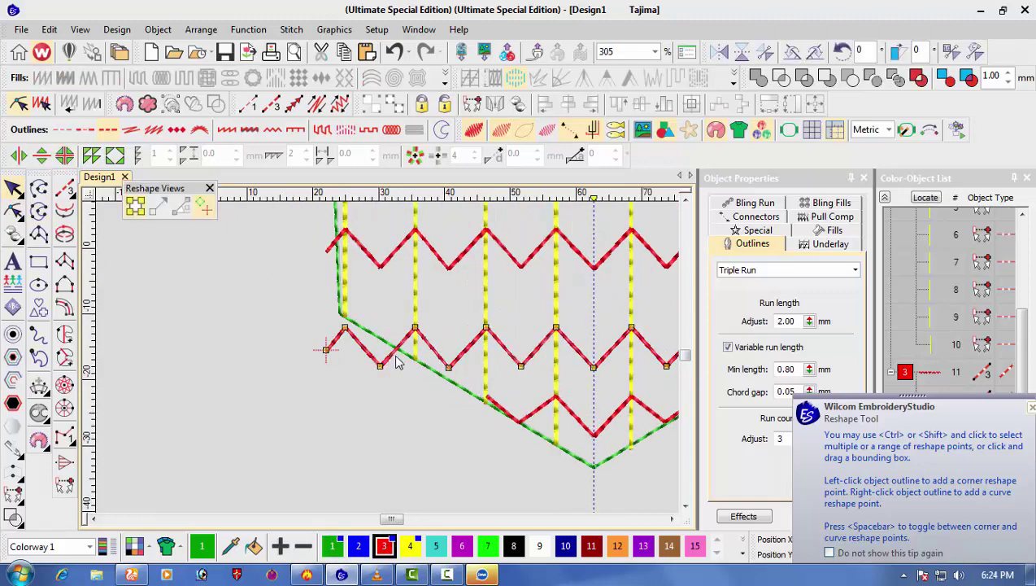
{"action": "key", "text": "Delete"}
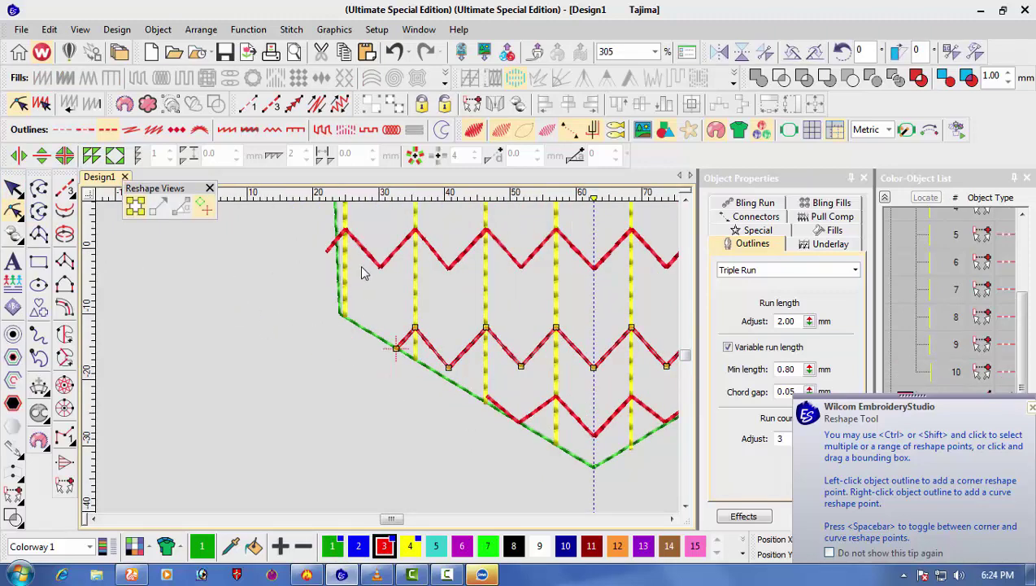
{"action": "left_click", "coordinate": [333, 246]}
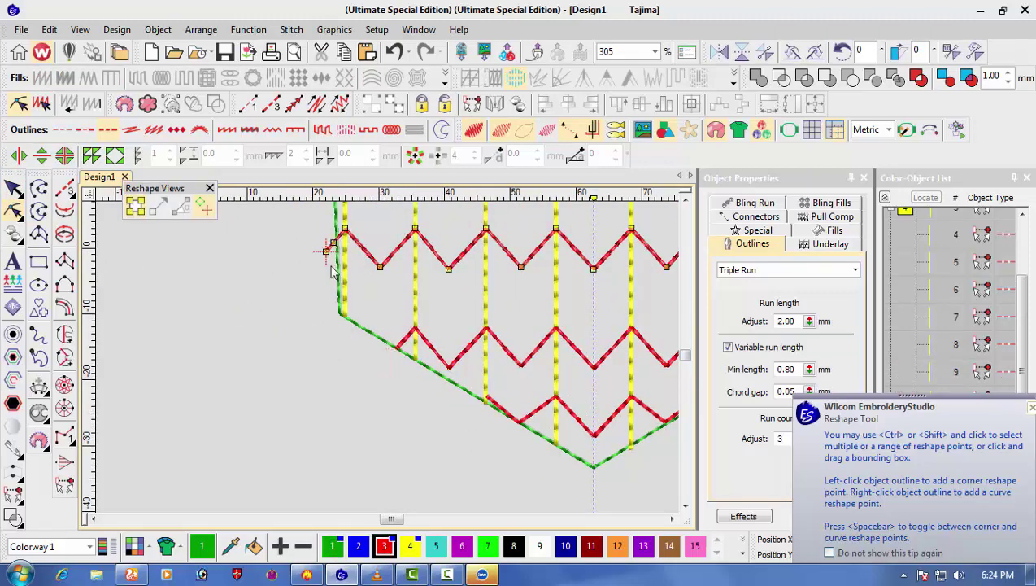
{"action": "key", "text": "Delete"}
- Add a reshape point where the fifth-row zigzag crosses the outline's right side and delete the points beyond it
{"action": "scroll", "coordinate": [411, 302], "scroll_direction": "down", "scroll_amount": 2}
{"action": "scroll", "coordinate": [634, 345], "scroll_direction": "up", "scroll_amount": 2}
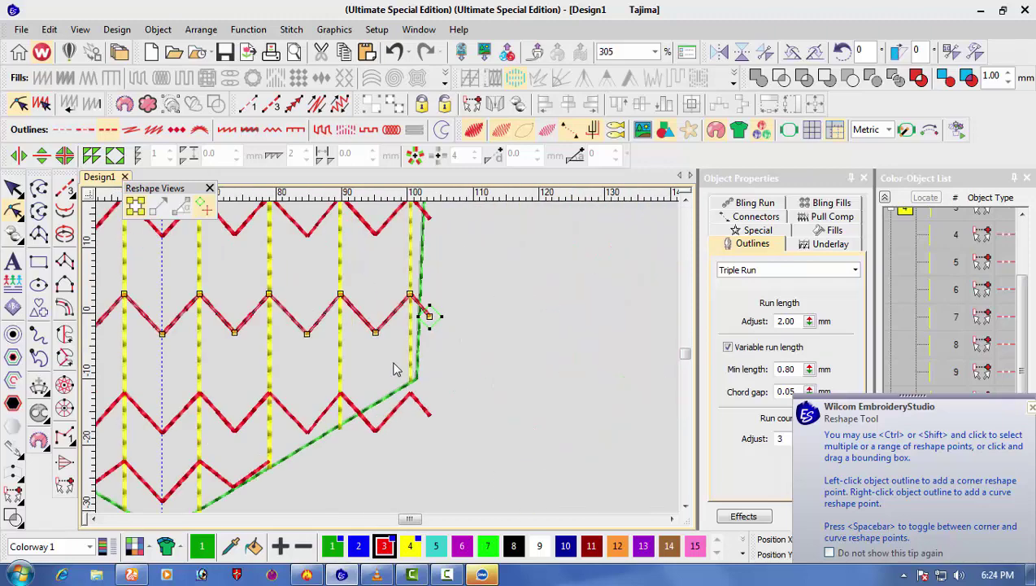
{"action": "left_click", "coordinate": [372, 425]}
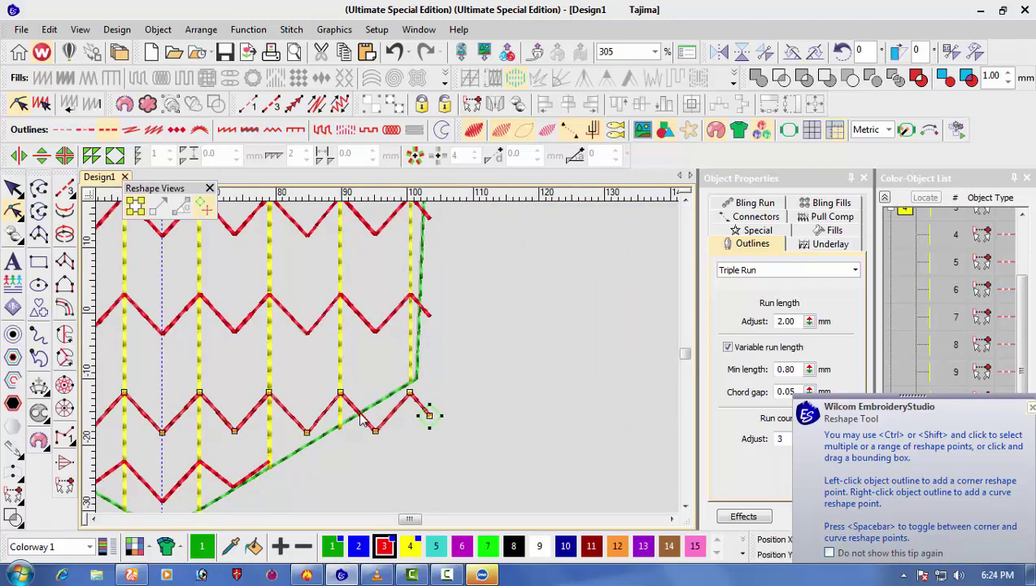
{"action": "left_click", "coordinate": [359, 413]}
{"action": "left_click_drag", "start_coordinate": [449, 385], "coordinate": [364, 447]}
{"action": "key", "text": "Delete"}
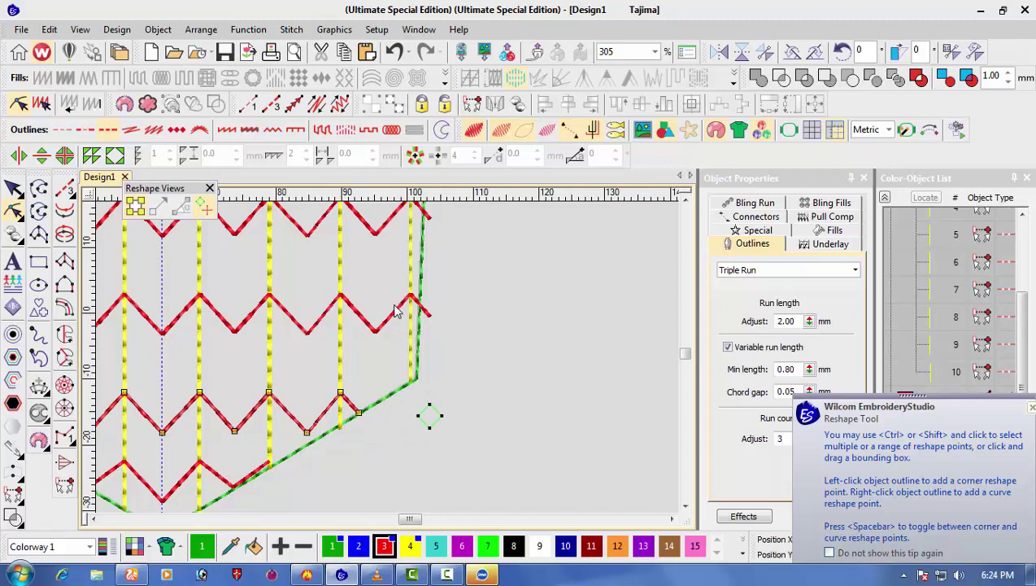
- Move the fourth-row zigzag's exit marker aside and trim its right end at the green outline
{"action": "left_click", "coordinate": [400, 311]}
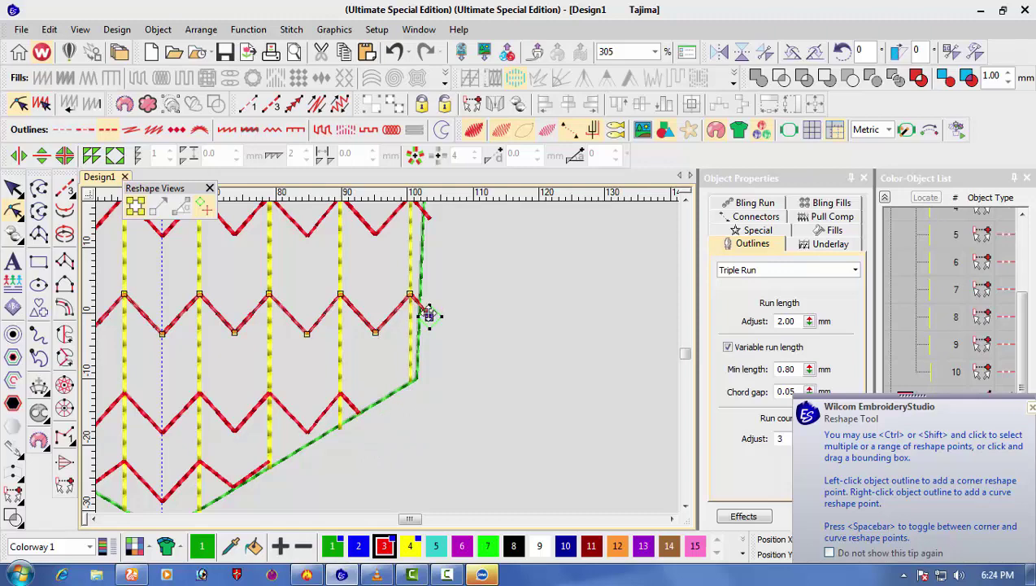
{"action": "left_click_drag", "start_coordinate": [429, 315], "coordinate": [445, 338]}
{"action": "left_click", "coordinate": [430, 317]}
{"action": "key", "text": "Delete"}
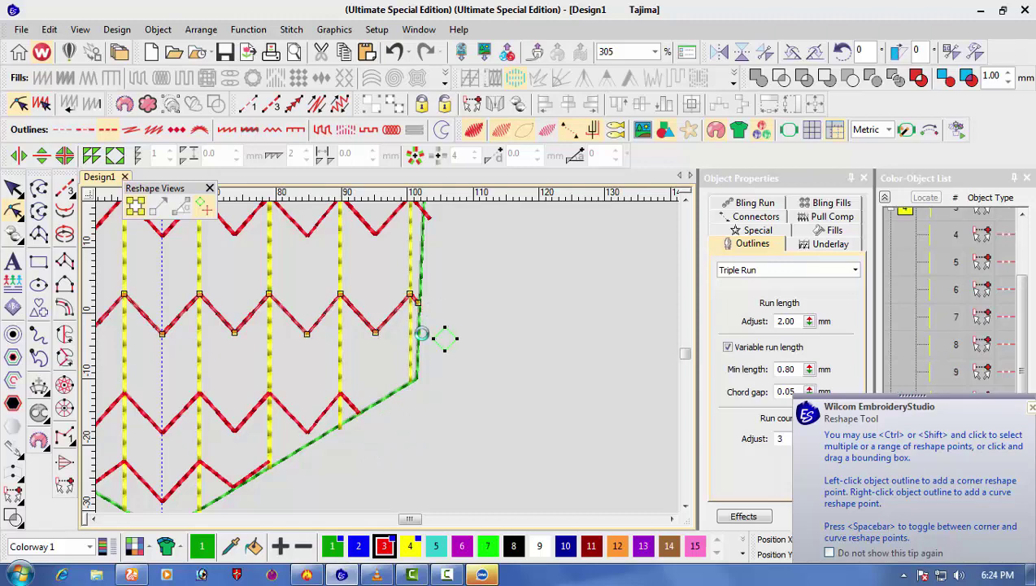
- Trim the third-row zigzag's right end at the green outline and leave reshape mode
{"action": "scroll", "coordinate": [424, 271], "scroll_direction": "down", "scroll_amount": 1}
{"action": "scroll", "coordinate": [388, 355], "scroll_direction": "up", "scroll_amount": 1}
{"action": "left_click", "coordinate": [389, 300]}
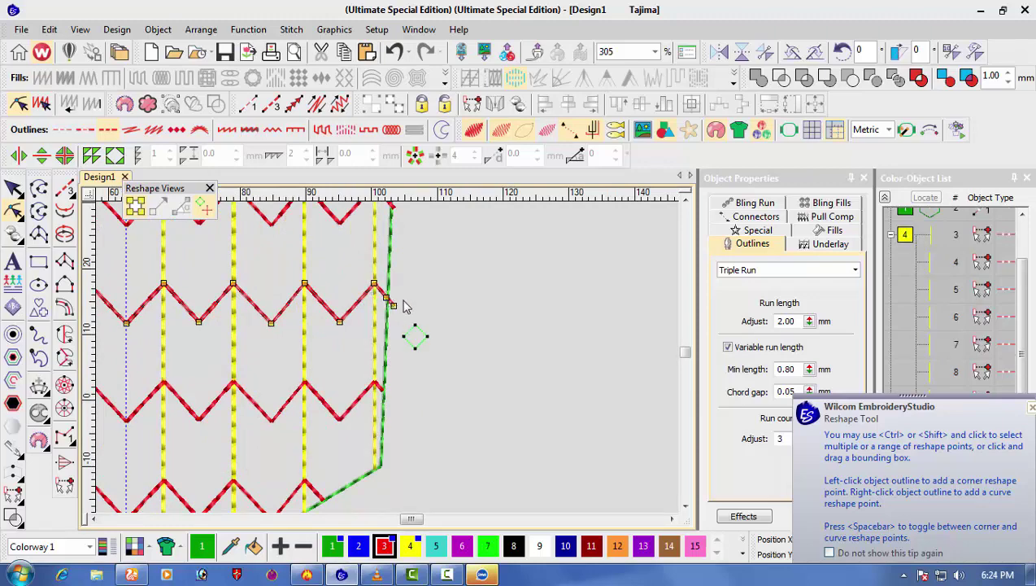
{"action": "key", "text": "Delete"}
{"action": "left_click", "coordinate": [13, 188]}
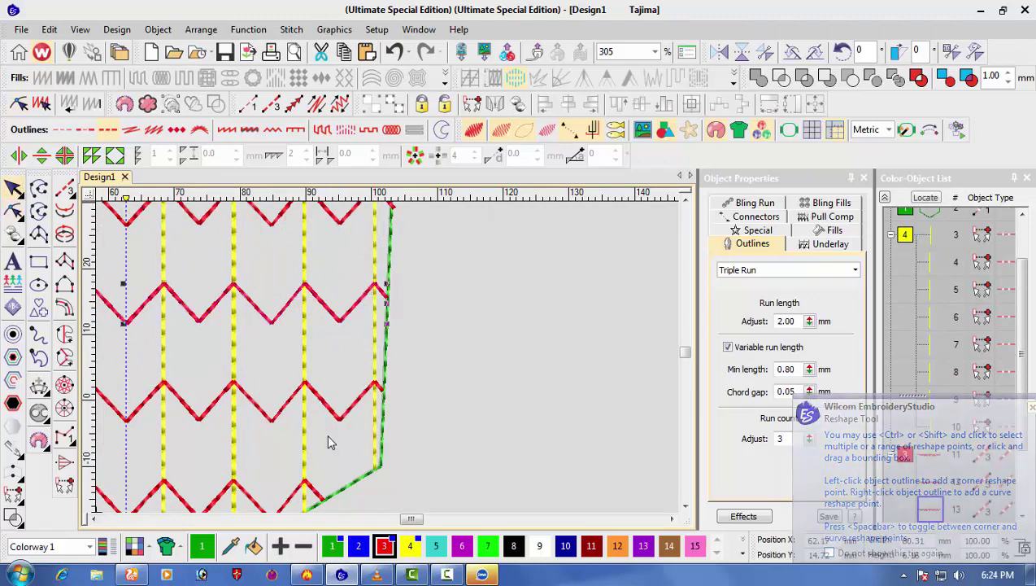
{"action": "left_click", "coordinate": [446, 575]}
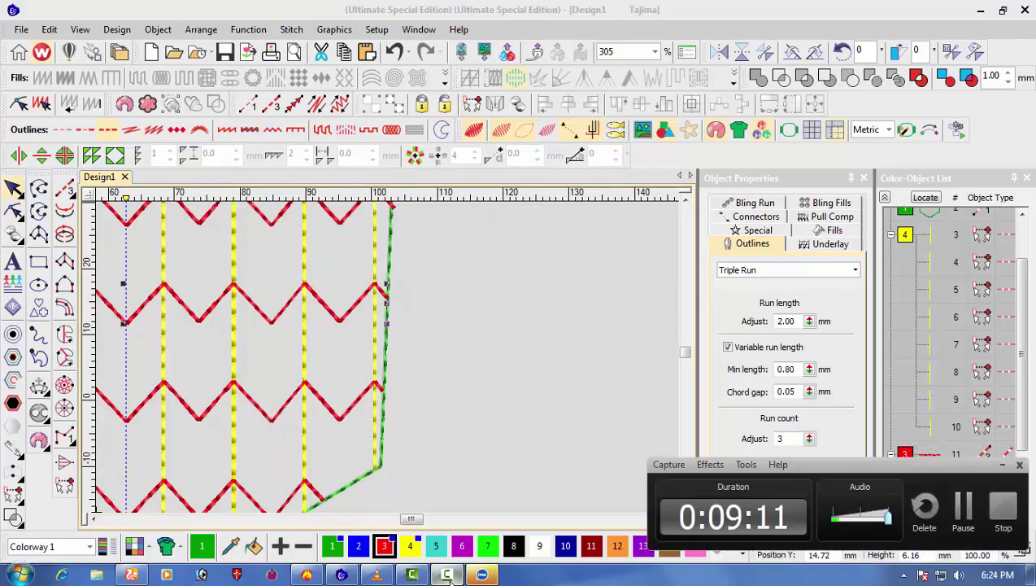
{"action": "left_click", "coordinate": [446, 575]}
{"action": "scroll", "coordinate": [375, 302], "scroll_direction": "down", "scroll_amount": 1}
{"action": "scroll", "coordinate": [381, 314], "scroll_direction": "up", "scroll_amount": 2}
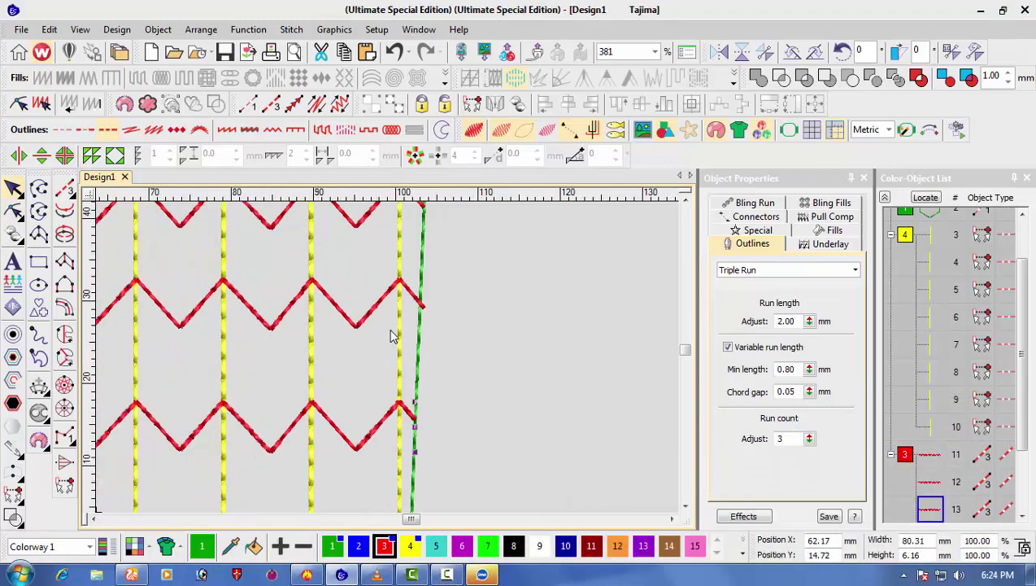
- Examine the ends of the red zigzag rows along both side edges of the pocket outline
{"action": "left_click", "coordinate": [390, 304]}
{"action": "left_click", "coordinate": [385, 298]}
{"action": "scroll", "coordinate": [386, 301], "scroll_direction": "down", "scroll_amount": 2}
{"action": "scroll", "coordinate": [390, 317], "scroll_direction": "up", "scroll_amount": 2}
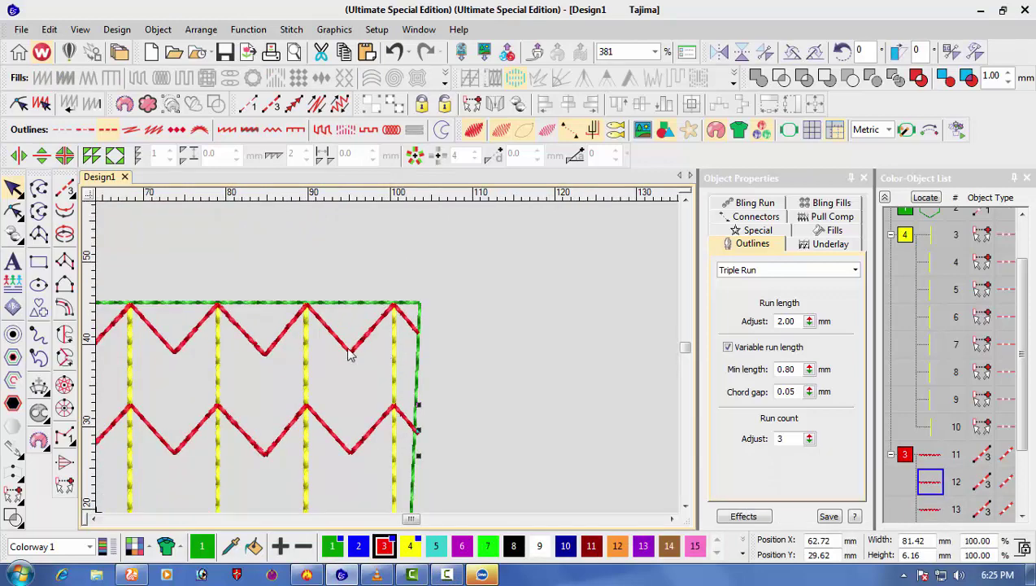
{"action": "scroll", "coordinate": [218, 390], "scroll_direction": "down", "scroll_amount": 2}
{"action": "scroll", "coordinate": [198, 372], "scroll_direction": "down", "scroll_amount": 2}
{"action": "scroll", "coordinate": [374, 359], "scroll_direction": "up", "scroll_amount": 2}
{"action": "left_click", "coordinate": [250, 326]}
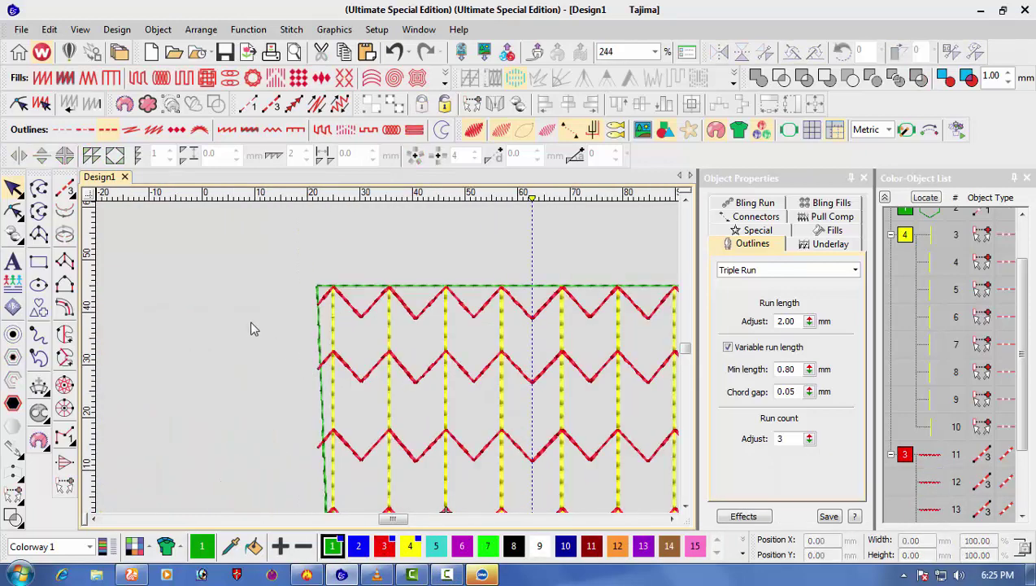
{"action": "scroll", "coordinate": [294, 342], "scroll_direction": "down", "scroll_amount": 2}
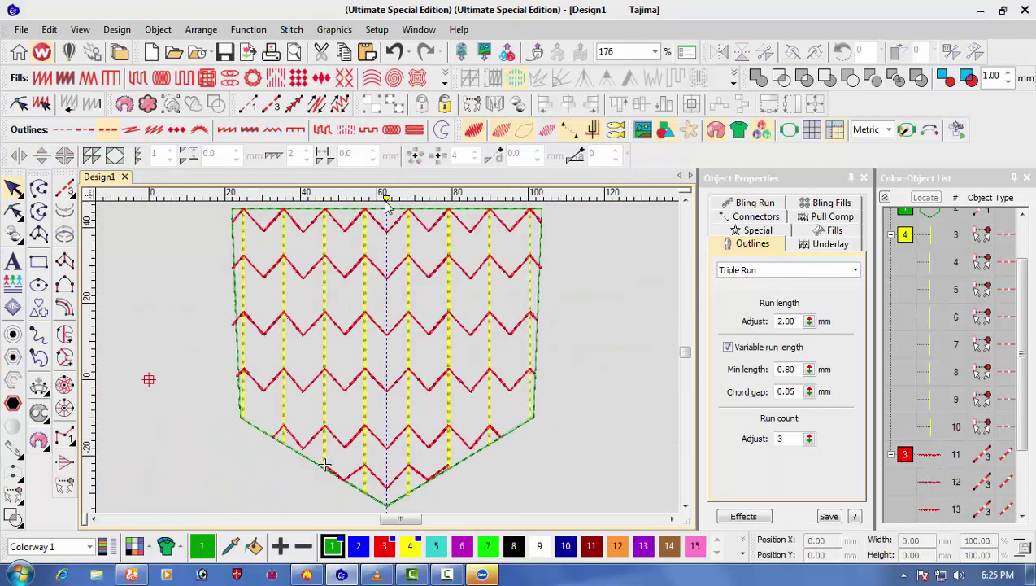
- Show the reference photo, outline a rectangle about 11.3 × 9.5 mm around the 7 patch, and convert it to a filled object
{"action": "key", "text": "d"}
{"action": "scroll", "coordinate": [370, 354], "scroll_direction": "up", "scroll_amount": 2}
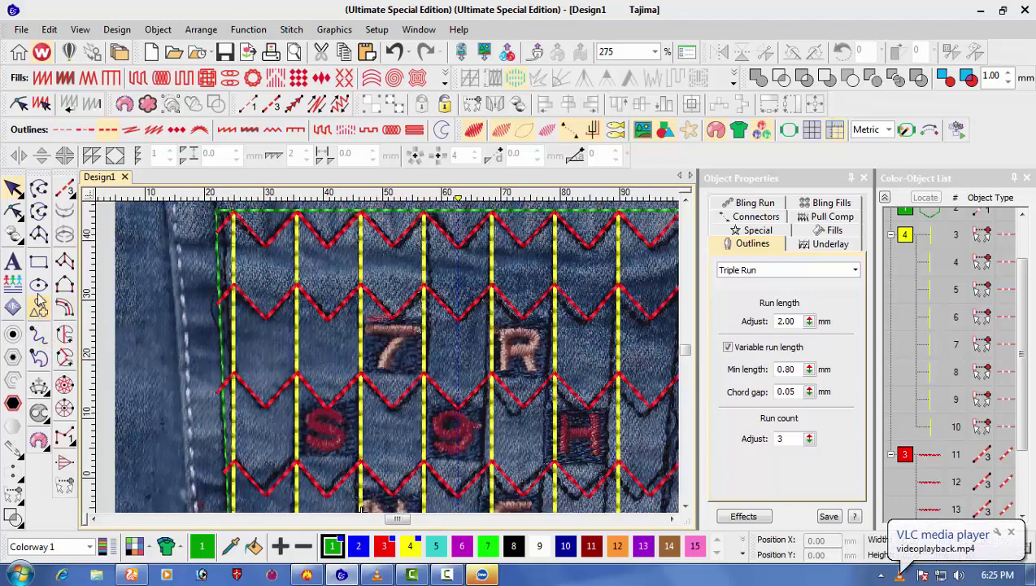
{"action": "left_click", "coordinate": [38, 236]}
{"action": "key", "text": "z"}
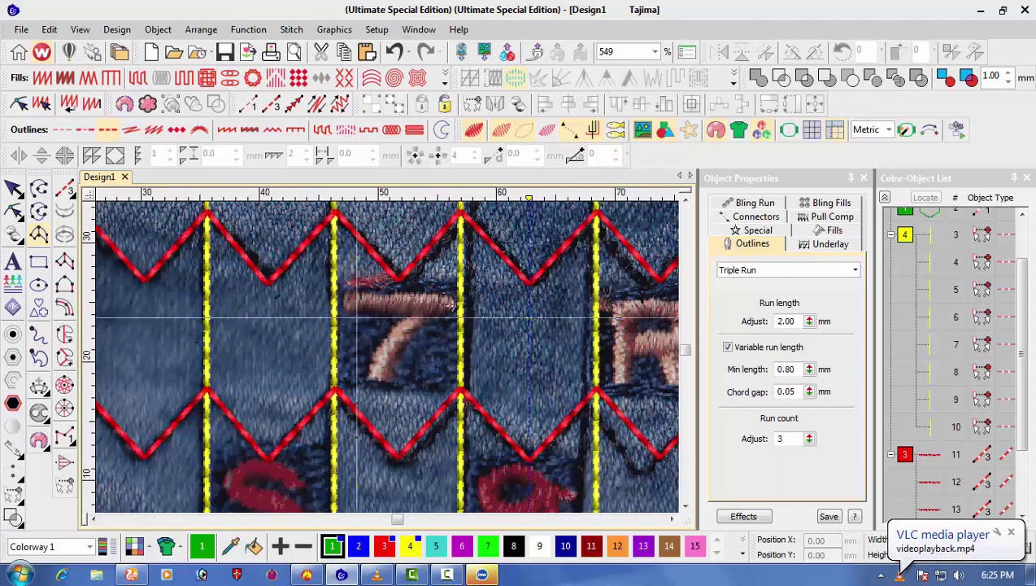
{"action": "left_click", "coordinate": [338, 279]}
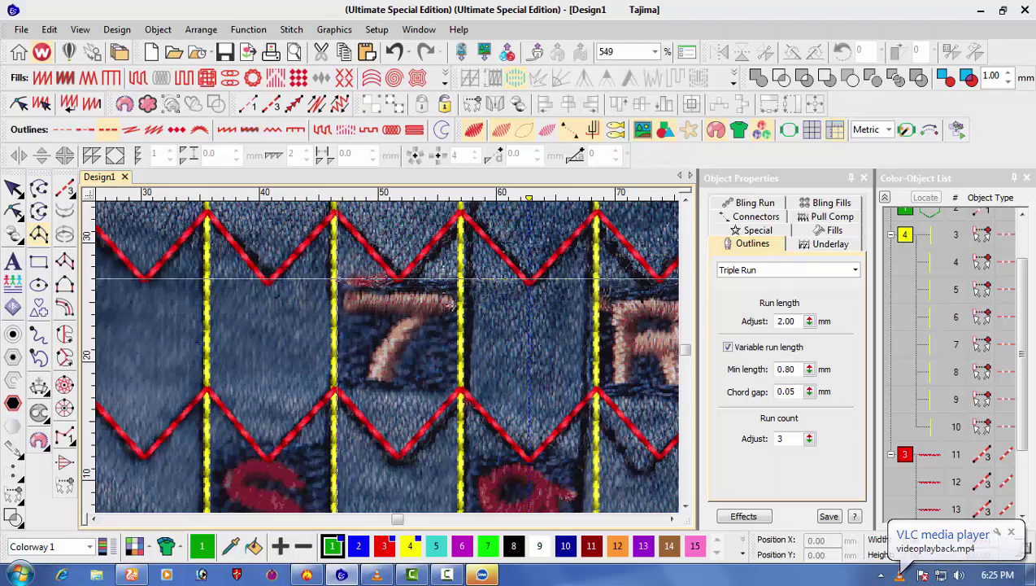
{"action": "left_click_drag", "start_coordinate": [352, 281], "coordinate": [465, 392]}
{"action": "key", "text": "Return"}
{"action": "key", "text": "Escape"}
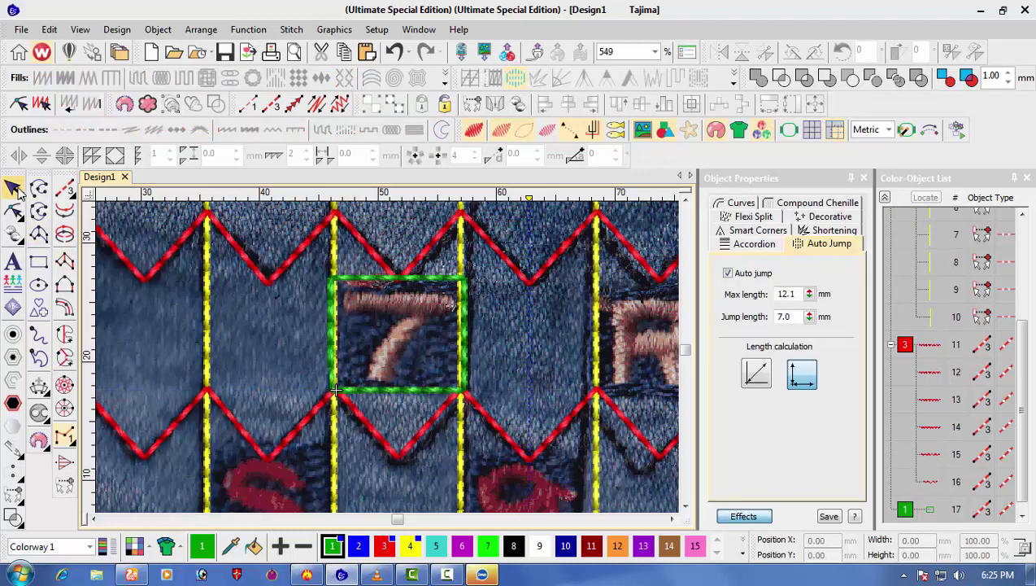
{"action": "left_click", "coordinate": [919, 80]}
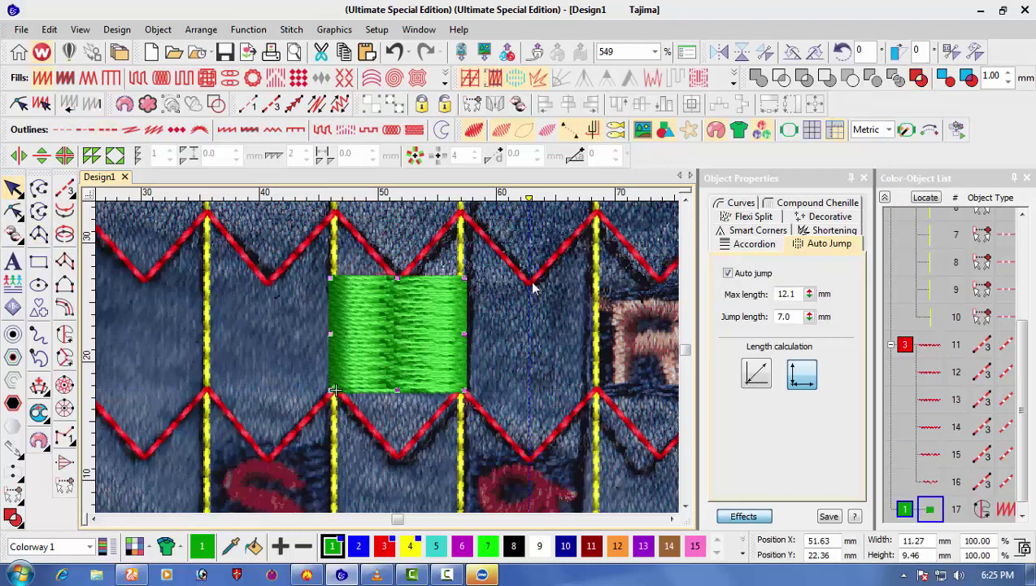
- Try the Zigzag and Satin Raised fills on the green block, then return it to Satin
{"action": "key", "text": "shift+z"}
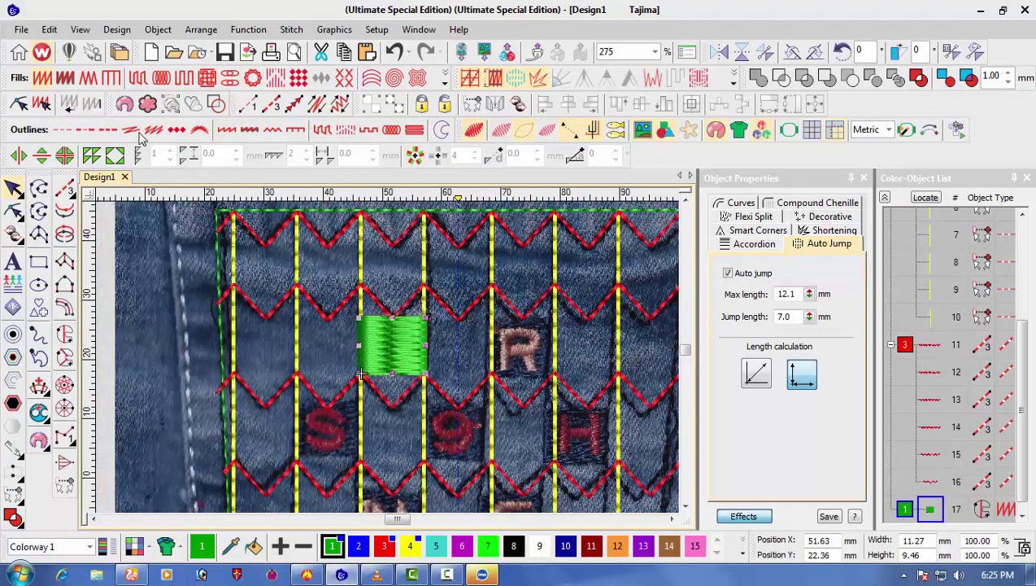
{"action": "left_click", "coordinate": [65, 79]}
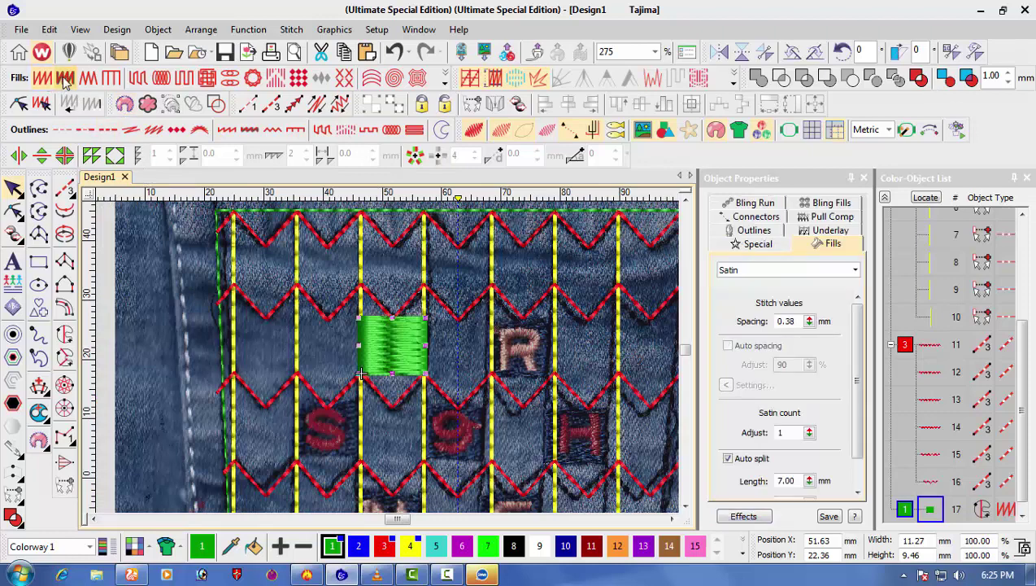
{"action": "left_click", "coordinate": [65, 79]}
{"action": "left_click", "coordinate": [89, 79]}
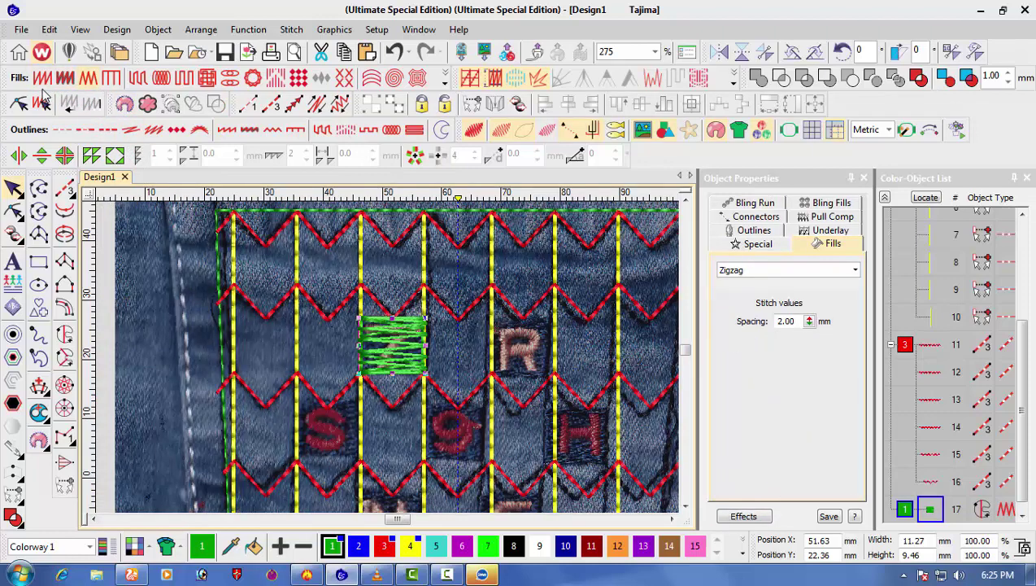
{"action": "left_click", "coordinate": [65, 79]}
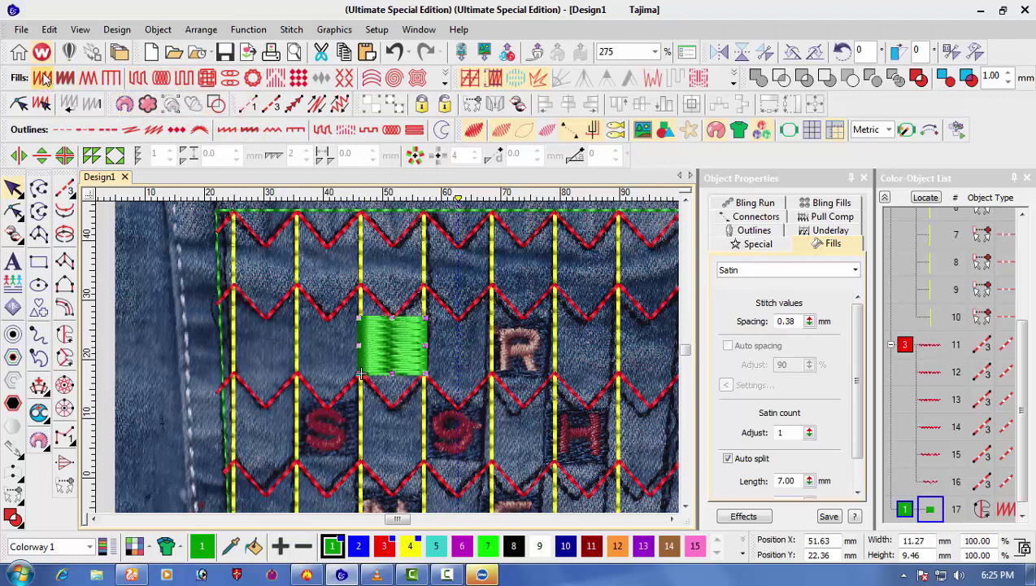
{"action": "left_click", "coordinate": [67, 79]}
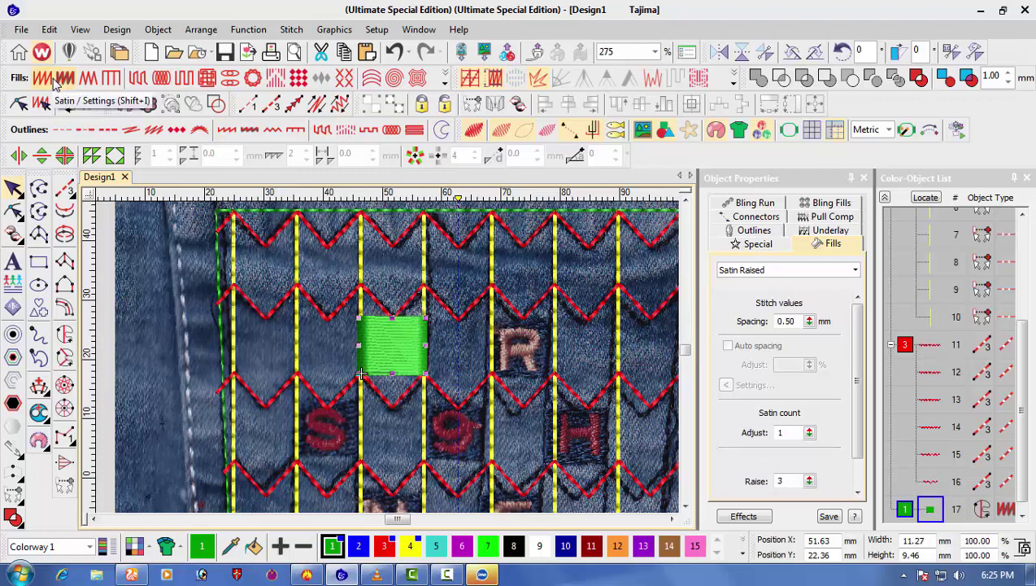
{"action": "left_click", "coordinate": [51, 83]}
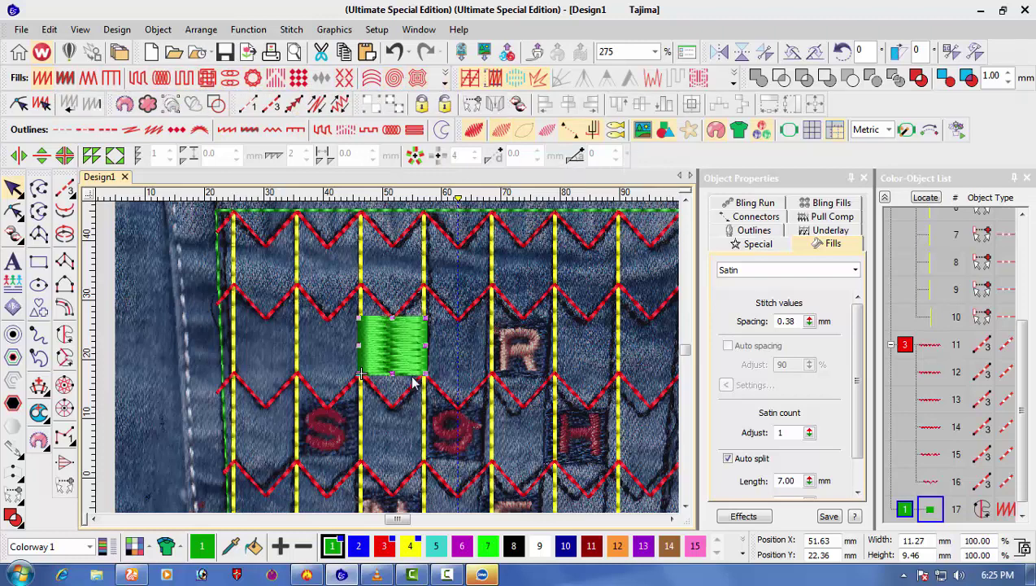
- Set the block's fill type to Tatami and recolour it with dark blue, colour 10
{"action": "left_click", "coordinate": [769, 244]}
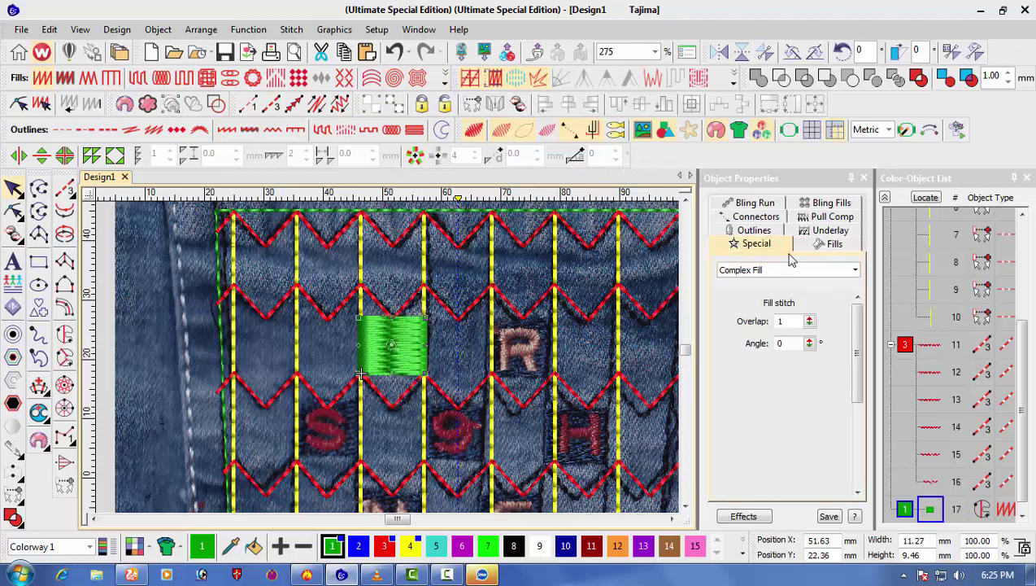
{"action": "left_click", "coordinate": [826, 245]}
{"action": "left_click", "coordinate": [783, 275]}
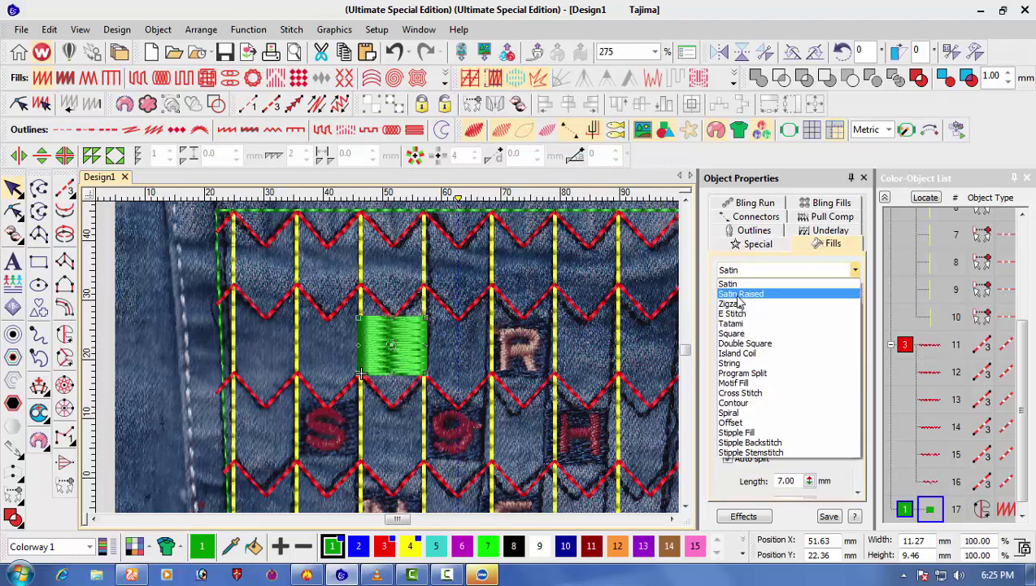
{"action": "left_click", "coordinate": [742, 325]}
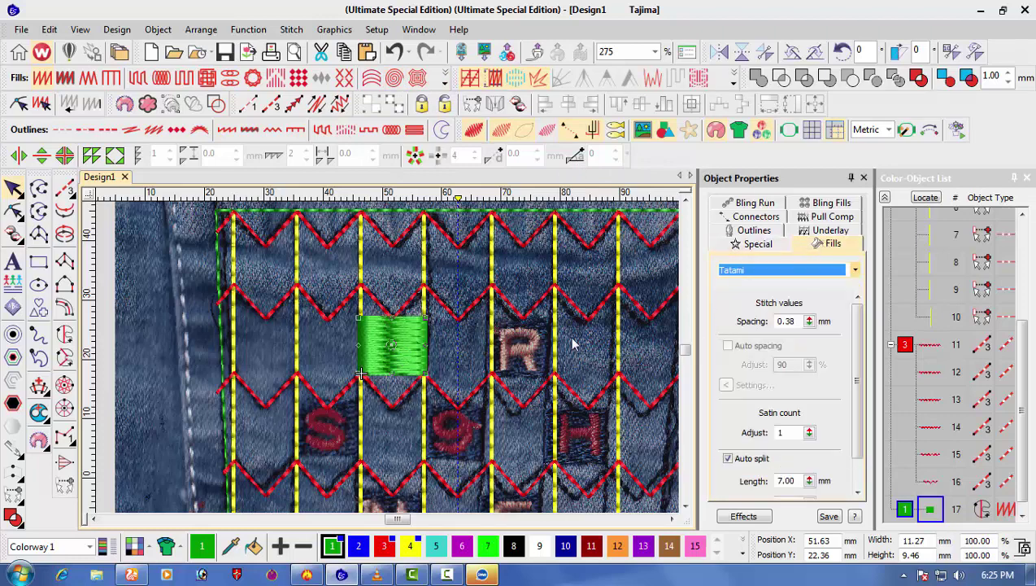
{"action": "left_click", "coordinate": [457, 342]}
{"action": "key", "text": "s"}
{"action": "left_click", "coordinate": [401, 351]}
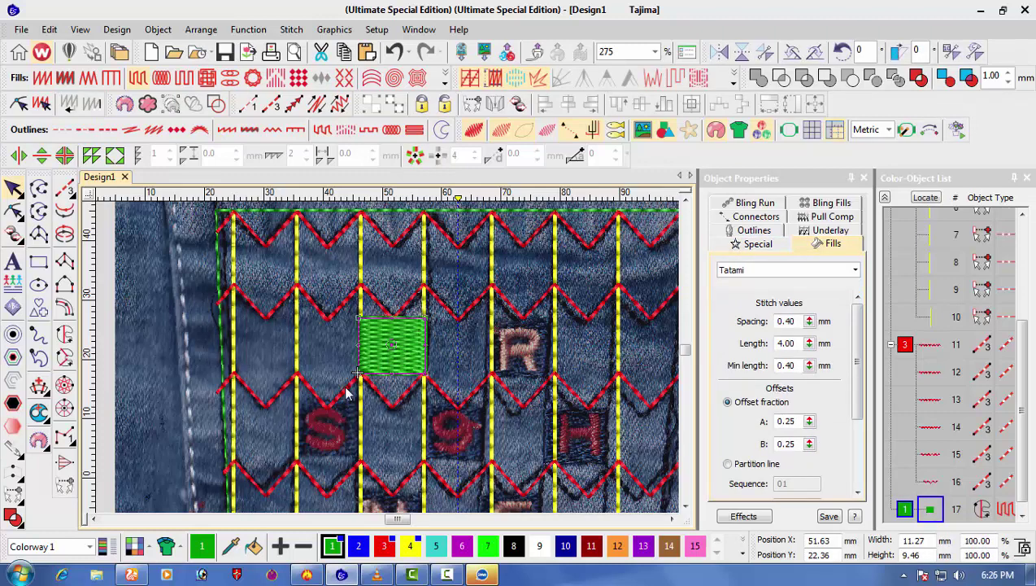
{"action": "left_click", "coordinate": [564, 546]}
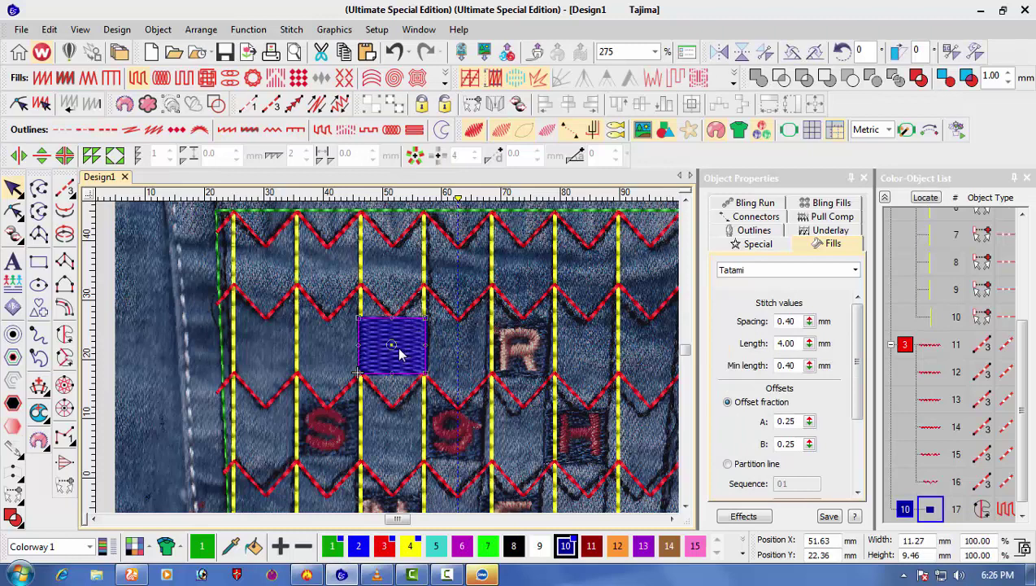
- Duplicate the dark blue block and place the copy over the R patch in the same row
{"action": "key", "text": "ctrl+d"}
{"action": "left_click_drag", "start_coordinate": [393, 345], "coordinate": [510, 347]}
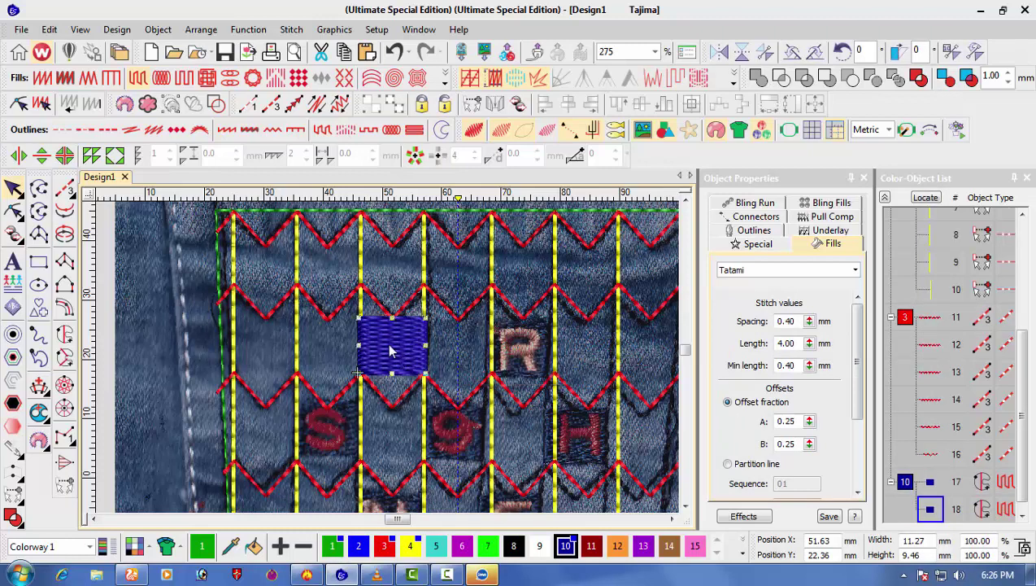
{"action": "left_click_drag", "start_coordinate": [390, 351], "coordinate": [523, 351]}
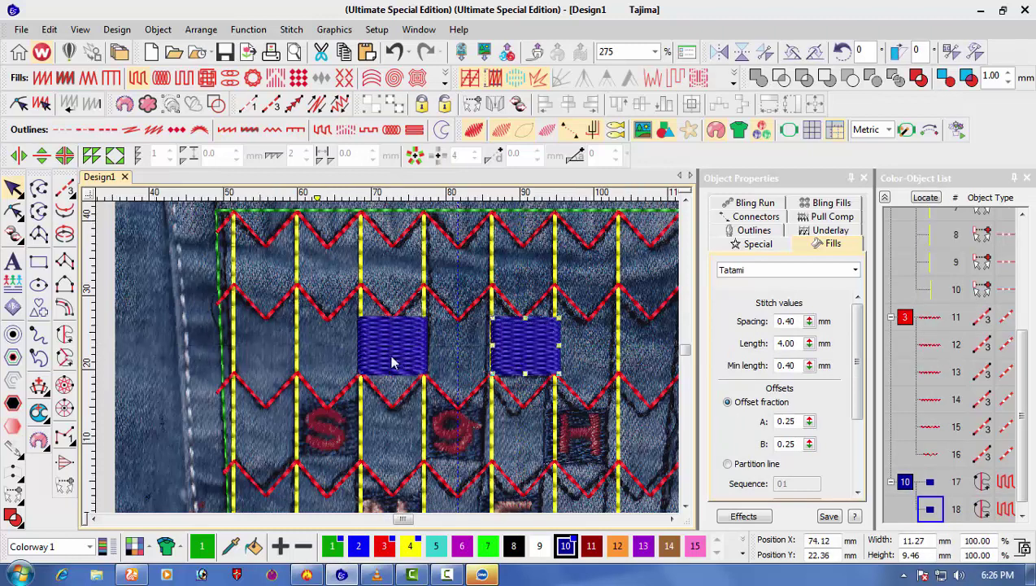
{"action": "scroll", "coordinate": [391, 362], "scroll_direction": "up", "scroll_amount": 1}
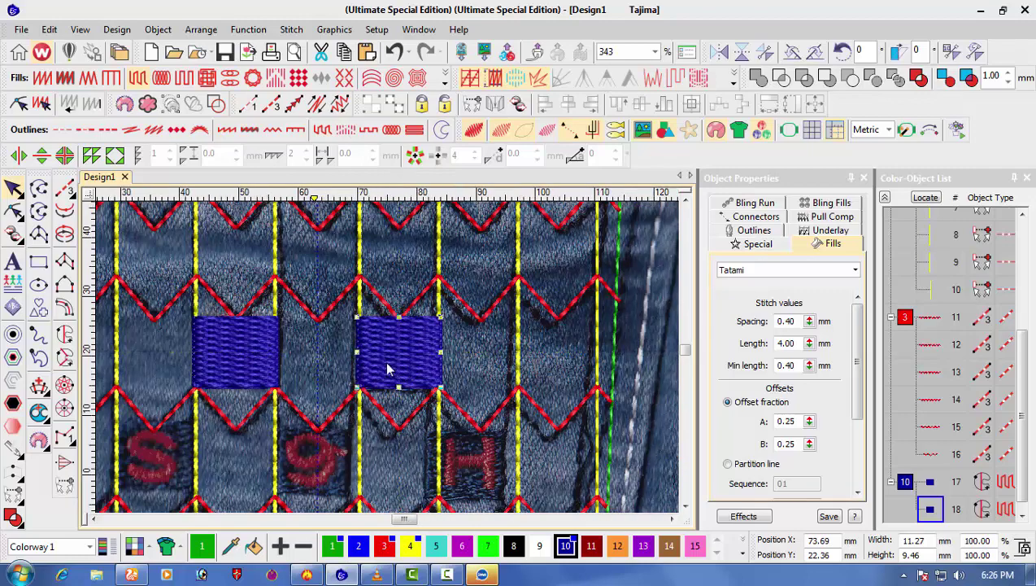
- Duplicate the block and fit the copy over the H patch between the yellow lines one row below
{"action": "scroll", "coordinate": [387, 368], "scroll_direction": "down", "scroll_amount": 2}
{"action": "scroll", "coordinate": [366, 347], "scroll_direction": "up", "scroll_amount": 1}
{"action": "key", "text": "ctrl+d"}
{"action": "left_click_drag", "start_coordinate": [364, 347], "coordinate": [453, 441]}
{"action": "scroll", "coordinate": [390, 360], "scroll_direction": "up", "scroll_amount": 1}
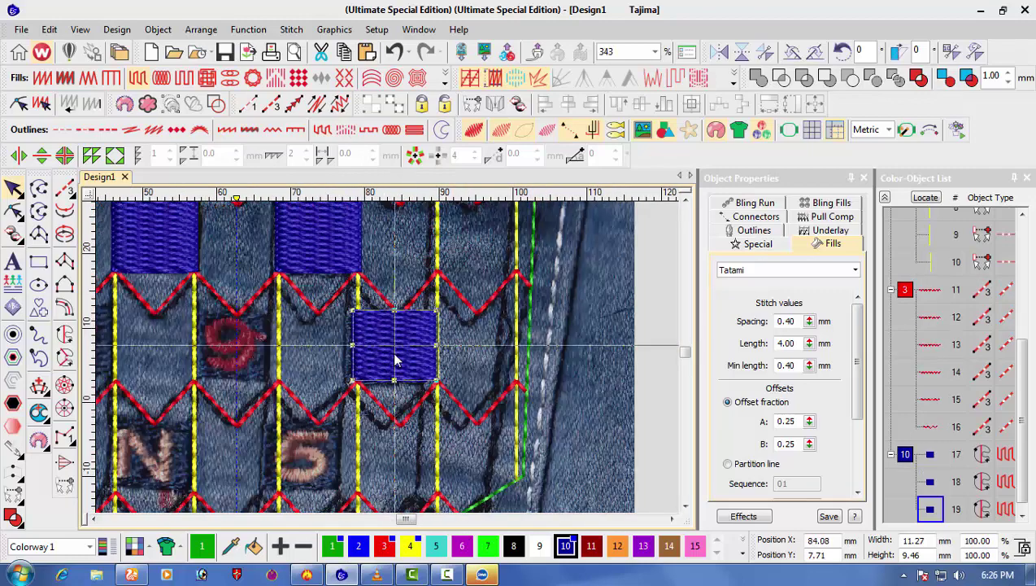
{"action": "left_click_drag", "start_coordinate": [394, 353], "coordinate": [391, 367]}
{"action": "scroll", "coordinate": [390, 359], "scroll_direction": "up", "scroll_amount": 1}
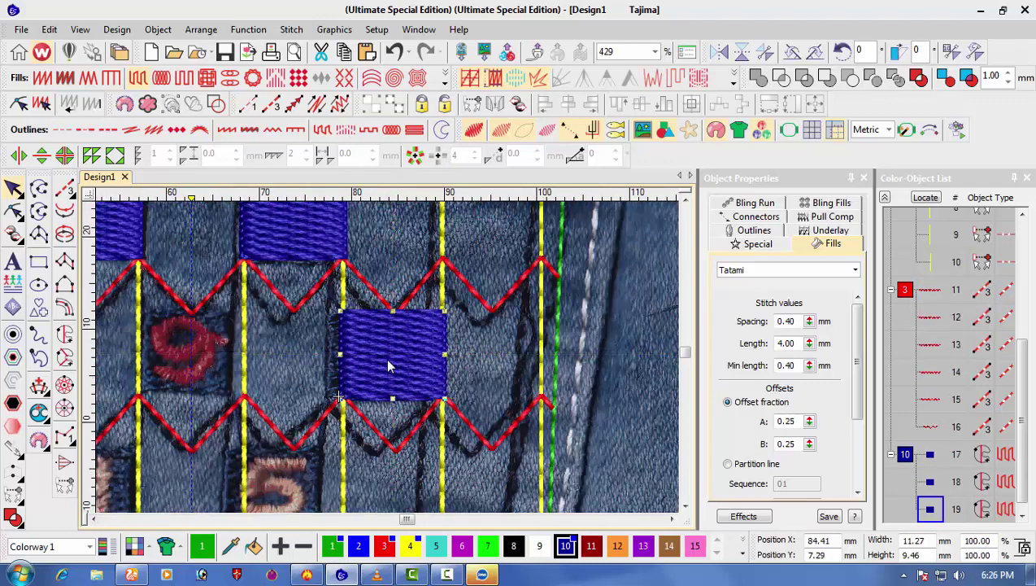
- Place two more copies of the block in the H row, over the 9 and S patches
{"action": "scroll", "coordinate": [399, 362], "scroll_direction": "down", "scroll_amount": 1}
{"action": "left_click_drag", "start_coordinate": [218, 372], "coordinate": [248, 376]}
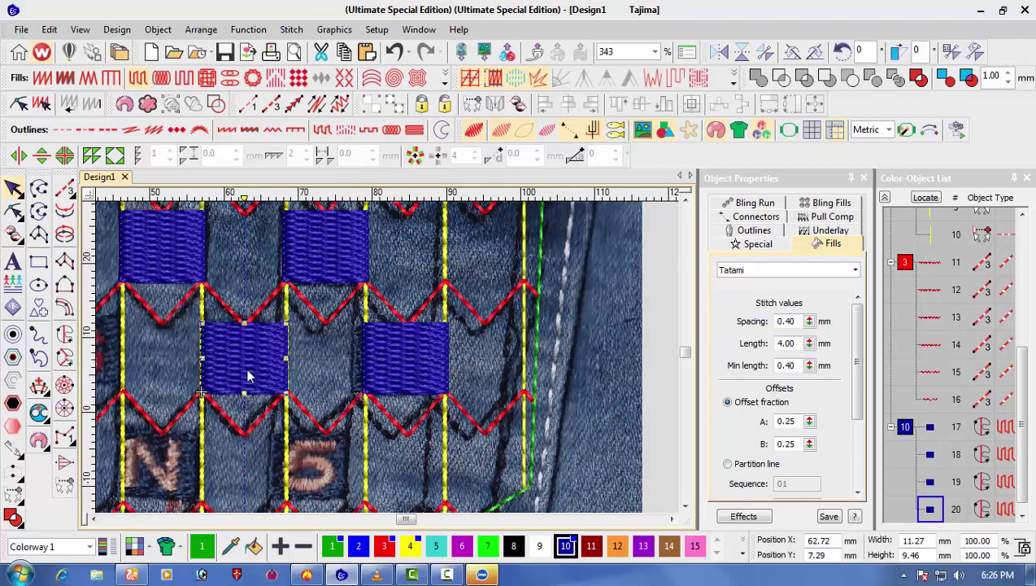
{"action": "scroll", "coordinate": [387, 363], "scroll_direction": "down", "scroll_amount": 2}
{"action": "scroll", "coordinate": [394, 362], "scroll_direction": "up", "scroll_amount": 1}
{"action": "key", "text": "ctrl+d"}
{"action": "left_click_drag", "start_coordinate": [404, 356], "coordinate": [287, 348]}
{"action": "scroll", "coordinate": [283, 350], "scroll_direction": "down", "scroll_amount": 1}
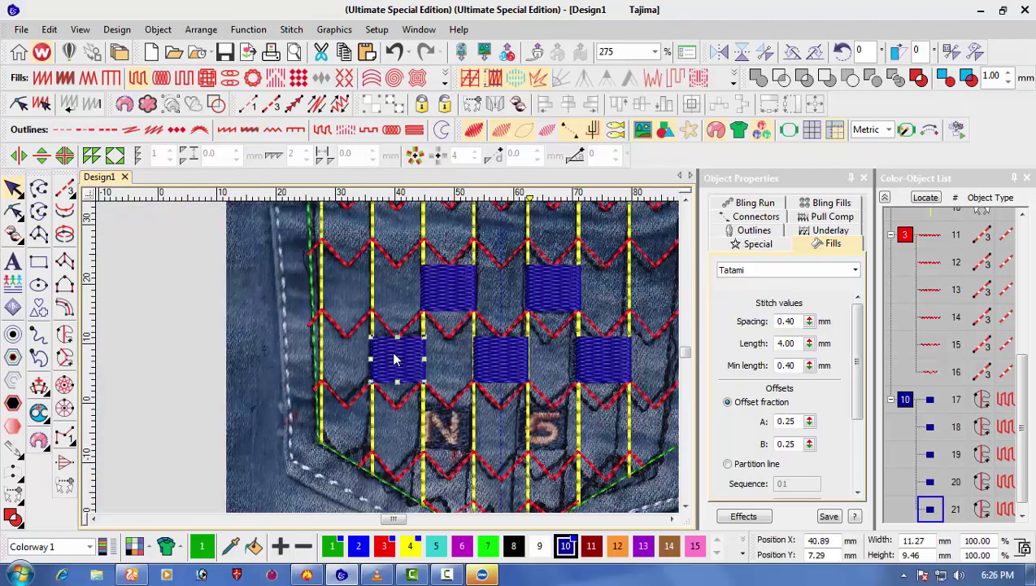
{"action": "scroll", "coordinate": [391, 363], "scroll_direction": "up", "scroll_amount": 1}
{"action": "scroll", "coordinate": [389, 363], "scroll_direction": "up", "scroll_amount": 1}
- Duplicate the block over the N patch in the row below and nudge it between the yellow lines
{"action": "scroll", "coordinate": [391, 357], "scroll_direction": "down", "scroll_amount": 4}
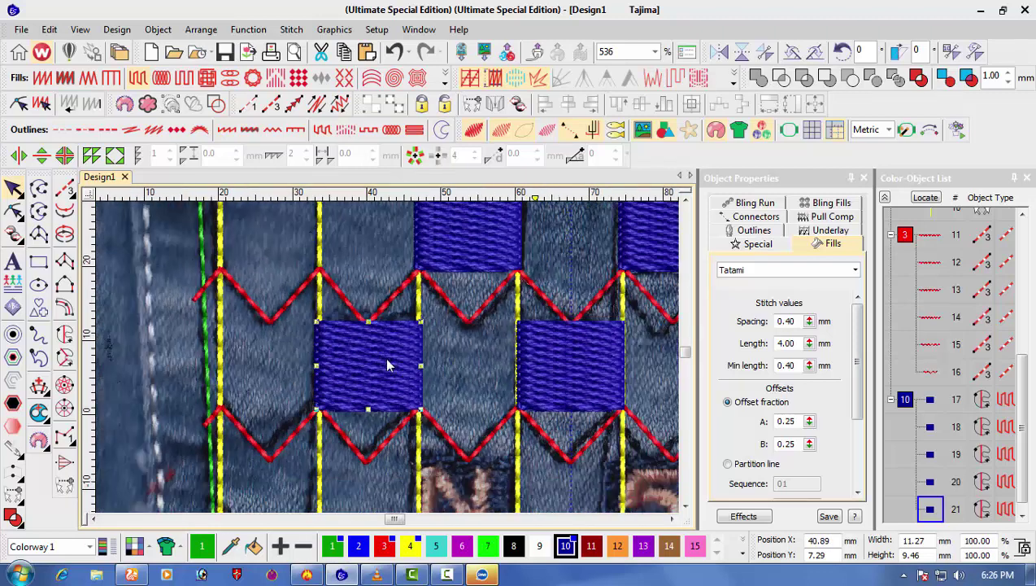
{"action": "key", "text": "ctrl+d"}
{"action": "left_click_drag", "start_coordinate": [381, 360], "coordinate": [423, 408]}
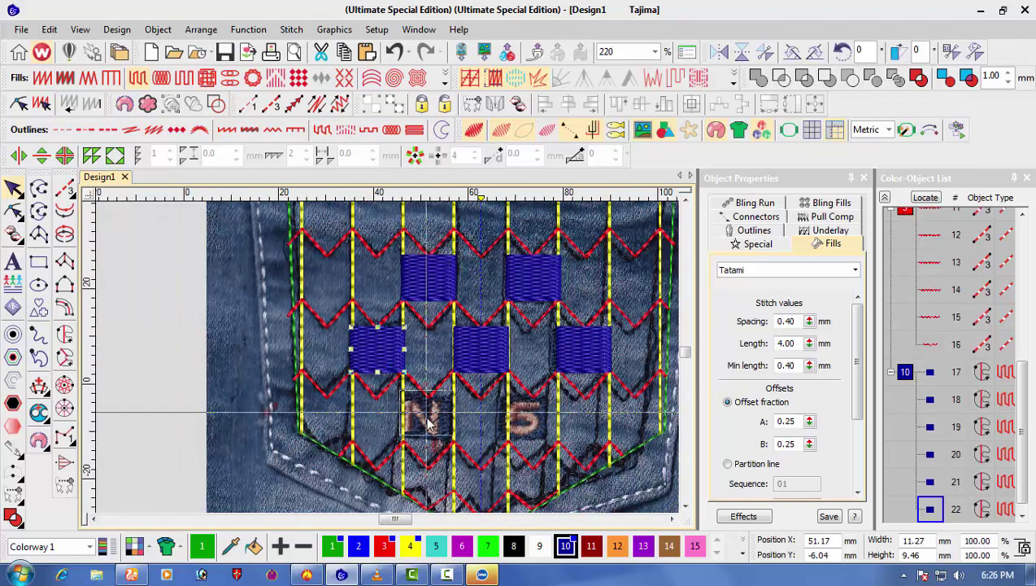
{"action": "left_click", "coordinate": [422, 413]}
{"action": "scroll", "coordinate": [423, 413], "scroll_direction": "up", "scroll_amount": 1}
{"action": "scroll", "coordinate": [395, 357], "scroll_direction": "up", "scroll_amount": 2}
{"action": "key", "text": "Right"}
{"action": "key", "text": "Right"}
{"action": "key", "text": "Right"}
{"action": "key", "text": "Right"}
{"action": "key", "text": "Right"}
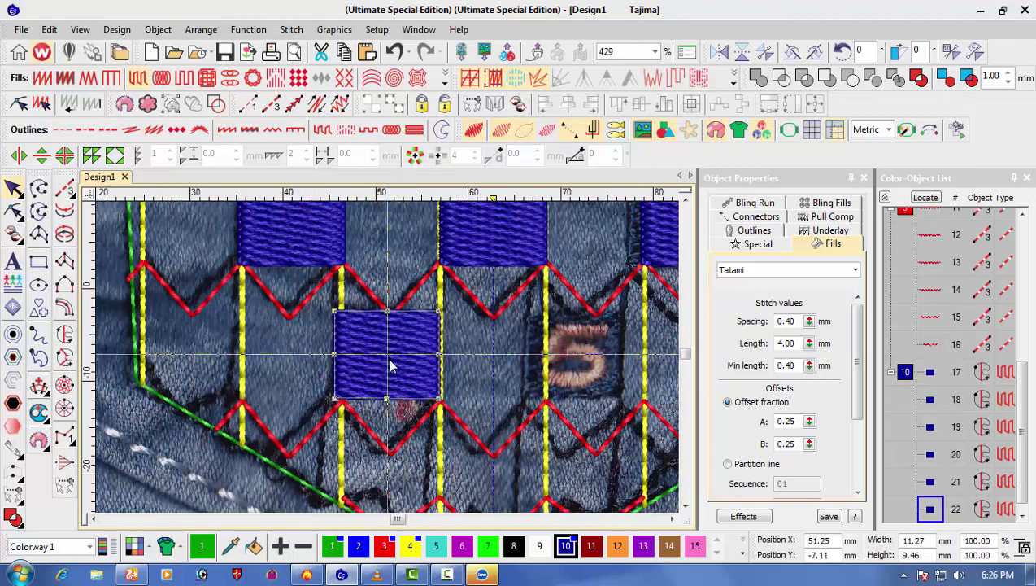
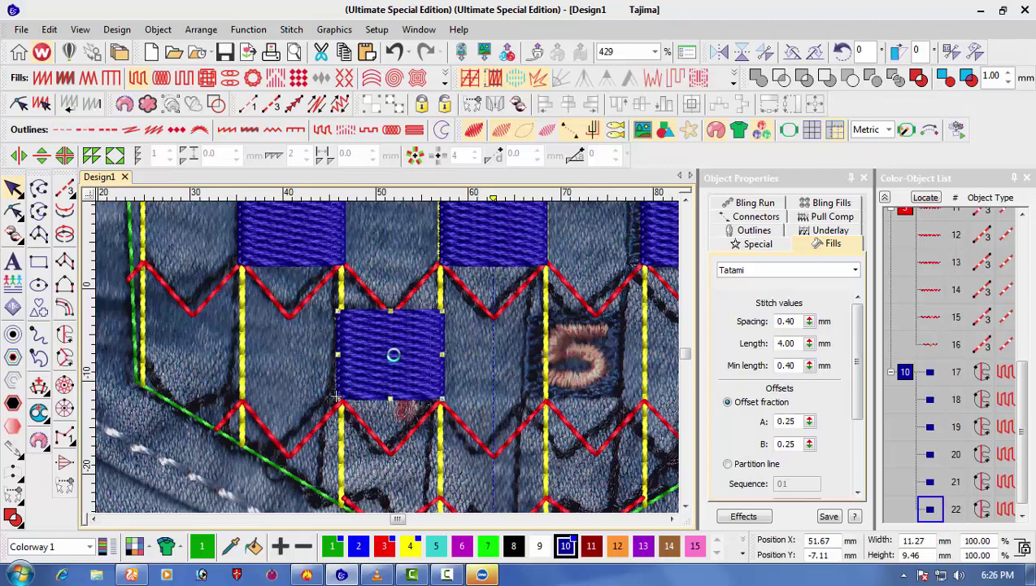
{"action": "scroll", "coordinate": [393, 362], "scroll_direction": "down", "scroll_amount": 1}
{"action": "scroll", "coordinate": [385, 363], "scroll_direction": "up", "scroll_amount": 1}
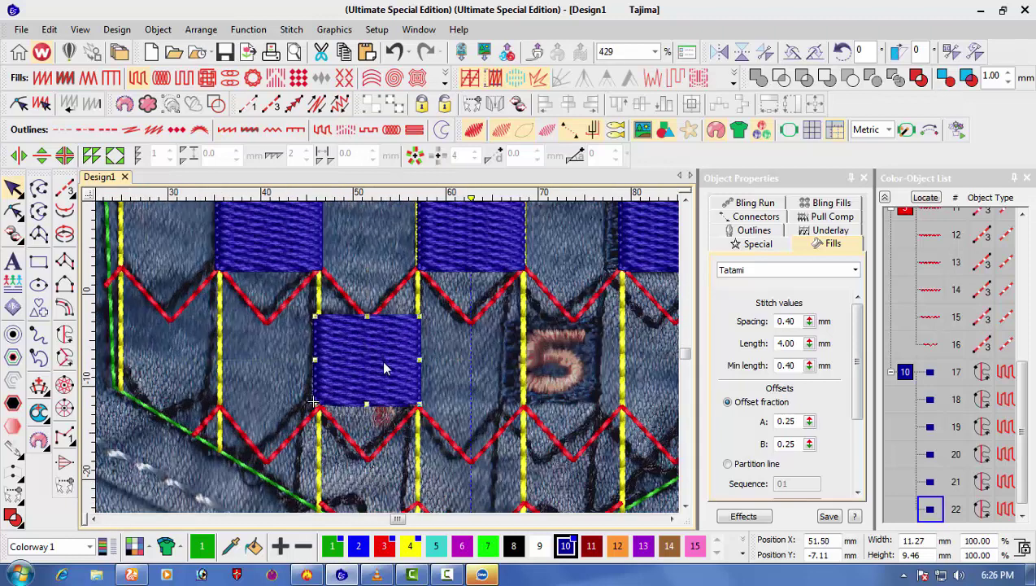
- Place another copy of the block over the 5 patch in the N row
{"action": "key", "text": "ctrl+v"}
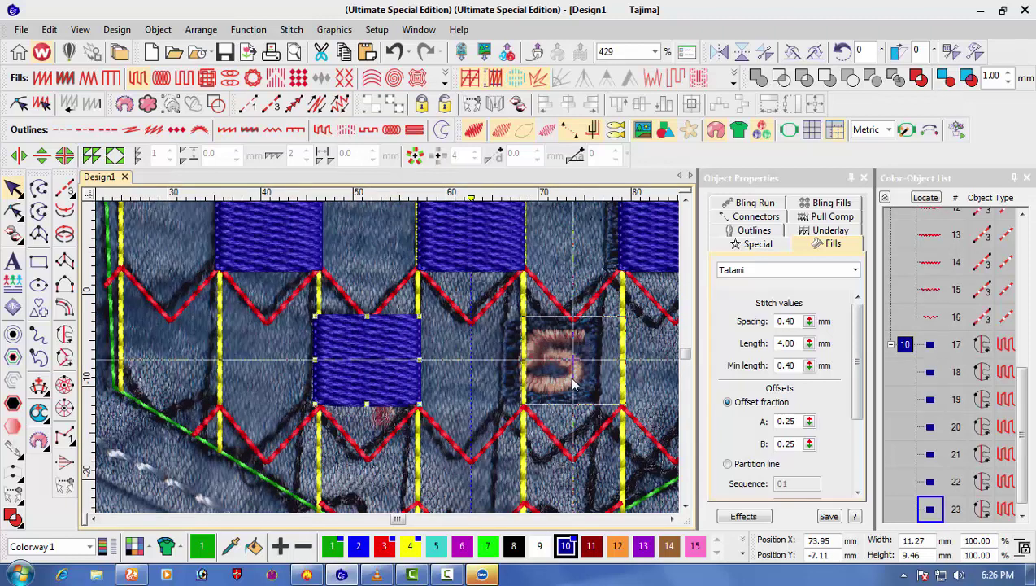
{"action": "left_click", "coordinate": [567, 377]}
{"action": "scroll", "coordinate": [389, 363], "scroll_direction": "down", "scroll_amount": 1}
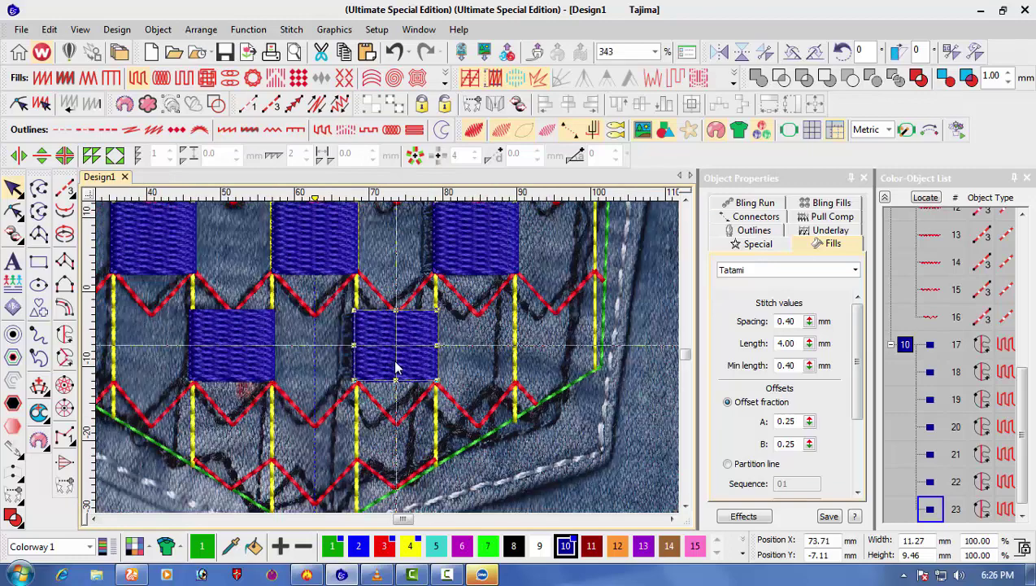
- Select the pocket outline, vertical lines and zigzag rows and recolour them with dark blue, colour 10
{"action": "scroll", "coordinate": [398, 365], "scroll_direction": "down", "scroll_amount": 2}
{"action": "scroll", "coordinate": [378, 401], "scroll_direction": "up", "scroll_amount": 1}
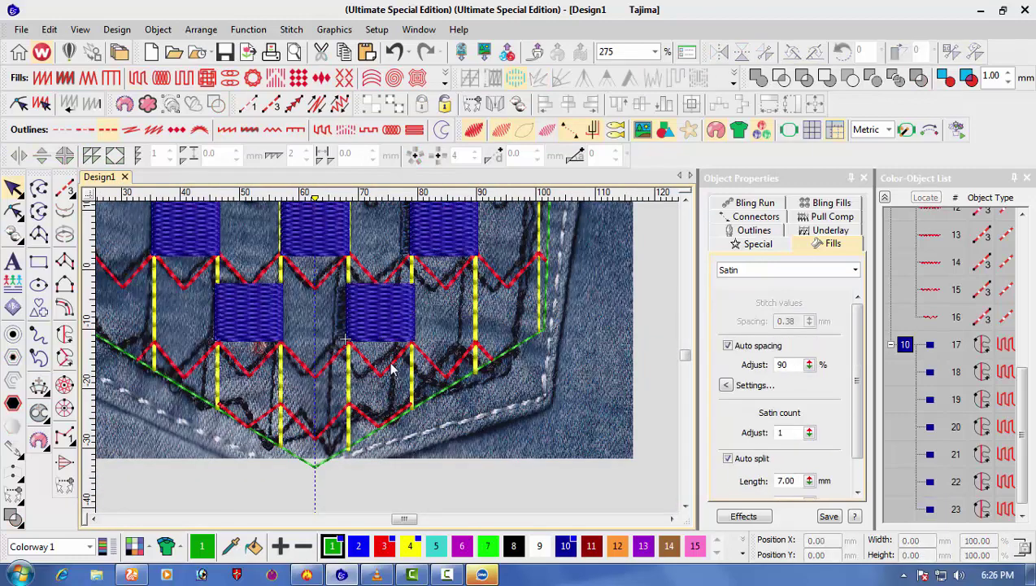
{"action": "key", "text": "ctrl+a"}
{"action": "left_click", "coordinate": [570, 547]}
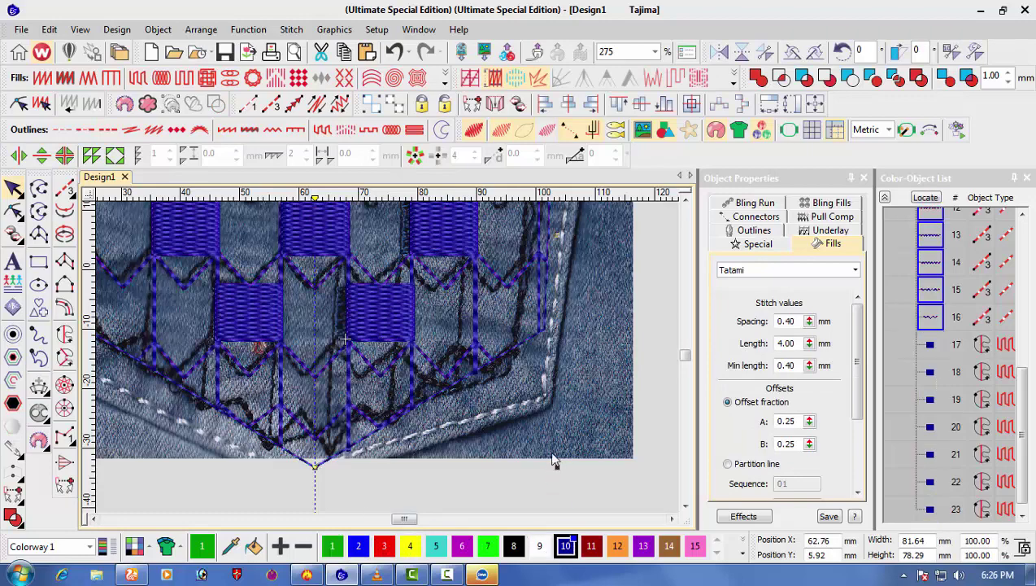
- Examine the recoloured pocket design with and without the reference photo, including the letter patches and the lower zigzag area
{"action": "scroll", "coordinate": [381, 324], "scroll_direction": "down", "scroll_amount": 2}
{"action": "scroll", "coordinate": [387, 327], "scroll_direction": "down", "scroll_amount": 3}
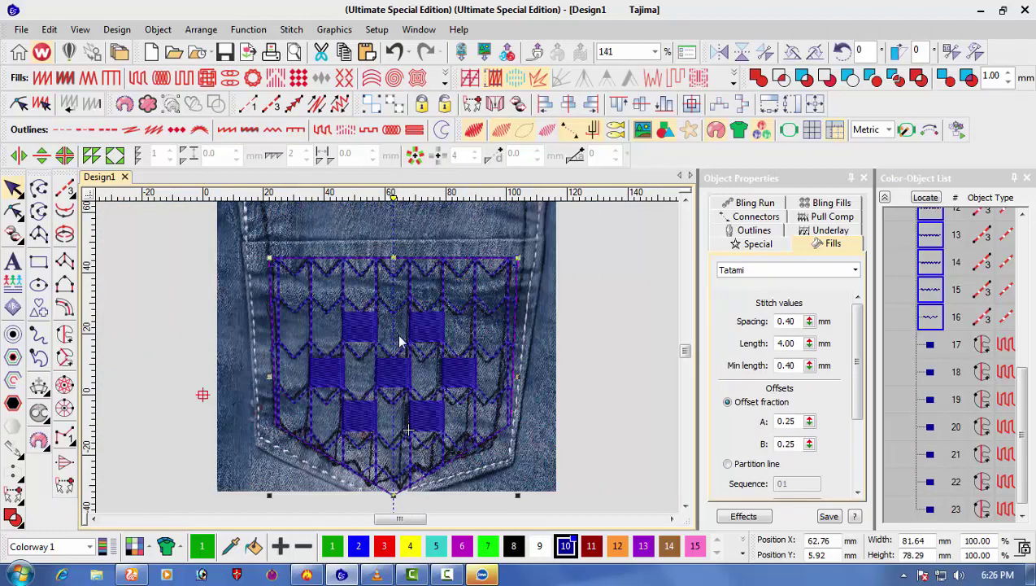
{"action": "key", "text": "d"}
{"action": "left_click", "coordinate": [506, 377]}
{"action": "key", "text": "z"}
{"action": "scroll", "coordinate": [465, 392], "scroll_direction": "down", "scroll_amount": 3}
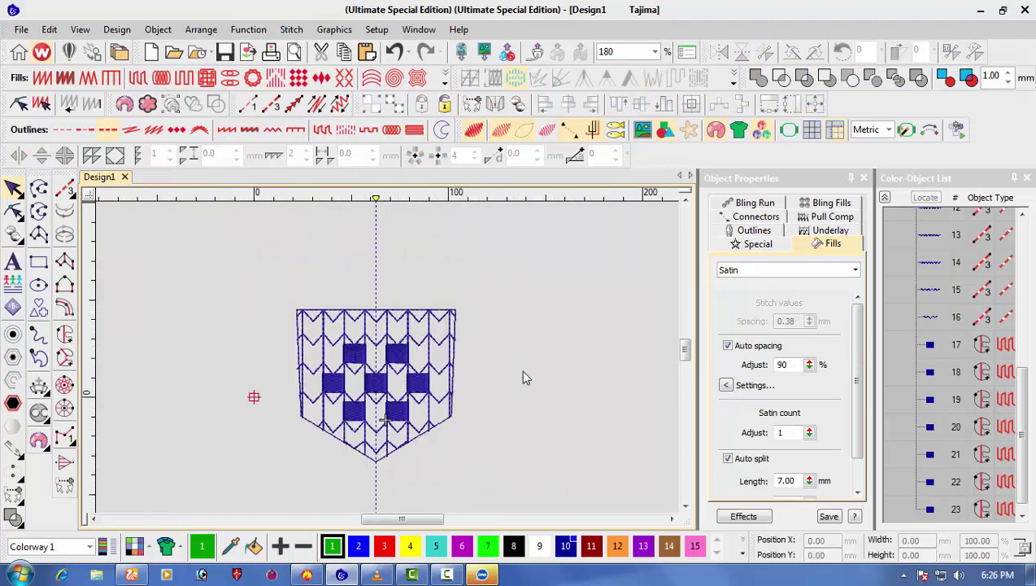
{"action": "scroll", "coordinate": [389, 366], "scroll_direction": "up", "scroll_amount": 2}
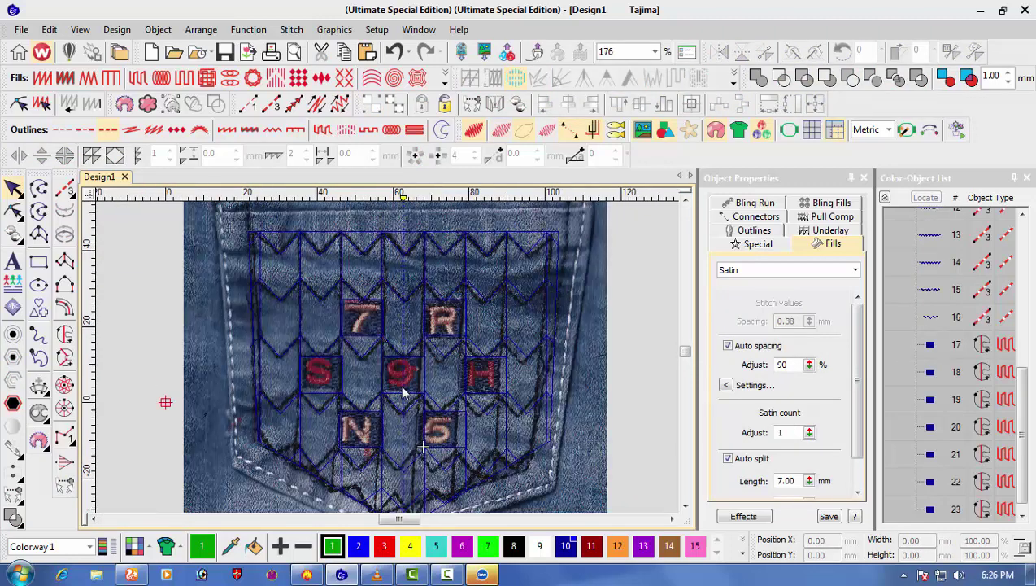
{"action": "scroll", "coordinate": [399, 357], "scroll_direction": "up", "scroll_amount": 2}
{"action": "scroll", "coordinate": [415, 372], "scroll_direction": "up", "scroll_amount": 1}
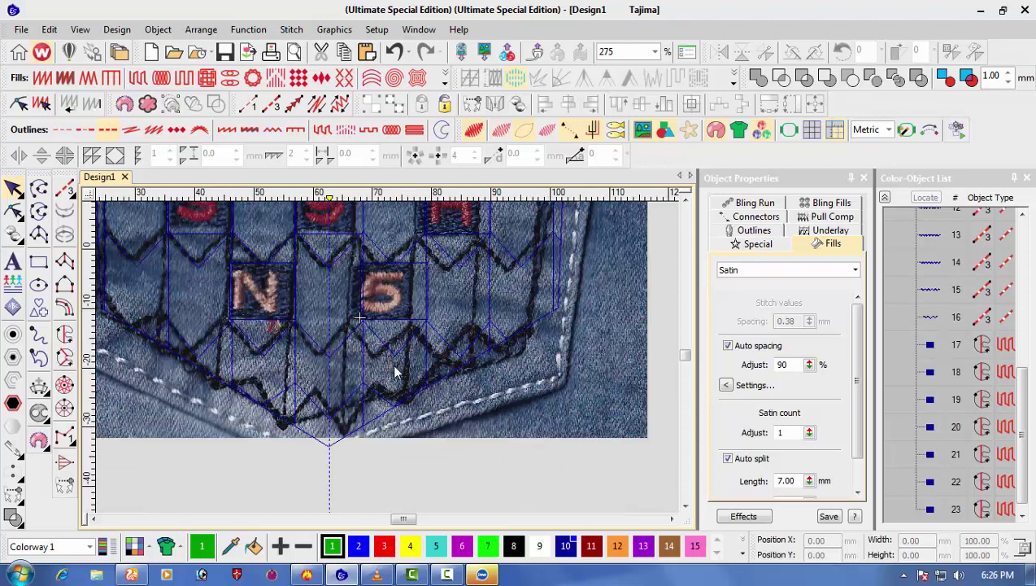
{"action": "scroll", "coordinate": [355, 304], "scroll_direction": "down", "scroll_amount": 3}
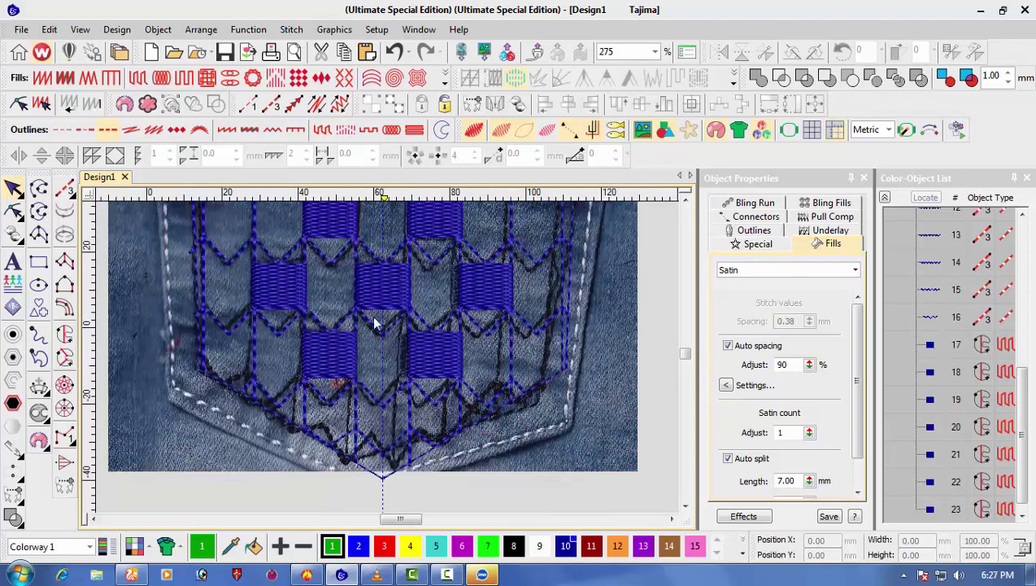
{"action": "scroll", "coordinate": [377, 325], "scroll_direction": "up", "scroll_amount": 4}
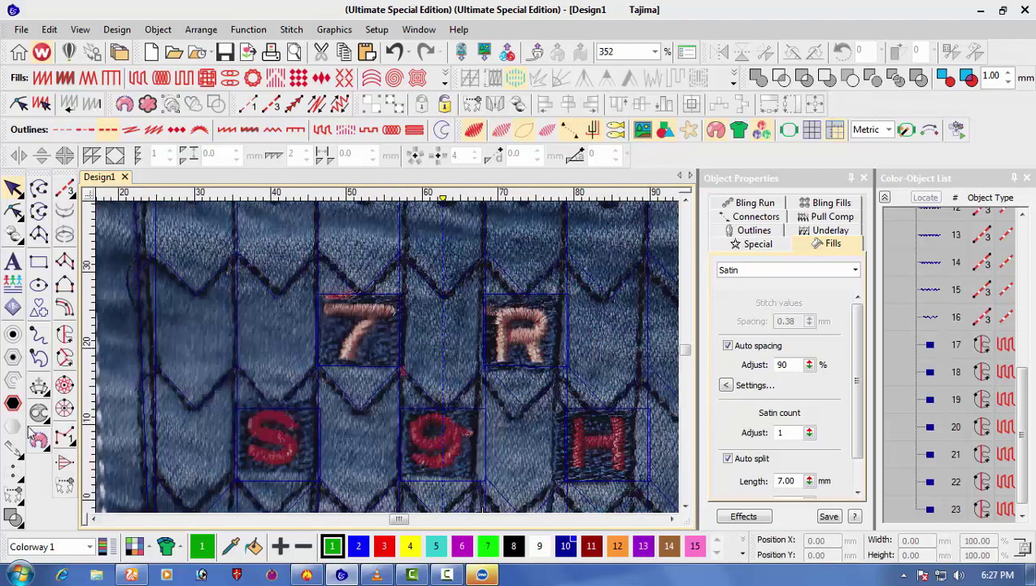
- Create the lettering "7" in the Block2 font and place it on the patch over the photo's 7
{"action": "left_click", "coordinate": [13, 261]}
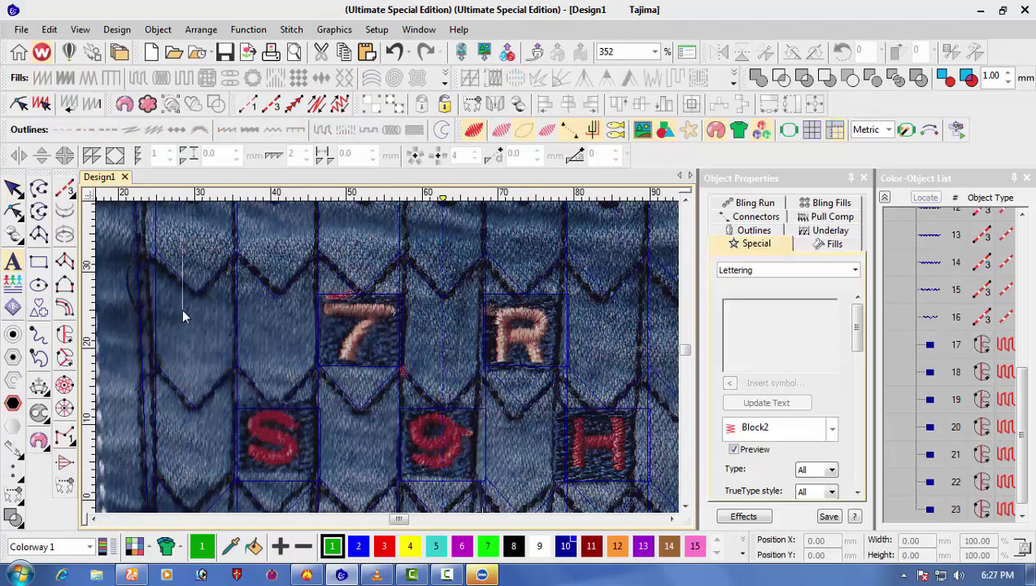
{"action": "type", "text": "7"}
{"action": "key", "text": "Return"}
{"action": "key", "text": "h"}
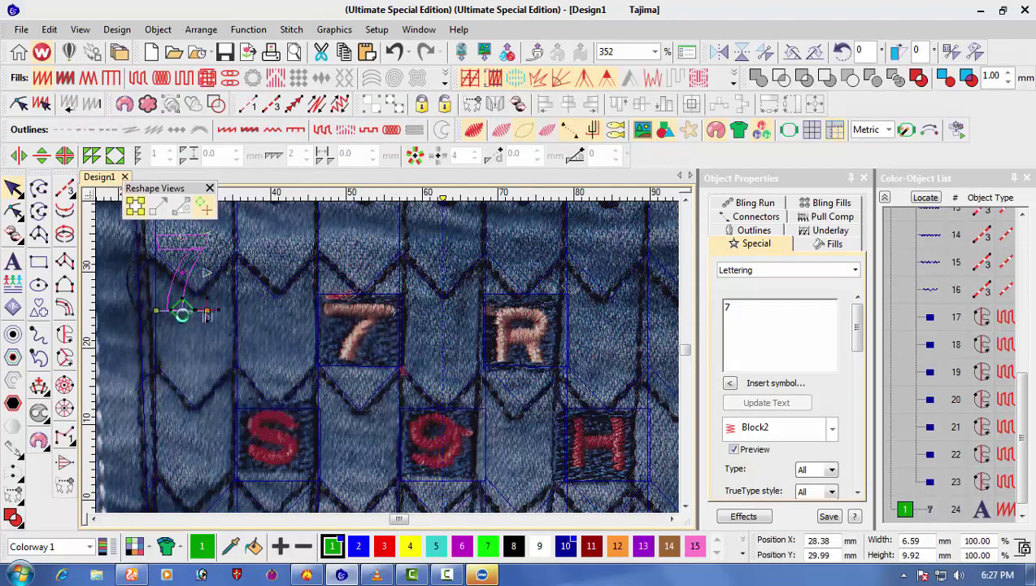
{"action": "key", "text": "Escape"}
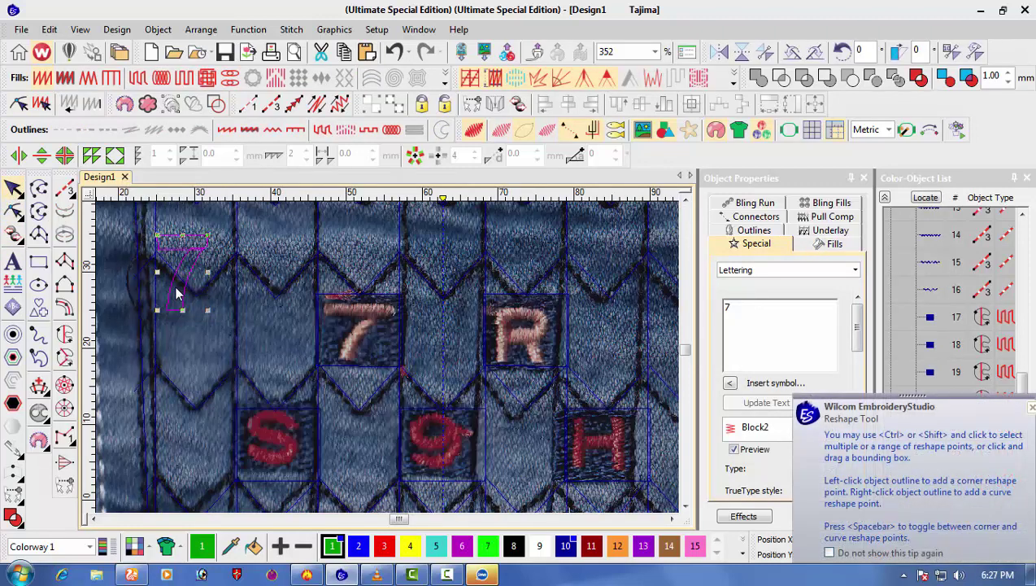
{"action": "left_click_drag", "start_coordinate": [178, 291], "coordinate": [354, 352]}
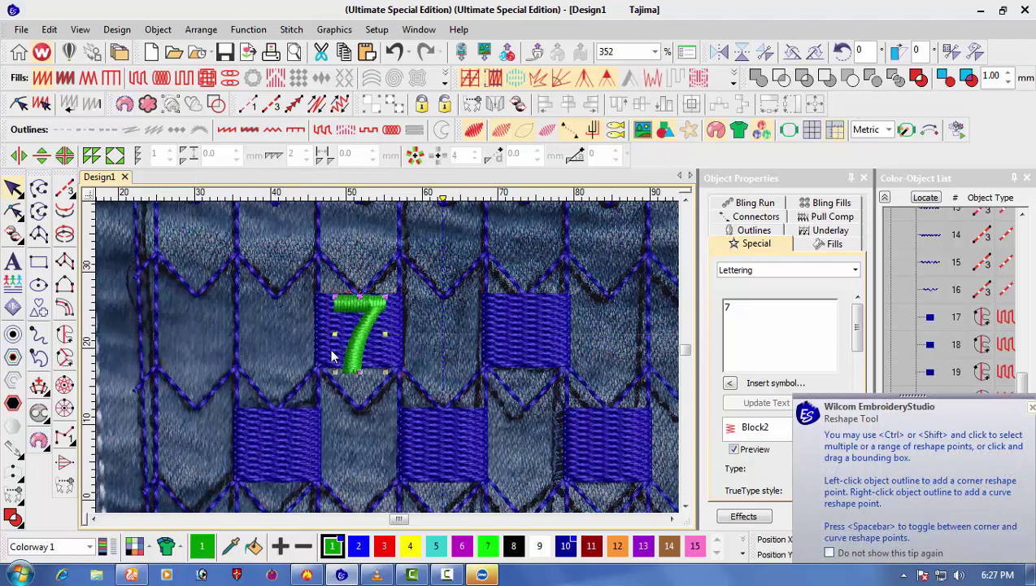
- Recolour the 7 with orange, colour 12, then resize and nudge it to match the 7 in the photo
{"action": "key", "text": "z"}
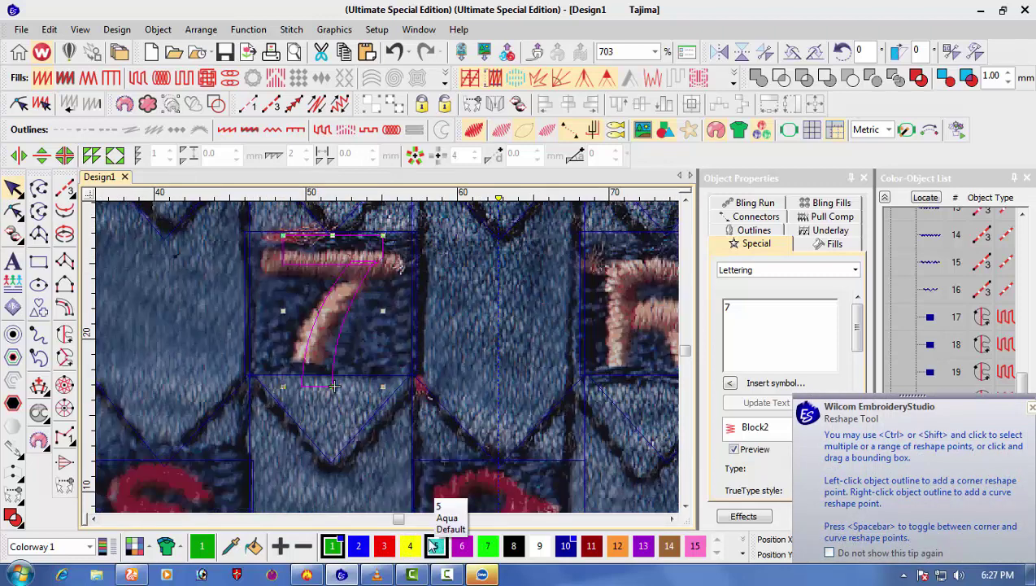
{"action": "left_click", "coordinate": [618, 550]}
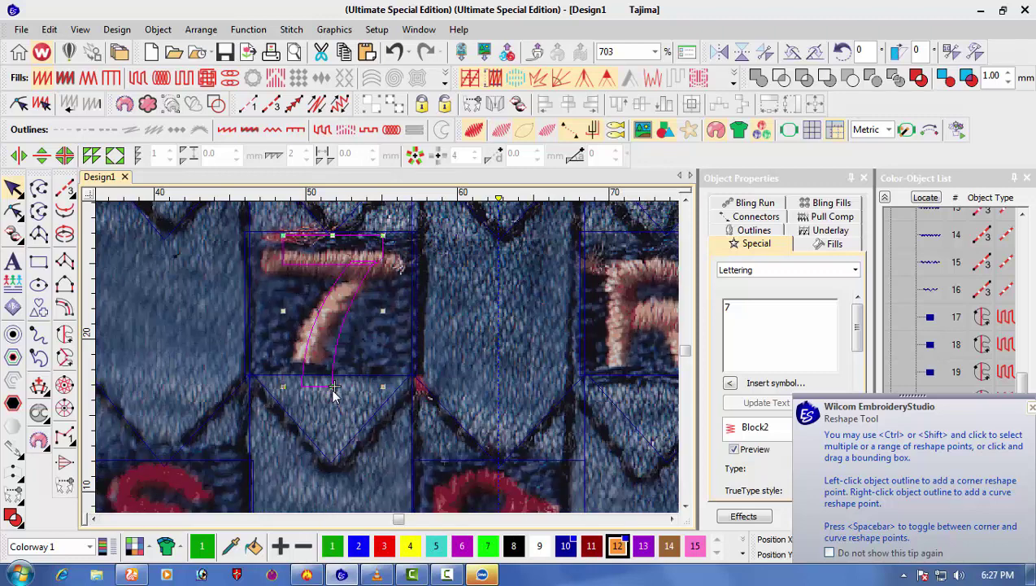
{"action": "left_click_drag", "start_coordinate": [334, 387], "coordinate": [333, 369]}
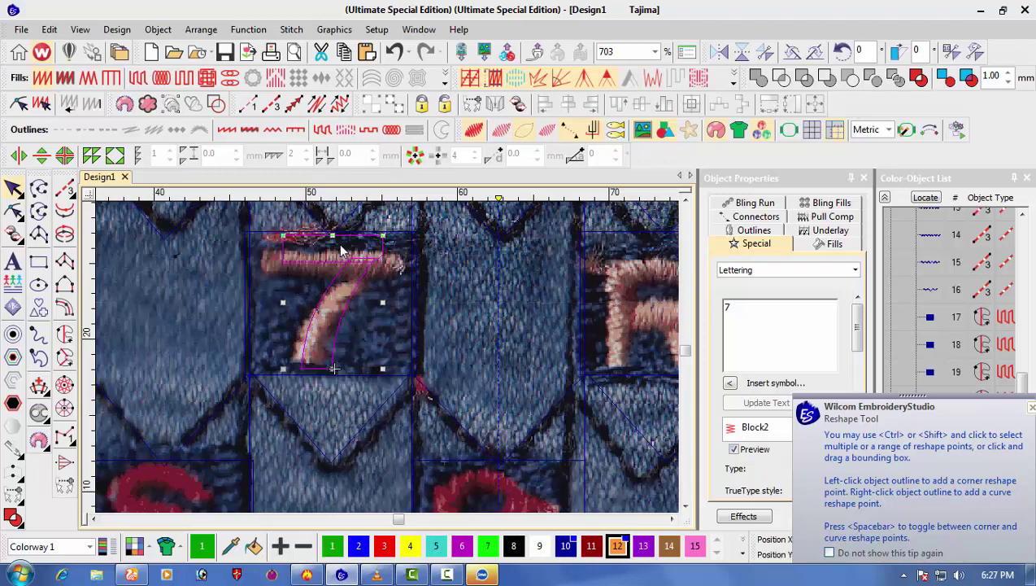
{"action": "left_click_drag", "start_coordinate": [333, 238], "coordinate": [333, 249]}
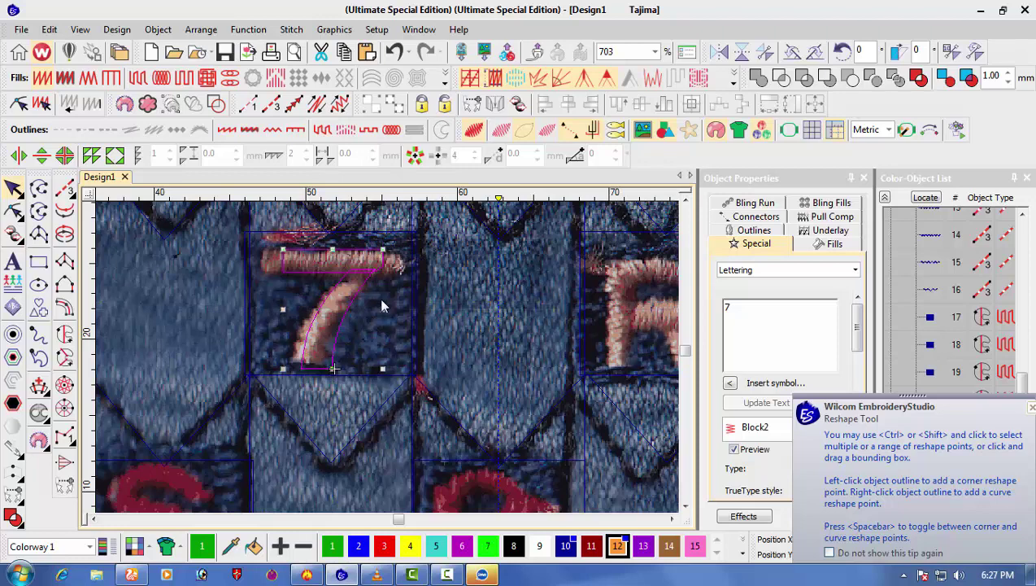
{"action": "left_click_drag", "start_coordinate": [382, 309], "coordinate": [400, 317]}
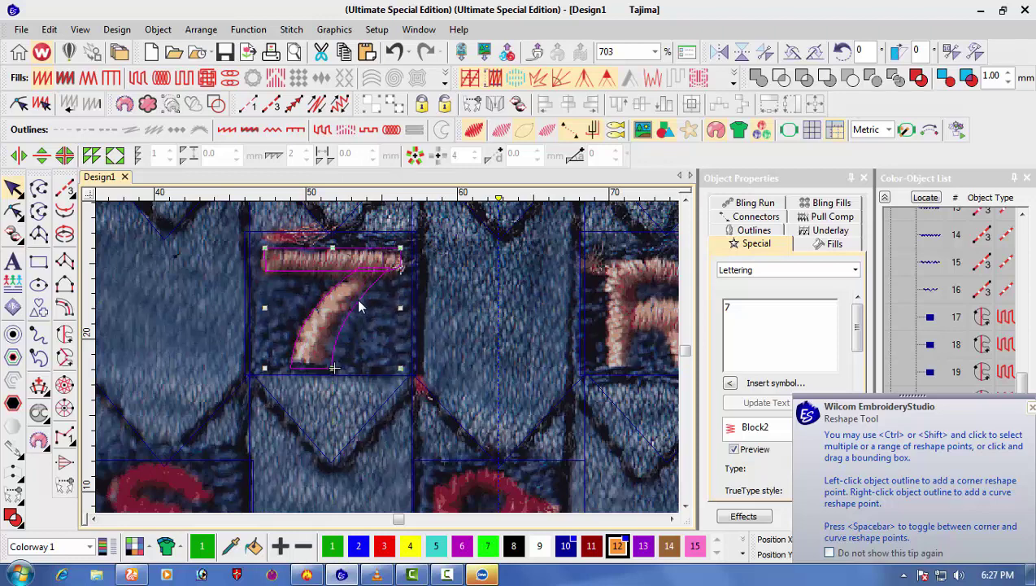
{"action": "key", "text": "Up"}
{"action": "key", "text": "Up"}
{"action": "key", "text": "Up"}
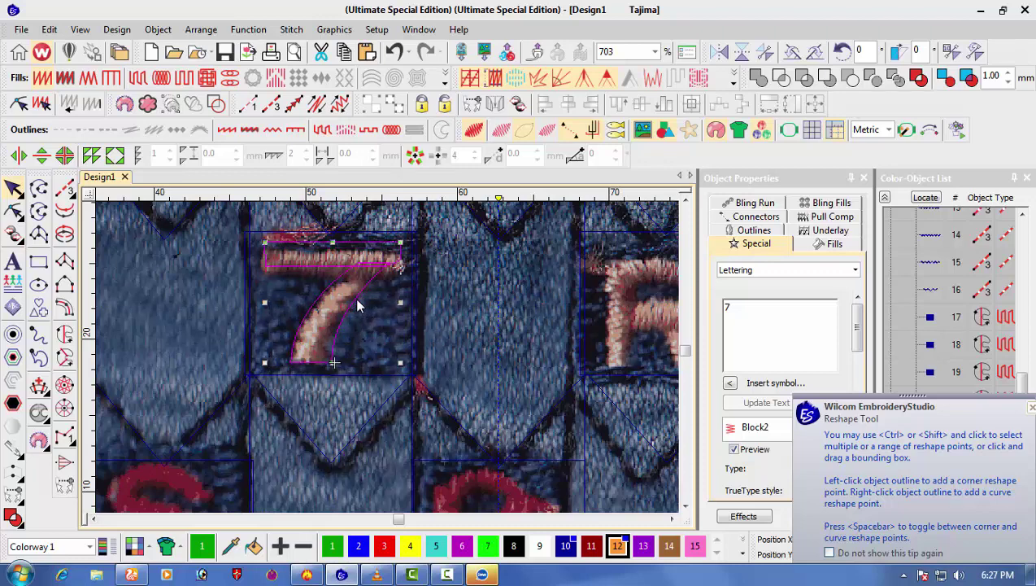
{"action": "scroll", "coordinate": [378, 299], "scroll_direction": "down", "scroll_amount": 1}
{"action": "key", "text": "s"}
{"action": "key", "text": "s"}
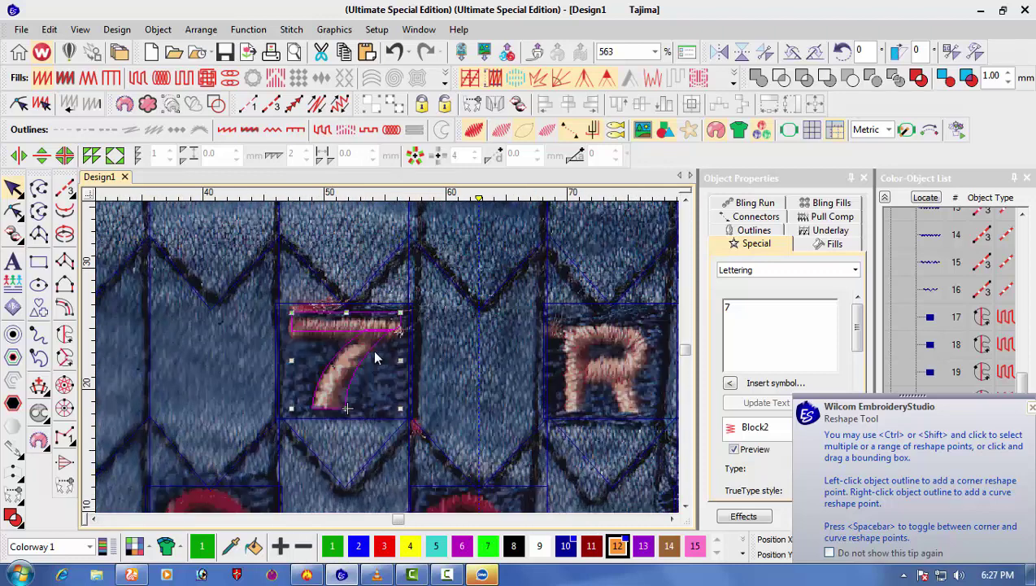
- Place a copy of the 7 over the R patch and change its text to "R"
{"action": "left_click_drag", "start_coordinate": [363, 360], "coordinate": [625, 386]}
{"action": "scroll", "coordinate": [605, 337], "scroll_direction": "down", "scroll_amount": 1}
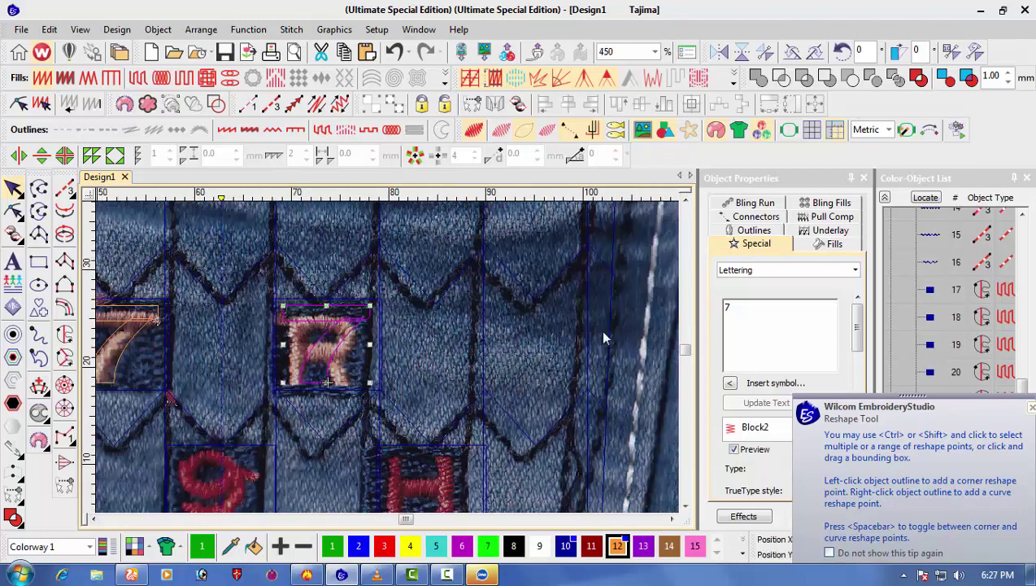
{"action": "left_click", "coordinate": [761, 305]}
{"action": "type", "text": "R"}
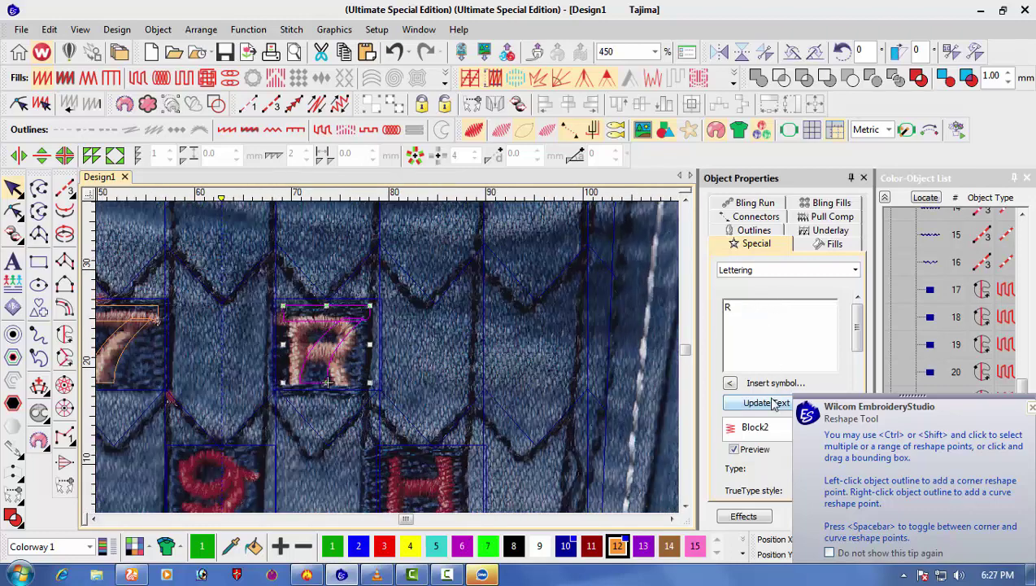
{"action": "left_click", "coordinate": [767, 402]}
{"action": "scroll", "coordinate": [409, 366], "scroll_direction": "up", "scroll_amount": 1}
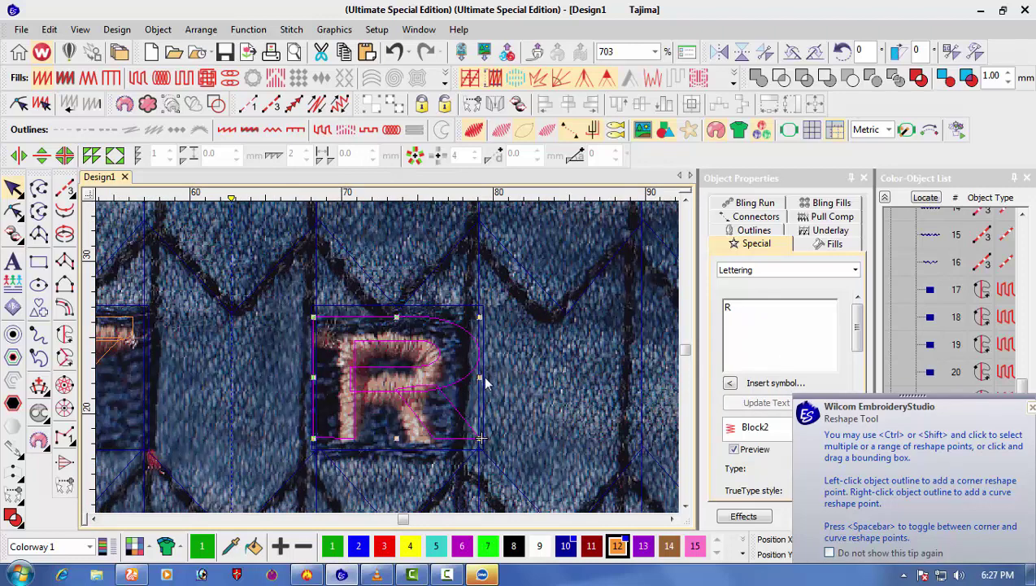
- Narrow the R evenly about its centre to about 6.8 mm wide to fit the R in the photo
{"action": "left_click_drag", "start_coordinate": [479, 378], "coordinate": [420, 373]}
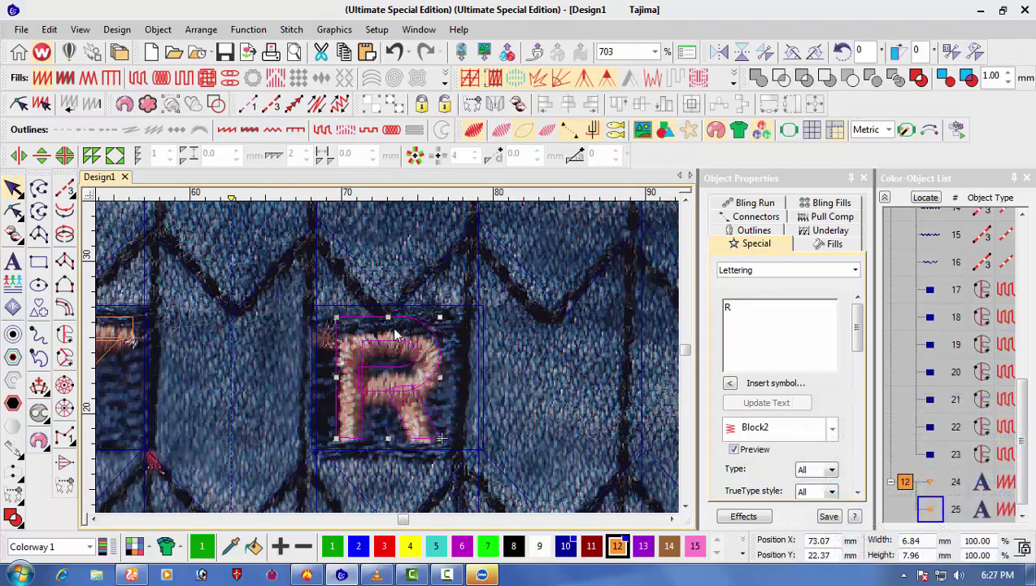
{"action": "left_click_drag", "start_coordinate": [389, 318], "coordinate": [388, 317]}
{"action": "scroll", "coordinate": [407, 364], "scroll_direction": "down", "scroll_amount": 2}
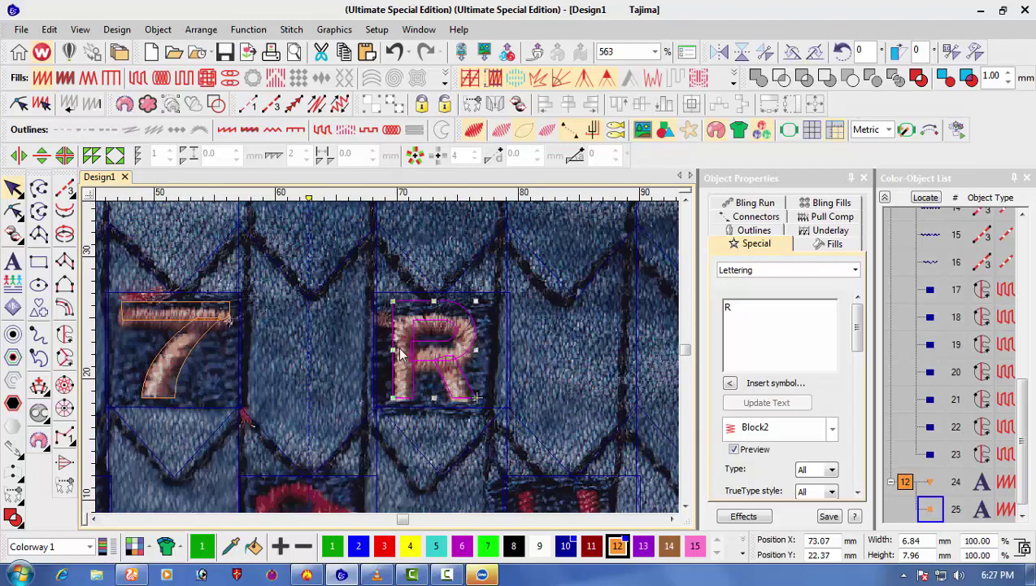
- Duplicate the R over the H patch, change its text to "H" and nudge it sideways
{"action": "scroll", "coordinate": [382, 368], "scroll_direction": "down", "scroll_amount": 2}
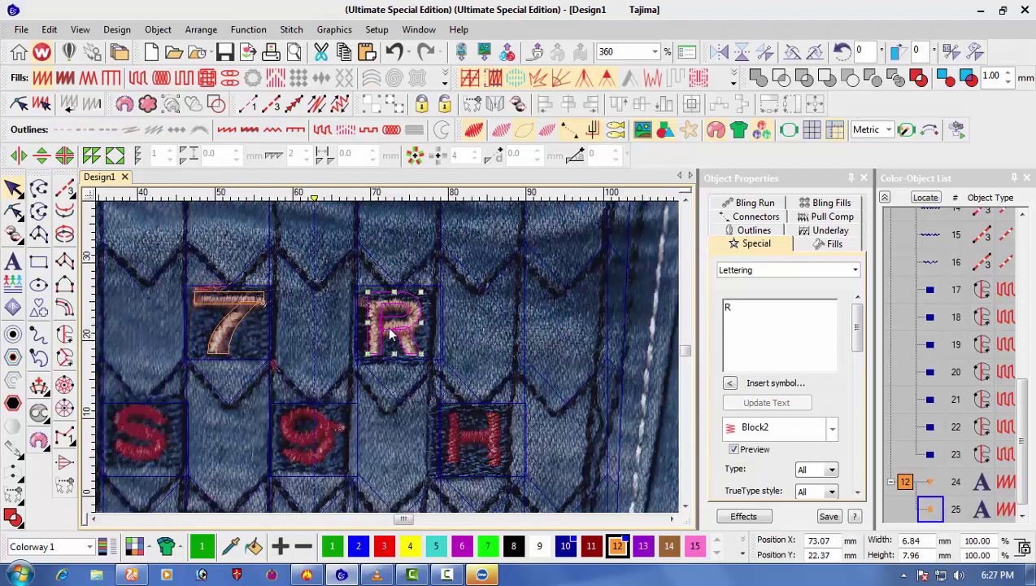
{"action": "key", "text": "ctrl+v"}
{"action": "left_click_drag", "start_coordinate": [392, 334], "coordinate": [481, 451]}
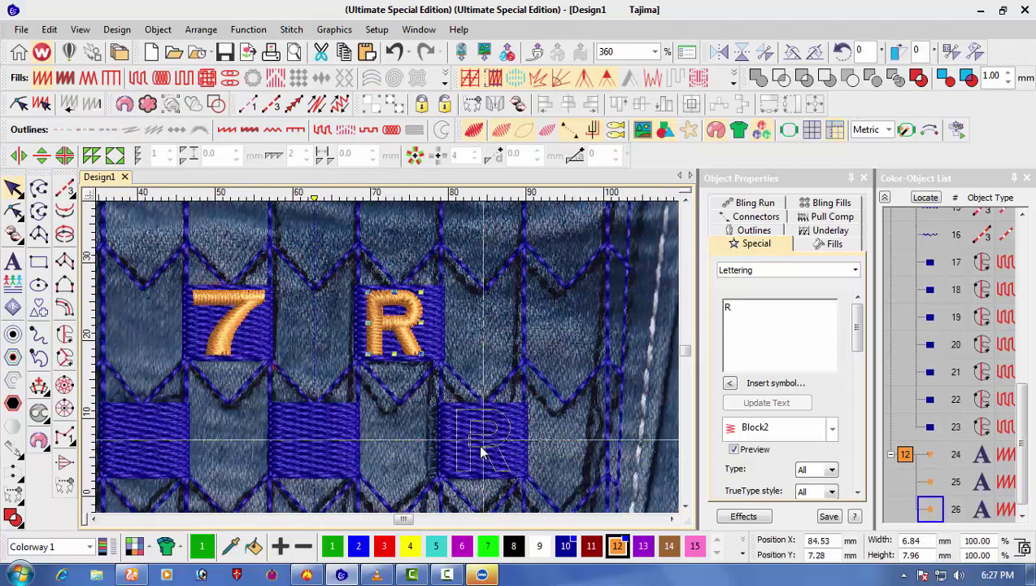
{"action": "scroll", "coordinate": [481, 451], "scroll_direction": "up", "scroll_amount": 1}
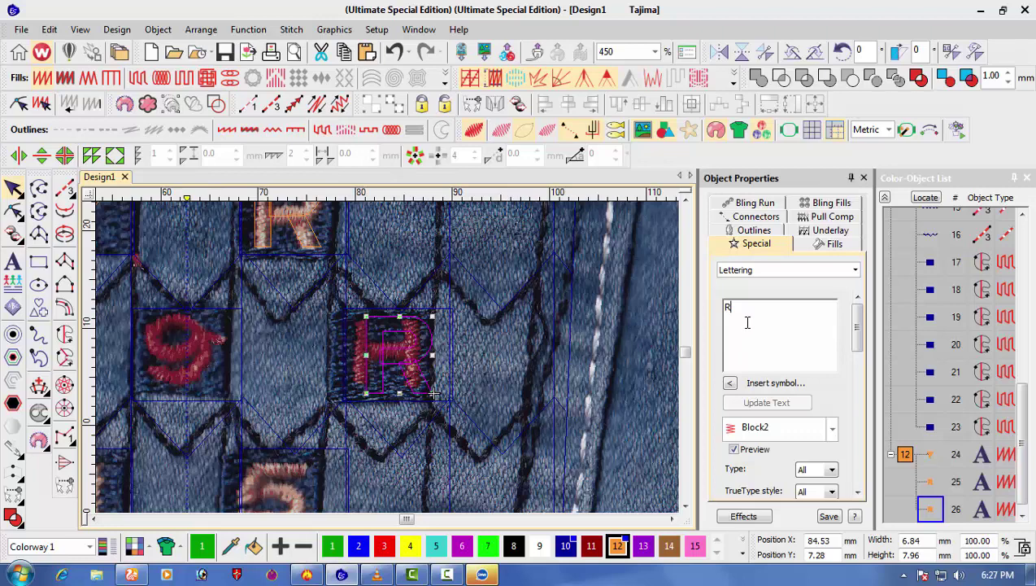
{"action": "type", "text": "H"}
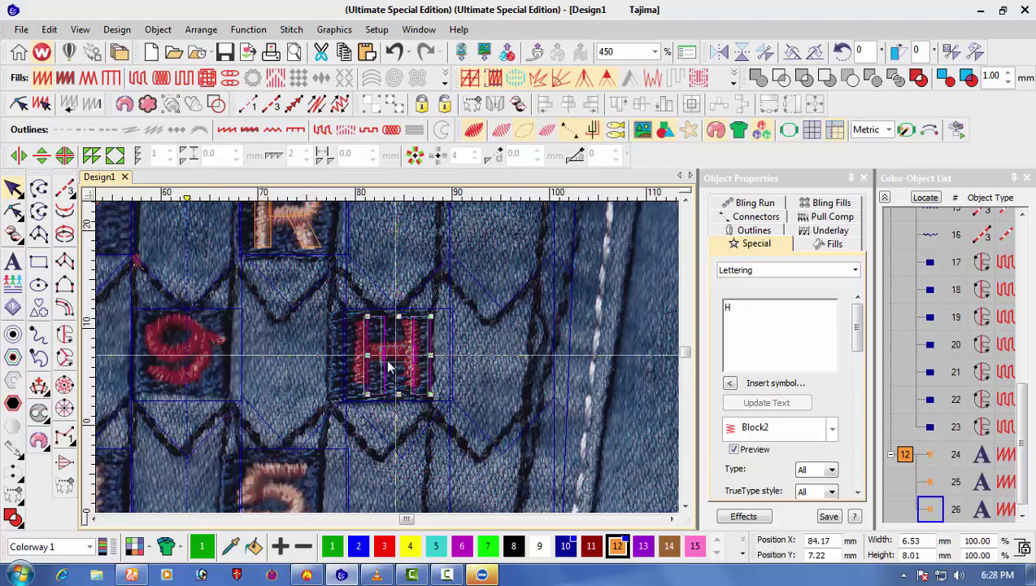
{"action": "key", "text": "Left"}
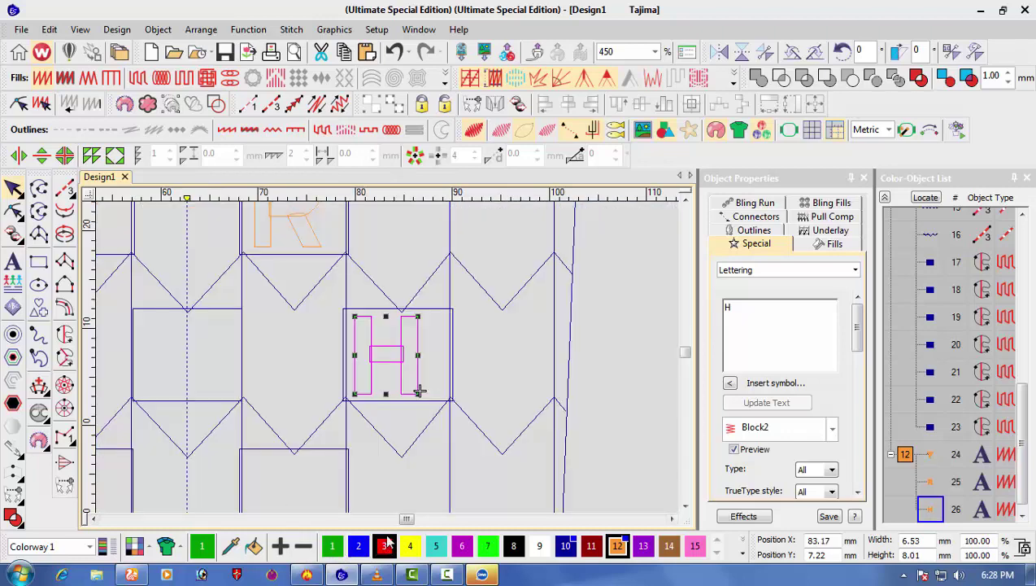
- Recolour the H with red, colour 3, and nudge it to the middle of its blue patch
{"action": "left_click", "coordinate": [384, 546]}
{"action": "scroll", "coordinate": [416, 391], "scroll_direction": "up", "scroll_amount": 2}
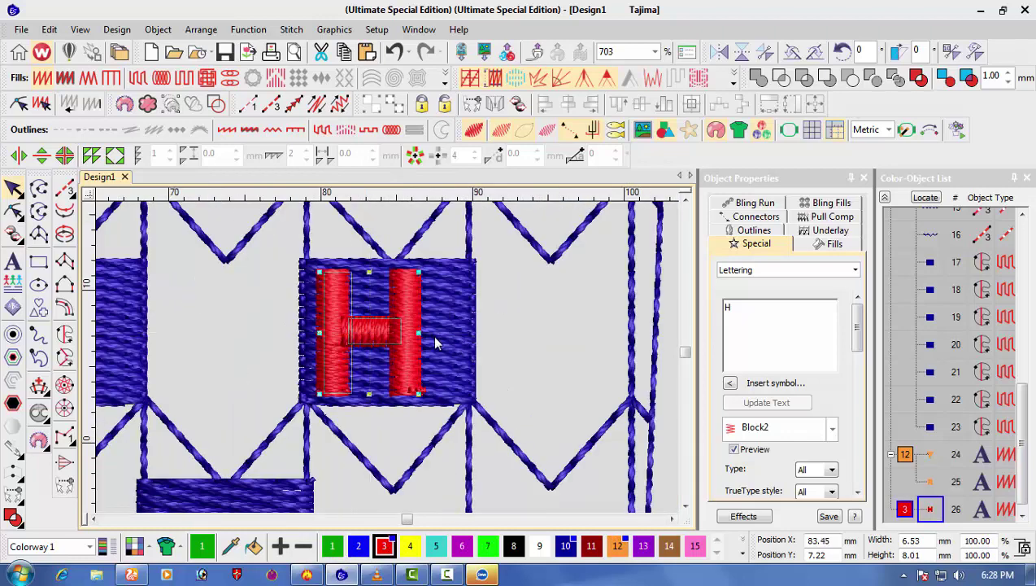
{"action": "key", "text": "Right"}
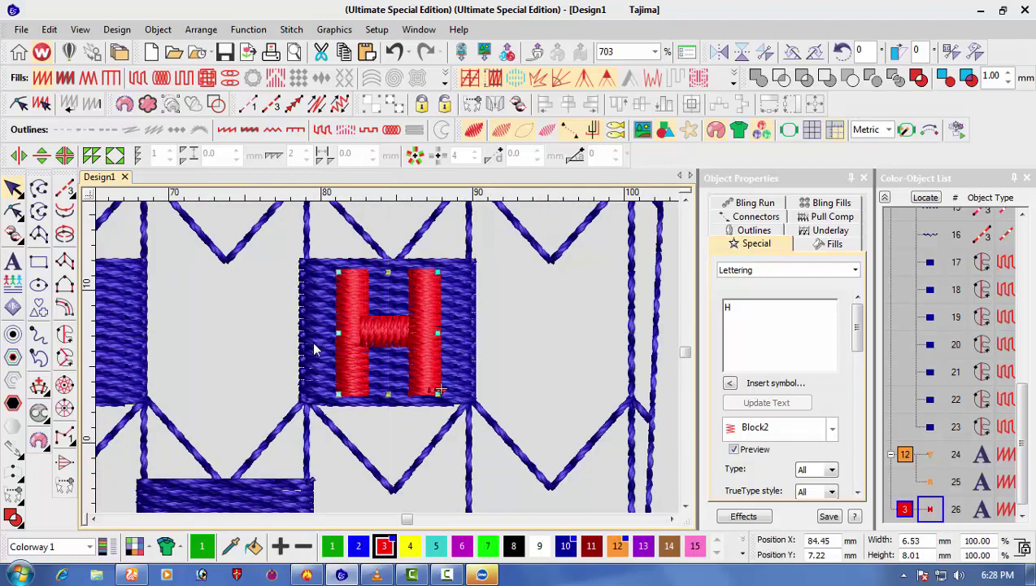
{"action": "scroll", "coordinate": [312, 341], "scroll_direction": "down", "scroll_amount": 2}
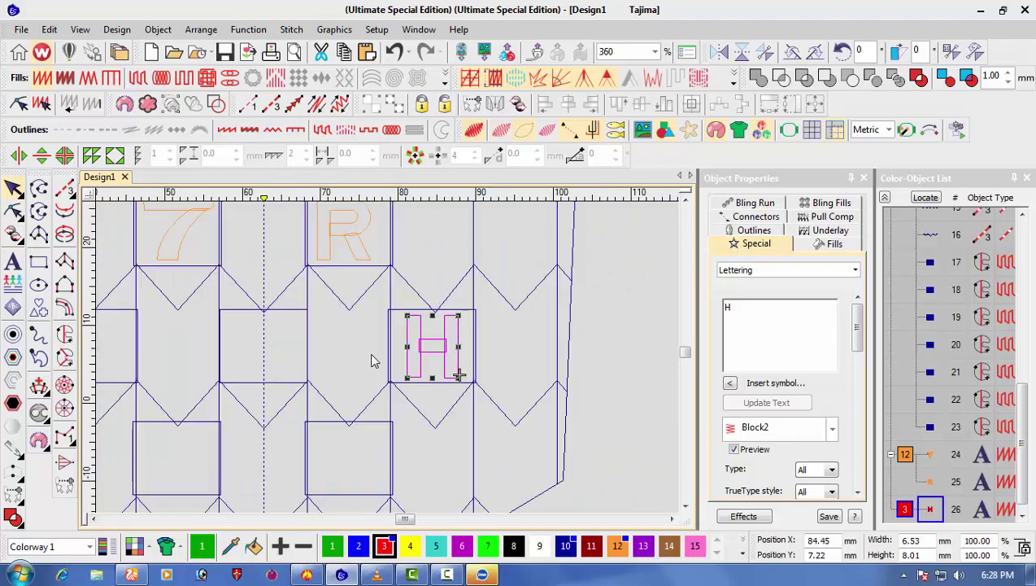
- Duplicate the red H over the 9 patch and change the copy's text to "9"
{"action": "key", "text": "ctrl+v"}
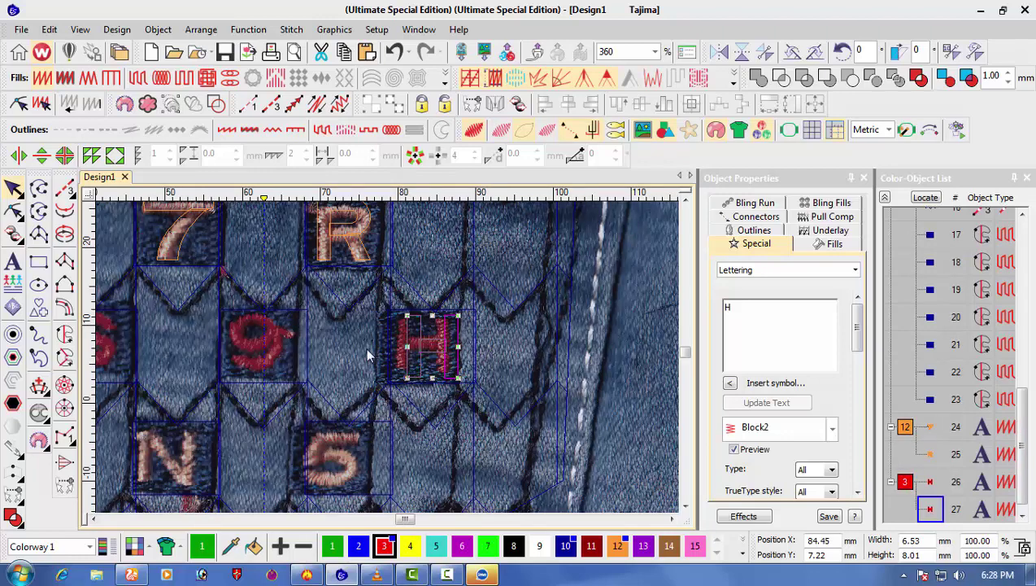
{"action": "left_click_drag", "start_coordinate": [430, 360], "coordinate": [258, 365]}
{"action": "scroll", "coordinate": [258, 364], "scroll_direction": "up", "scroll_amount": 1}
{"action": "key", "text": "Right"}
{"action": "scroll", "coordinate": [409, 358], "scroll_direction": "up", "scroll_amount": 1}
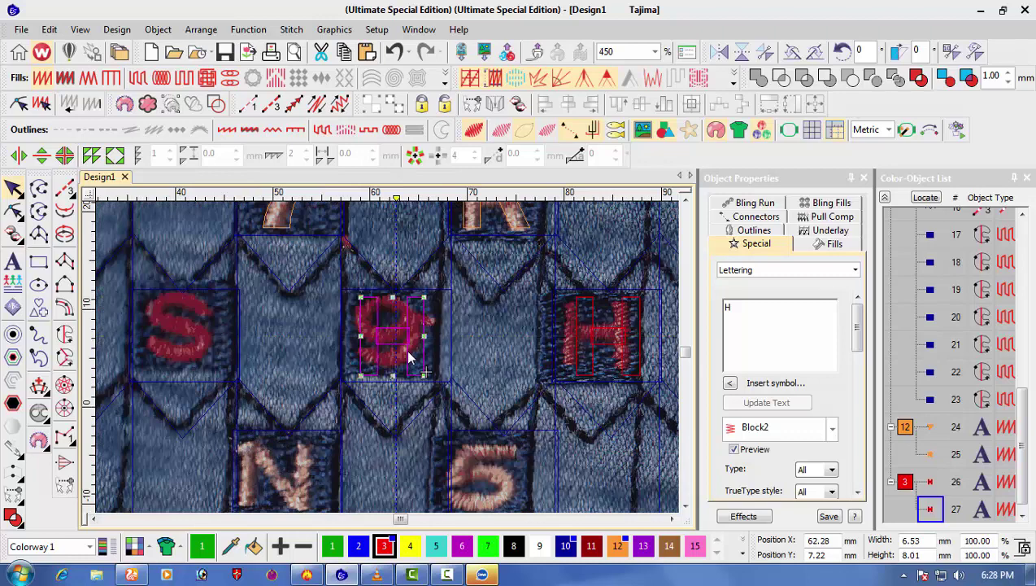
{"action": "left_click", "coordinate": [751, 330]}
{"action": "type", "text": "9"}
{"action": "left_click", "coordinate": [769, 402]}
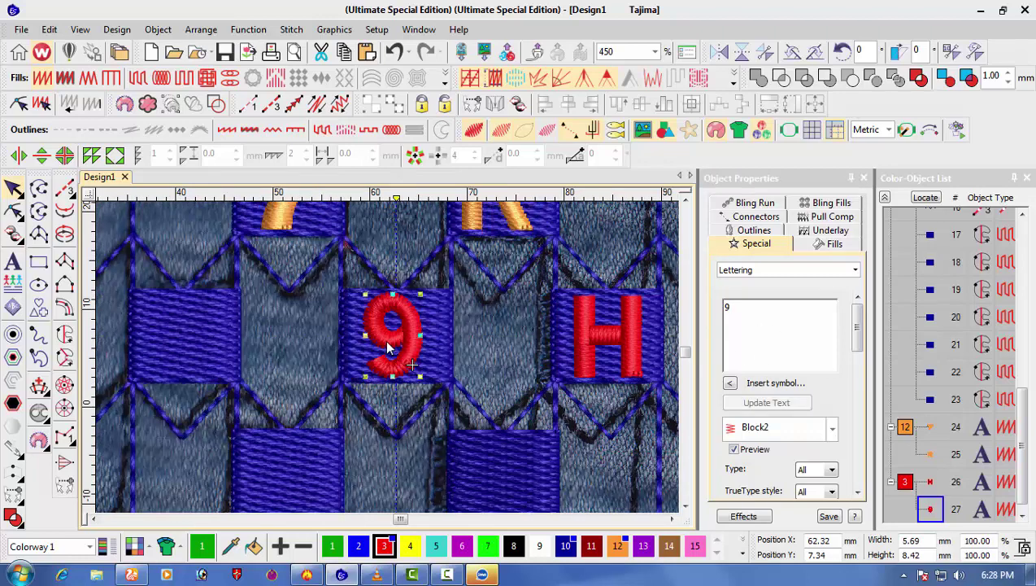
- Nudge the 9 slightly and widen it evenly to about 7.5 mm to match the 9 in the photo
{"action": "scroll", "coordinate": [388, 364], "scroll_direction": "up", "scroll_amount": 1}
{"action": "key", "text": "Left"}
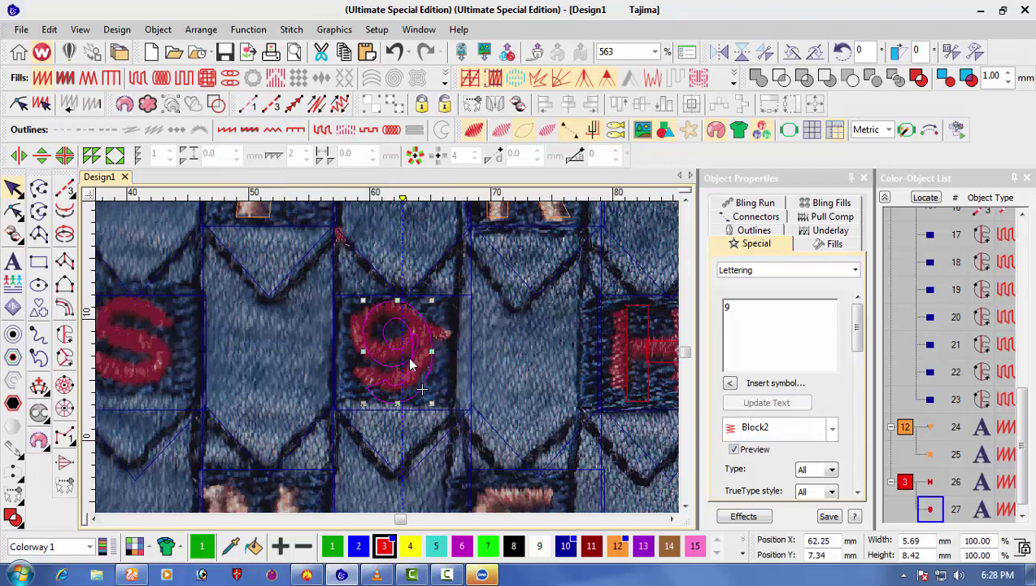
{"action": "key", "text": "s"}
{"action": "key", "text": "s"}
{"action": "left_click_drag", "start_coordinate": [432, 352], "coordinate": [442, 357]}
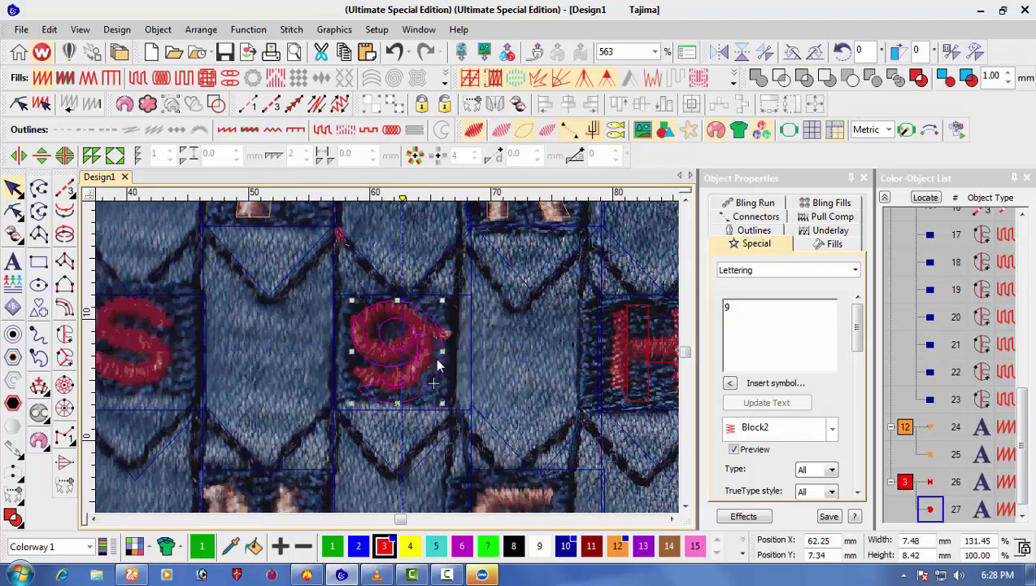
- Nudge the red 9 sideways to line it up with the middle of its blue patch, and deselect it
{"action": "key", "text": "ctrl+z"}
{"action": "left_click_drag", "start_coordinate": [435, 360], "coordinate": [430, 357]}
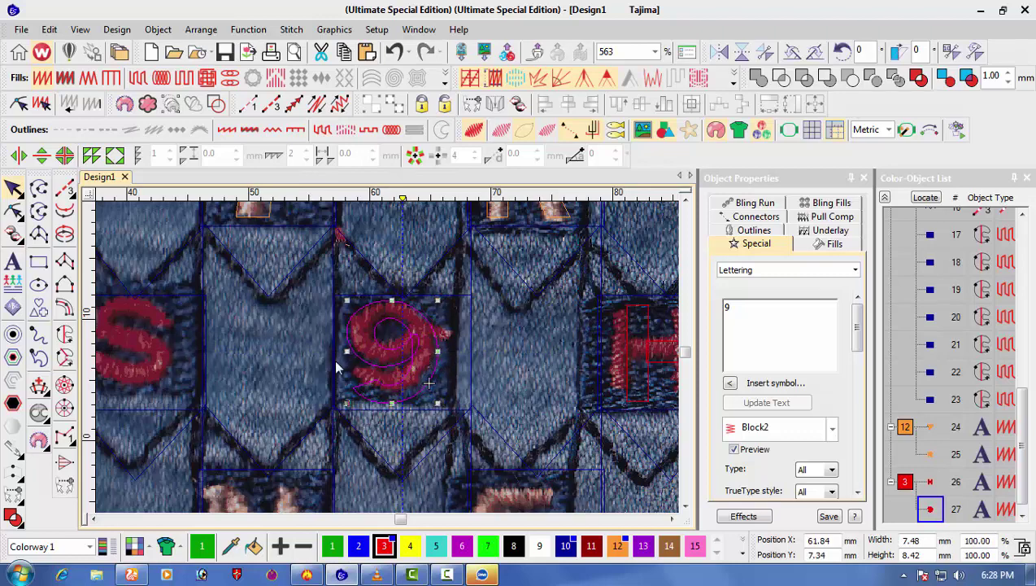
{"action": "key", "text": "t"}
{"action": "scroll", "coordinate": [370, 360], "scroll_direction": "down", "scroll_amount": 1}
{"action": "scroll", "coordinate": [342, 359], "scroll_direction": "up", "scroll_amount": 1}
{"action": "key", "text": "t"}
{"action": "scroll", "coordinate": [488, 354], "scroll_direction": "down", "scroll_amount": 1}
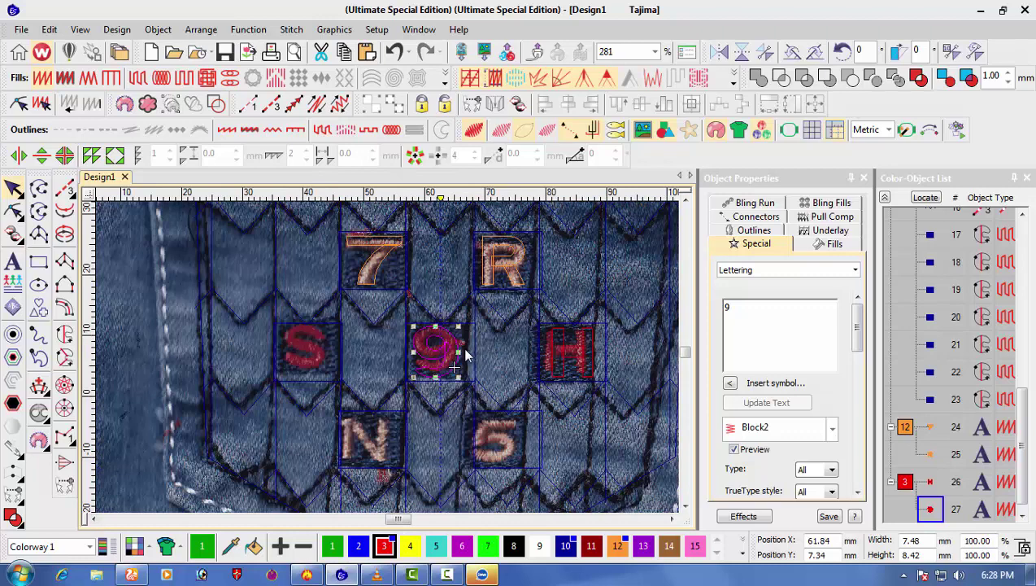
{"action": "key", "text": "Escape"}
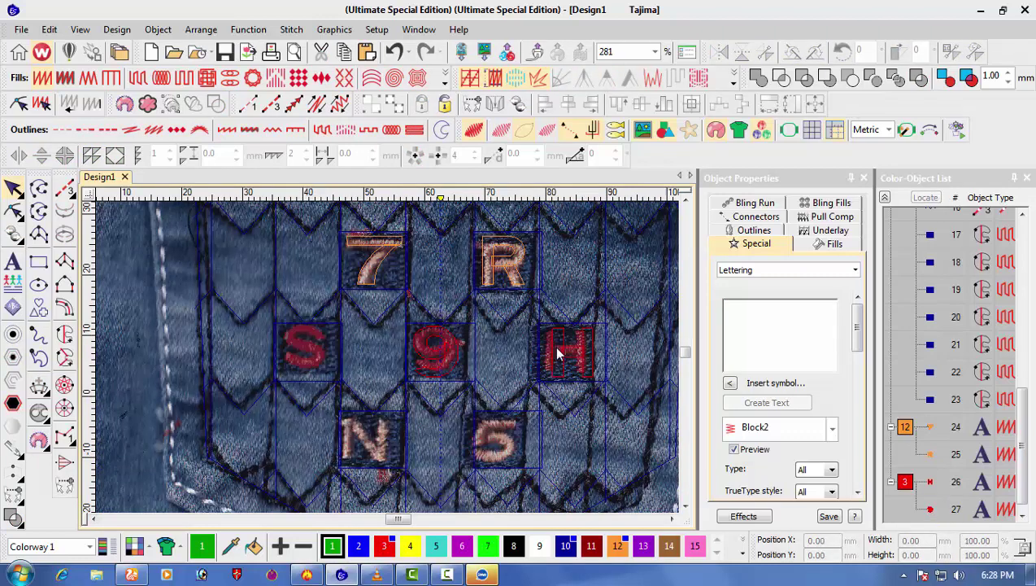
{"action": "key", "text": "t"}
{"action": "left_click", "coordinate": [450, 356]}
{"action": "key", "text": "ctrl+d"}
{"action": "left_click_drag", "start_coordinate": [452, 356], "coordinate": [318, 357]}
{"action": "left_click", "coordinate": [322, 370]}
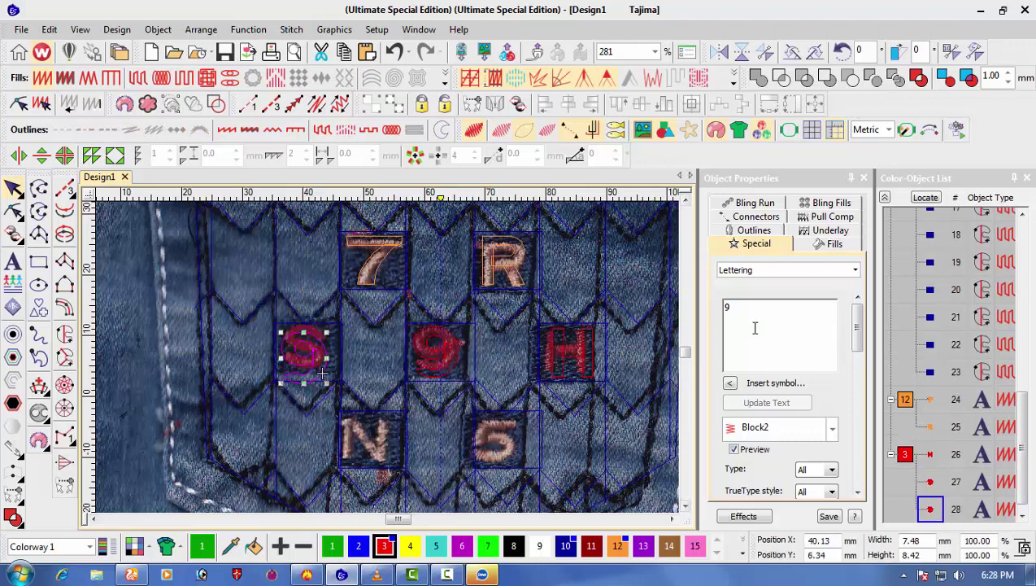
{"action": "type", "text": "S"}
{"action": "left_click", "coordinate": [789, 403]}
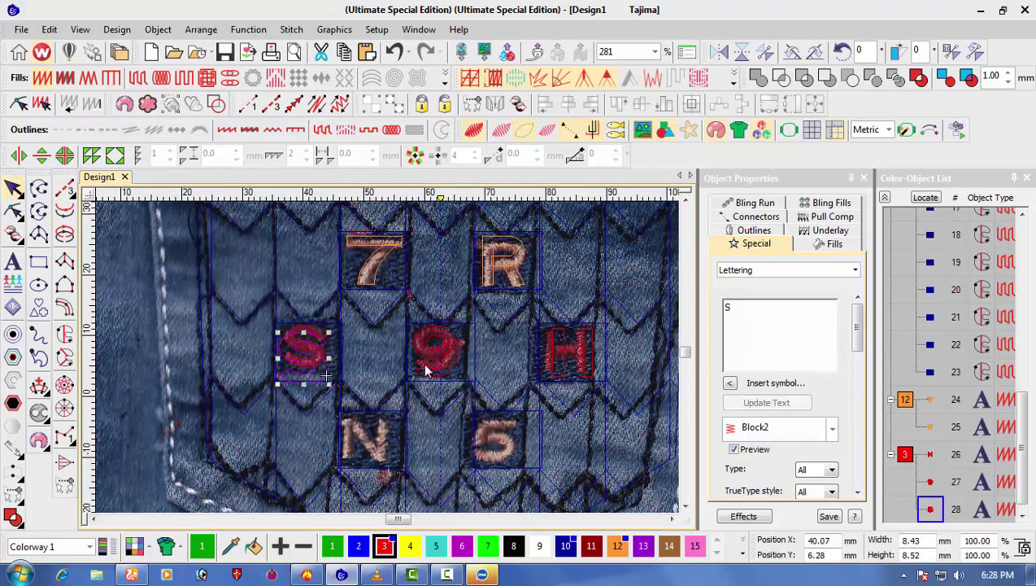
{"action": "scroll", "coordinate": [308, 368], "scroll_direction": "up", "scroll_amount": 1}
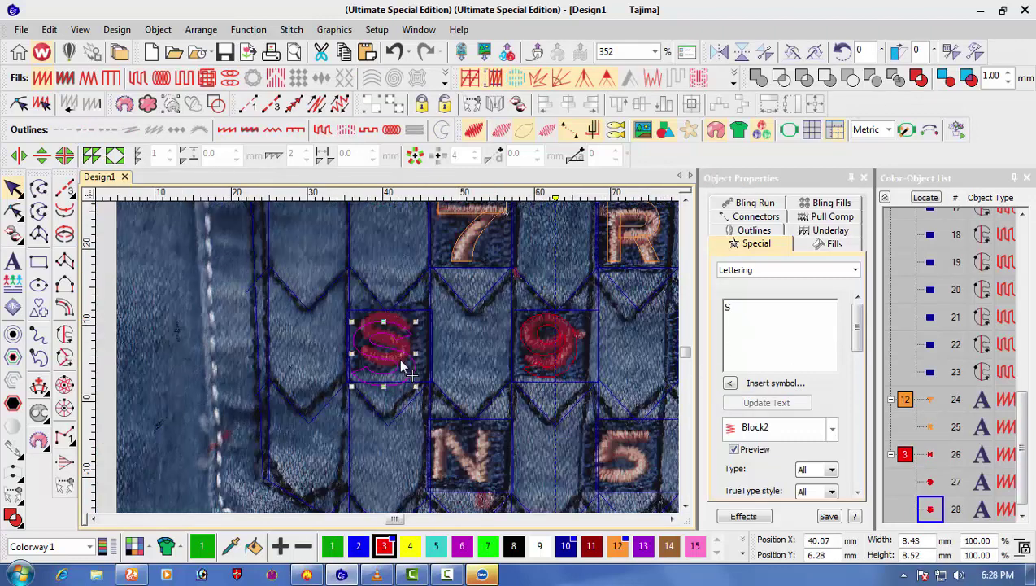
- Duplicate the red 9 over the S patch and change the copy's text to "S"
{"action": "left_click", "coordinate": [561, 361]}
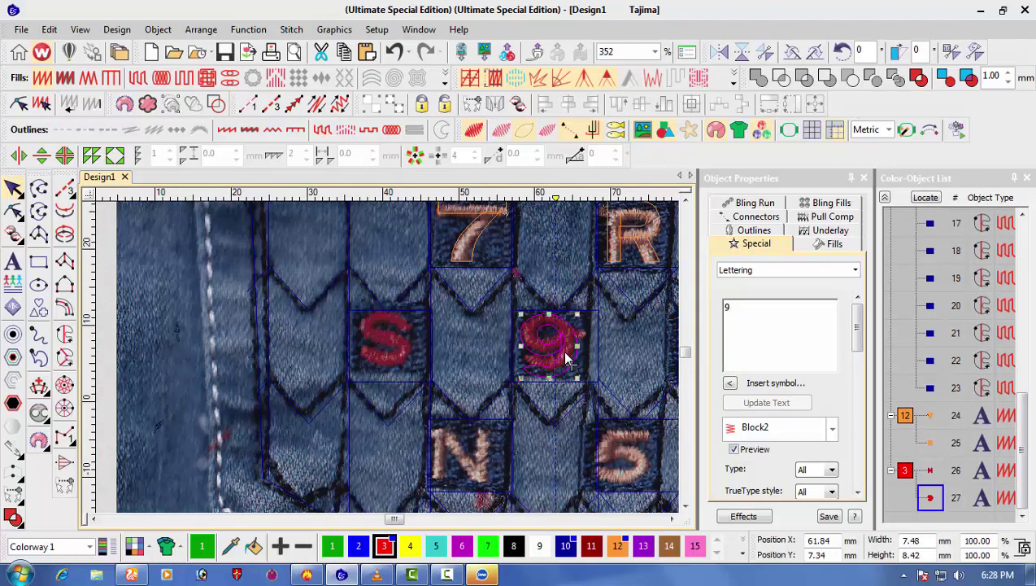
{"action": "key", "text": "ctrl+d"}
{"action": "left_click_drag", "start_coordinate": [565, 354], "coordinate": [404, 354]}
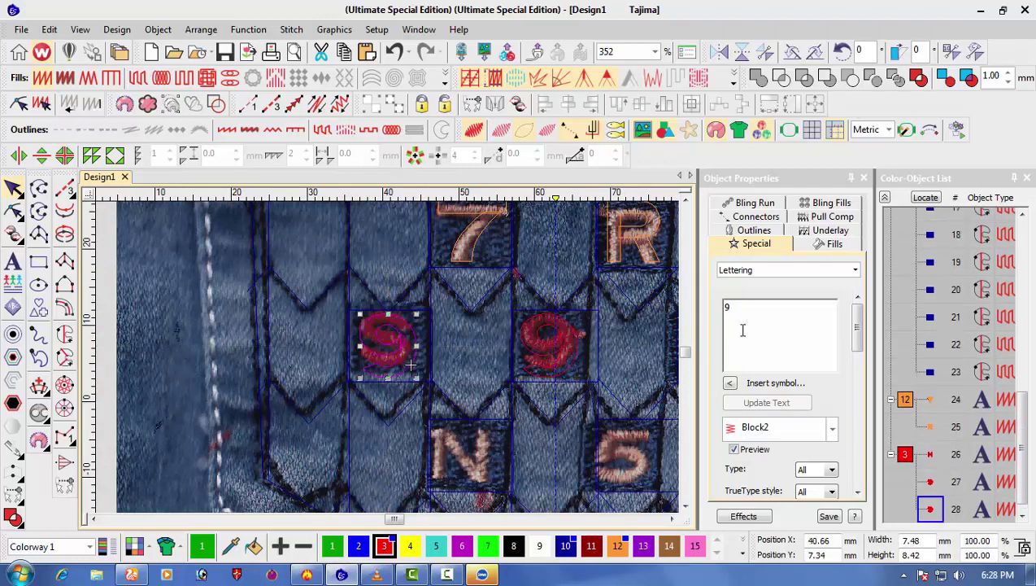
{"action": "type", "text": "S"}
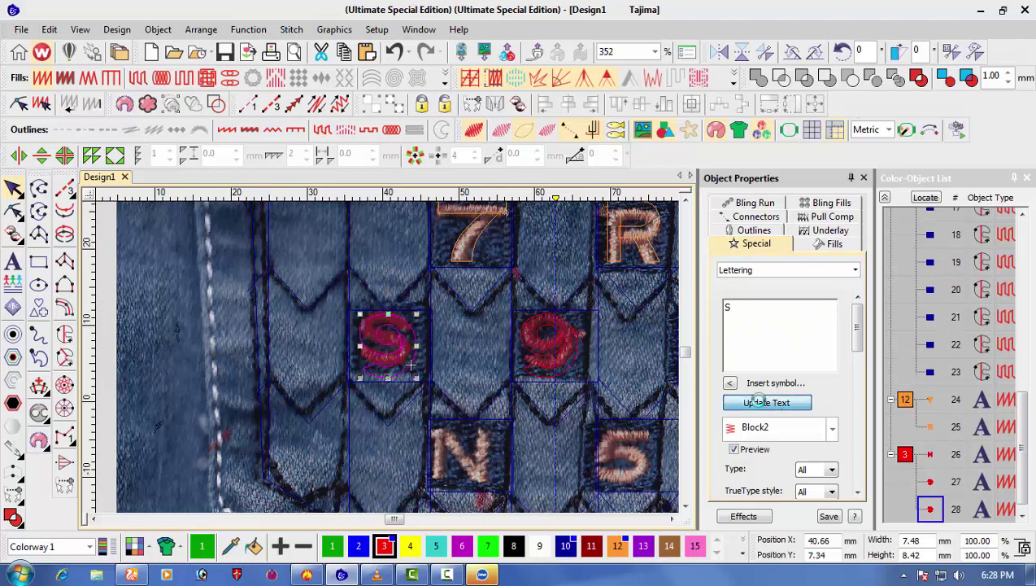
{"action": "scroll", "coordinate": [391, 362], "scroll_direction": "up", "scroll_amount": 2}
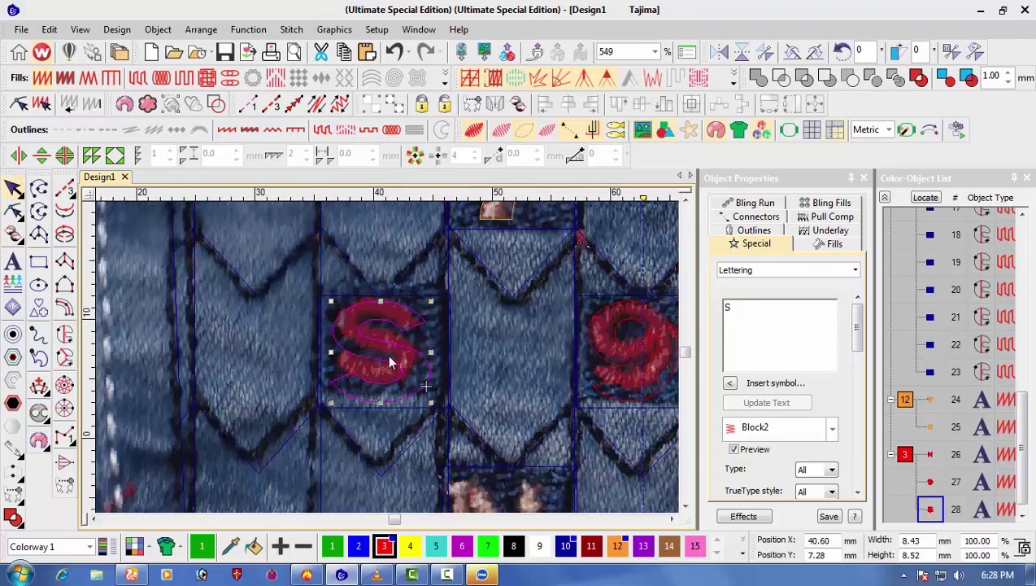
- Narrow the S evenly to about 7.7 mm wide to match the S in the photo, and deselect it
{"action": "left_click_drag", "start_coordinate": [429, 353], "coordinate": [425, 354]}
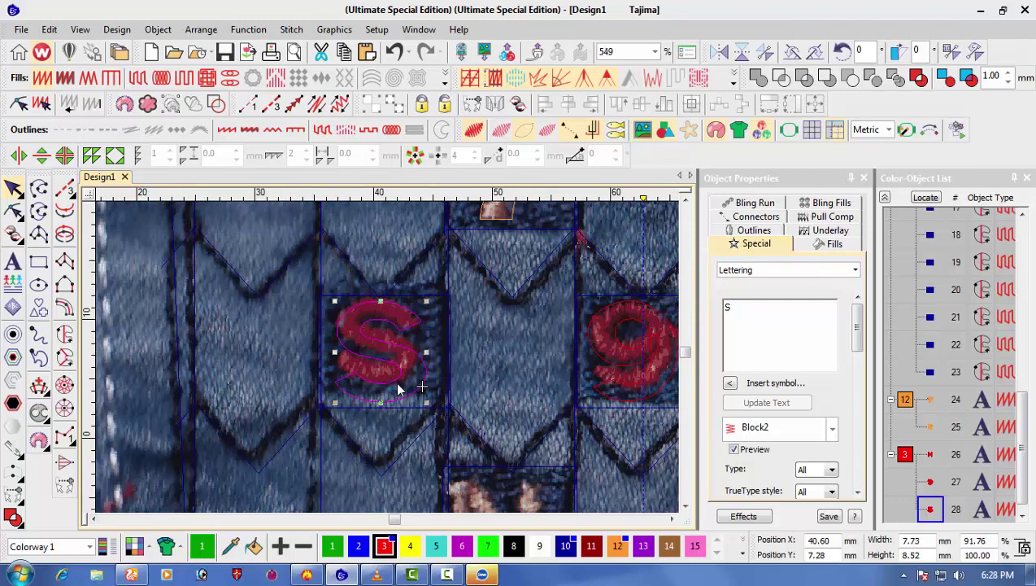
{"action": "left_click_drag", "start_coordinate": [380, 400], "coordinate": [380, 400]}
{"action": "key", "text": "t"}
{"action": "key", "text": "shift+z"}
{"action": "left_click", "coordinate": [440, 355]}
{"action": "key", "text": "t"}
{"action": "scroll", "coordinate": [407, 387], "scroll_direction": "down", "scroll_amount": 1}
{"action": "scroll", "coordinate": [390, 378], "scroll_direction": "up", "scroll_amount": 2}
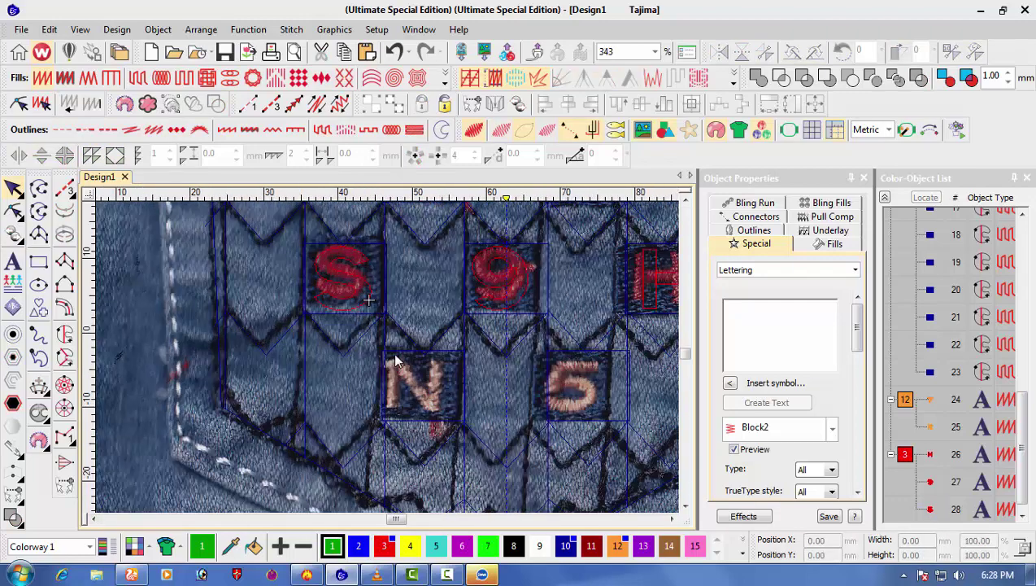
- Duplicate the red S over the N patch and nudge the copy up to centre it on the patch
{"action": "scroll", "coordinate": [407, 341], "scroll_direction": "down", "scroll_amount": 1}
{"action": "left_click", "coordinate": [368, 320]}
{"action": "scroll", "coordinate": [384, 358], "scroll_direction": "up", "scroll_amount": 1}
{"action": "left_click", "coordinate": [377, 338]}
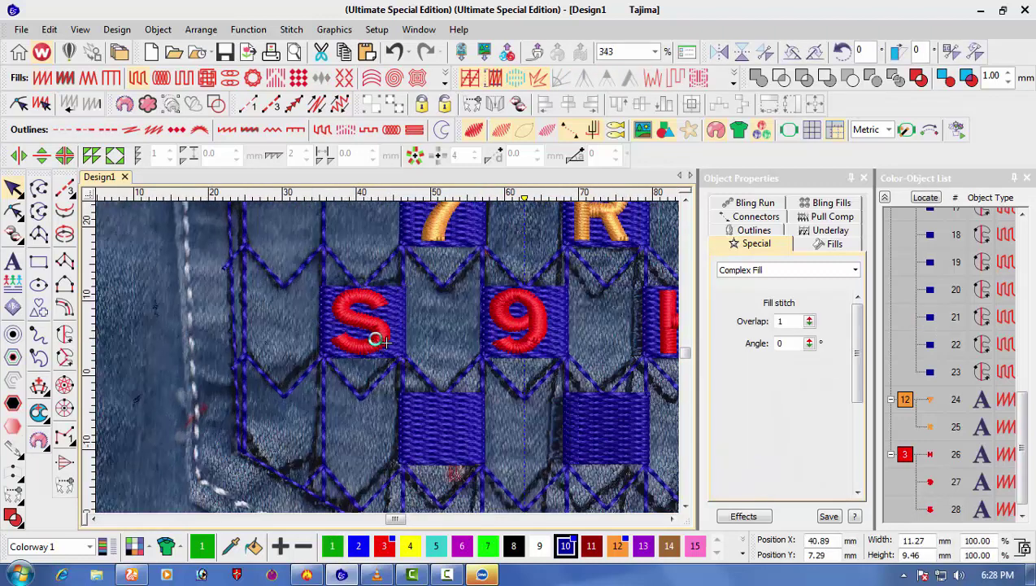
{"action": "key", "text": "ctrl+d"}
{"action": "left_click_drag", "start_coordinate": [380, 346], "coordinate": [456, 454]}
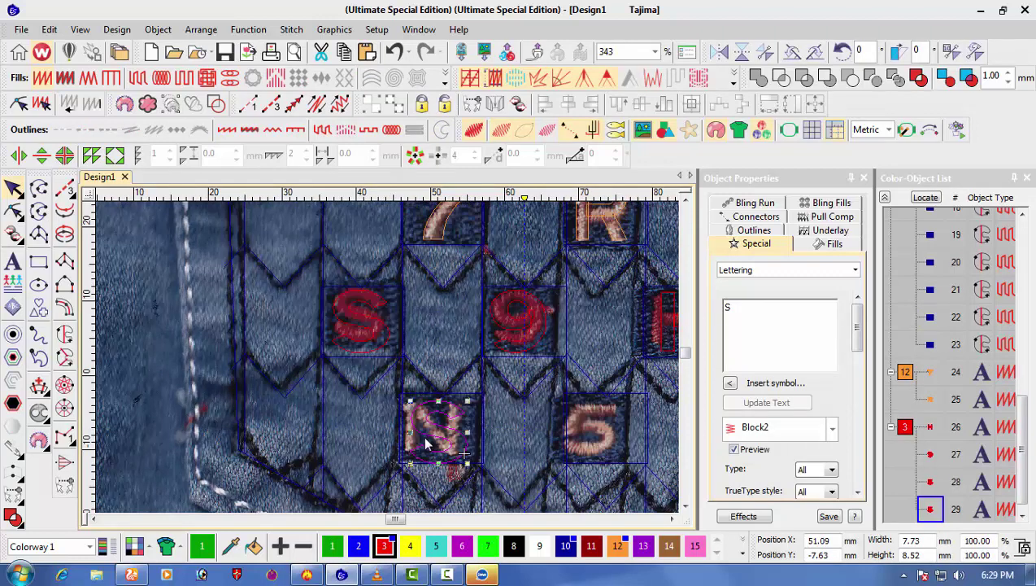
{"action": "scroll", "coordinate": [455, 454], "scroll_direction": "up", "scroll_amount": 2}
{"action": "key", "text": "Up"}
{"action": "key", "text": "Up"}
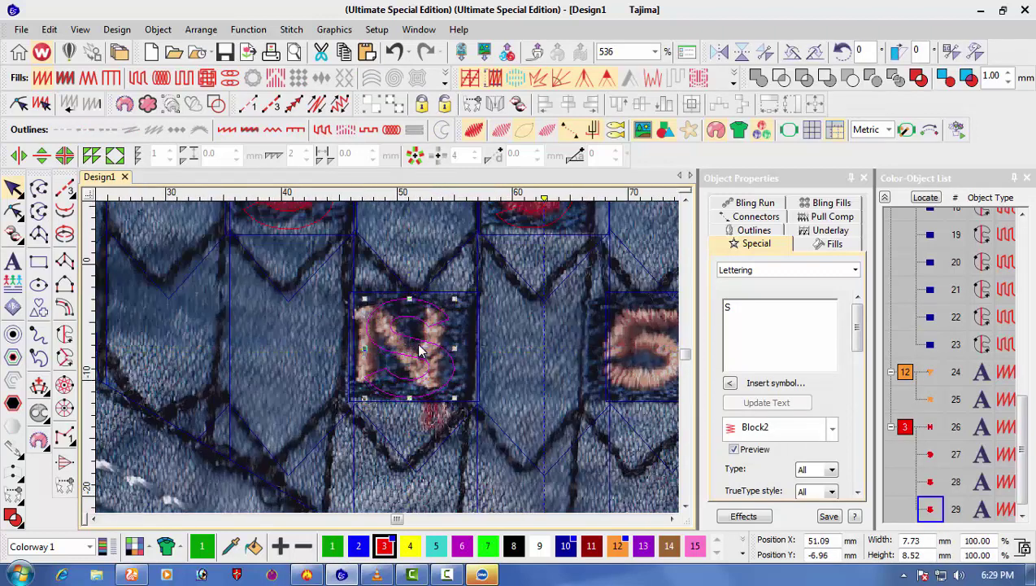
{"action": "left_click_drag", "start_coordinate": [429, 363], "coordinate": [429, 364]}
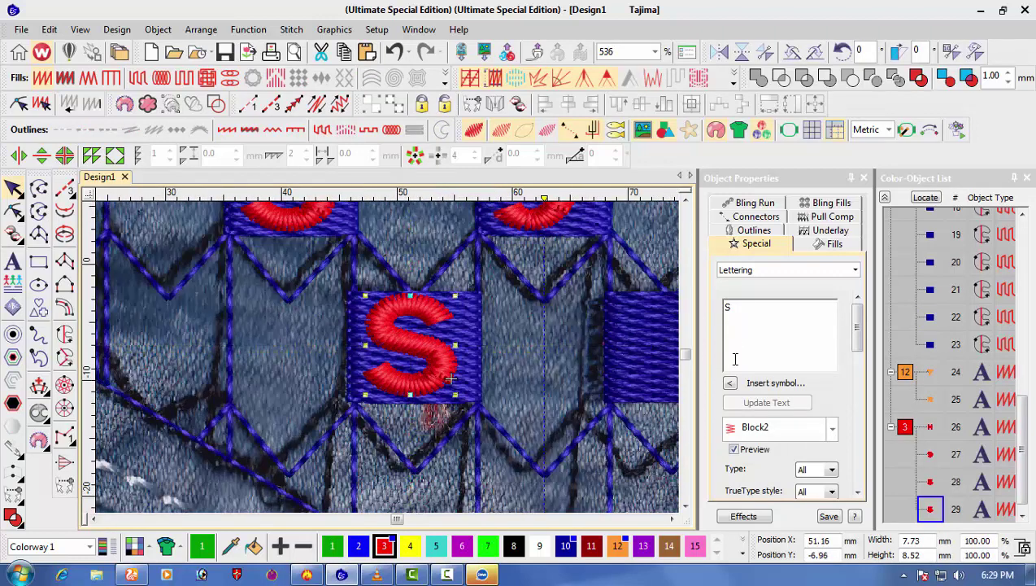
- Change the copied S's text to "N" and recolour it with orange, colour 12
{"action": "type", "text": "N"}
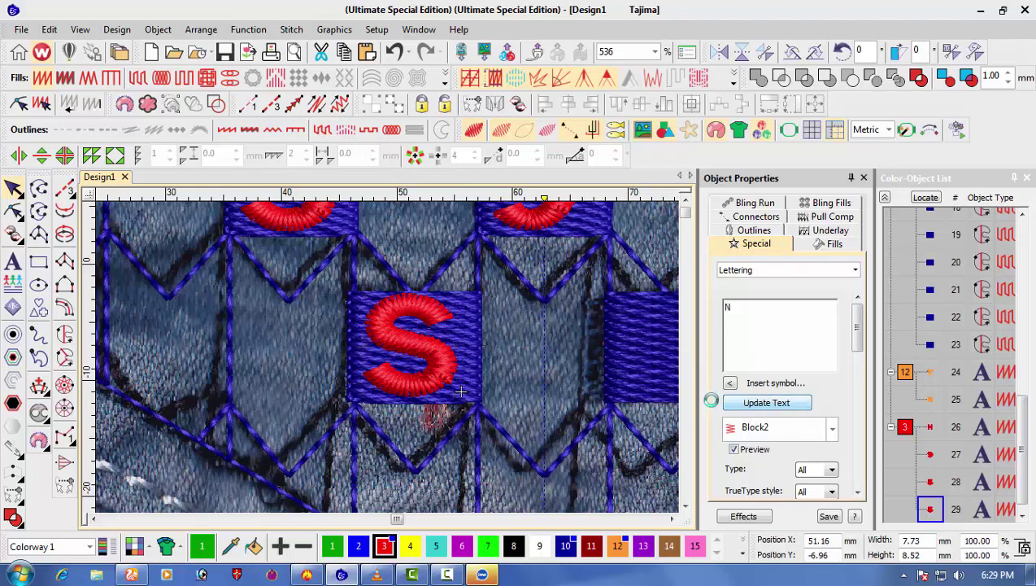
{"action": "key", "text": "F3"}
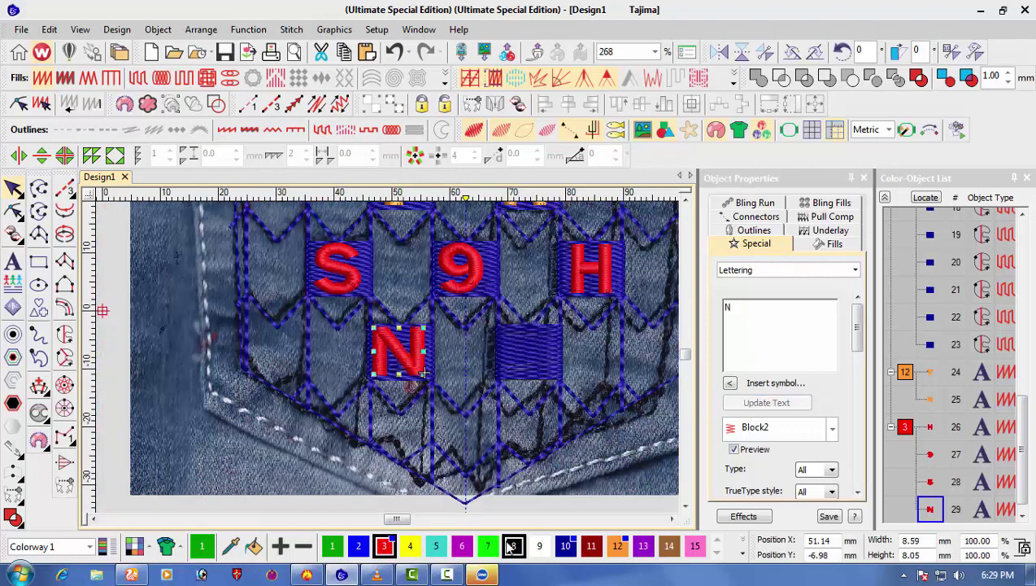
{"action": "left_click", "coordinate": [618, 550]}
{"action": "scroll", "coordinate": [399, 361], "scroll_direction": "up", "scroll_amount": 1}
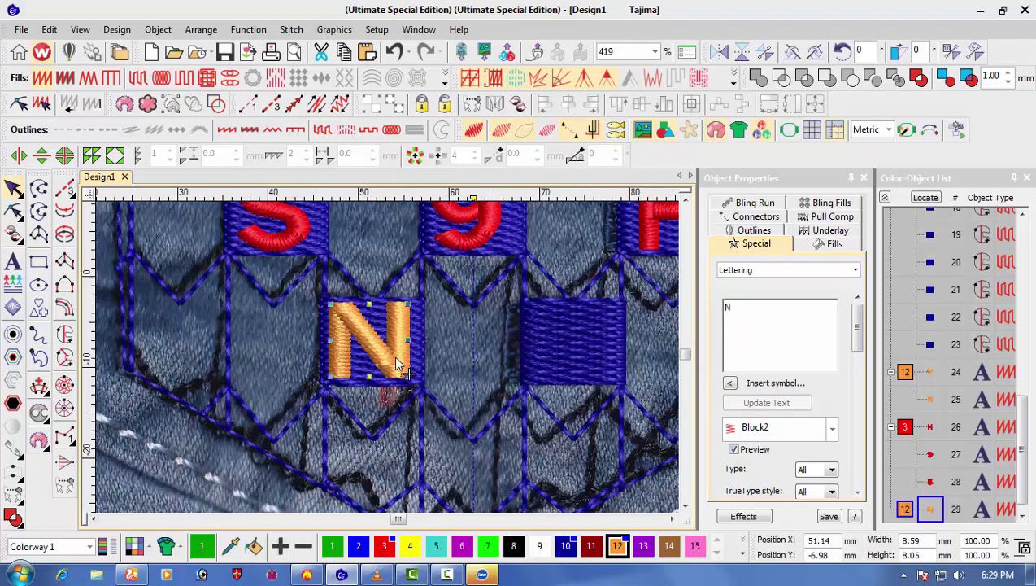
- Nudge the orange N slightly sideways and check it with the reference photo and stitch display toggled
{"action": "left_click_drag", "start_coordinate": [396, 359], "coordinate": [398, 359]}
{"action": "key", "text": "d"}
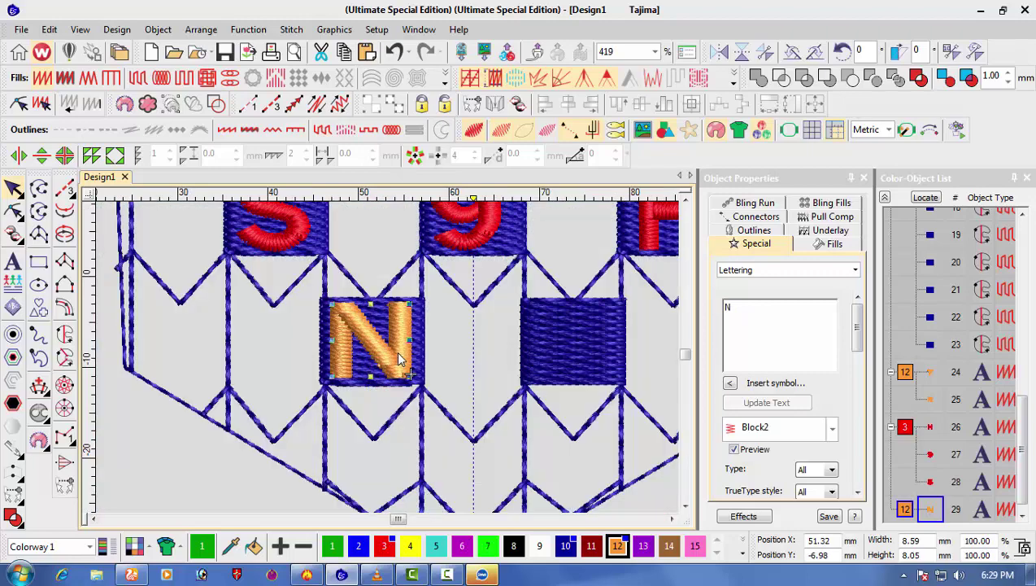
{"action": "key", "text": "s"}
{"action": "key", "text": "d"}
{"action": "key", "text": "s"}
{"action": "key", "text": "s"}
{"action": "key", "text": "s"}
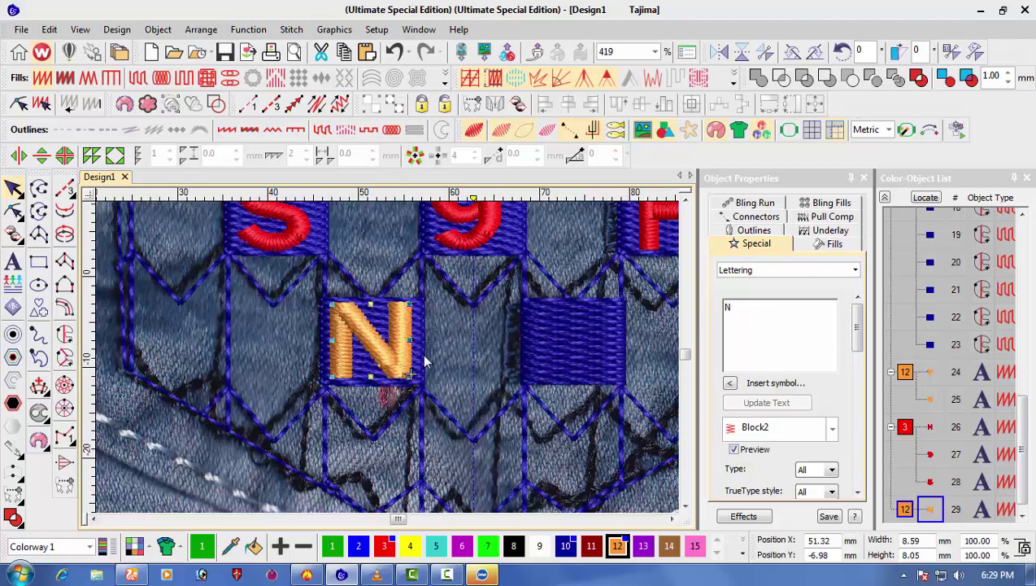
- Duplicate the red 9 over the 5 patch and centre the copy on the patch
{"action": "scroll", "coordinate": [418, 358], "scroll_direction": "down", "scroll_amount": 1}
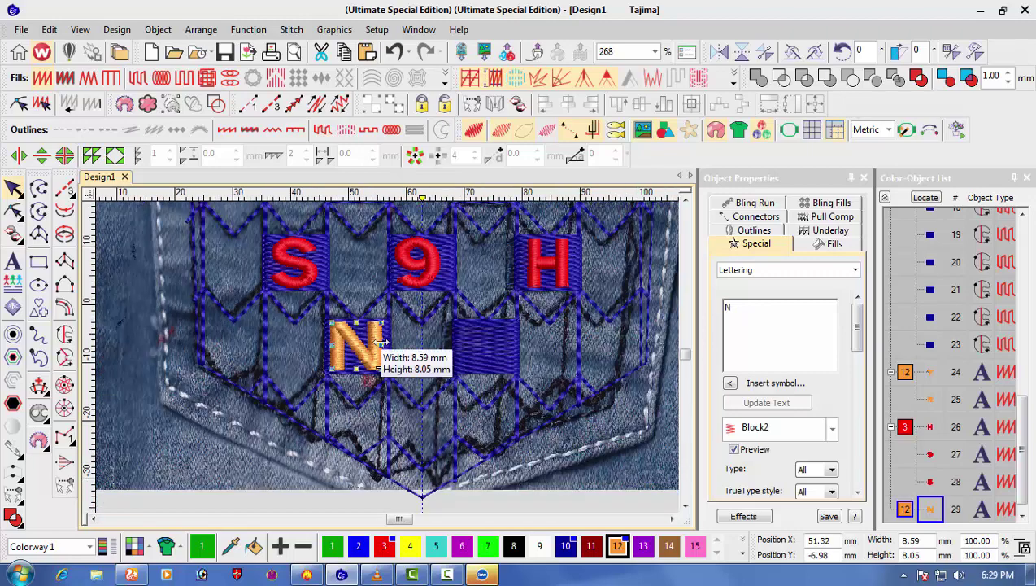
{"action": "left_click", "coordinate": [422, 265]}
{"action": "left_click_drag", "start_coordinate": [422, 267], "coordinate": [488, 352]}
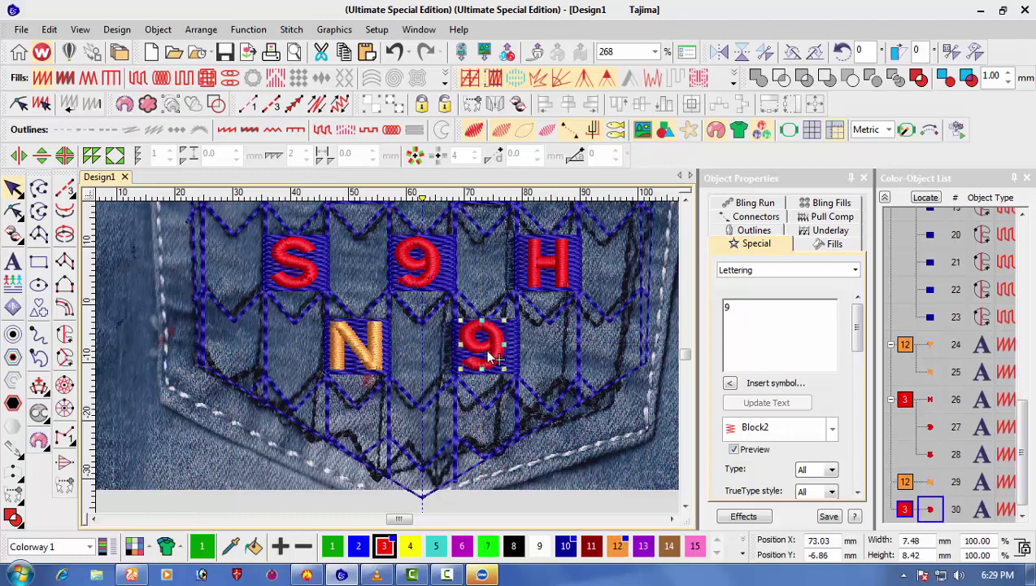
{"action": "scroll", "coordinate": [491, 355], "scroll_direction": "up", "scroll_amount": 2}
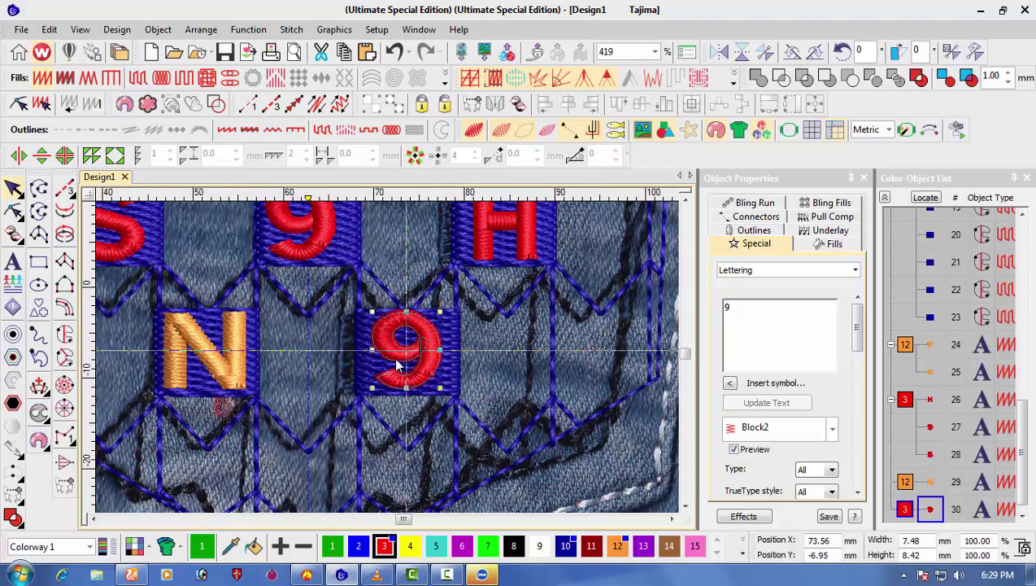
{"action": "left_click_drag", "start_coordinate": [399, 366], "coordinate": [399, 369]}
- Change the copied 9's text to "5" and recolour it with orange, colour 12
{"action": "left_click", "coordinate": [764, 335]}
{"action": "key", "text": "BackSpace"}
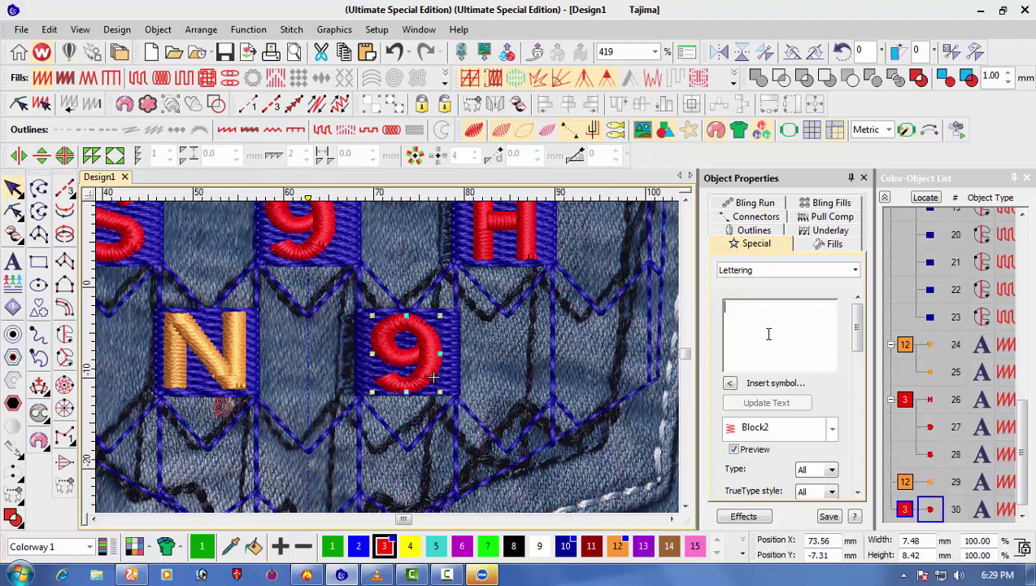
{"action": "type", "text": "5"}
{"action": "left_click", "coordinate": [763, 402]}
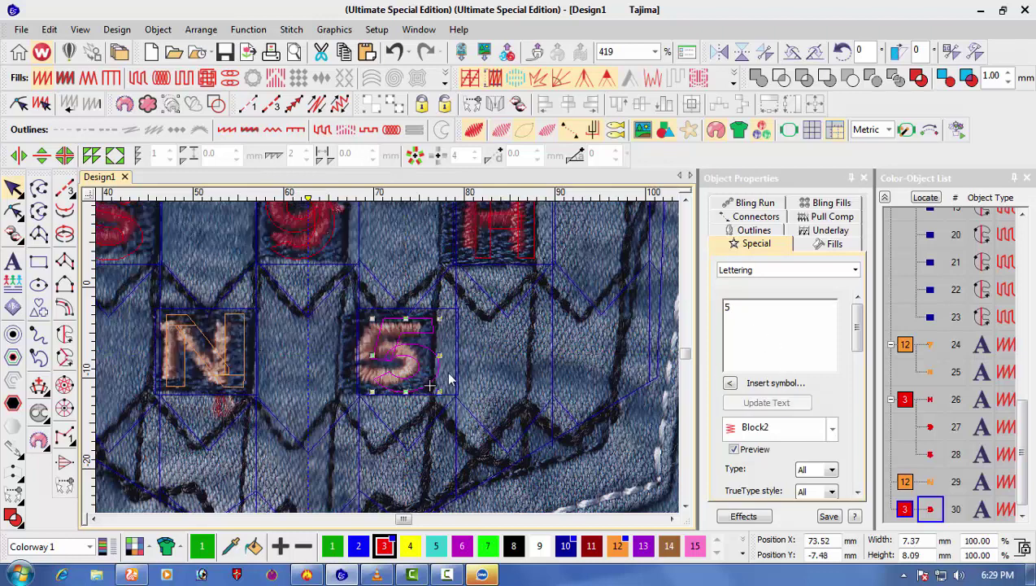
{"action": "left_click", "coordinate": [617, 546]}
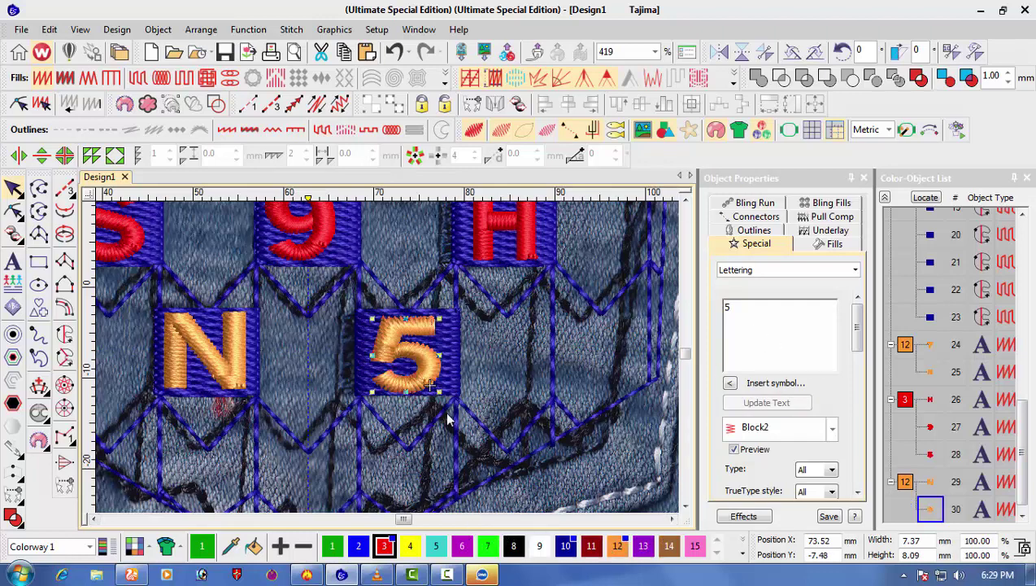
- Nudge the orange 5 slightly up and sideways to centre it on its patch, and deselect it
{"action": "key", "text": "Left"}
{"action": "key", "text": "Up"}
{"action": "key", "text": "Up"}
{"action": "key", "text": "Up"}
{"action": "key", "text": "Right"}
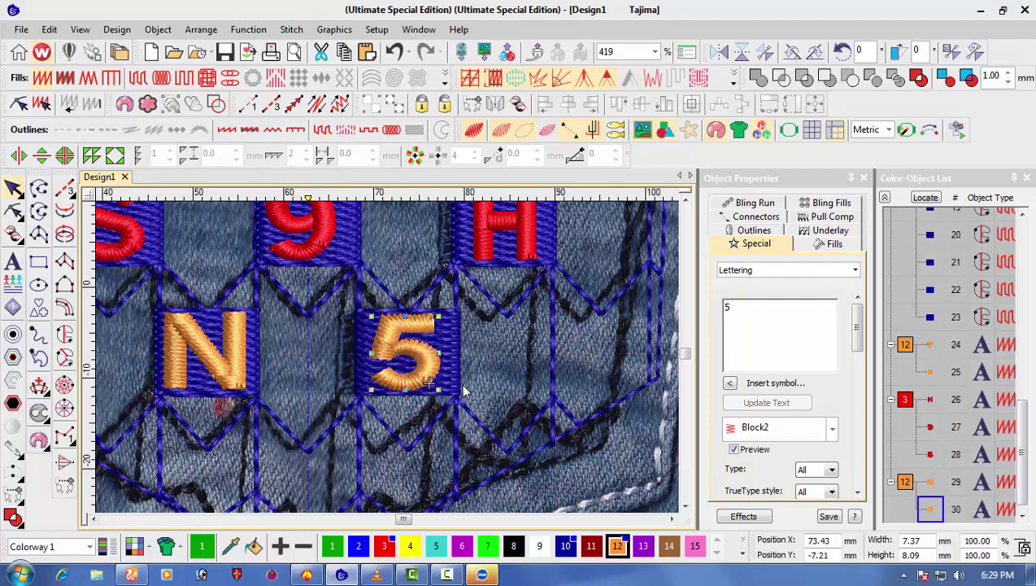
{"action": "left_click", "coordinate": [494, 362]}
- Hide the reference photo to view the whole stitched pocket, and open the save dialog without saving
{"action": "scroll", "coordinate": [378, 350], "scroll_direction": "down", "scroll_amount": 5}
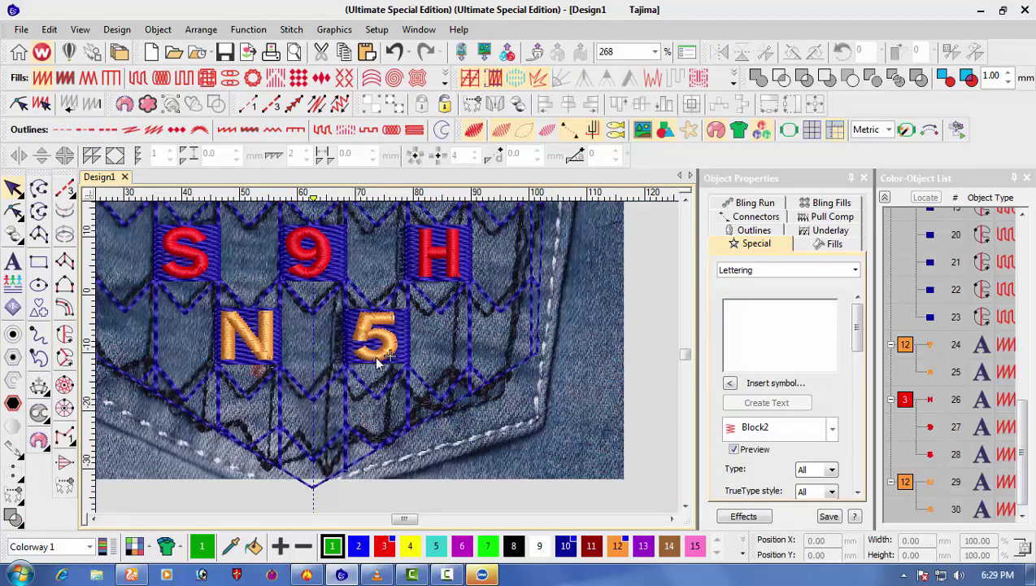
{"action": "scroll", "coordinate": [395, 348], "scroll_direction": "up", "scroll_amount": 3}
{"action": "scroll", "coordinate": [402, 348], "scroll_direction": "down", "scroll_amount": 5}
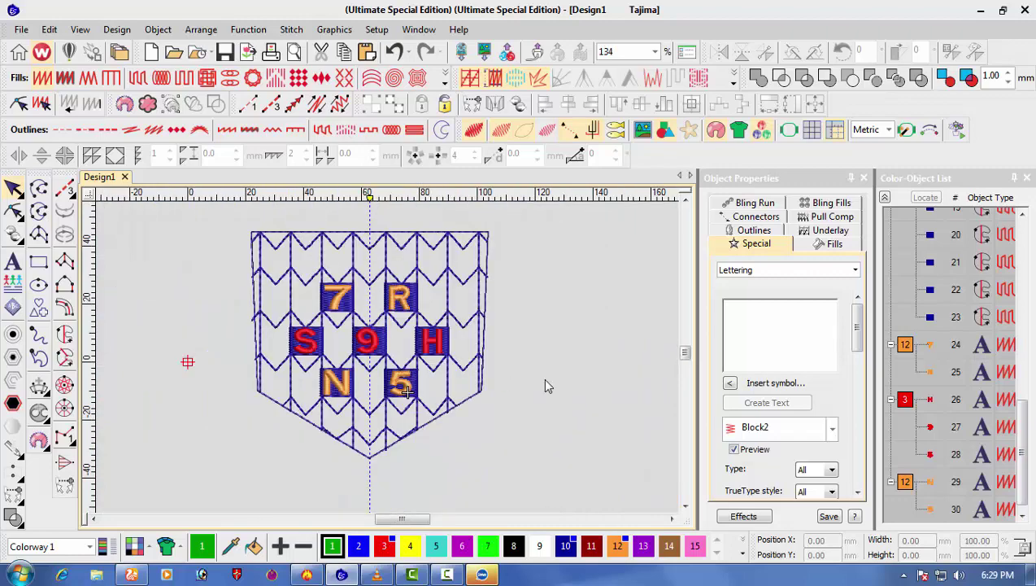
{"action": "key", "text": "ctrl+s"}
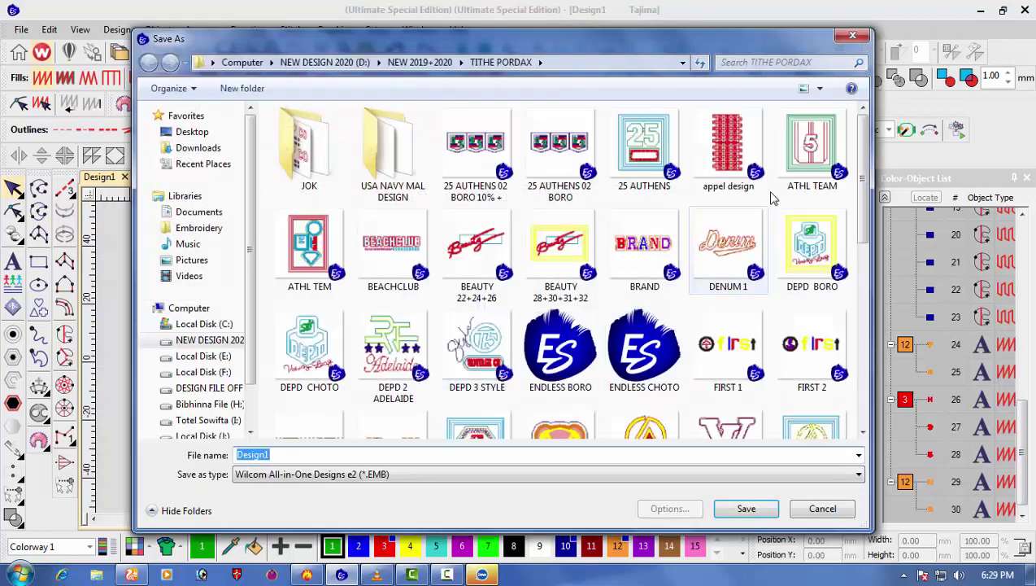
{"action": "left_click", "coordinate": [851, 35]}
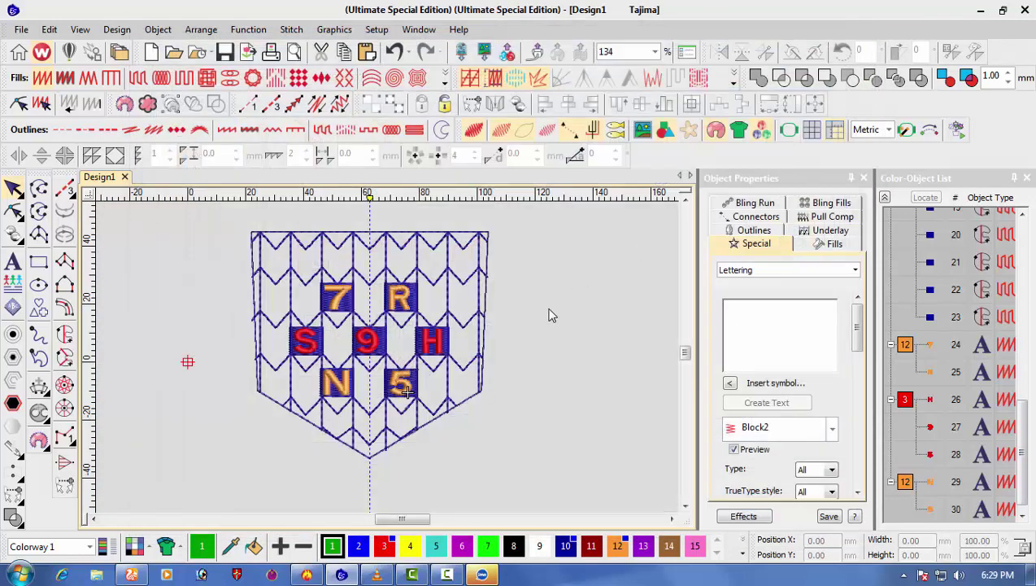
- Remove the vertical guide line running through the middle of the pocket design
{"action": "scroll", "coordinate": [549, 315], "scroll_direction": "up", "scroll_amount": 3}
{"action": "scroll", "coordinate": [534, 320], "scroll_direction": "down", "scroll_amount": 2}
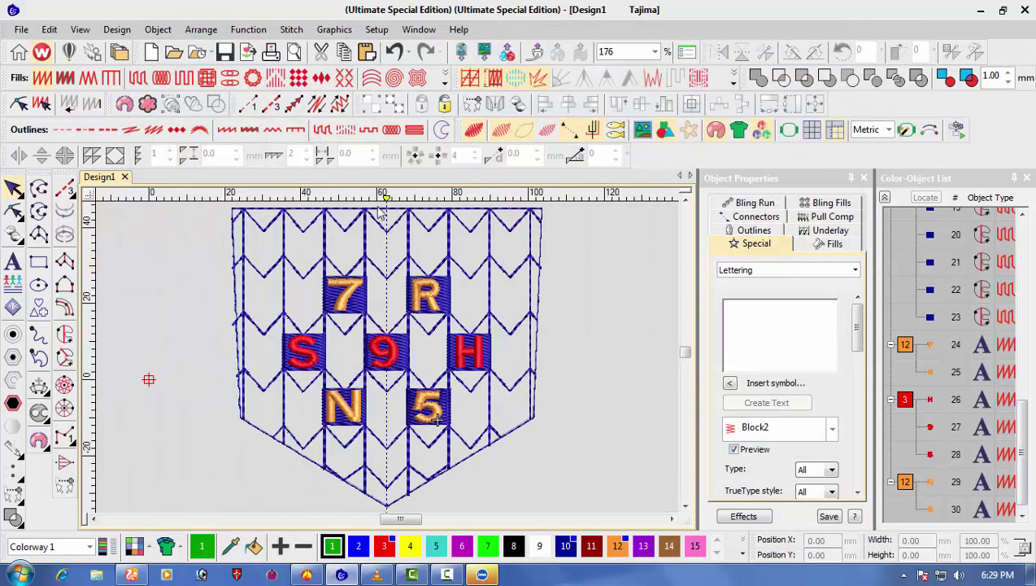
{"action": "left_click_drag", "start_coordinate": [388, 199], "coordinate": [110, 243]}
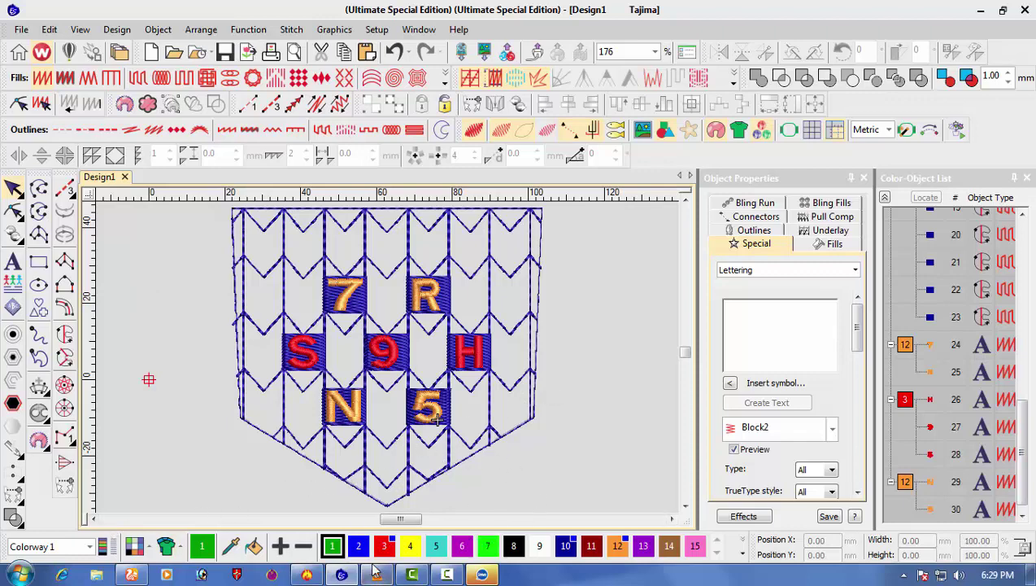
{"action": "left_click", "coordinate": [25, 569]}
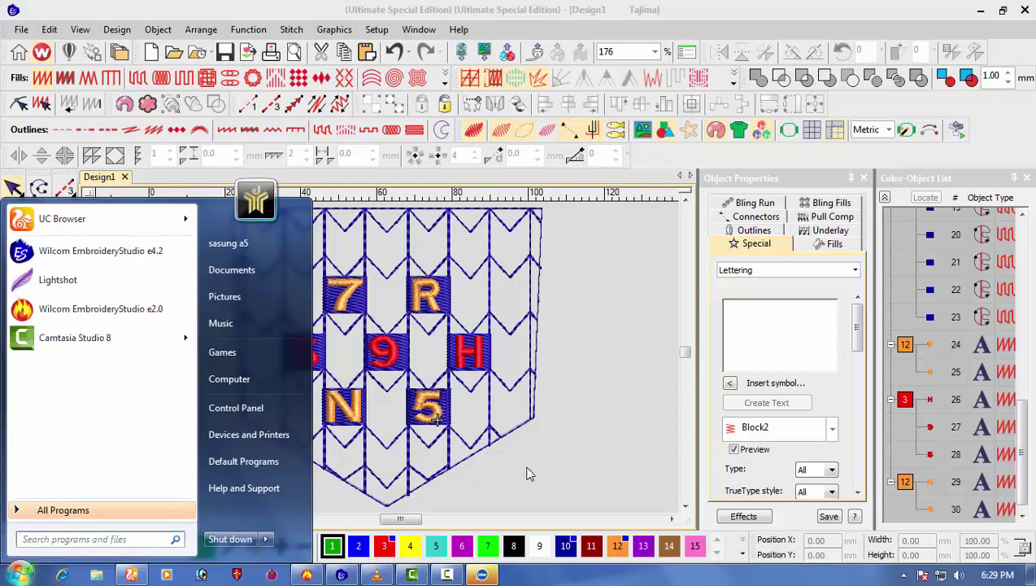
- Switch to Wilcom EmbroideryStudio e2.0, open the FASHION DESIGN file from the ALL ASMA folder, and return to the pocket design
{"action": "left_click", "coordinate": [527, 469]}
{"action": "left_click", "coordinate": [307, 575]}
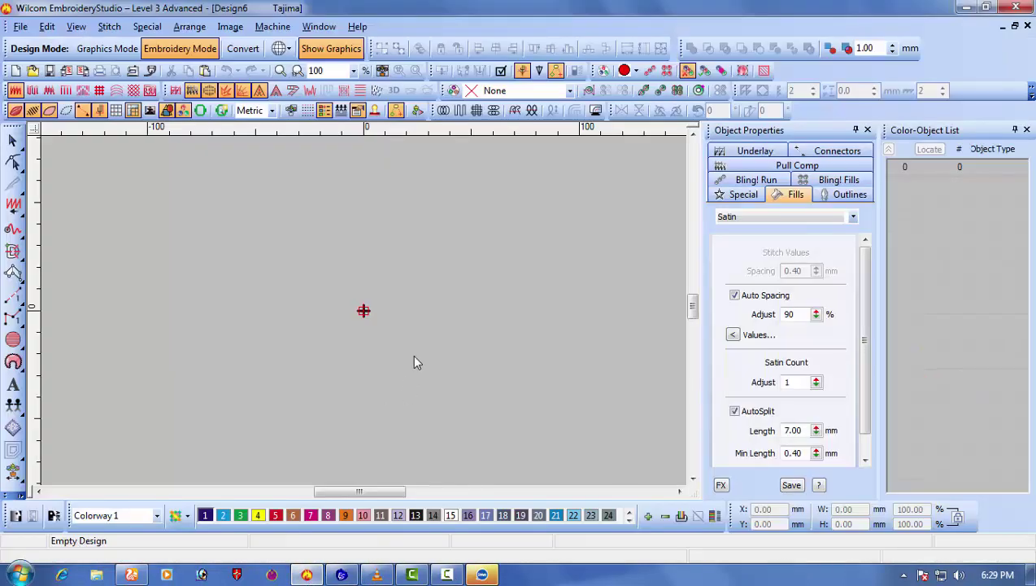
{"action": "left_click", "coordinate": [33, 71]}
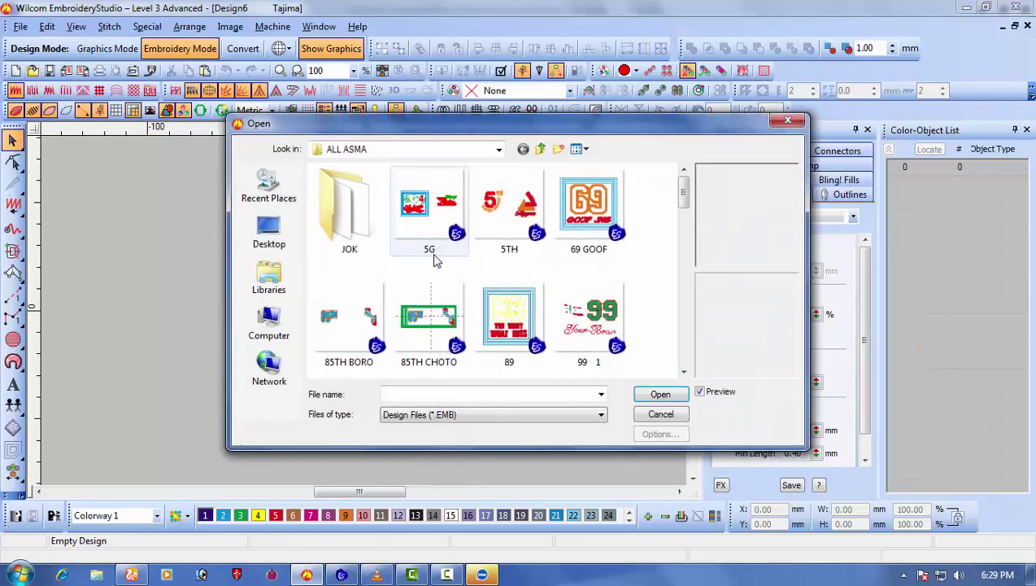
{"action": "left_click", "coordinate": [511, 318]}
{"action": "scroll", "coordinate": [532, 319], "scroll_direction": "down", "scroll_amount": 5}
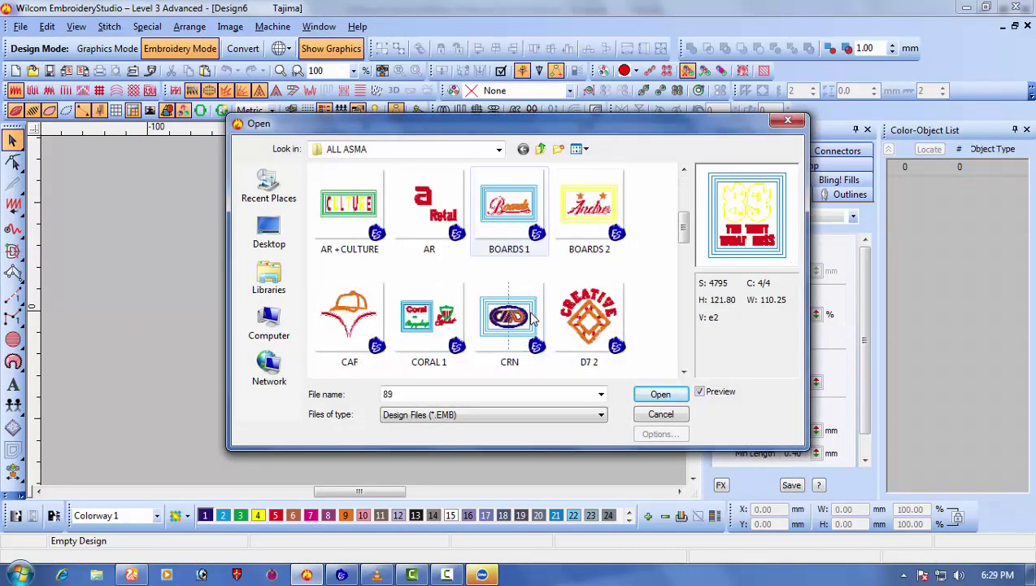
{"action": "scroll", "coordinate": [533, 319], "scroll_direction": "up", "scroll_amount": 1}
{"action": "scroll", "coordinate": [521, 319], "scroll_direction": "down", "scroll_amount": 1}
{"action": "left_click", "coordinate": [513, 319]}
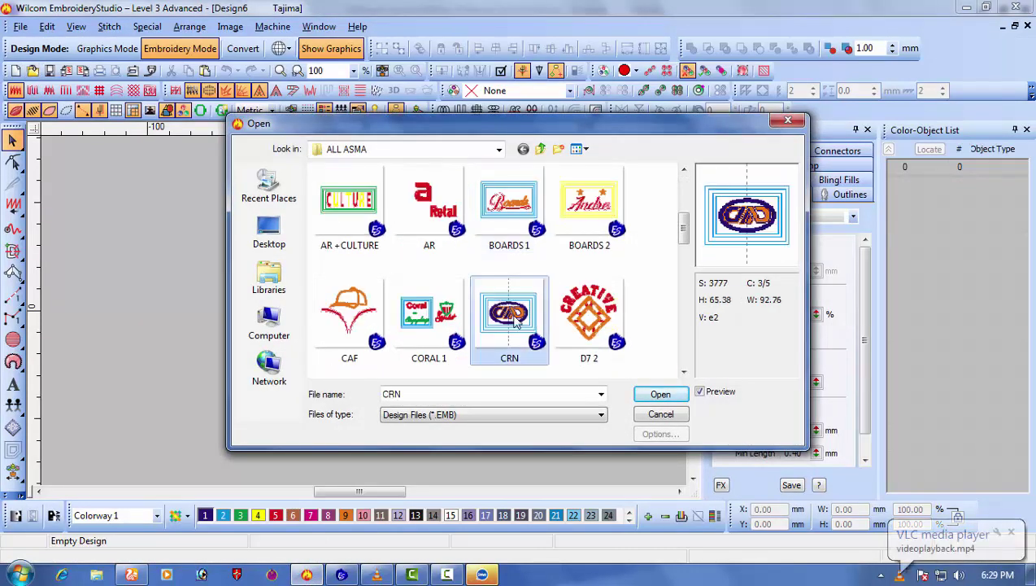
{"action": "scroll", "coordinate": [514, 319], "scroll_direction": "down", "scroll_amount": 2}
{"action": "left_click", "coordinate": [439, 321]}
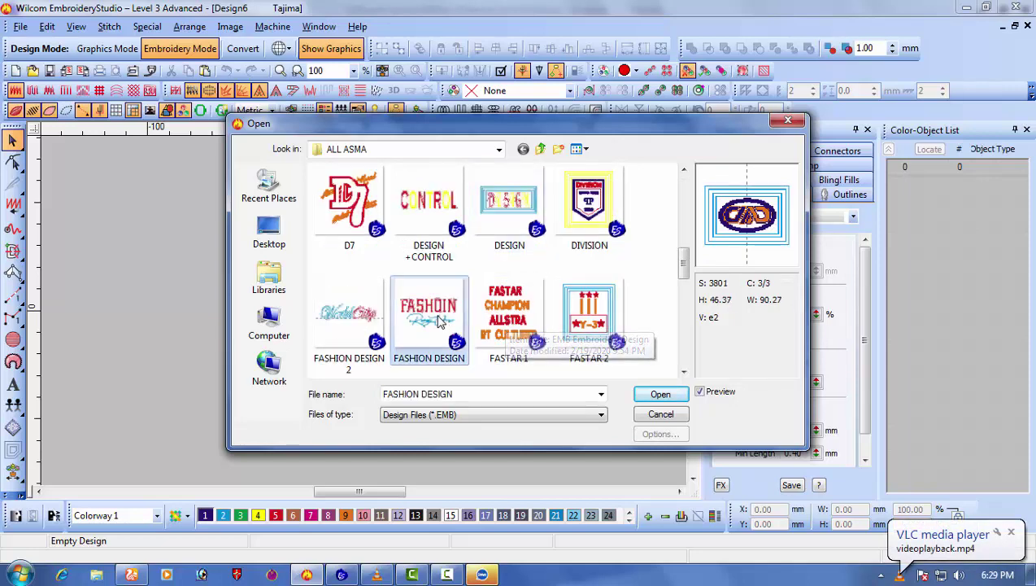
{"action": "double_click", "coordinate": [439, 322]}
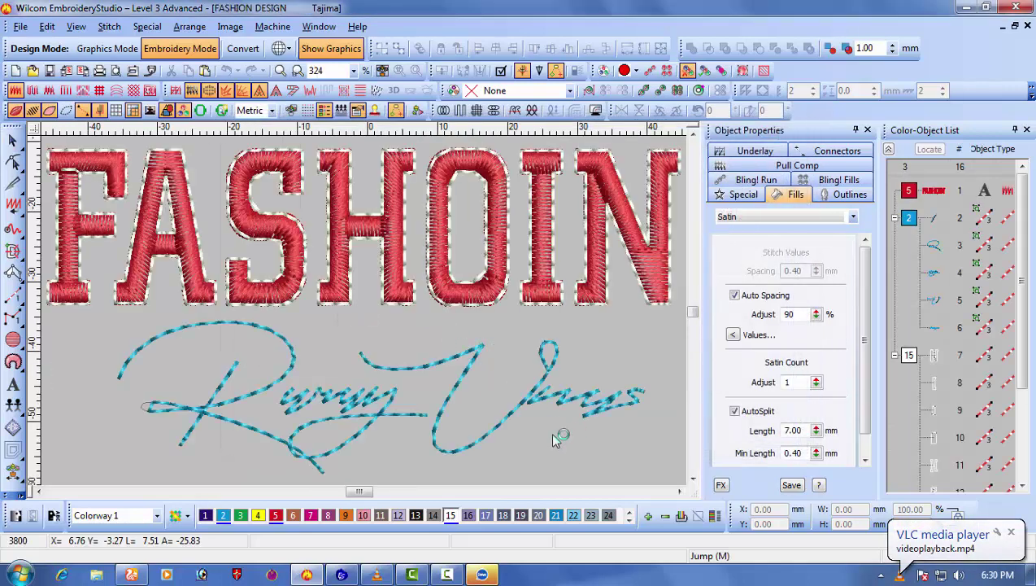
{"action": "left_click", "coordinate": [966, 7]}
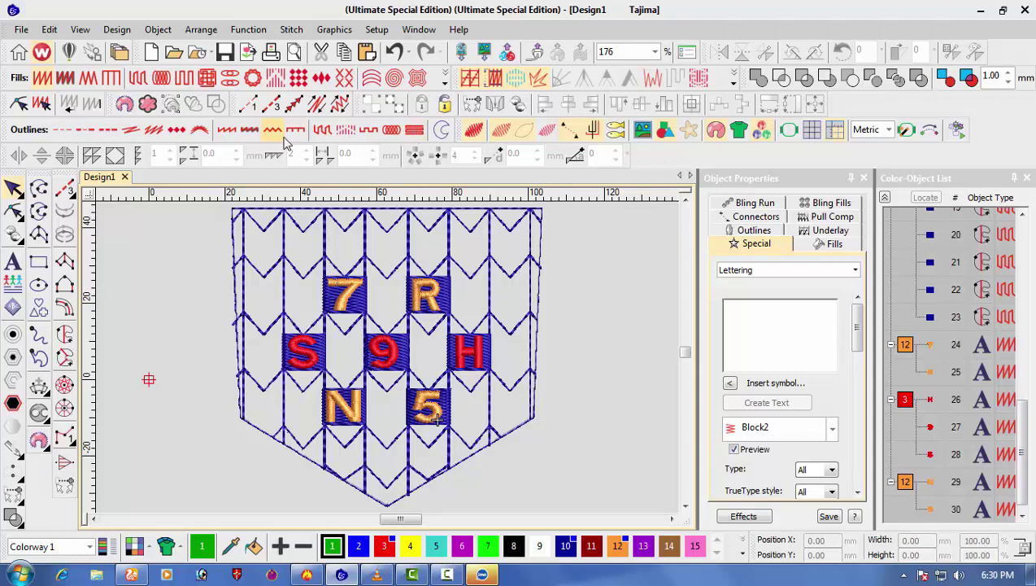
- Draw a circle about 23.5 mm across in the empty area beside the pocket and convert it to a Triple Run outline
{"action": "left_click", "coordinate": [39, 284]}
{"action": "left_click", "coordinate": [156, 318]}
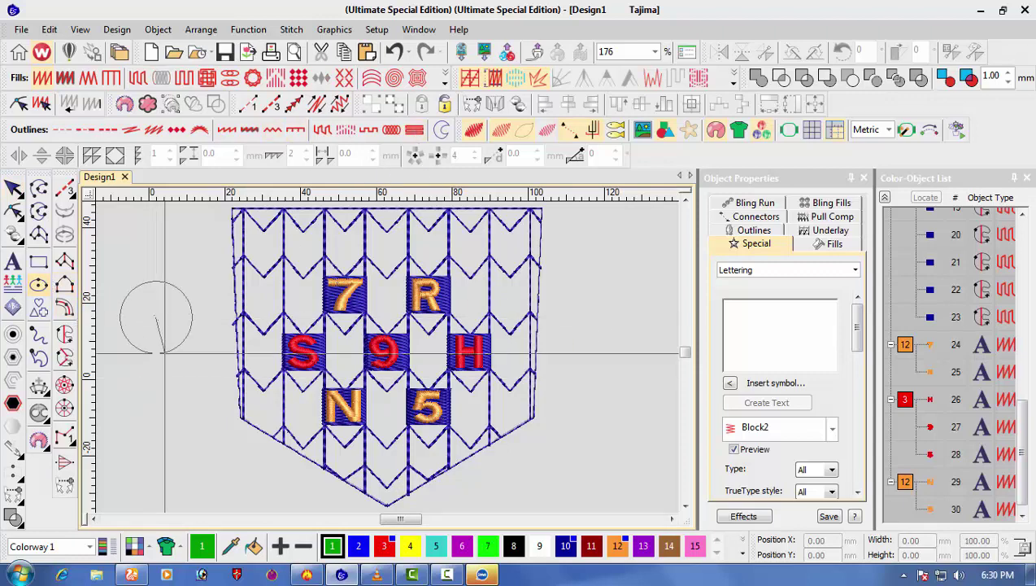
{"action": "left_click", "coordinate": [165, 360]}
{"action": "left_click", "coordinate": [13, 189]}
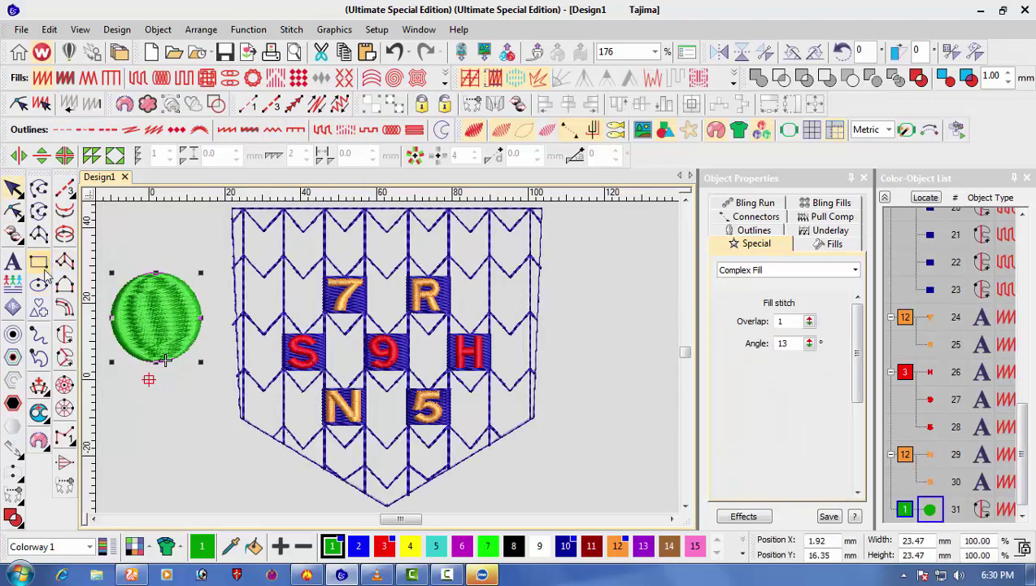
{"action": "left_click", "coordinate": [65, 192]}
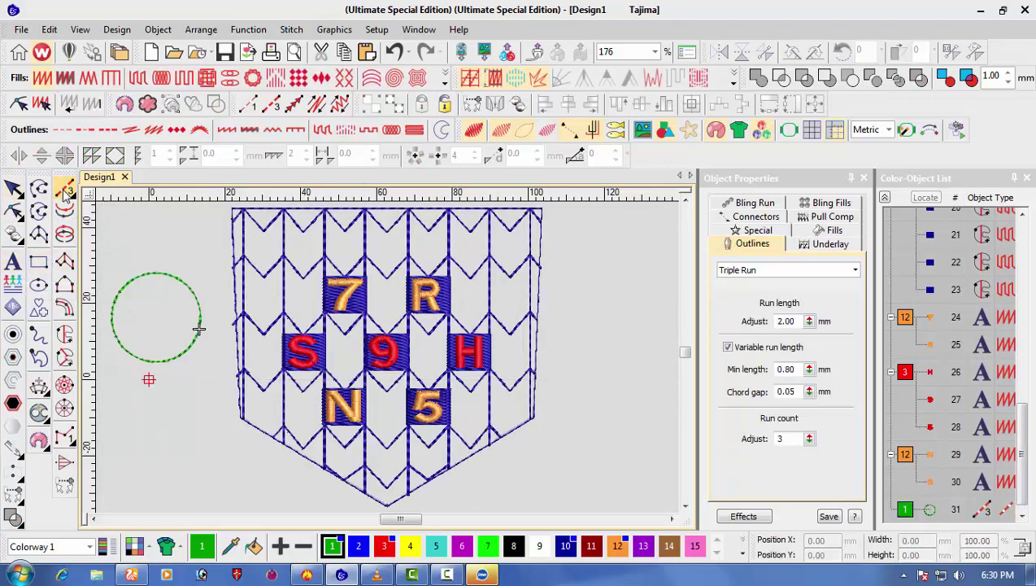
{"action": "key", "text": "Escape"}
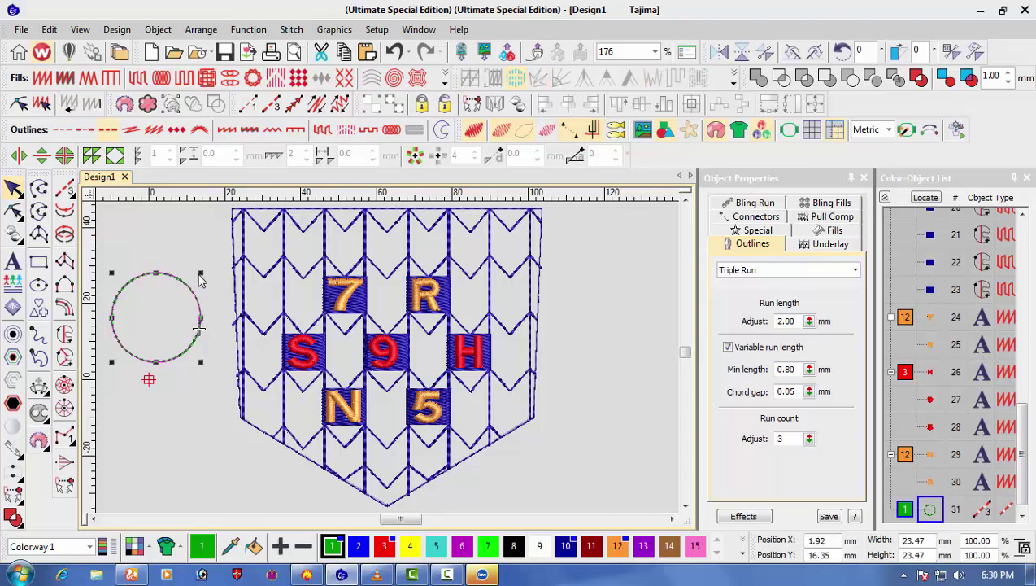
- Set the green circle's width and height to 10 mm and give it the String outline stitch
{"action": "left_click_drag", "start_coordinate": [201, 274], "coordinate": [183, 280]}
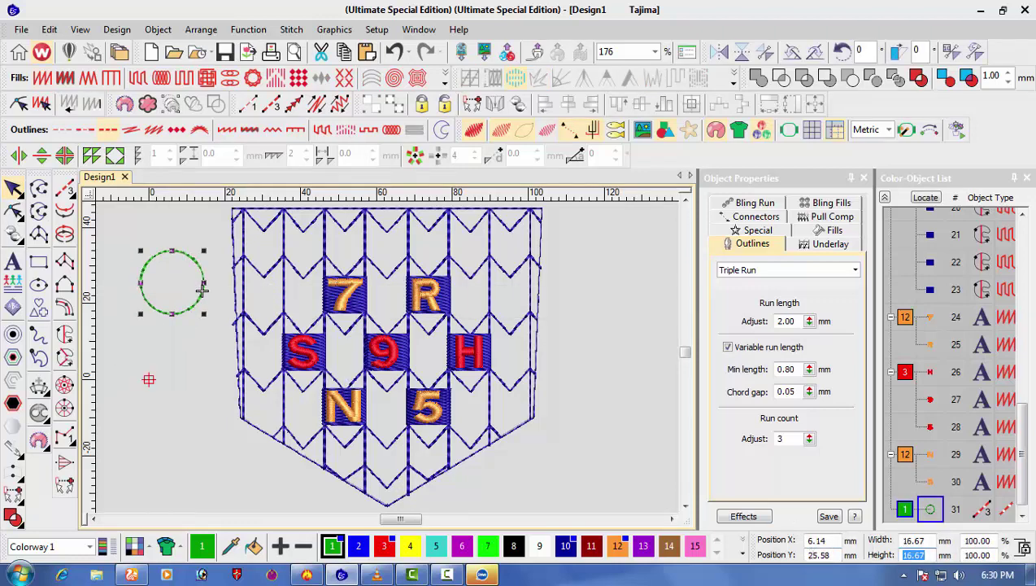
{"action": "type", "text": "10."}
{"action": "key", "text": "Return"}
{"action": "scroll", "coordinate": [161, 295], "scroll_direction": "up", "scroll_amount": 2}
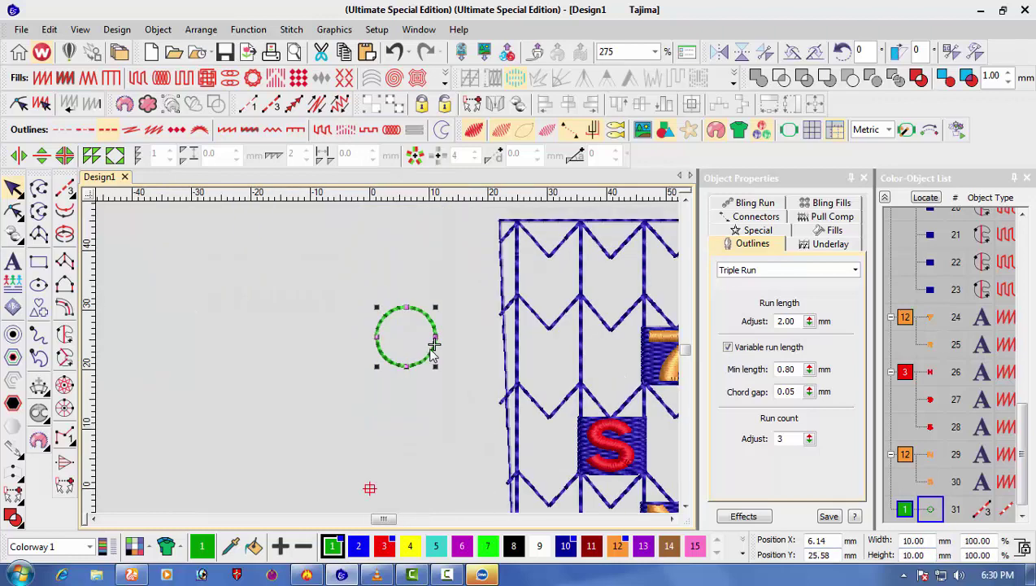
{"action": "scroll", "coordinate": [433, 349], "scroll_direction": "up", "scroll_amount": 2}
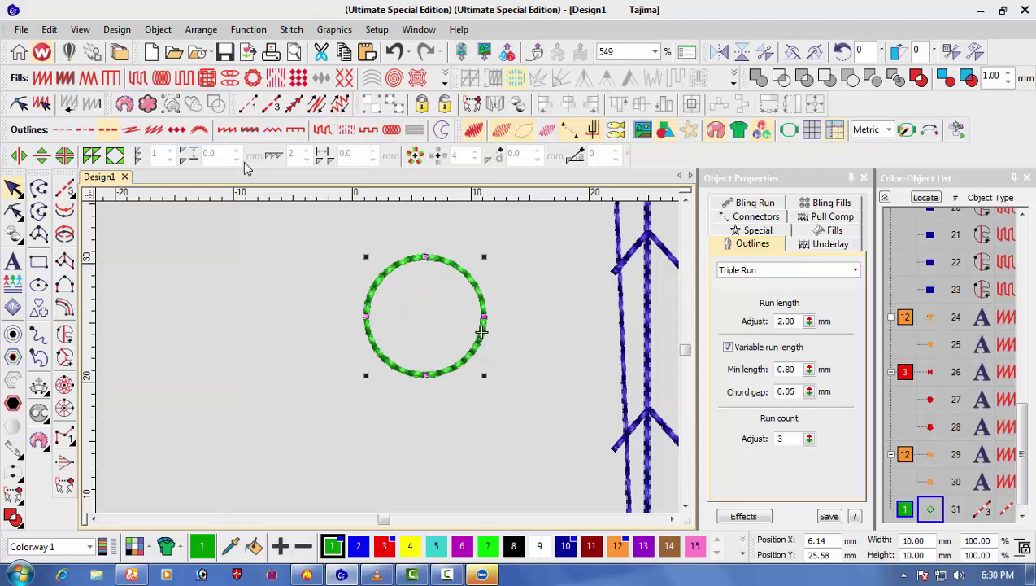
{"action": "left_click", "coordinate": [199, 129]}
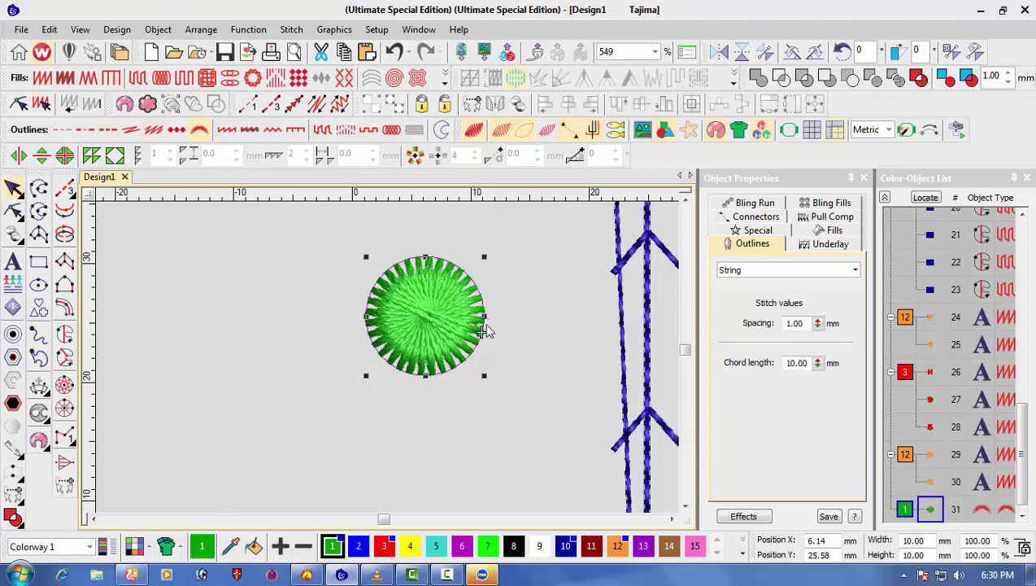
- Resize the green String circle to a ring about 12 mm across and recolour it red, colour 3
{"action": "left_click_drag", "start_coordinate": [485, 376], "coordinate": [529, 420]}
{"action": "left_click_drag", "start_coordinate": [450, 322], "coordinate": [400, 343]}
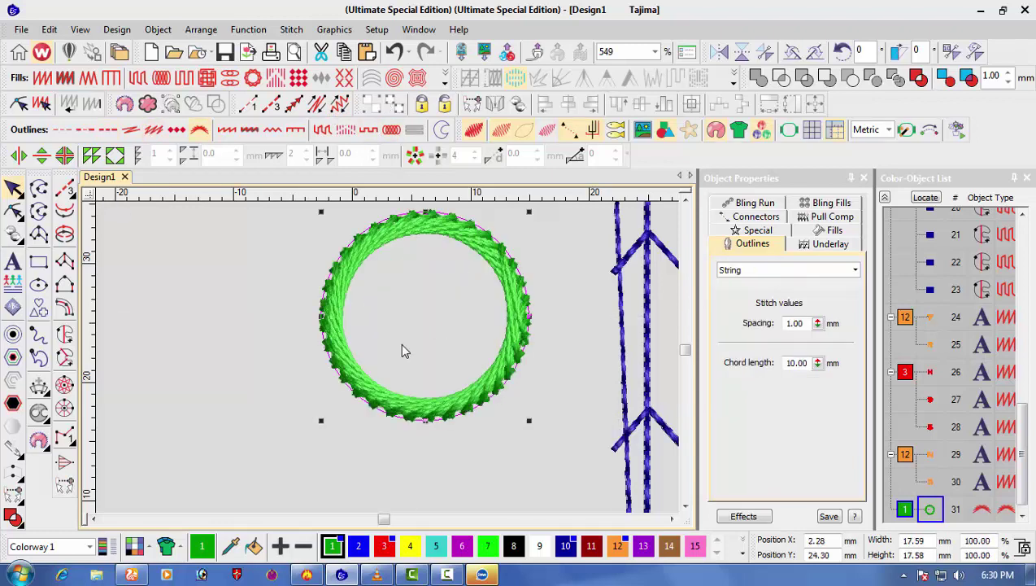
{"action": "left_click_drag", "start_coordinate": [479, 234], "coordinate": [447, 266]}
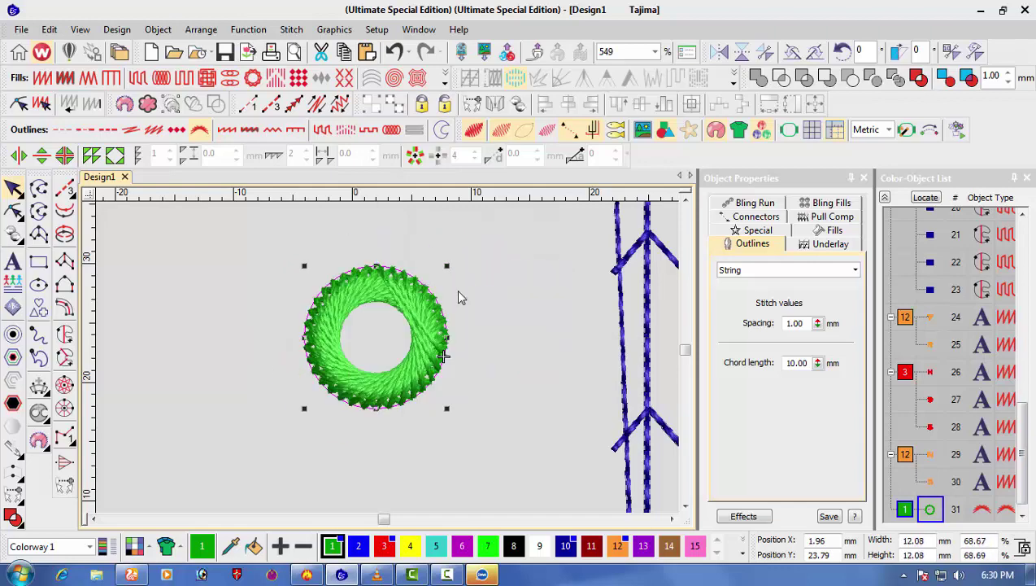
{"action": "left_click", "coordinate": [384, 546]}
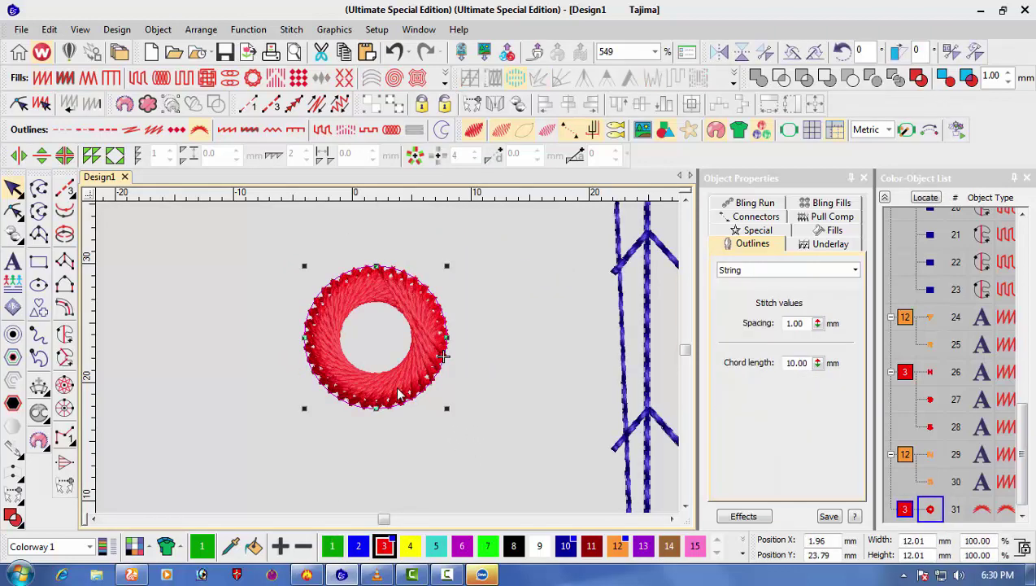
- Duplicate the red ring directly beside the original, recolour the copy blue with colour 2, and clear the selection
{"action": "key", "text": "ctrl+d"}
{"action": "left_click_drag", "start_coordinate": [397, 376], "coordinate": [246, 374]}
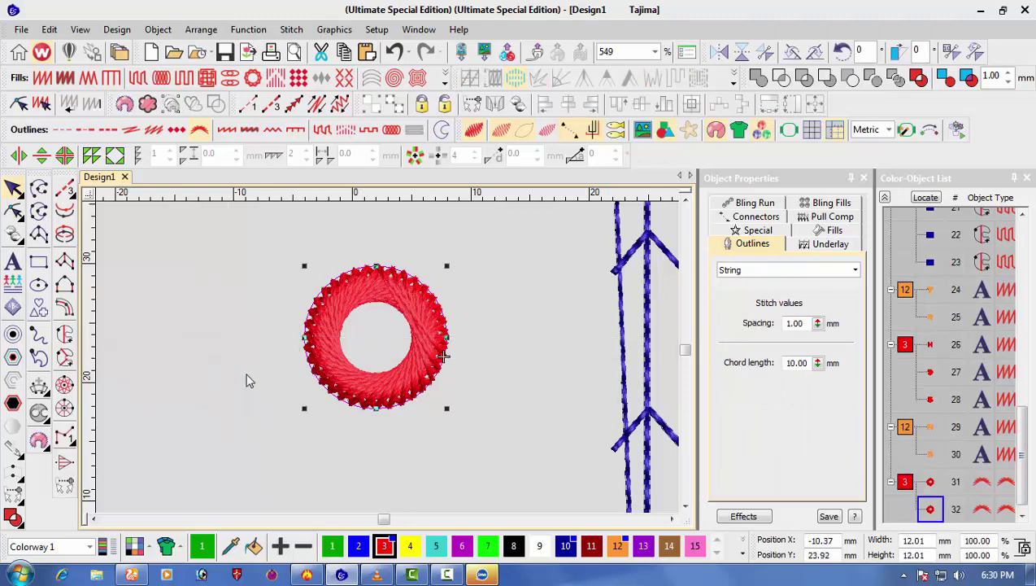
{"action": "left_click", "coordinate": [249, 380]}
{"action": "left_click", "coordinate": [358, 546]}
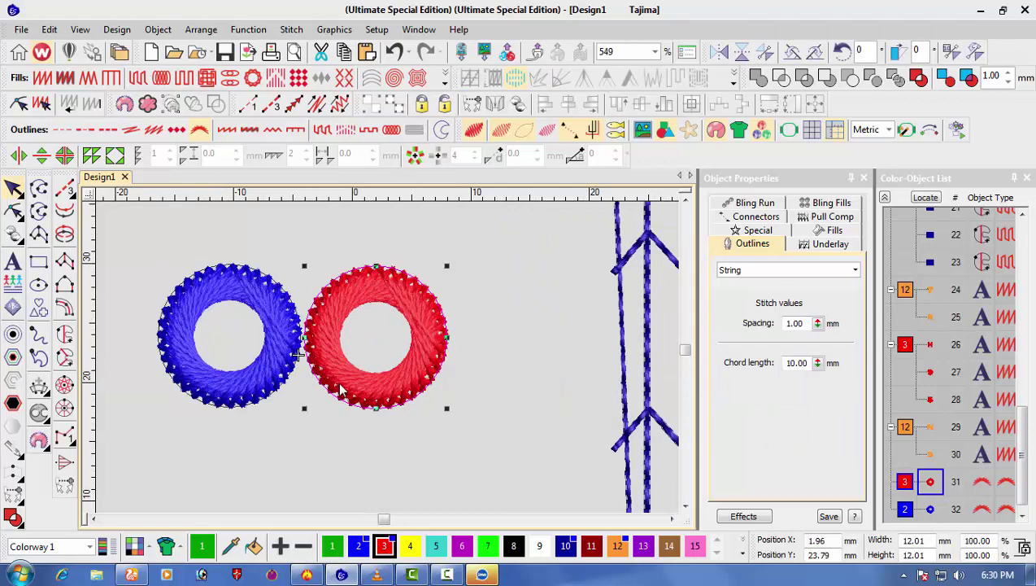
{"action": "key", "text": "Escape"}
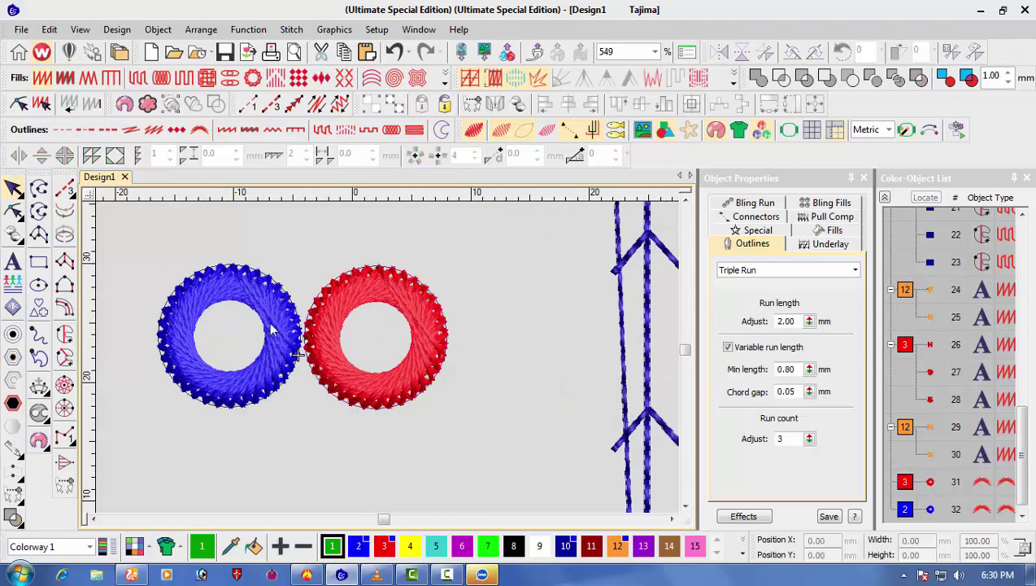
- Try different outline stitches on the blue ring, including Motif Run, Stemstitch and Triple Run
{"action": "left_click", "coordinate": [280, 296]}
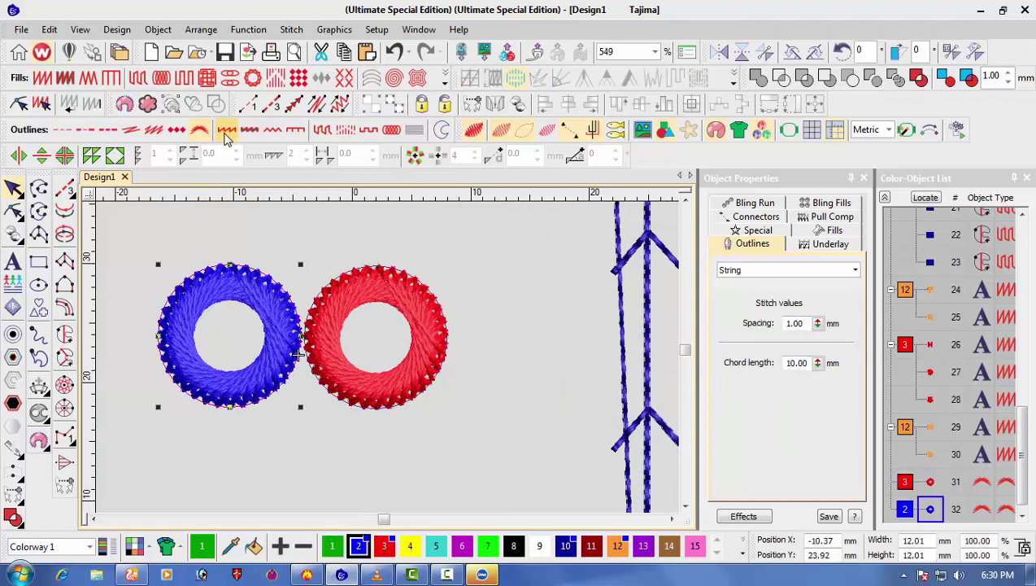
{"action": "left_click", "coordinate": [199, 130]}
{"action": "left_click", "coordinate": [177, 130]}
{"action": "left_click", "coordinate": [153, 131]}
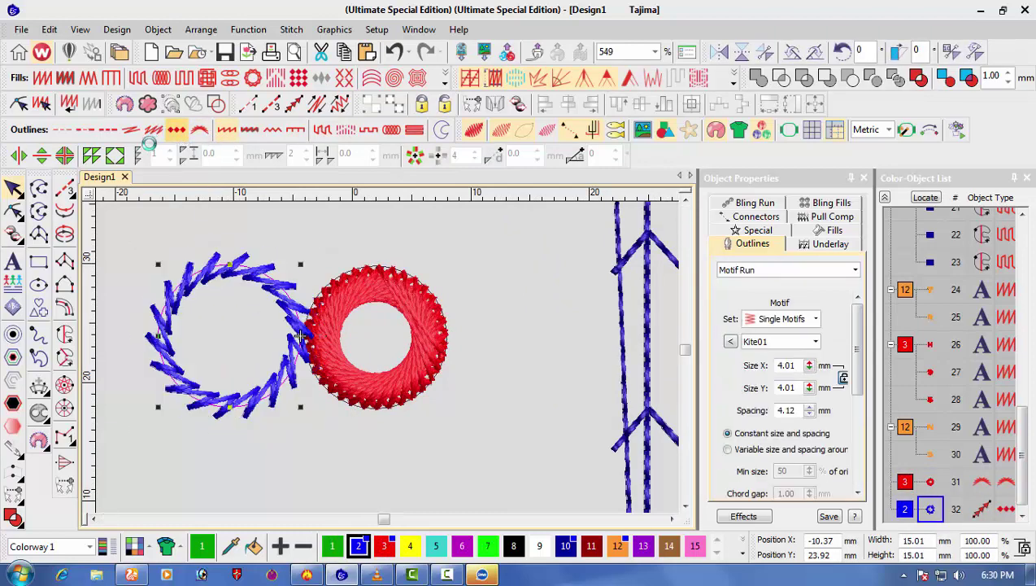
{"action": "left_click", "coordinate": [130, 130]}
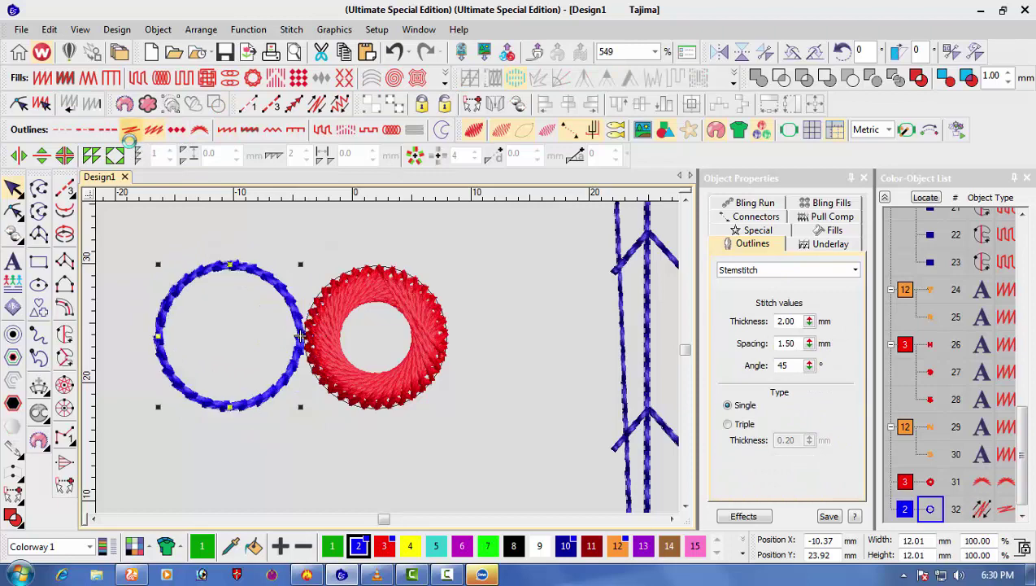
{"action": "left_click", "coordinate": [108, 130]}
{"action": "left_click", "coordinate": [86, 131]}
{"action": "left_click", "coordinate": [63, 130]}
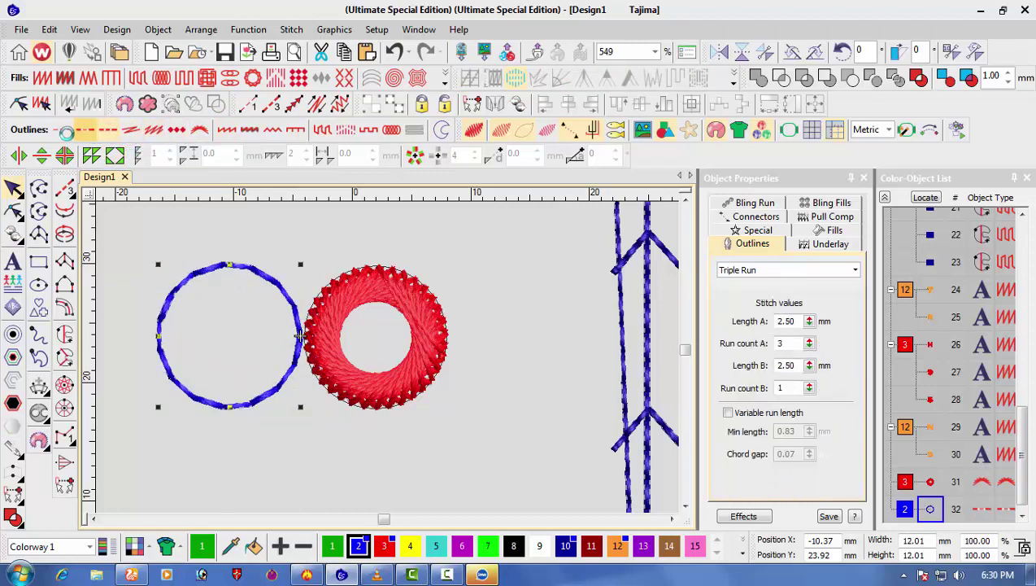
- Try fill stitches on the blue circle, including Spiral, Offset, Cross Stitch, Motif Fill, Square, Tatami and E Stitch
{"action": "left_click", "coordinate": [392, 79]}
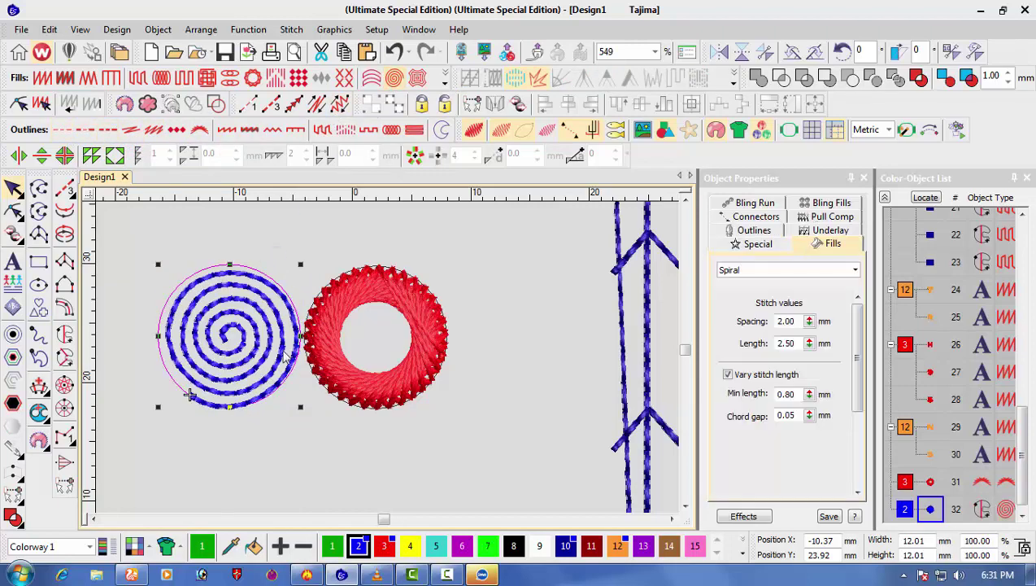
{"action": "left_click", "coordinate": [262, 292]}
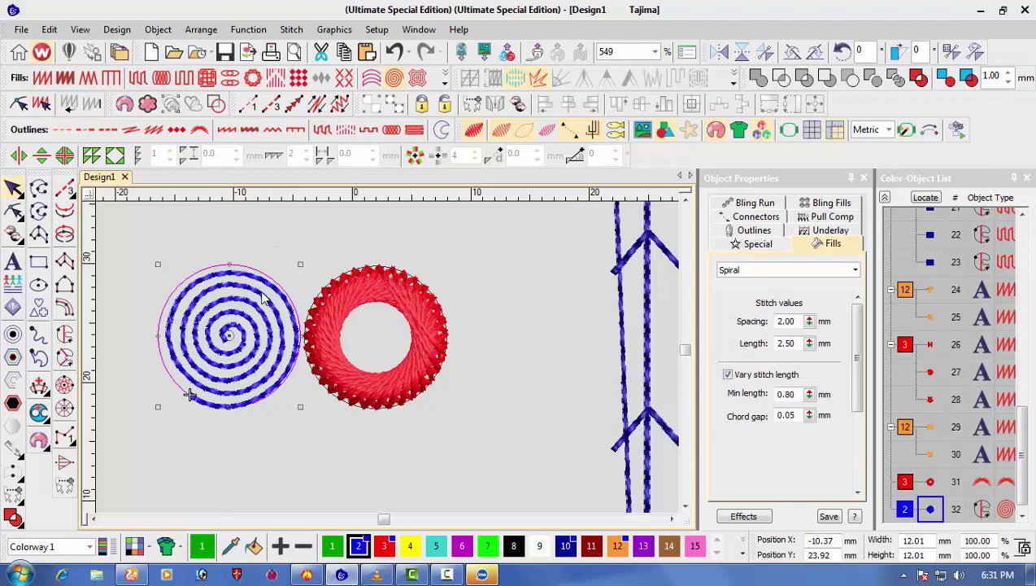
{"action": "left_click", "coordinate": [390, 132]}
{"action": "left_click", "coordinate": [417, 79]}
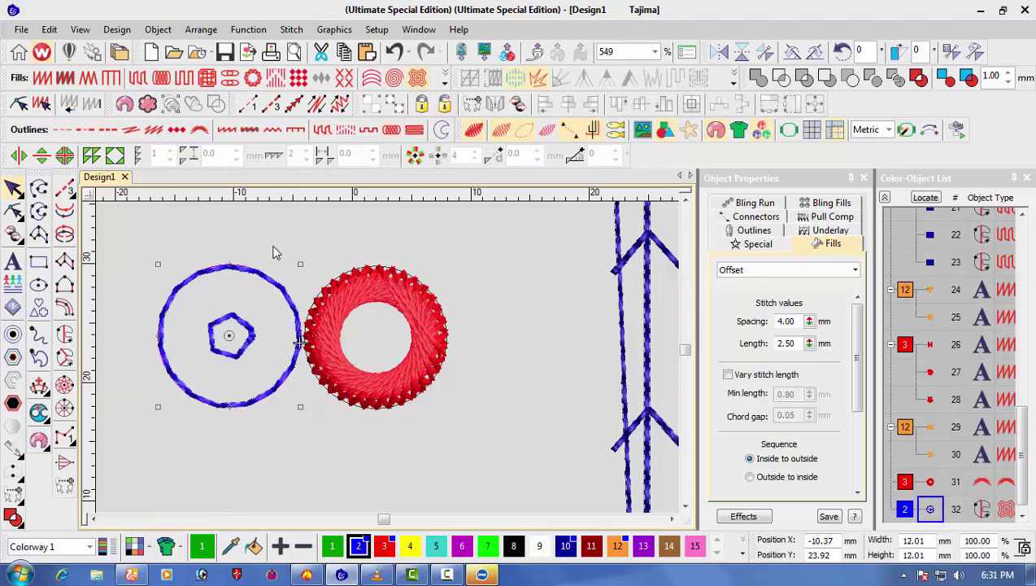
{"action": "left_click", "coordinate": [344, 79]}
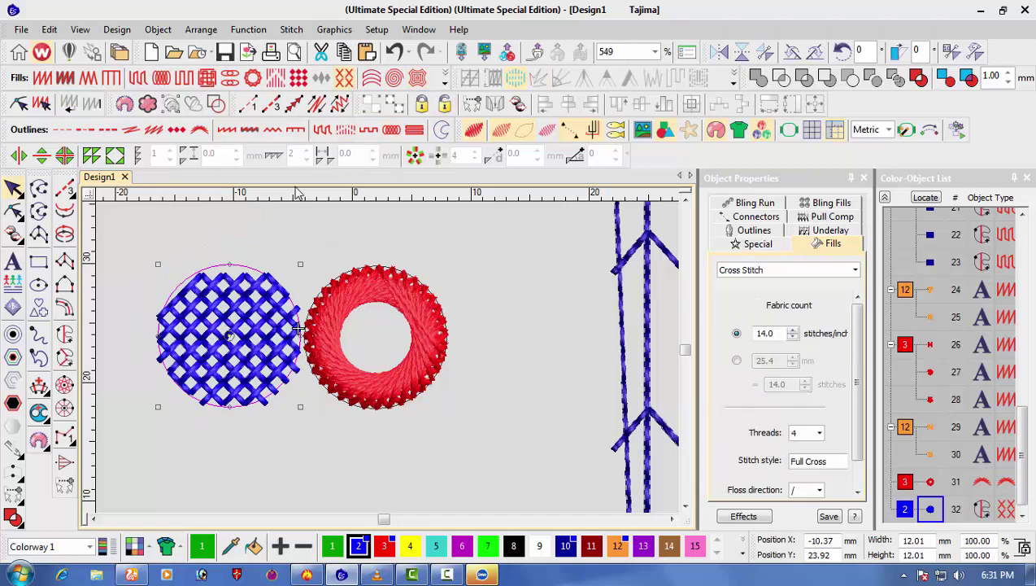
{"action": "left_click", "coordinate": [296, 79]}
{"action": "left_click", "coordinate": [204, 79]}
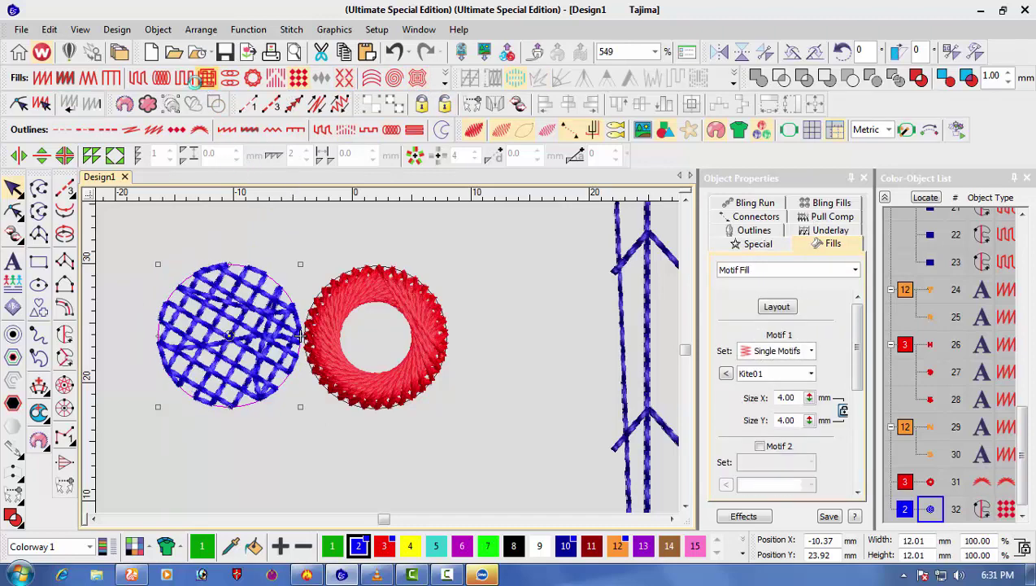
{"action": "left_click", "coordinate": [185, 85]}
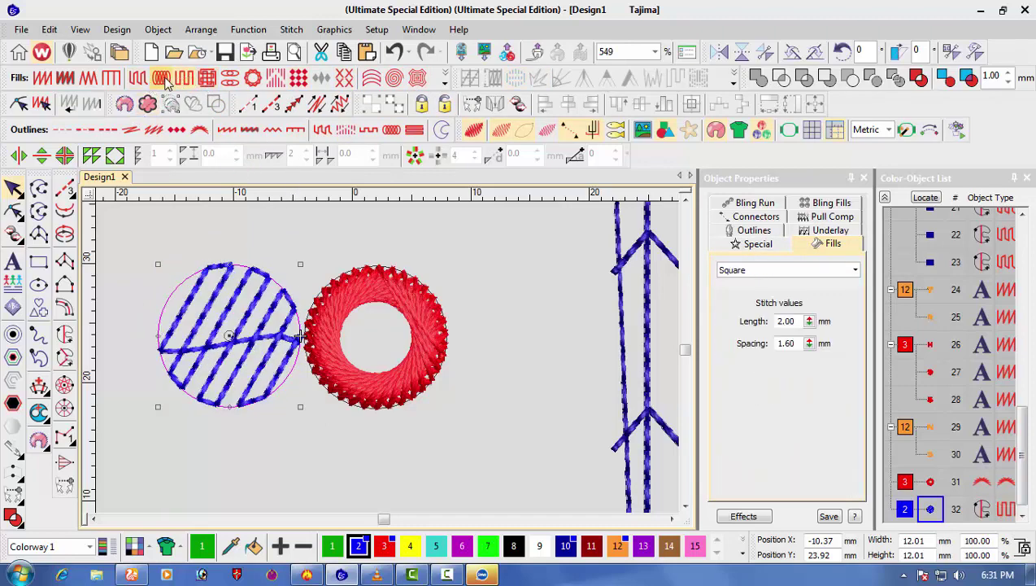
{"action": "left_click", "coordinate": [162, 79]}
{"action": "left_click", "coordinate": [140, 81]}
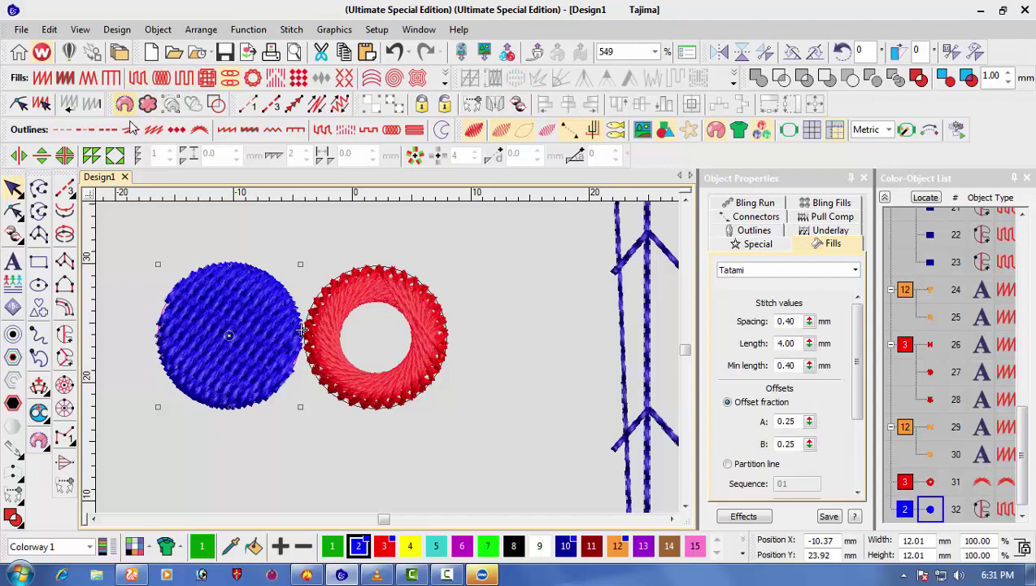
{"action": "left_click", "coordinate": [111, 77]}
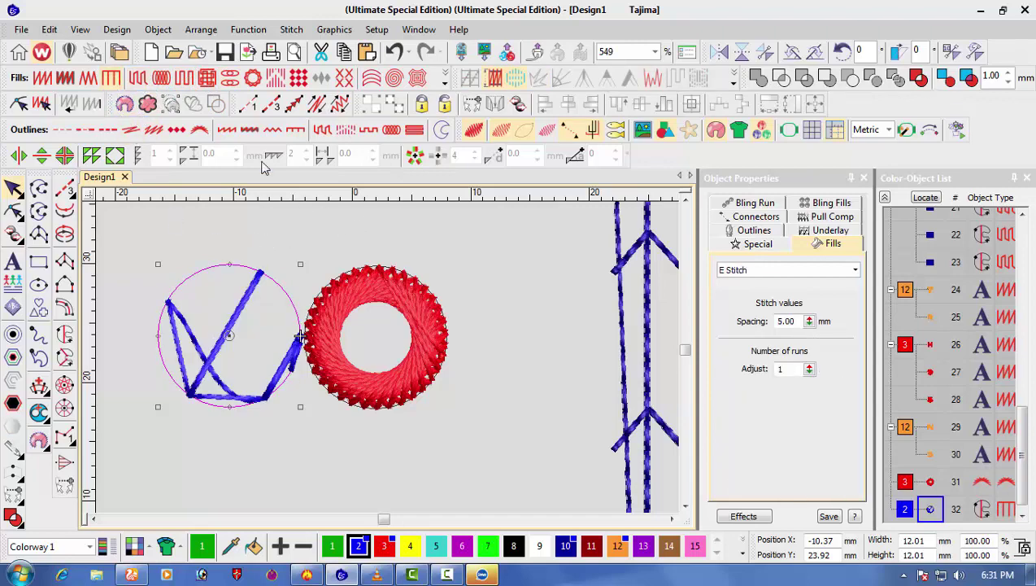
- Leave the Appliqué tool without digitizing anything and apply the Stemstitch outline to the blue circle
{"action": "left_click", "coordinate": [147, 104]}
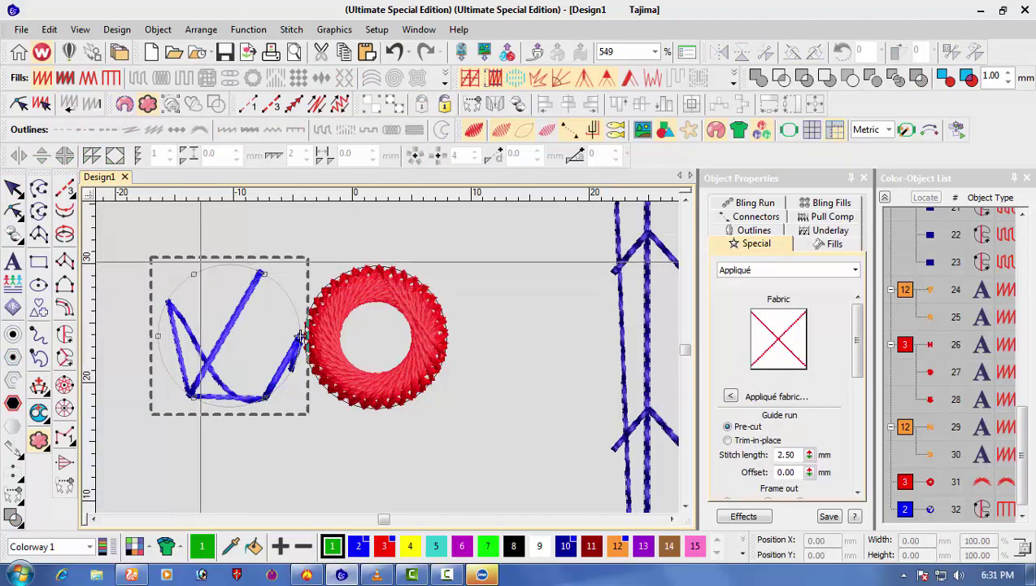
{"action": "left_click", "coordinate": [17, 189]}
{"action": "left_click", "coordinate": [153, 130]}
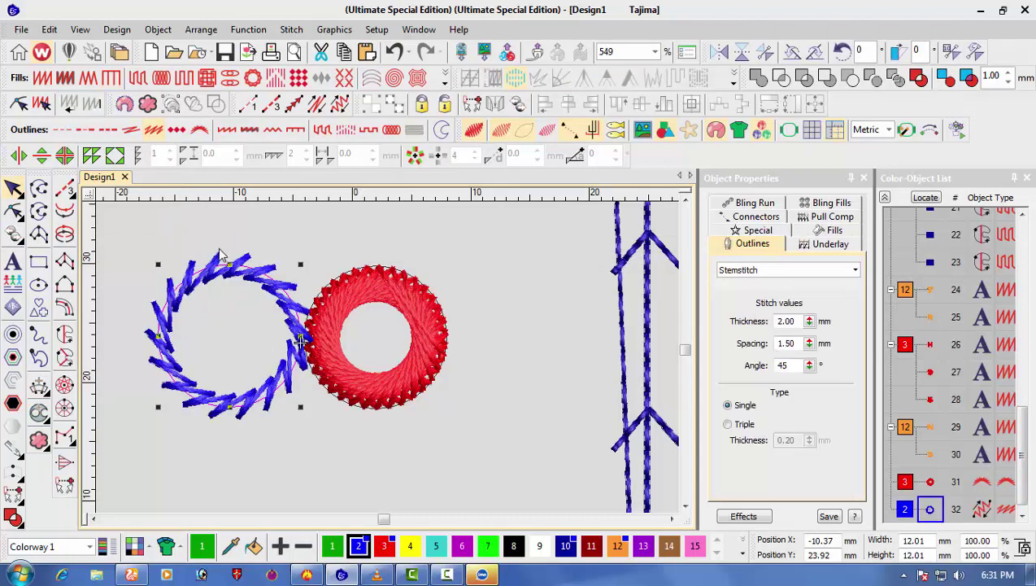
- Apply the String outline to the blue circle, then place a duplicate centred below the two rings and recolour it yellow with colour 4
{"action": "left_click", "coordinate": [199, 131]}
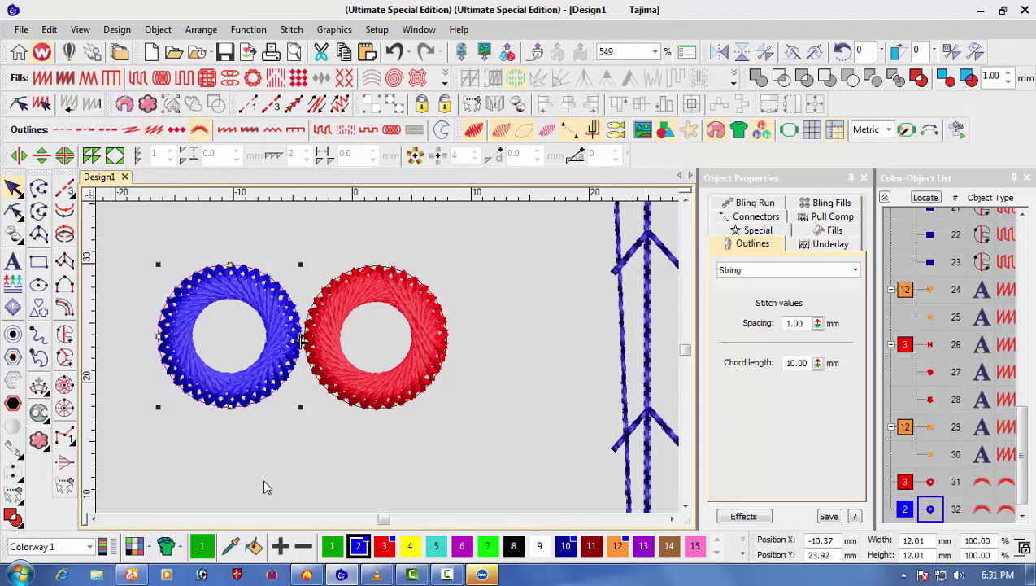
{"action": "key", "text": "ctrl+d"}
{"action": "left_click_drag", "start_coordinate": [264, 386], "coordinate": [359, 430]}
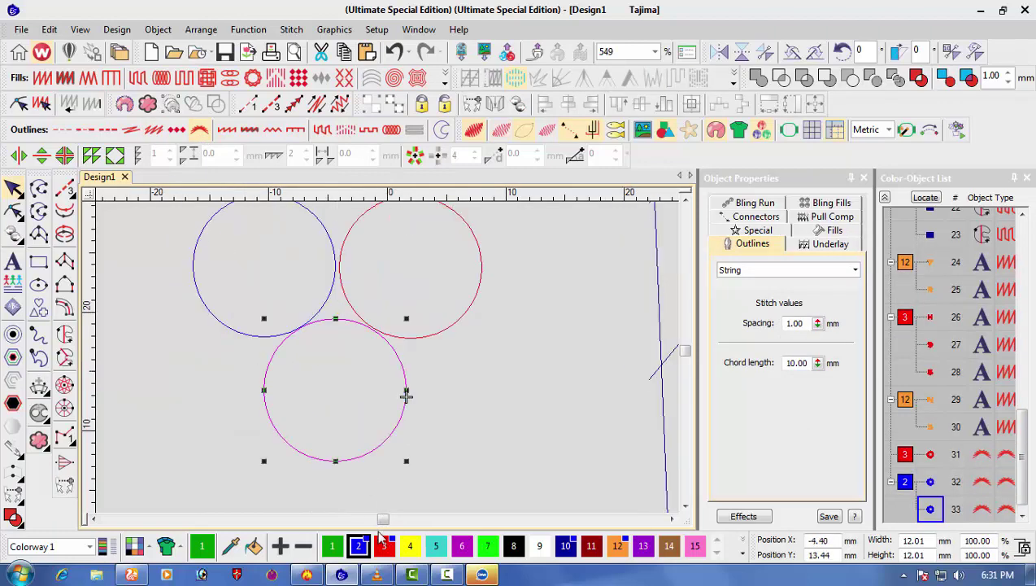
{"action": "left_click", "coordinate": [410, 546]}
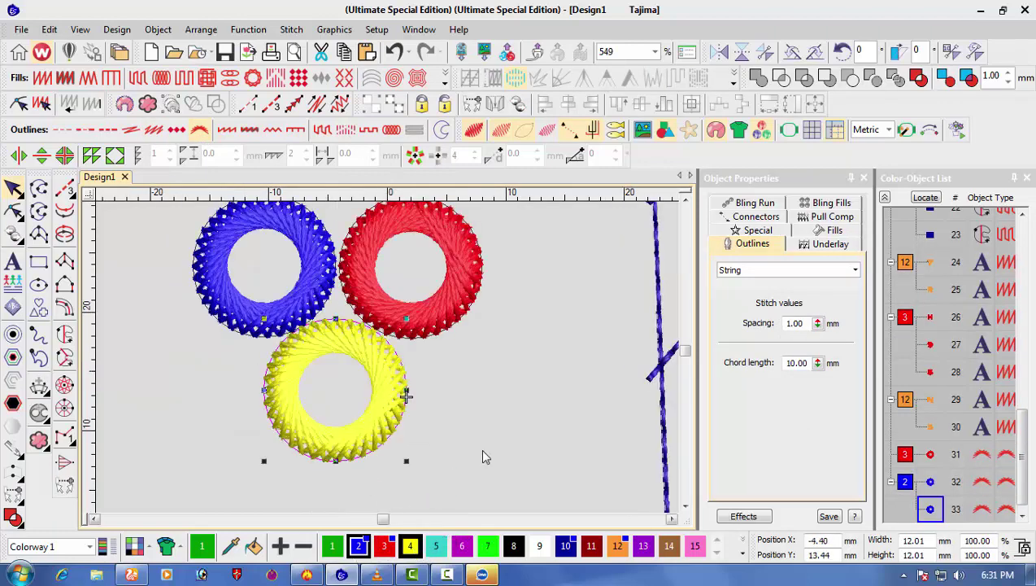
{"action": "left_click", "coordinate": [488, 431]}
- Duplicate the red ring in place, shrink the copy about its centre to about 7.6 mm, and recolour it blue with colour 2
{"action": "key", "text": "shift+z"}
{"action": "left_click_drag", "start_coordinate": [354, 328], "coordinate": [271, 259]}
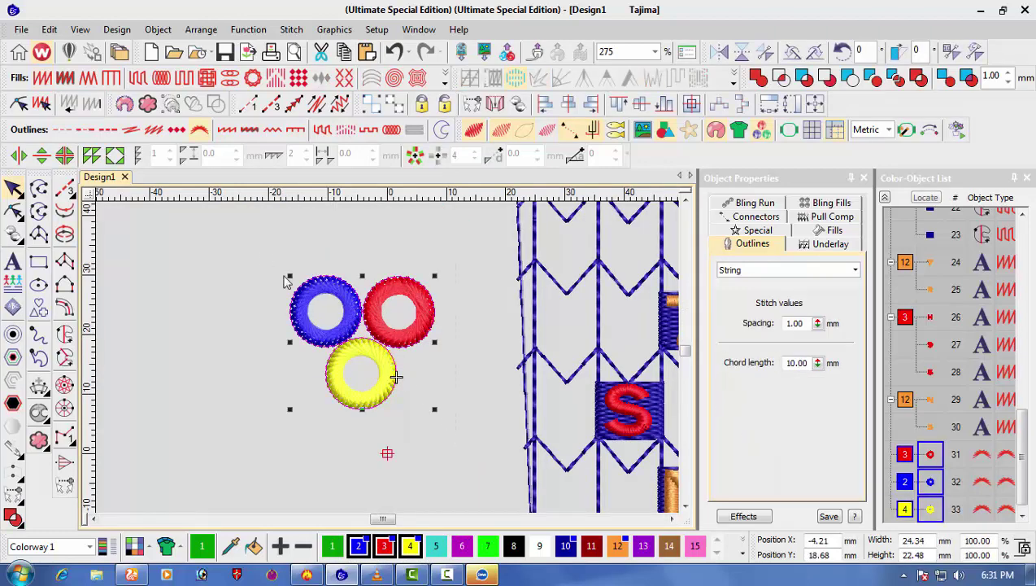
{"action": "key", "text": "z"}
{"action": "left_click", "coordinate": [491, 350]}
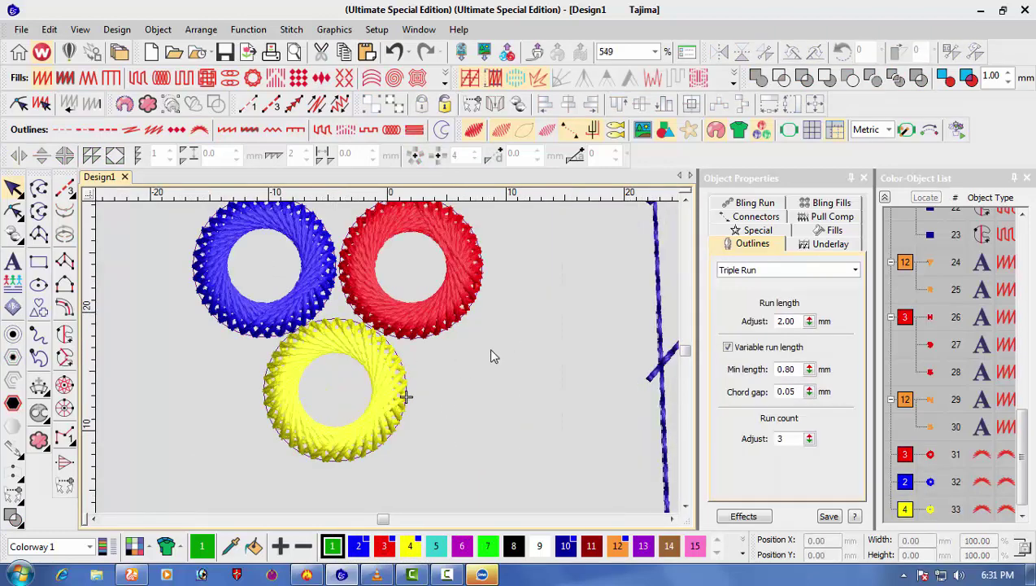
{"action": "left_click", "coordinate": [422, 322]}
{"action": "key", "text": "ctrl+d"}
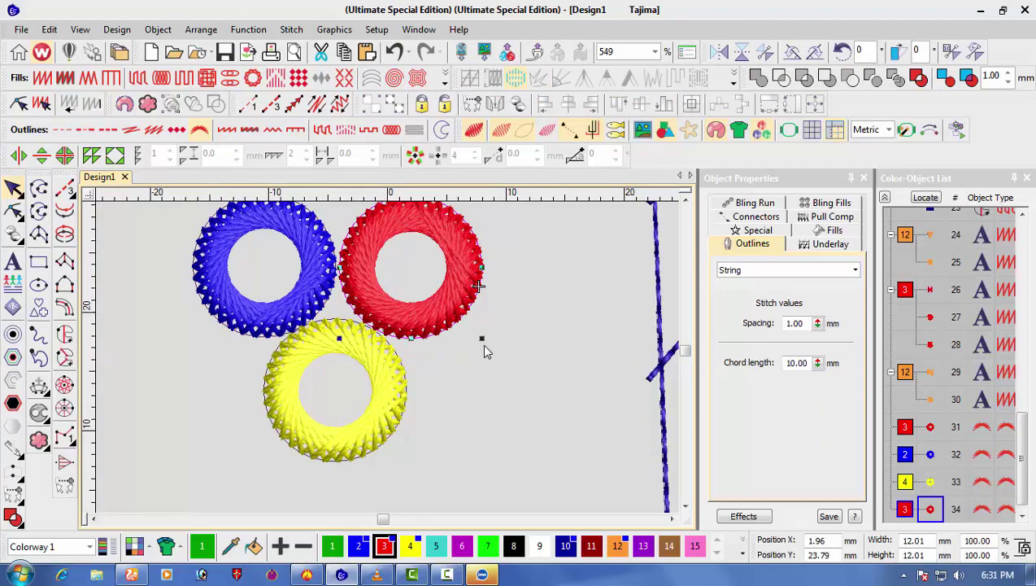
{"action": "left_click_drag", "start_coordinate": [481, 338], "coordinate": [445, 333]}
{"action": "left_click", "coordinate": [359, 545]}
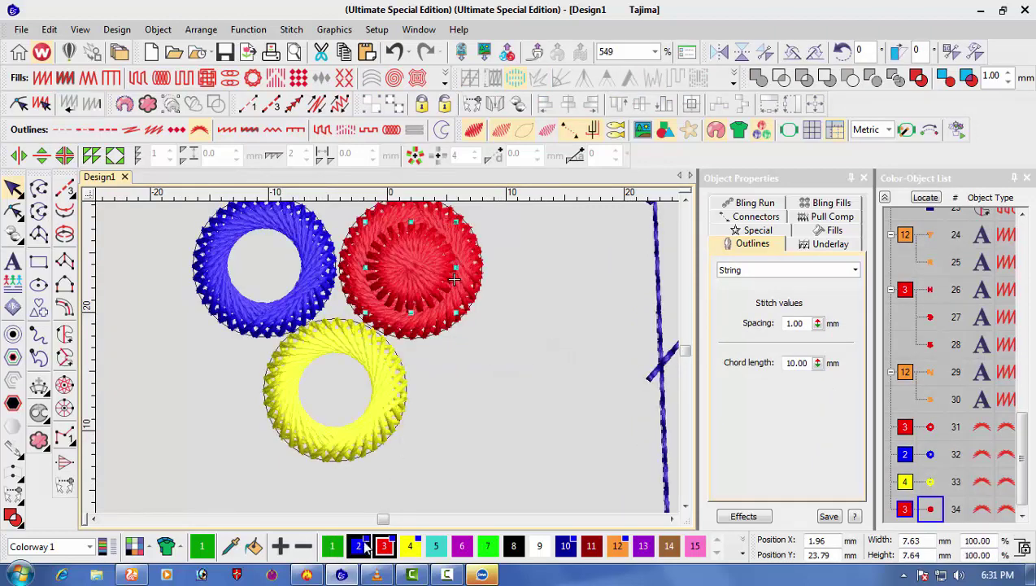
- Cut and paste the large red ring in place so it stitches after its small blue centre
{"action": "left_click", "coordinate": [440, 323]}
{"action": "key", "text": "ctrl+x"}
{"action": "key", "text": "ctrl+v"}
{"action": "left_click", "coordinate": [445, 346]}
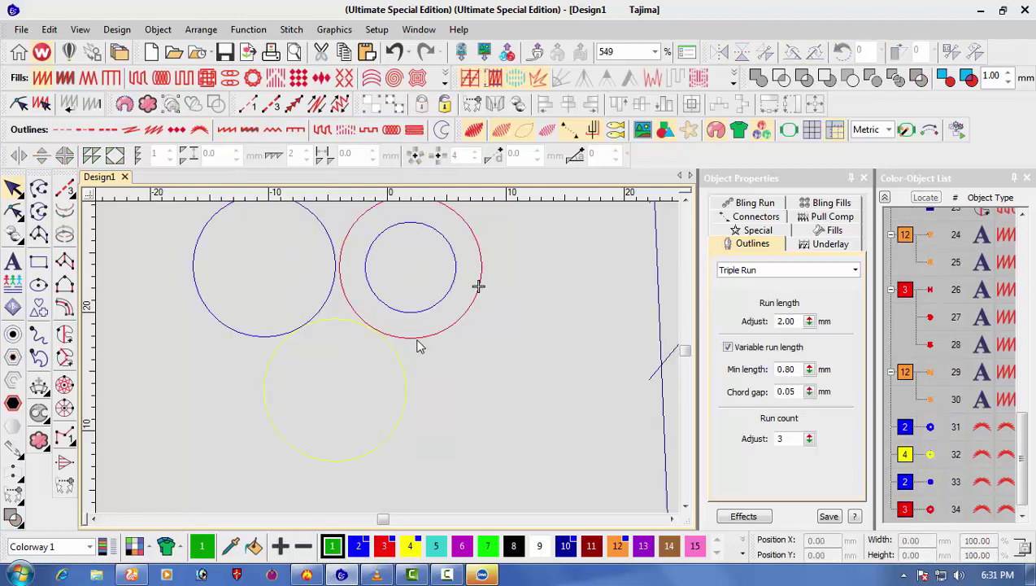
- Place a duplicate of the small blue centre inside the yellow ring and recolour it red with colour 3
{"action": "left_click", "coordinate": [398, 384]}
{"action": "left_click", "coordinate": [420, 282]}
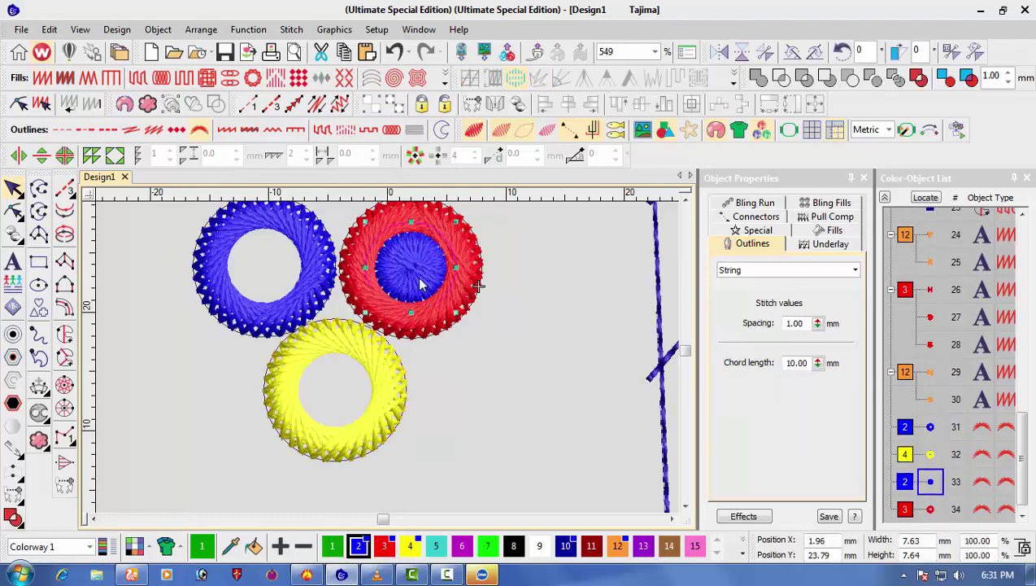
{"action": "left_click_drag", "start_coordinate": [421, 293], "coordinate": [347, 400]}
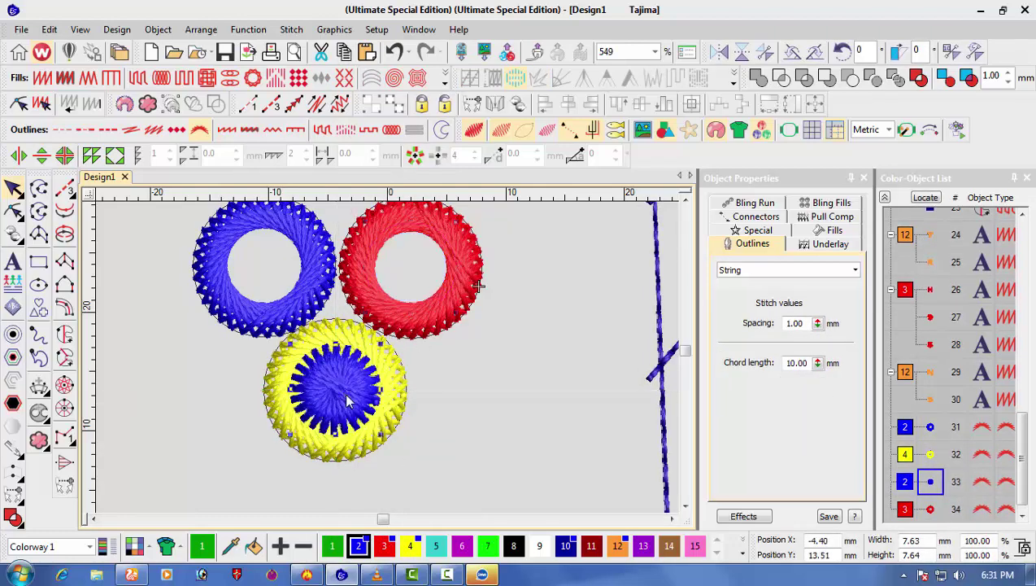
{"action": "key", "text": "ctrl+z"}
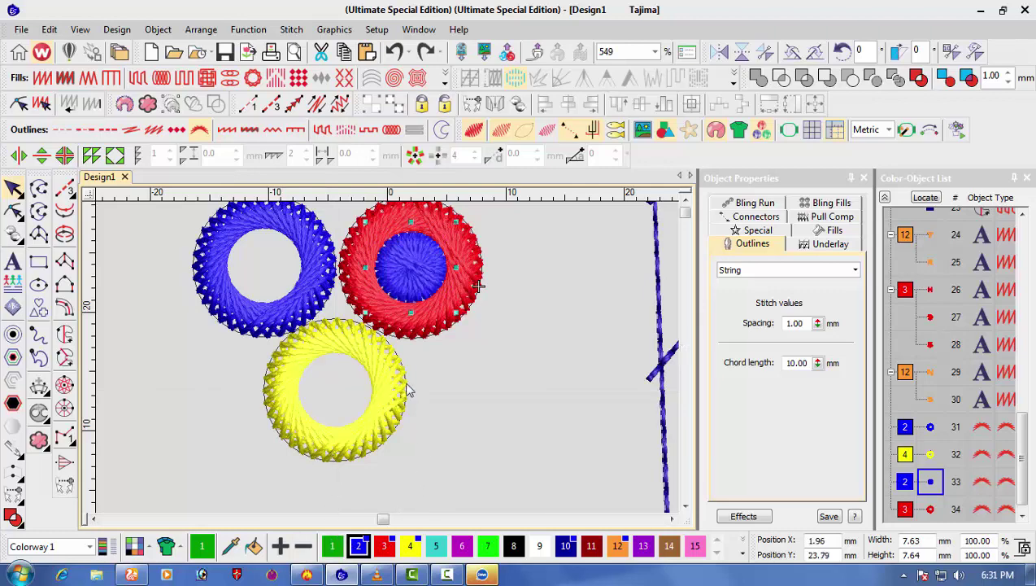
{"action": "key", "text": "ctrl+d"}
{"action": "left_click_drag", "start_coordinate": [401, 275], "coordinate": [327, 397]}
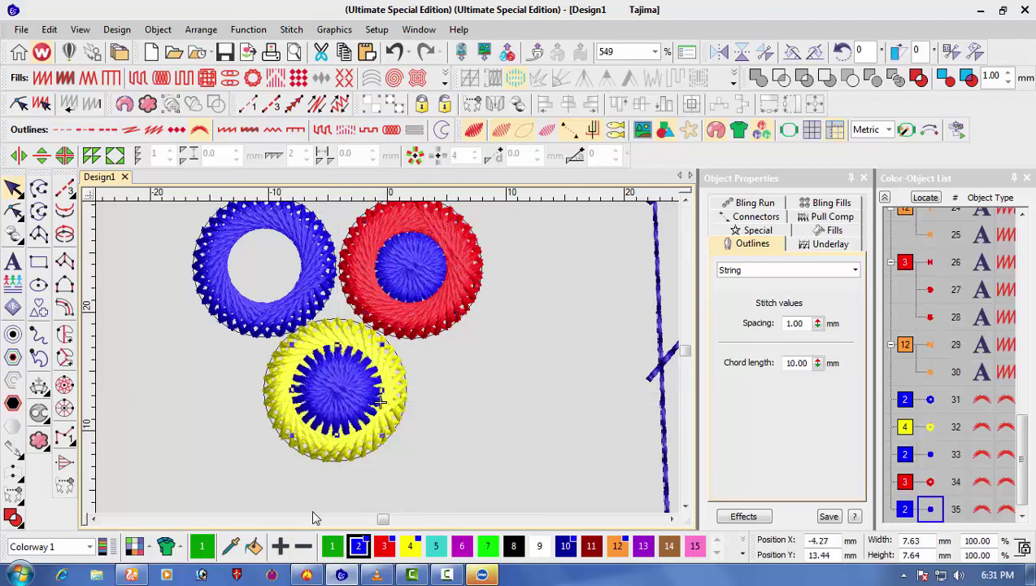
{"action": "left_click", "coordinate": [384, 546]}
{"action": "key", "text": "Escape"}
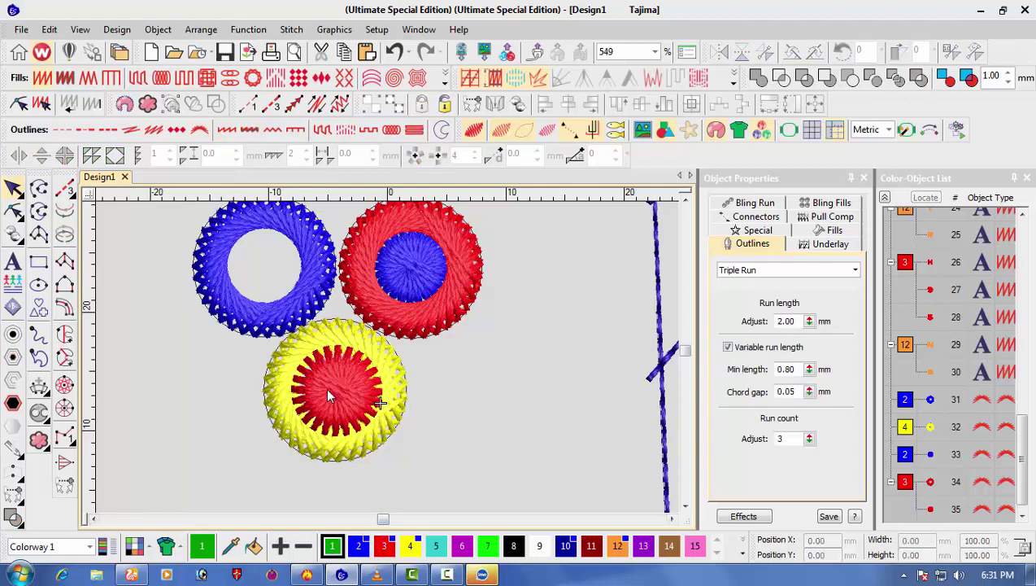
- Copy the small red centre into the blue ring and recolour the copy yellow with colour 4
{"action": "left_click", "coordinate": [325, 389]}
{"action": "key", "text": "ctrl+c"}
{"action": "key", "text": "ctrl+v"}
{"action": "left_click", "coordinate": [259, 271]}
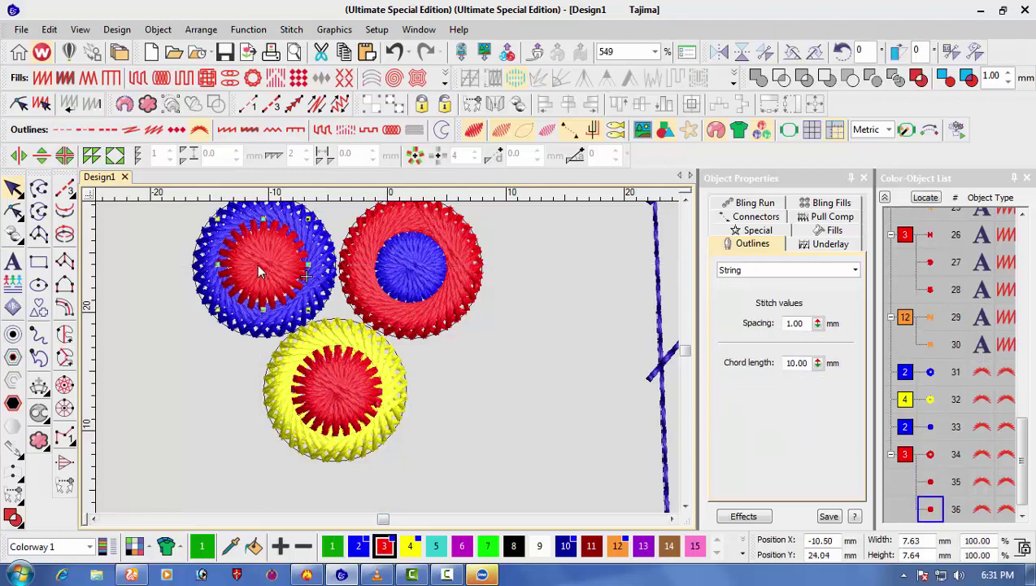
{"action": "left_click", "coordinate": [409, 546]}
{"action": "key", "text": "Escape"}
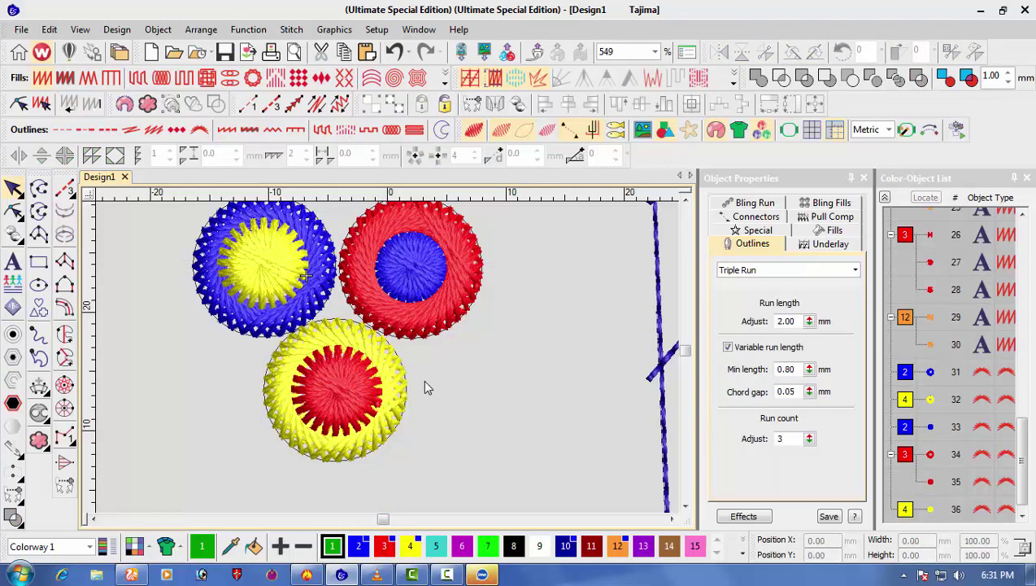
- View the three two-coloured circles together and cancel the Windows hard disk warning
{"action": "key", "text": "shift+z"}
{"action": "key", "text": "plus"}
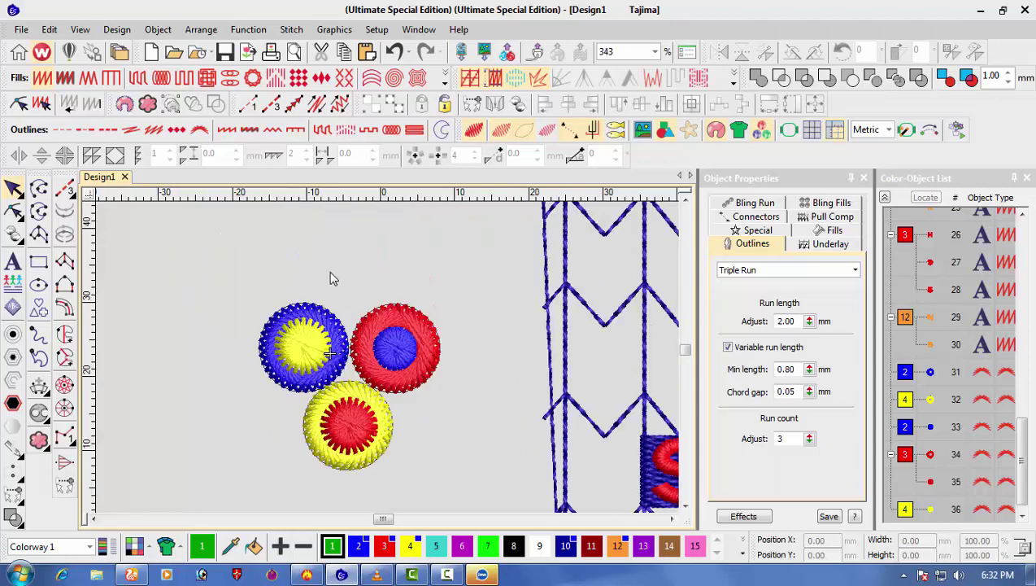
{"action": "left_click", "coordinate": [312, 310]}
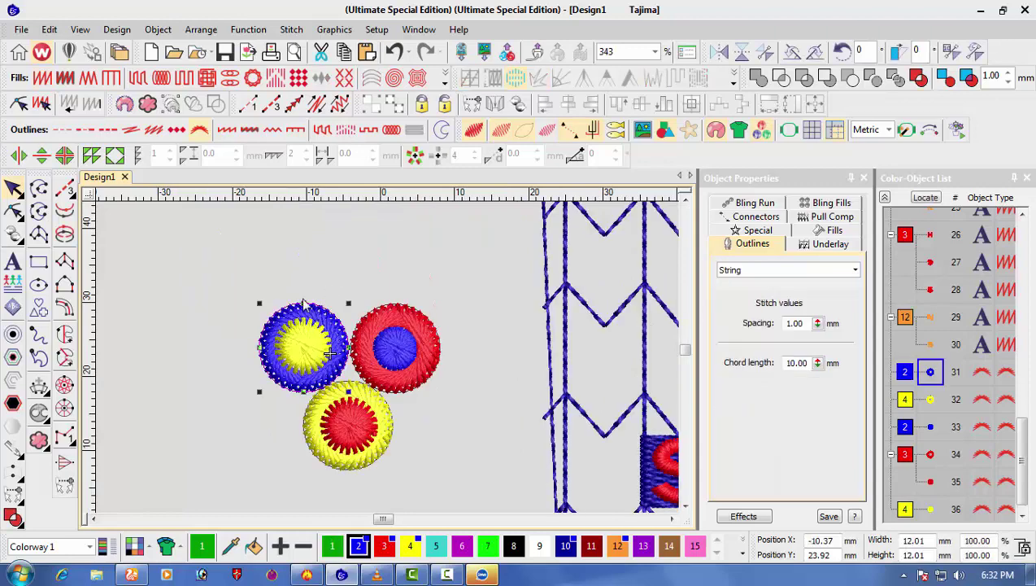
{"action": "left_click", "coordinate": [274, 270]}
{"action": "left_click", "coordinate": [681, 365]}
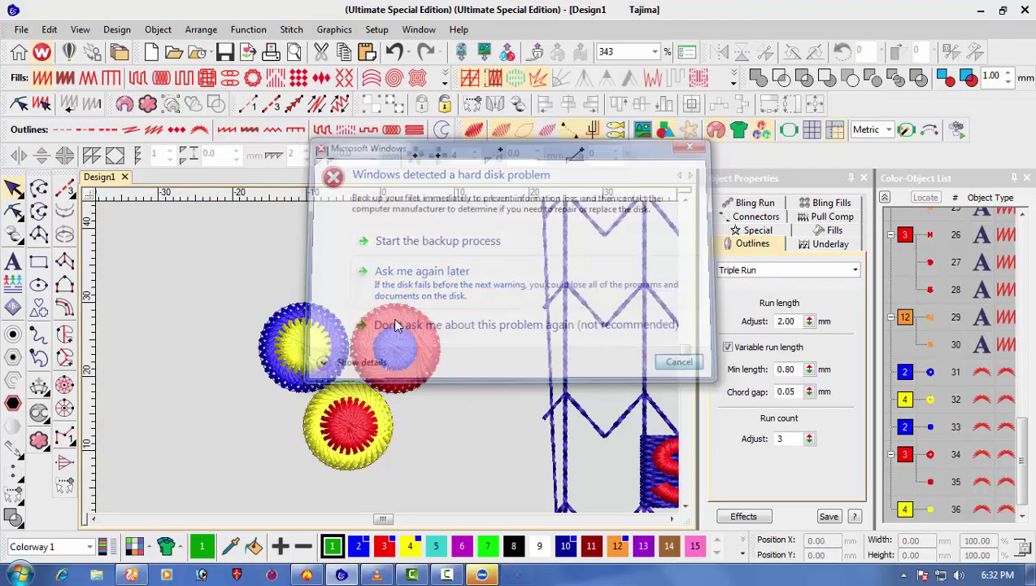
- Digitize a small green satin ring in the empty area to the left of the blue ring
{"action": "left_click", "coordinate": [65, 407]}
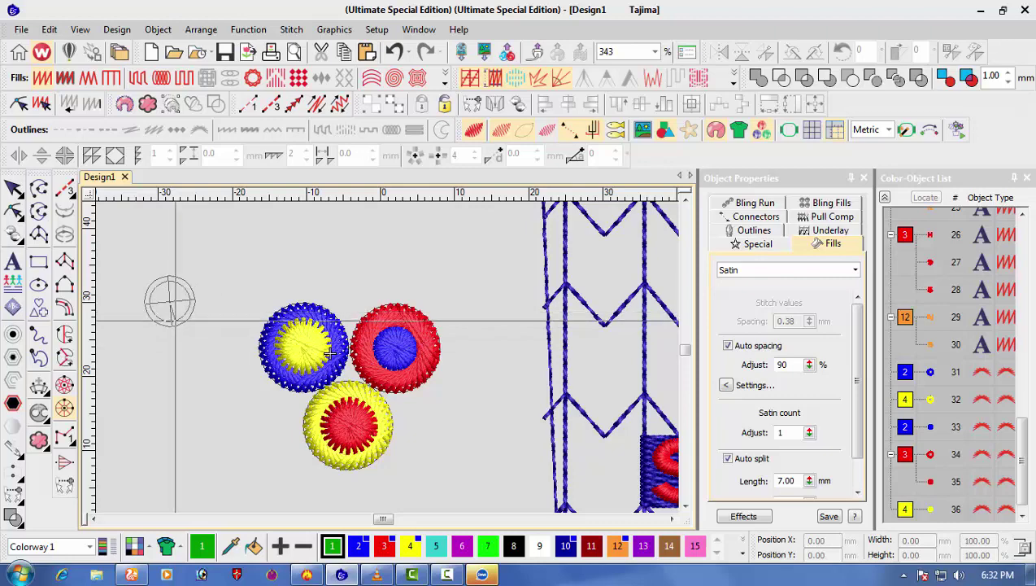
{"action": "left_click", "coordinate": [196, 308]}
{"action": "left_click", "coordinate": [14, 192]}
{"action": "left_click", "coordinate": [153, 391]}
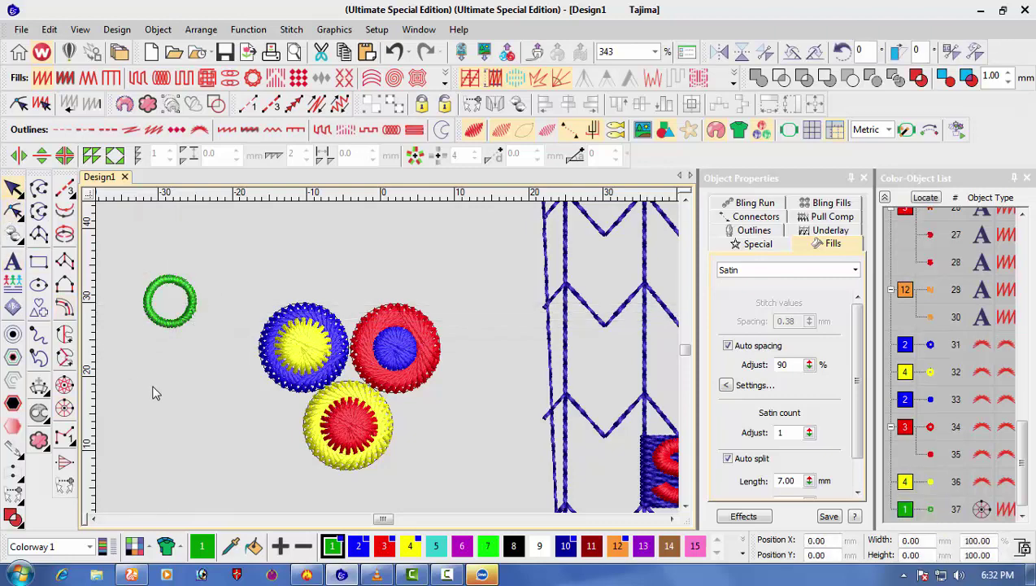
{"action": "left_click", "coordinate": [155, 320]}
- Draw a green rectangle about 8.8 by 9.4 mm, move it above the blue ring, and give it the String outline
{"action": "left_click", "coordinate": [39, 263]}
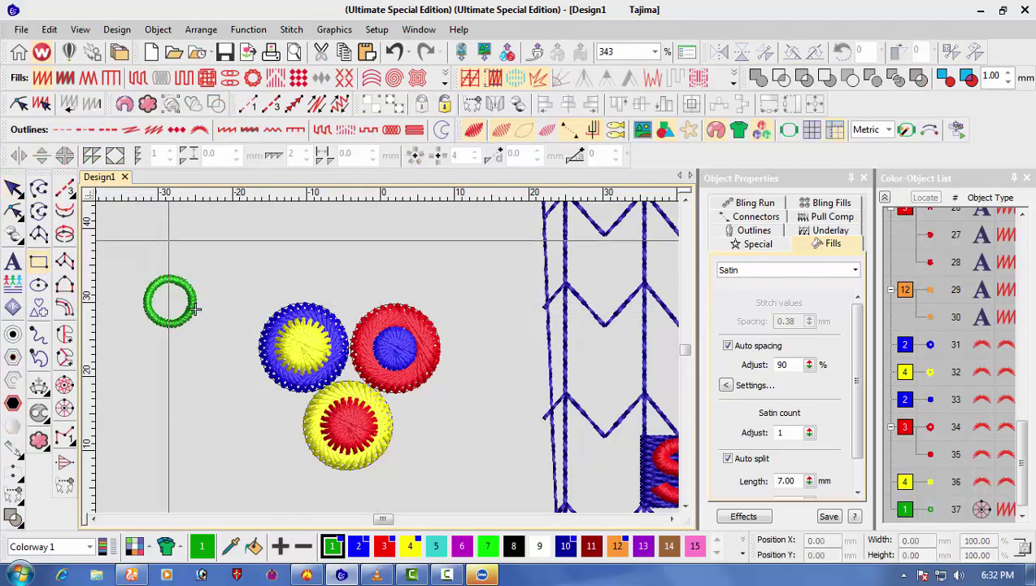
{"action": "left_click", "coordinate": [169, 240]}
{"action": "left_click", "coordinate": [236, 310]}
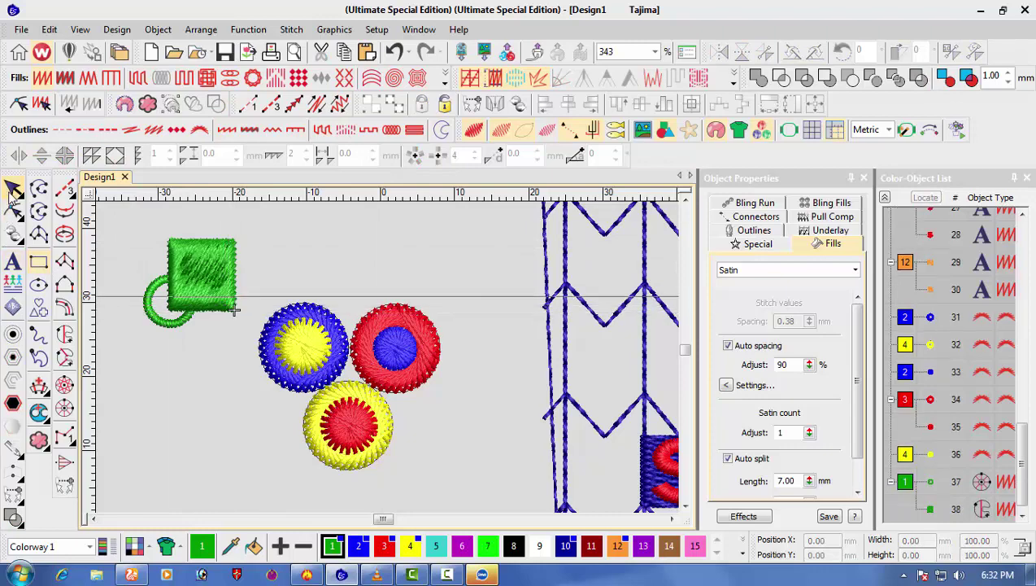
{"action": "left_click_drag", "start_coordinate": [201, 271], "coordinate": [255, 260]}
{"action": "left_click", "coordinate": [199, 130]}
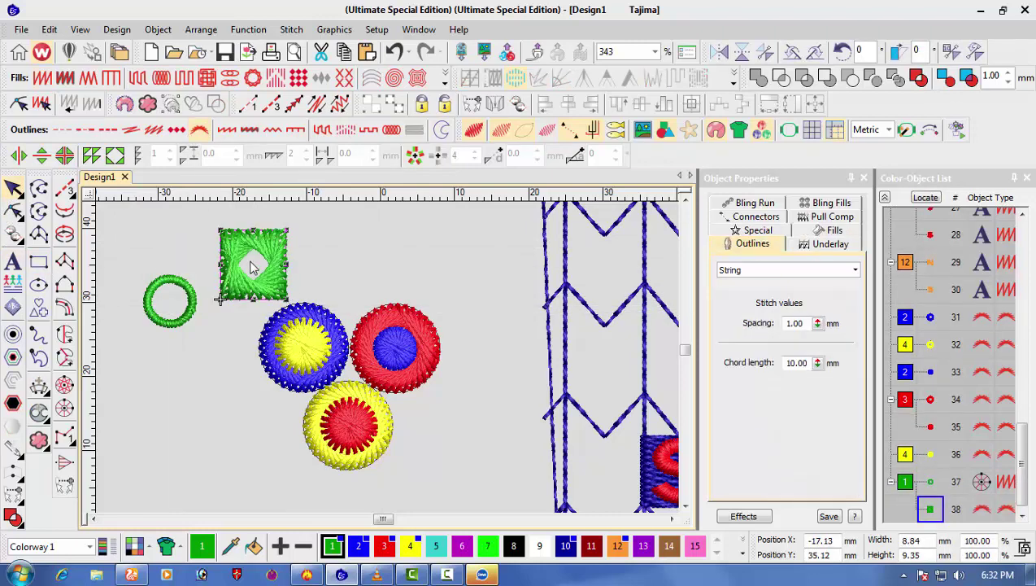
- Move the green String square up slightly and rescale it about its centre, first smaller, then to about 9.1 by 9.6 mm
{"action": "scroll", "coordinate": [256, 274], "scroll_direction": "up", "scroll_amount": 1}
{"action": "scroll", "coordinate": [386, 364], "scroll_direction": "down", "scroll_amount": 2}
{"action": "scroll", "coordinate": [322, 322], "scroll_direction": "up", "scroll_amount": 2}
{"action": "left_click_drag", "start_coordinate": [400, 336], "coordinate": [400, 318]}
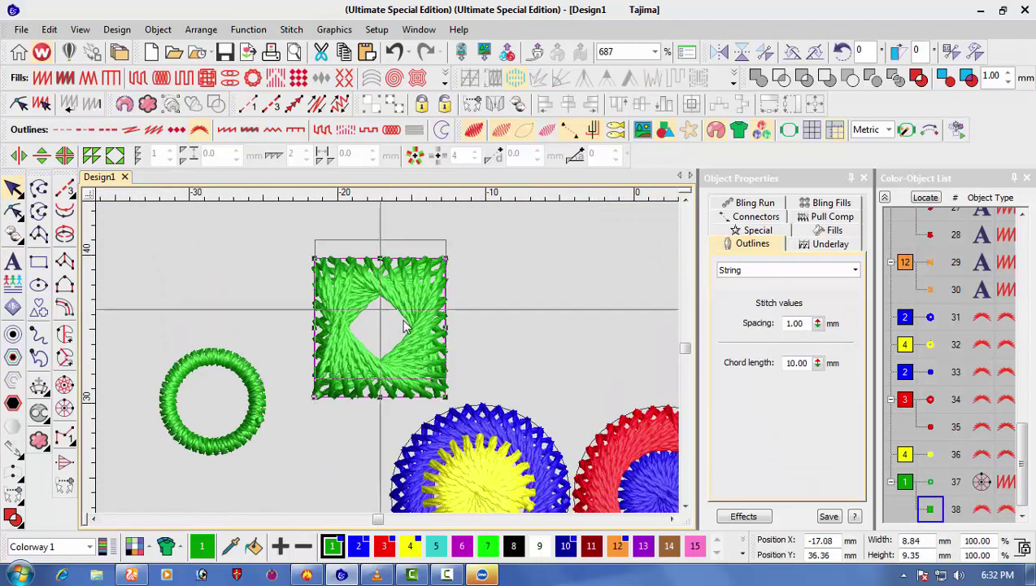
{"action": "left_click_drag", "start_coordinate": [447, 248], "coordinate": [422, 271]}
{"action": "left_click_drag", "start_coordinate": [430, 329], "coordinate": [480, 281]}
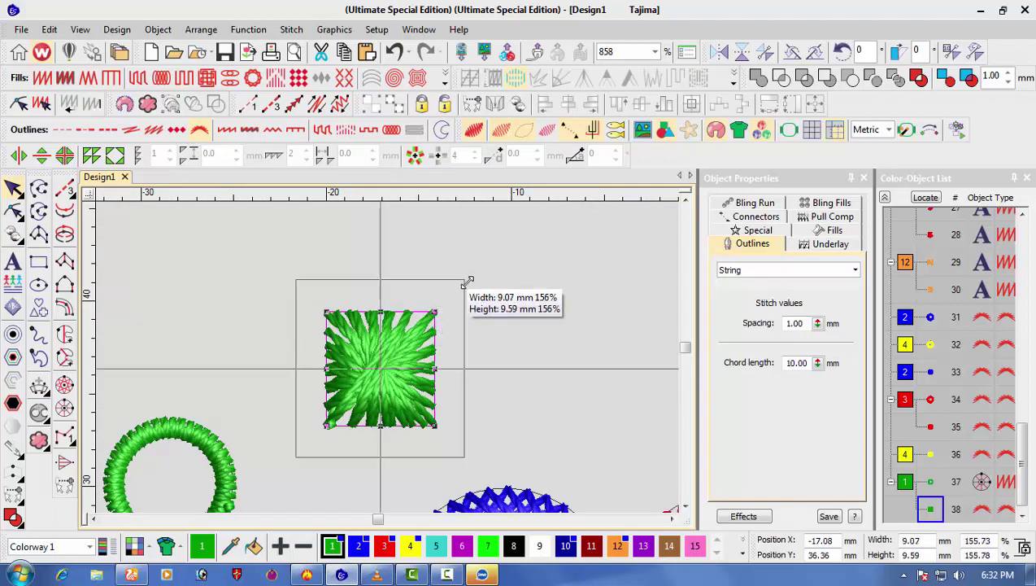
{"action": "key", "text": "minus"}
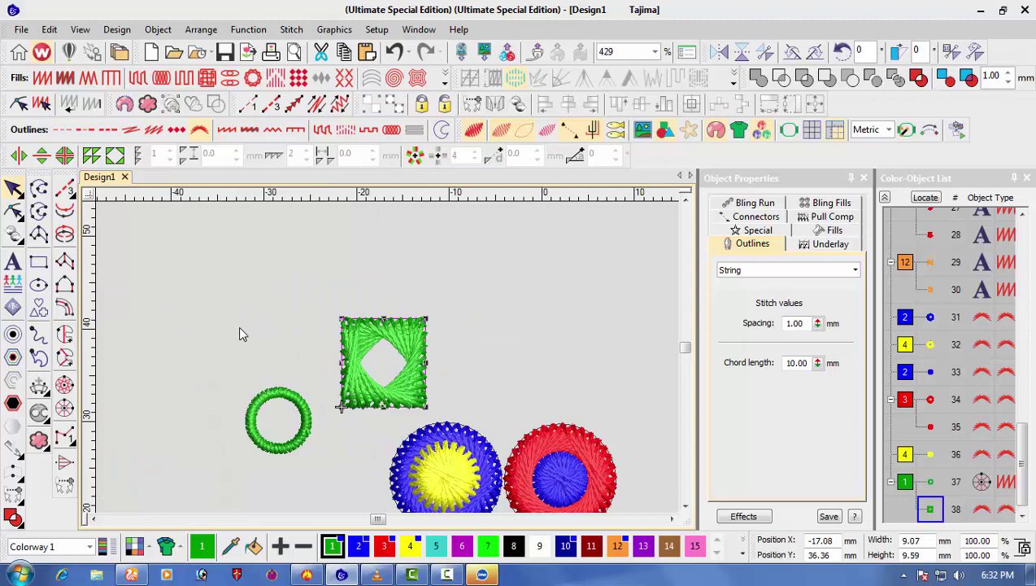
- Insert diamond border shape 01 about 3.8 by 3.5 mm above the green square and move it up and to the left
{"action": "left_click", "coordinate": [64, 286]}
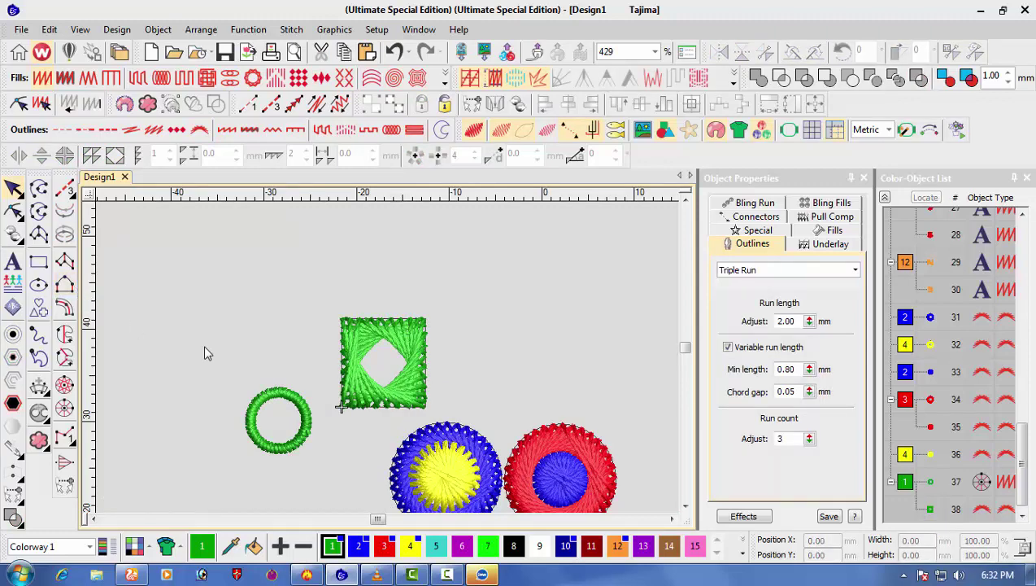
{"action": "left_click", "coordinate": [340, 342]}
{"action": "left_click", "coordinate": [38, 306]}
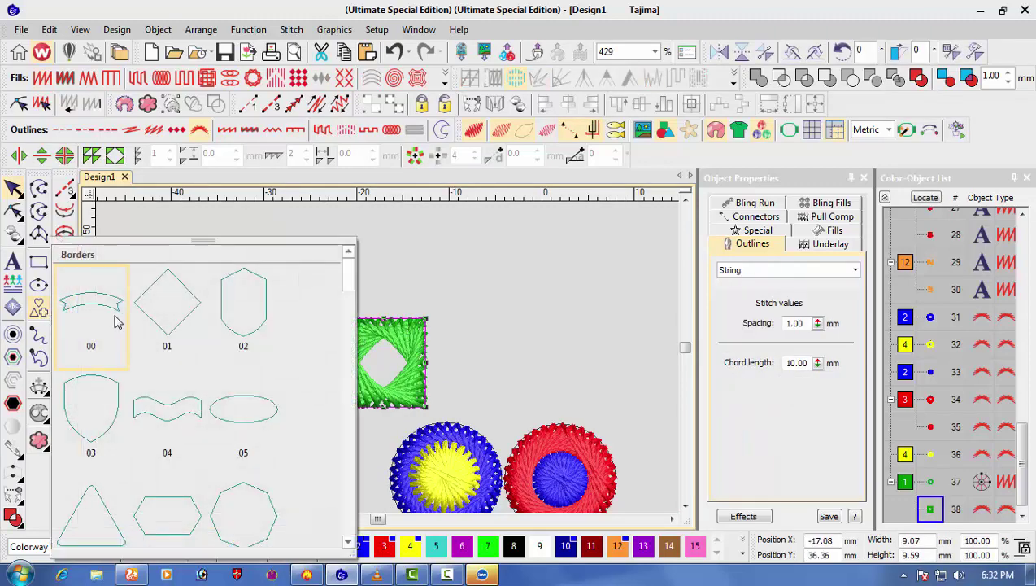
{"action": "left_click", "coordinate": [182, 346]}
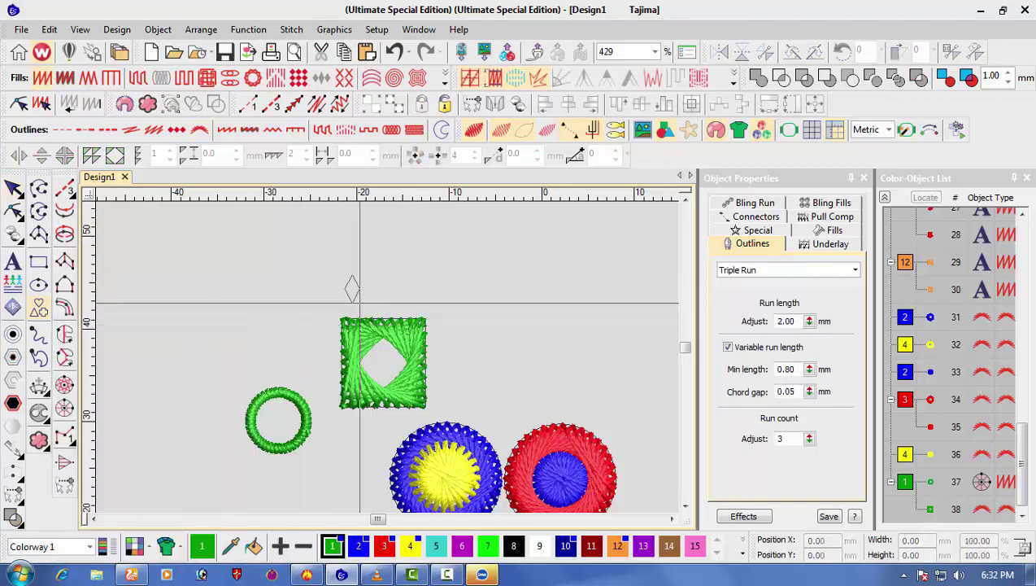
{"action": "key", "text": "Return"}
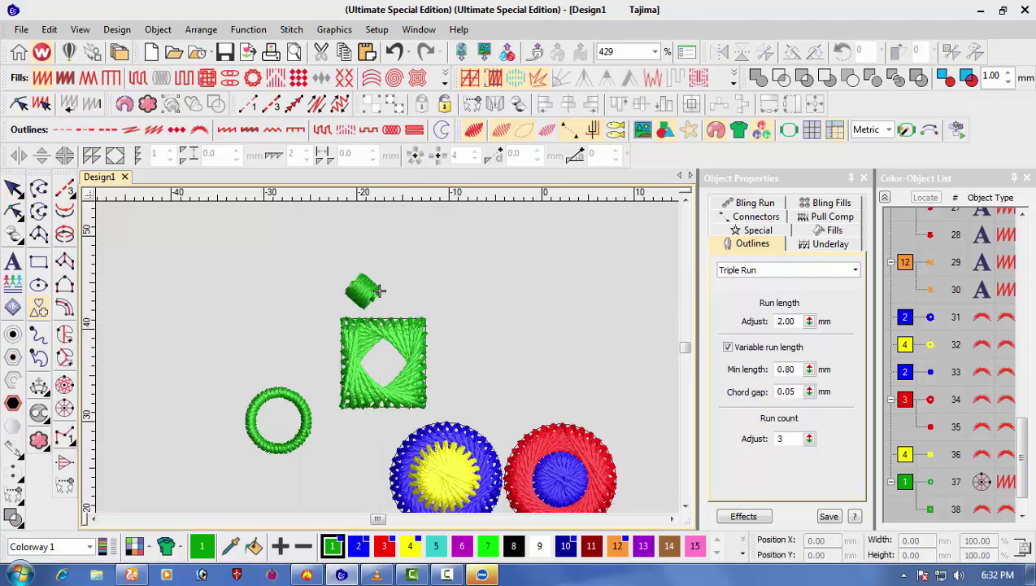
{"action": "left_click", "coordinate": [16, 195]}
{"action": "scroll", "coordinate": [354, 317], "scroll_direction": "up", "scroll_amount": 2}
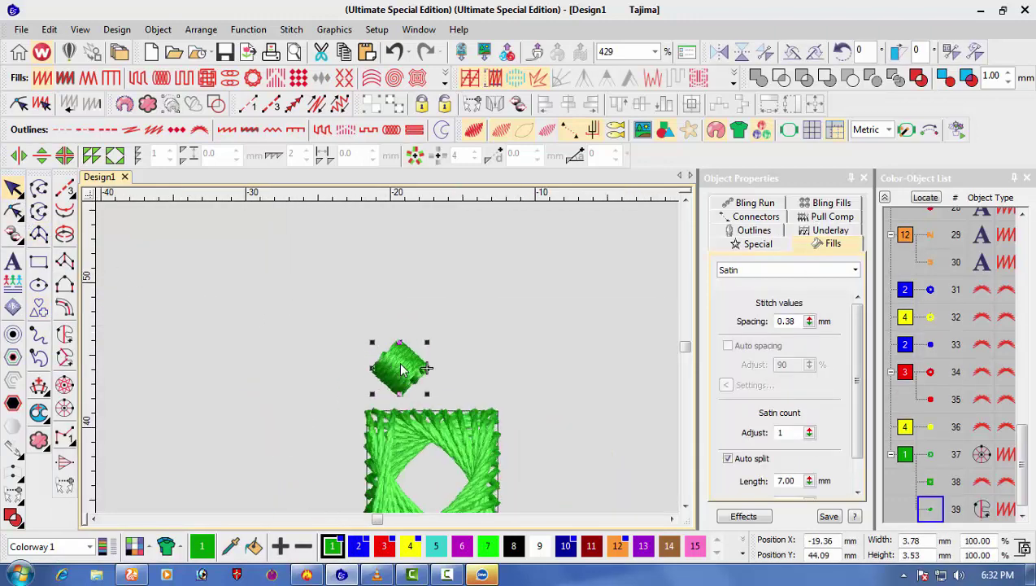
{"action": "left_click_drag", "start_coordinate": [408, 373], "coordinate": [312, 323]}
{"action": "scroll", "coordinate": [313, 325], "scroll_direction": "up", "scroll_amount": 1}
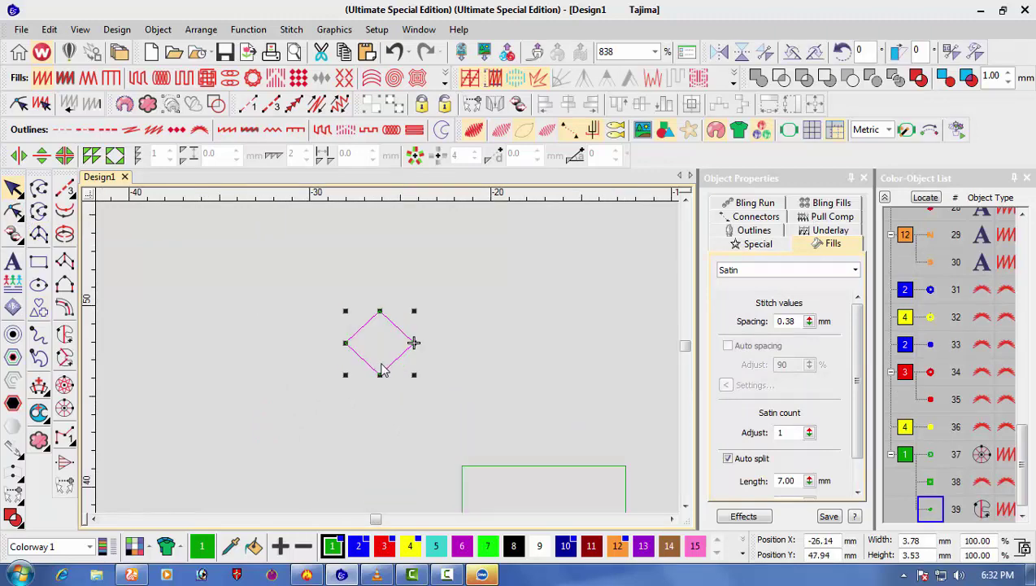
- Insert border shape 02 about 2.7 by 3.8 mm to the left of the green diamond and move it slightly closer to the diamond
{"action": "left_click", "coordinate": [39, 307]}
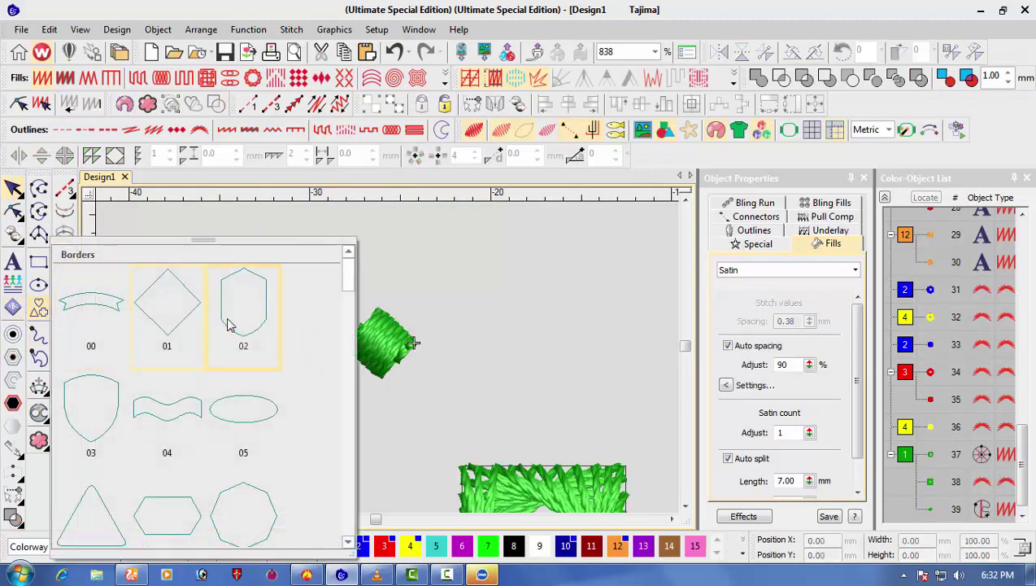
{"action": "scroll", "coordinate": [195, 444], "scroll_direction": "down", "scroll_amount": 15}
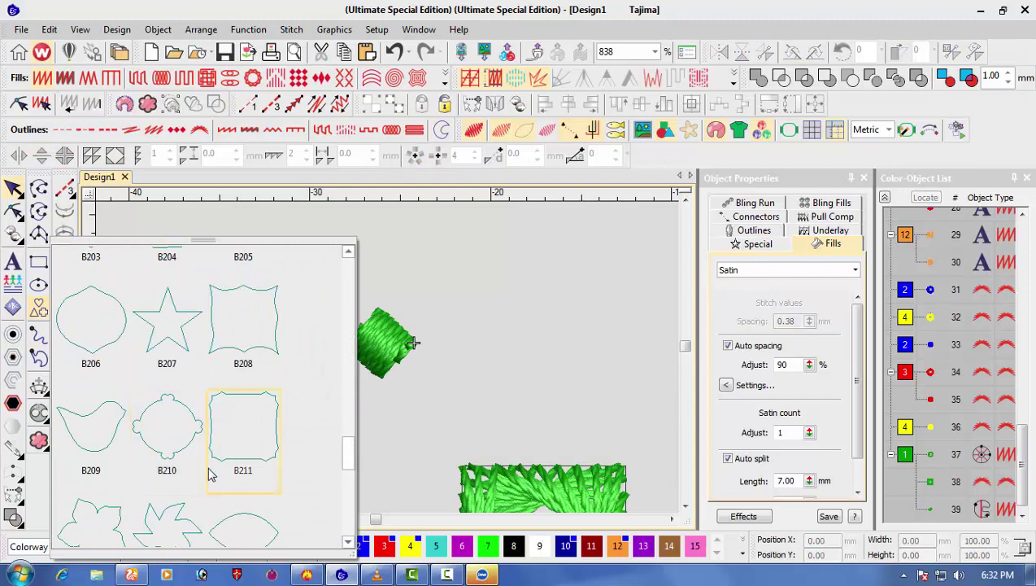
{"action": "scroll", "coordinate": [169, 478], "scroll_direction": "up", "scroll_amount": 12}
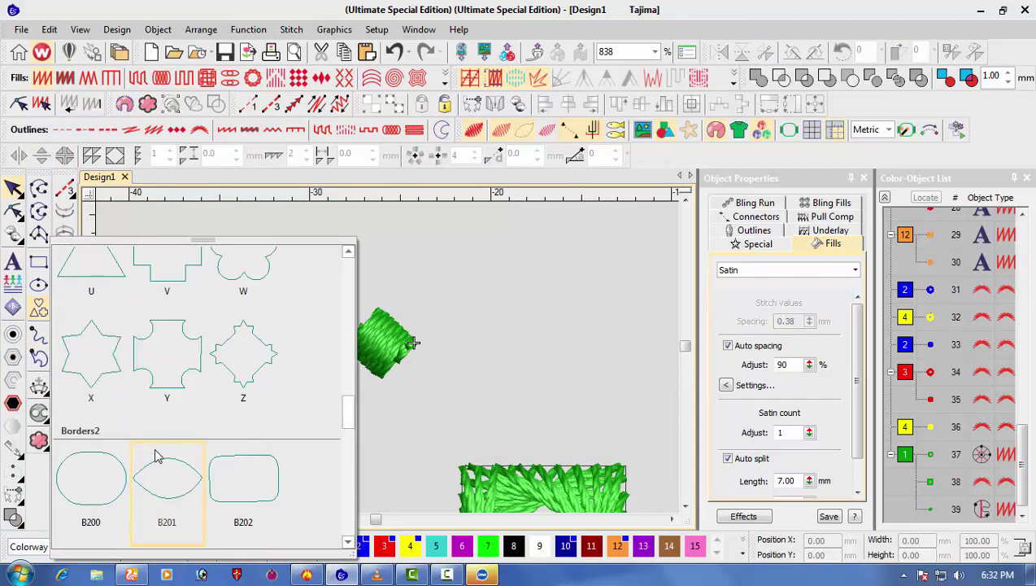
{"action": "scroll", "coordinate": [171, 415], "scroll_direction": "up", "scroll_amount": 3}
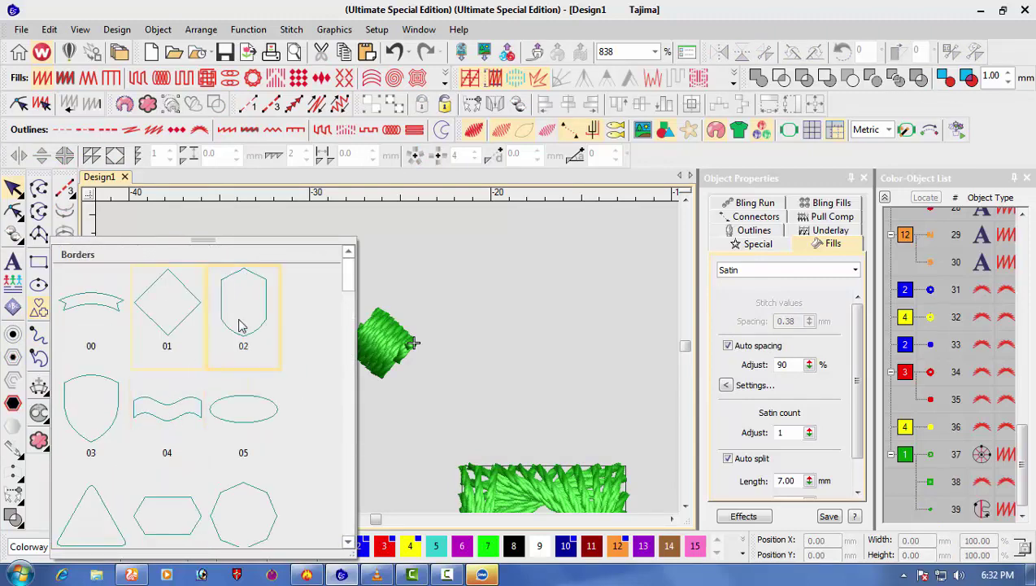
{"action": "left_click", "coordinate": [238, 326]}
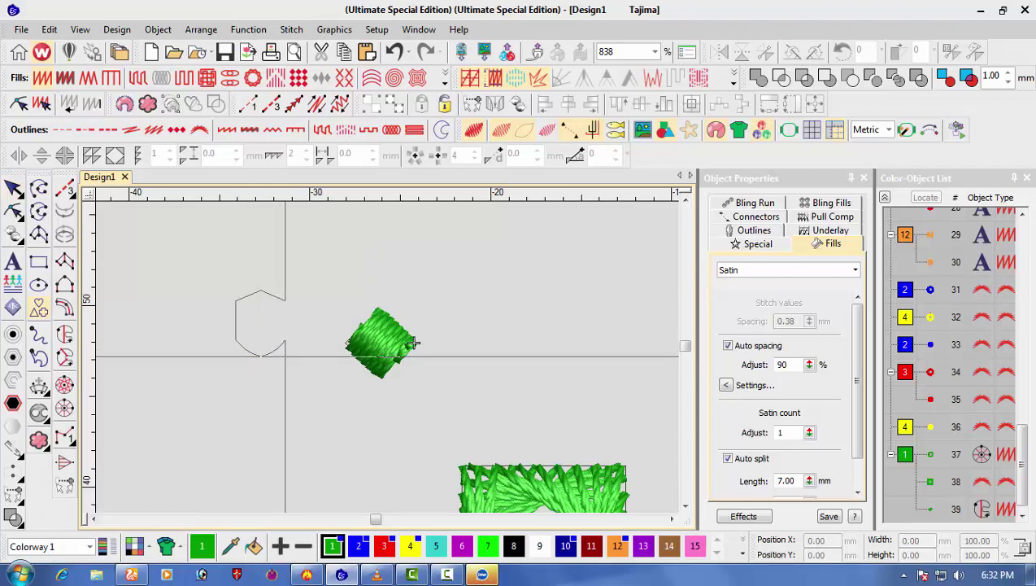
{"action": "left_click", "coordinate": [277, 350]}
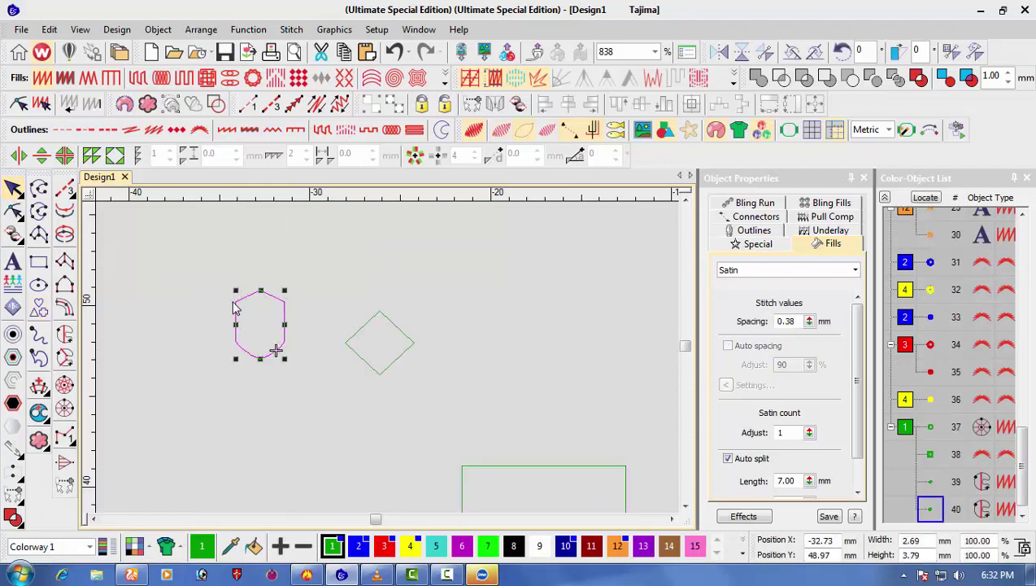
{"action": "left_click_drag", "start_coordinate": [285, 353], "coordinate": [302, 359]}
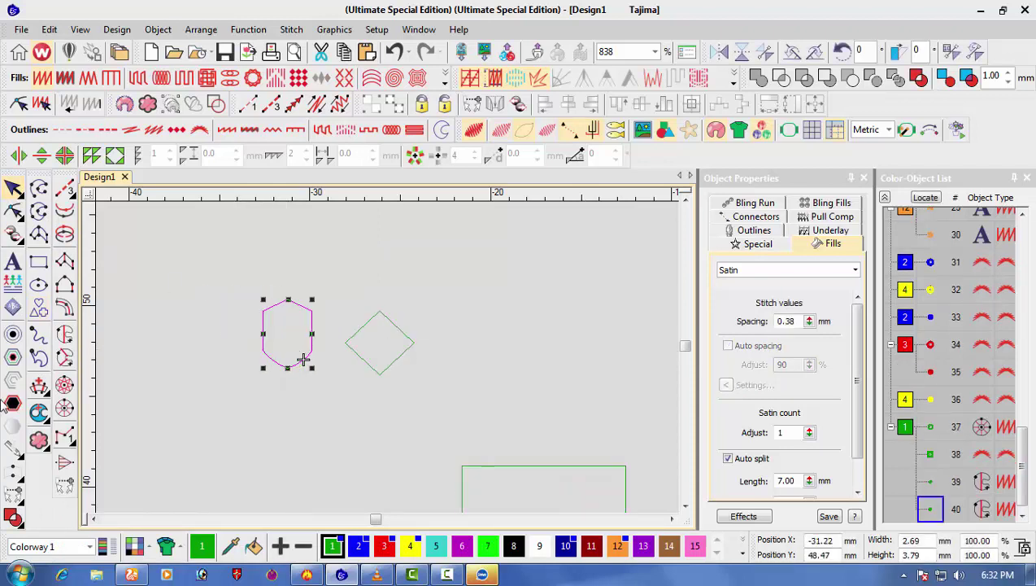
- Generate a Run outline plus Run, Stemstitch and Satin Column C offsets at 4.00 mm spacing from border shape 02, and delete them all
{"action": "left_click", "coordinate": [13, 356]}
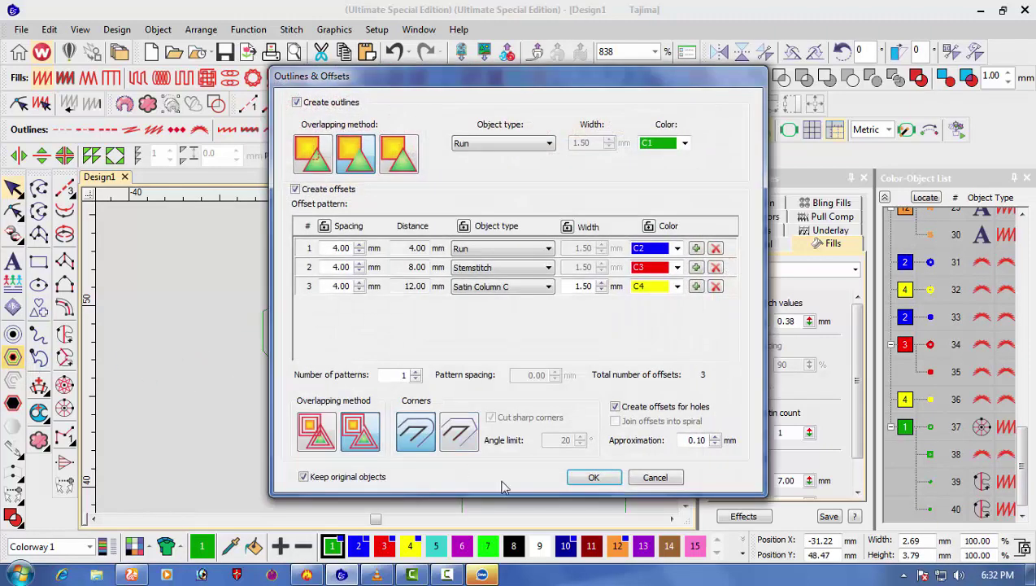
{"action": "left_click", "coordinate": [594, 478]}
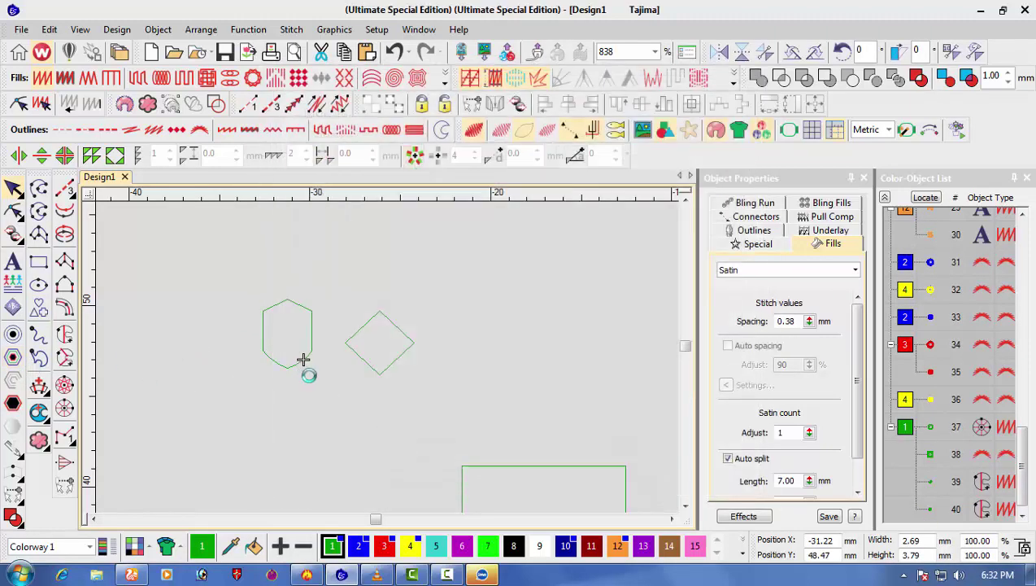
{"action": "key", "text": "s"}
{"action": "key", "text": "shift+z"}
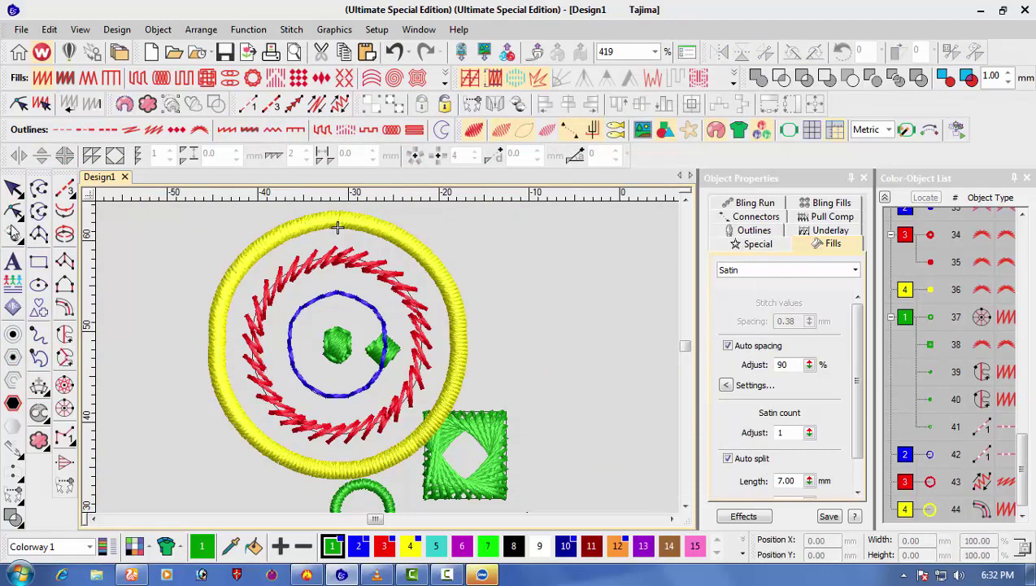
{"action": "left_click", "coordinate": [337, 228]}
{"action": "key", "text": "Delete"}
- Enlarge border shape 02 to about 11.3 by 15.9 mm, placed up and left of the diamond, and give it a Tatami fill
{"action": "left_click", "coordinate": [338, 362]}
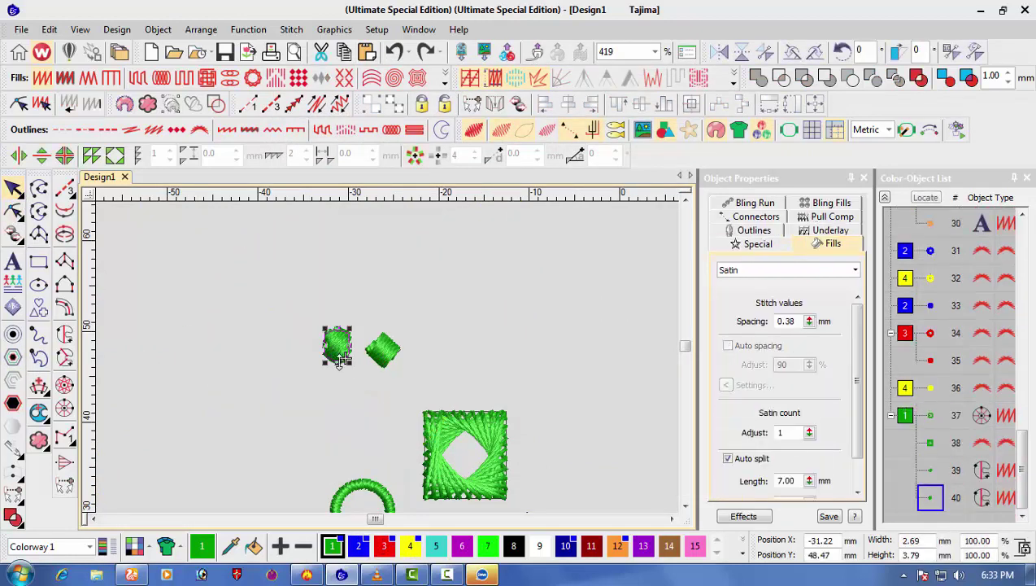
{"action": "left_click_drag", "start_coordinate": [338, 362], "coordinate": [395, 418]}
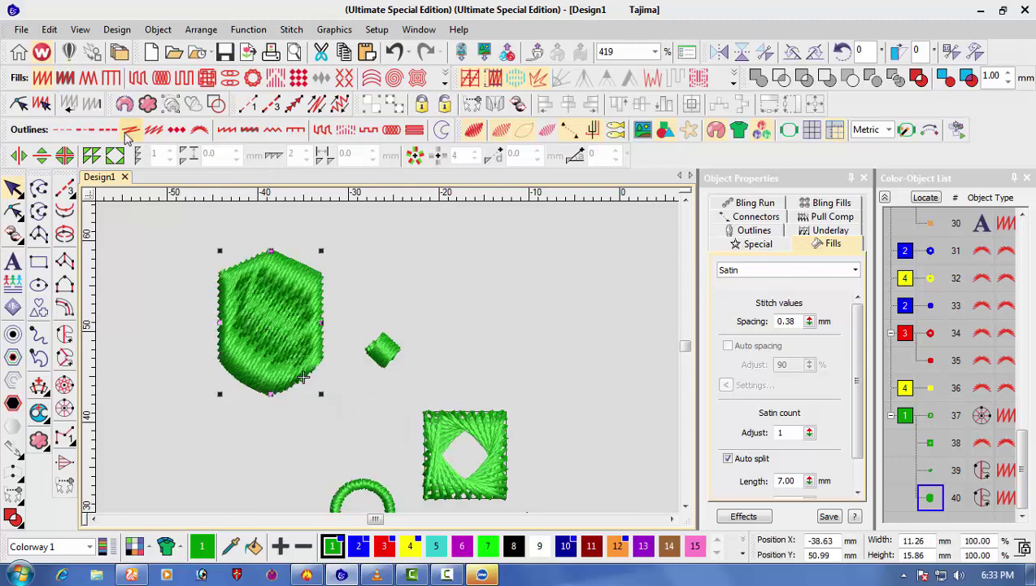
{"action": "left_click", "coordinate": [145, 84]}
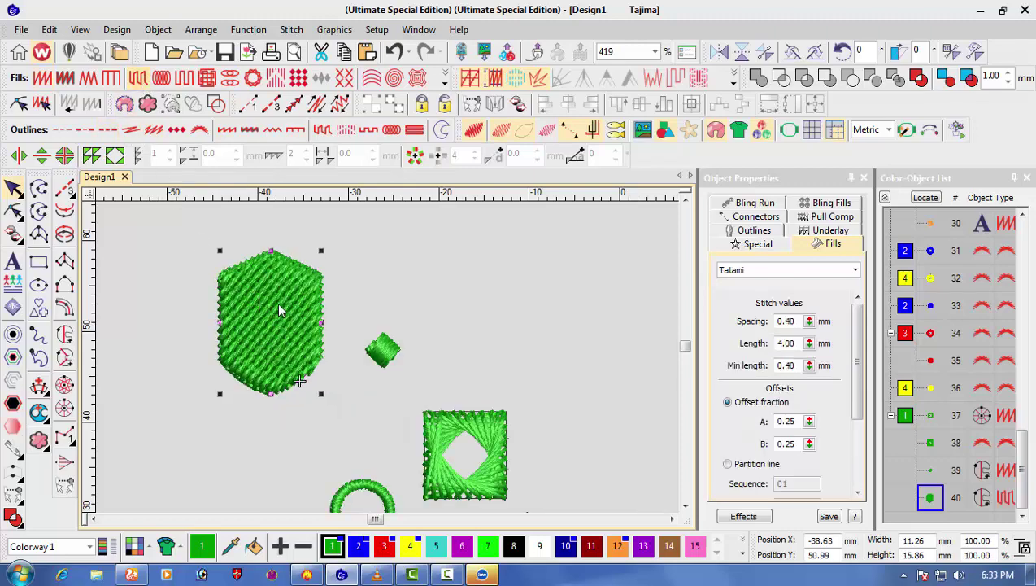
{"action": "key", "text": "s"}
{"action": "key", "text": "Escape"}
{"action": "left_click", "coordinate": [287, 304]}
{"action": "left_click", "coordinate": [212, 372]}
{"action": "left_click", "coordinate": [231, 366]}
{"action": "left_click", "coordinate": [410, 322]}
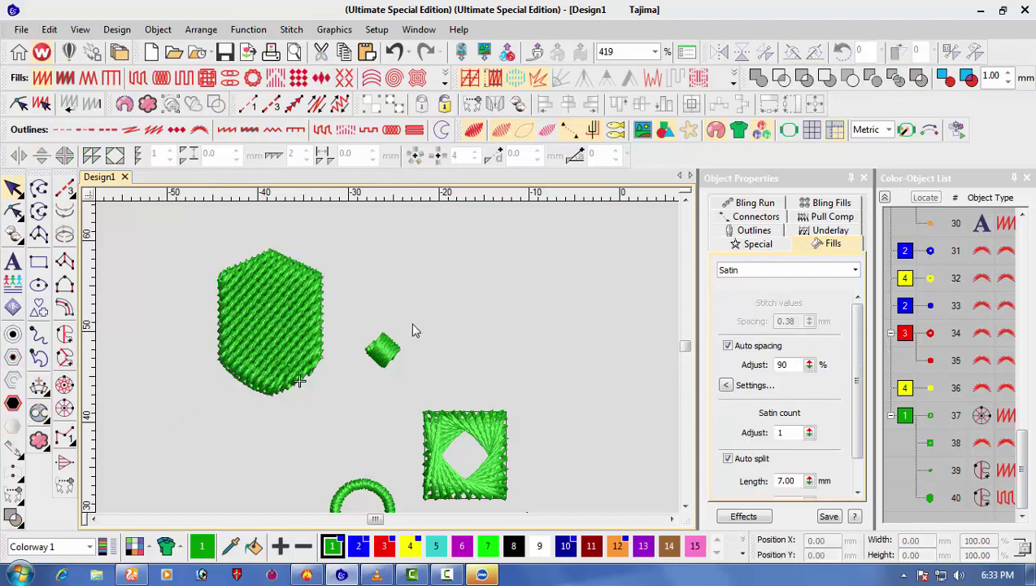
- Delete the large Tatami border shape, the small diamond and the small green satin ring
{"action": "scroll", "coordinate": [411, 323], "scroll_direction": "down", "scroll_amount": 3}
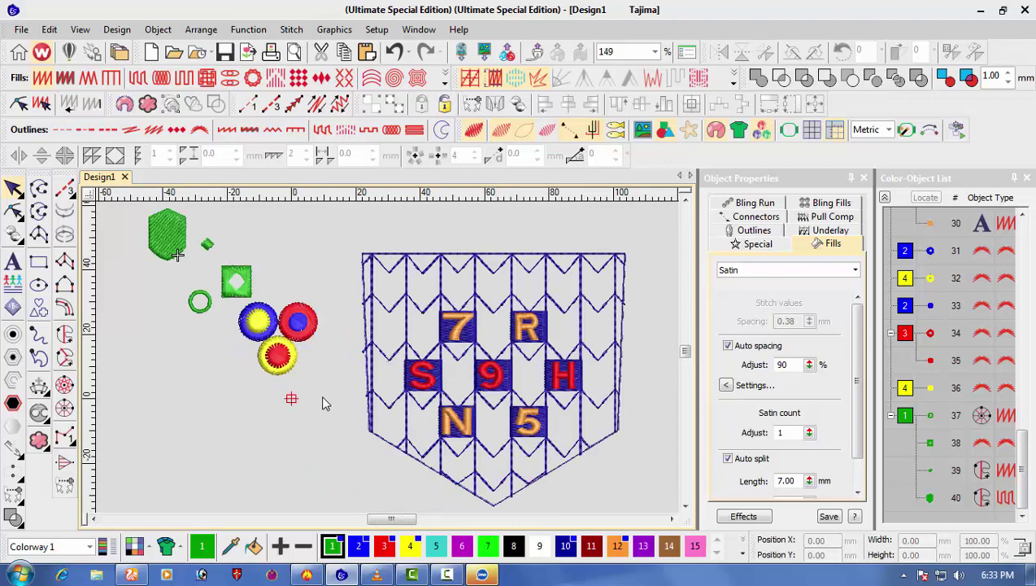
{"action": "left_click_drag", "start_coordinate": [185, 272], "coordinate": [298, 276]}
{"action": "key", "text": "Delete"}
{"action": "left_click", "coordinate": [301, 315]}
{"action": "key", "text": "Delete"}
{"action": "left_click", "coordinate": [303, 371]}
{"action": "key", "text": "Delete"}
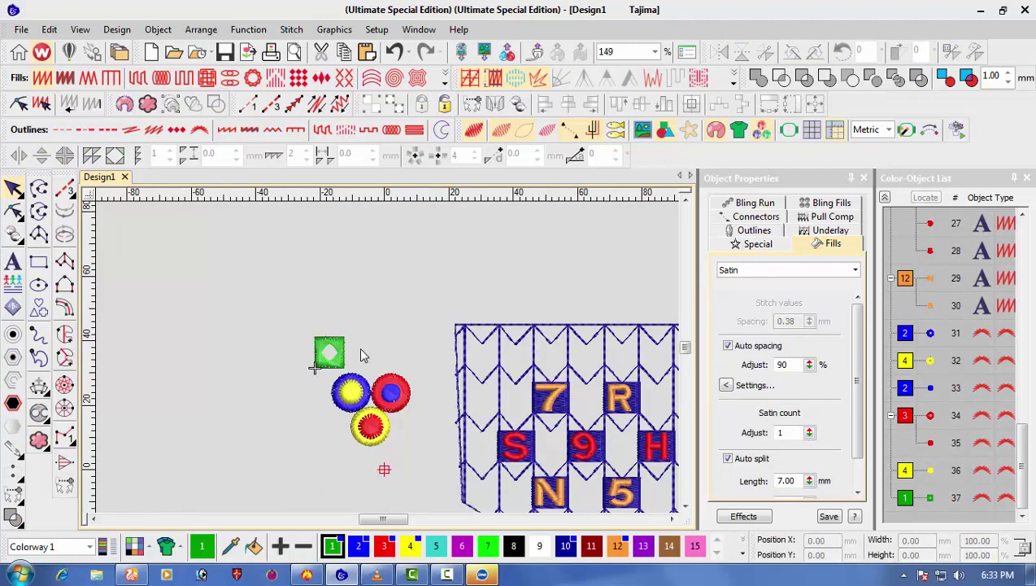
- Move the green String square up and to the left, away from the circles, and recolour it blue with colour 2
{"action": "left_click", "coordinate": [341, 366]}
{"action": "key", "text": "Escape"}
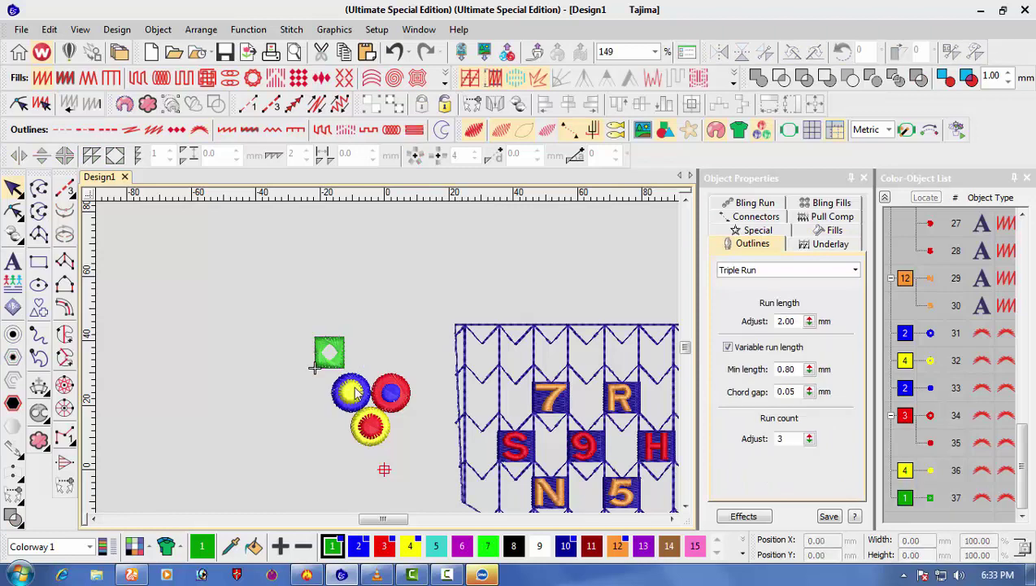
{"action": "scroll", "coordinate": [325, 355], "scroll_direction": "up", "scroll_amount": 2}
{"action": "left_click_drag", "start_coordinate": [409, 371], "coordinate": [366, 340]}
{"action": "scroll", "coordinate": [365, 340], "scroll_direction": "up", "scroll_amount": 1}
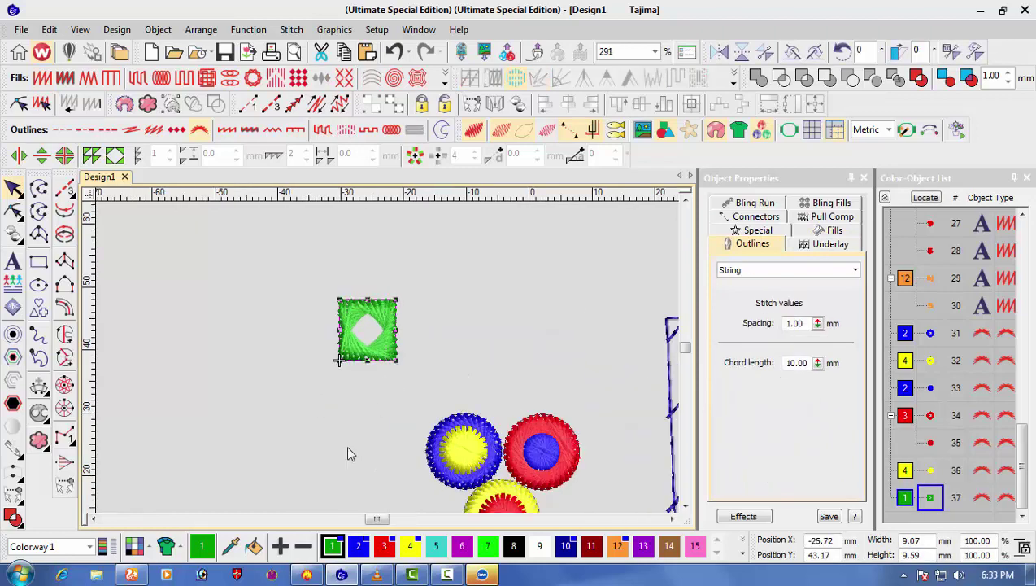
{"action": "left_click", "coordinate": [358, 546]}
- Place a copy of the blue String square directly to its right and recolour the copy red with colour 3
{"action": "scroll", "coordinate": [376, 342], "scroll_direction": "up", "scroll_amount": 2}
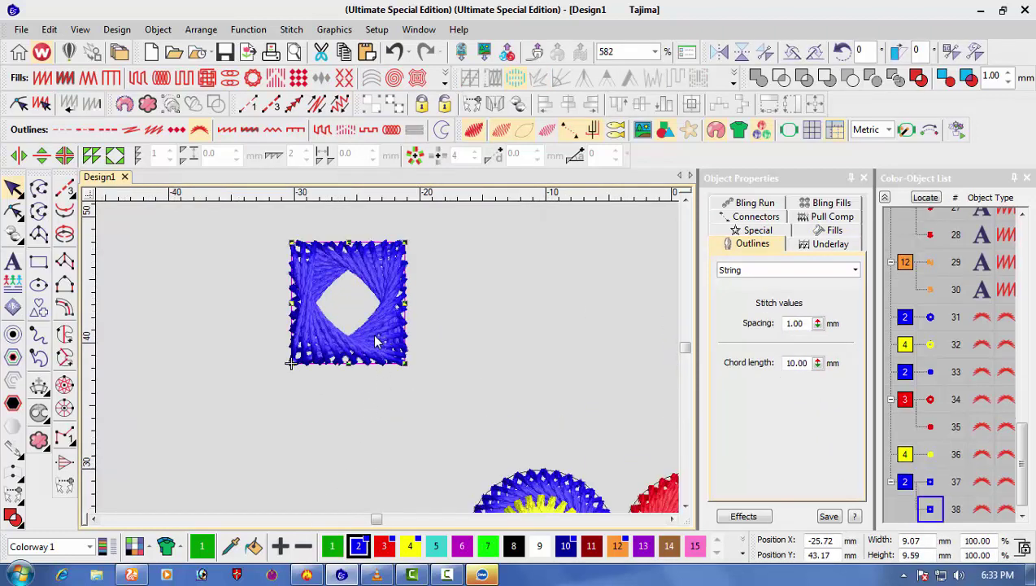
{"action": "left_click_drag", "start_coordinate": [488, 349], "coordinate": [405, 472]}
{"action": "left_click", "coordinate": [385, 546]}
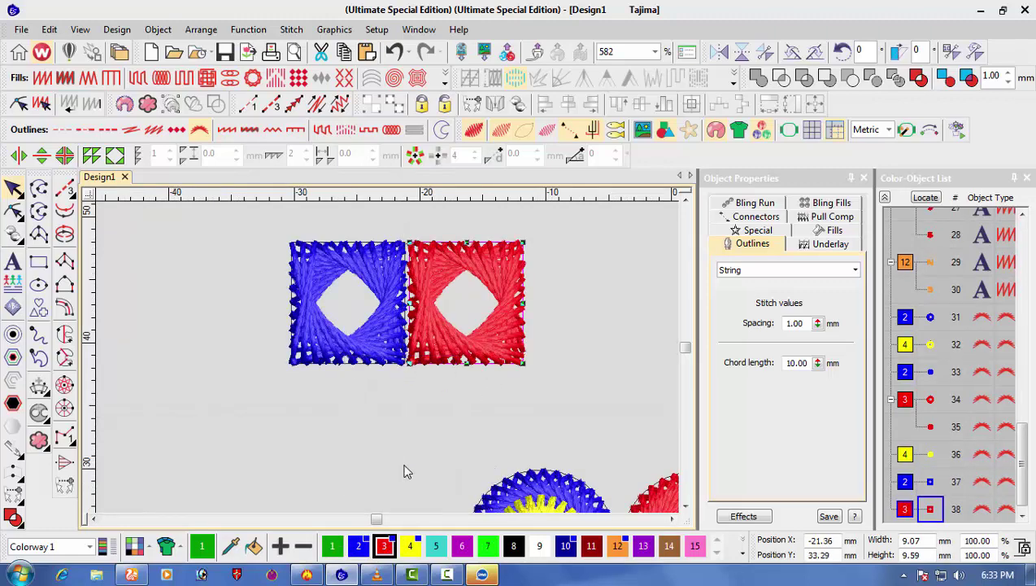
{"action": "left_click", "coordinate": [410, 546]}
{"action": "key", "text": "ctrl+z"}
{"action": "key", "text": "ctrl+z"}
- Place another copy of the String square centred beneath the blue and red pair and recolour it yellow with colour 4
{"action": "left_click_drag", "start_coordinate": [473, 345], "coordinate": [412, 467]}
{"action": "left_click", "coordinate": [412, 549]}
{"action": "left_click", "coordinate": [558, 429]}
{"action": "scroll", "coordinate": [553, 429], "scroll_direction": "down", "scroll_amount": 1}
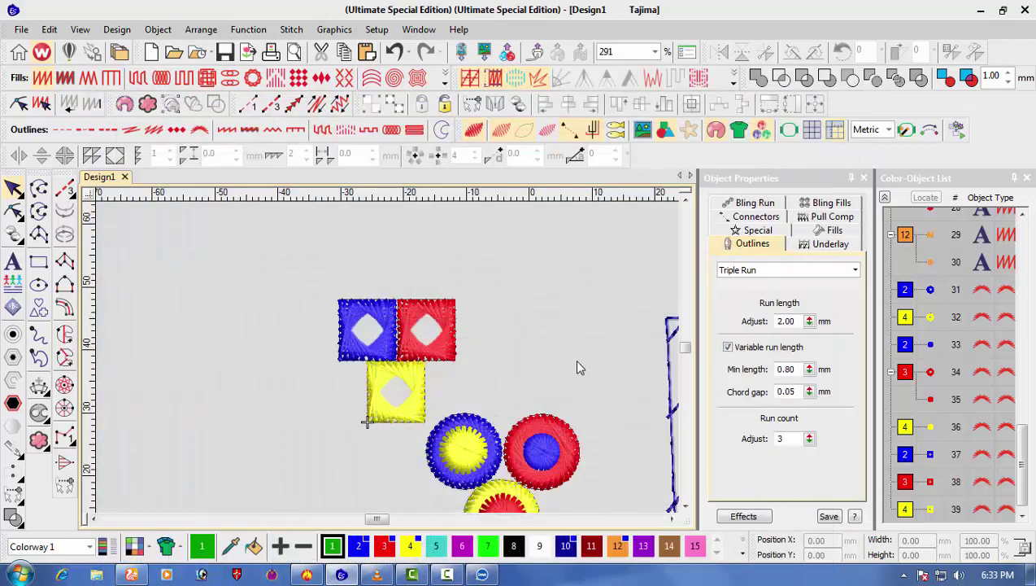
- Move the group of three String circles to just outside the pocket's upper right corner
{"action": "scroll", "coordinate": [464, 423], "scroll_direction": "down", "scroll_amount": 2}
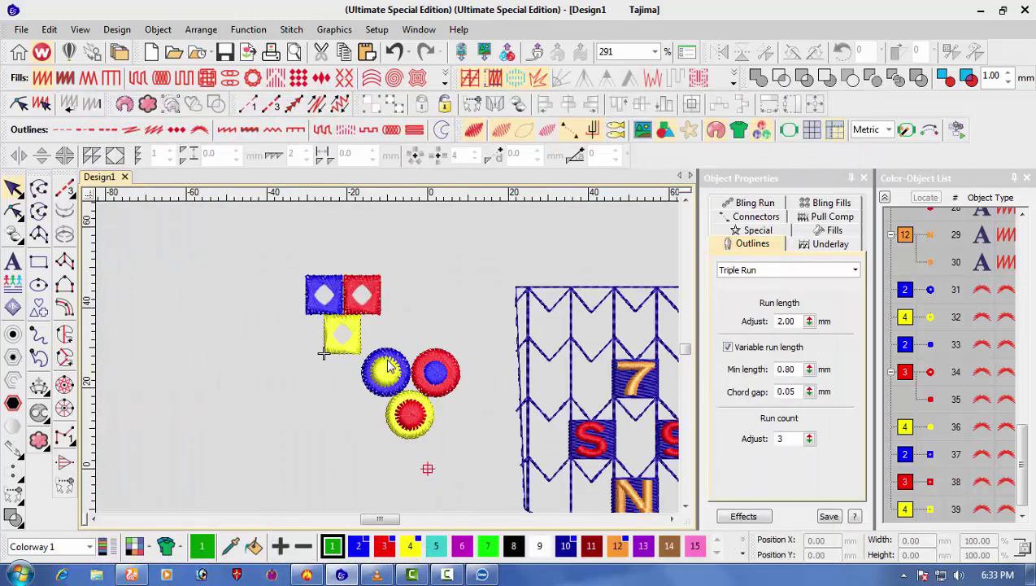
{"action": "scroll", "coordinate": [416, 366], "scroll_direction": "up", "scroll_amount": 2}
{"action": "scroll", "coordinate": [386, 355], "scroll_direction": "down", "scroll_amount": 3}
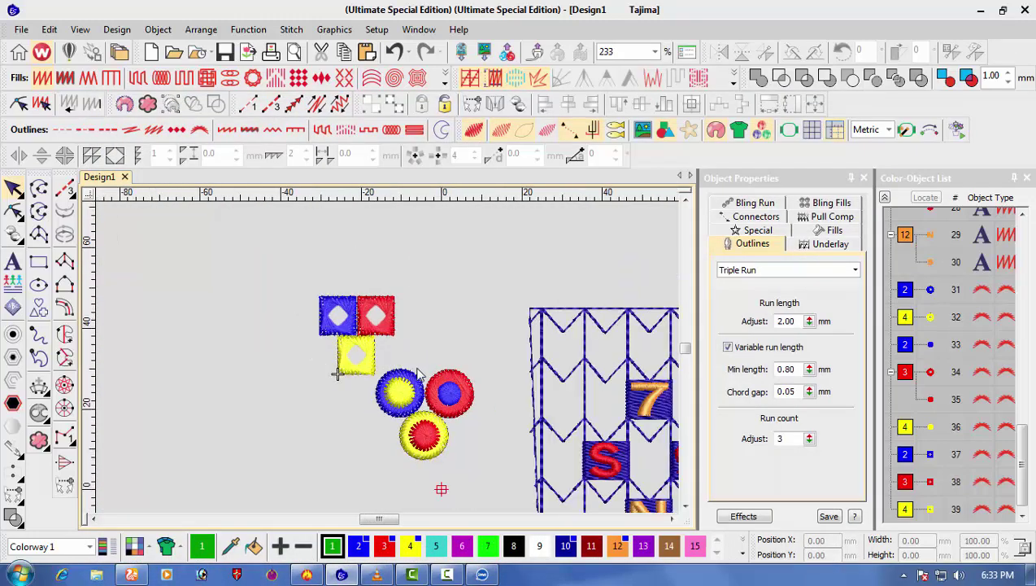
{"action": "scroll", "coordinate": [389, 366], "scroll_direction": "up", "scroll_amount": 2}
{"action": "scroll", "coordinate": [381, 376], "scroll_direction": "down", "scroll_amount": 2}
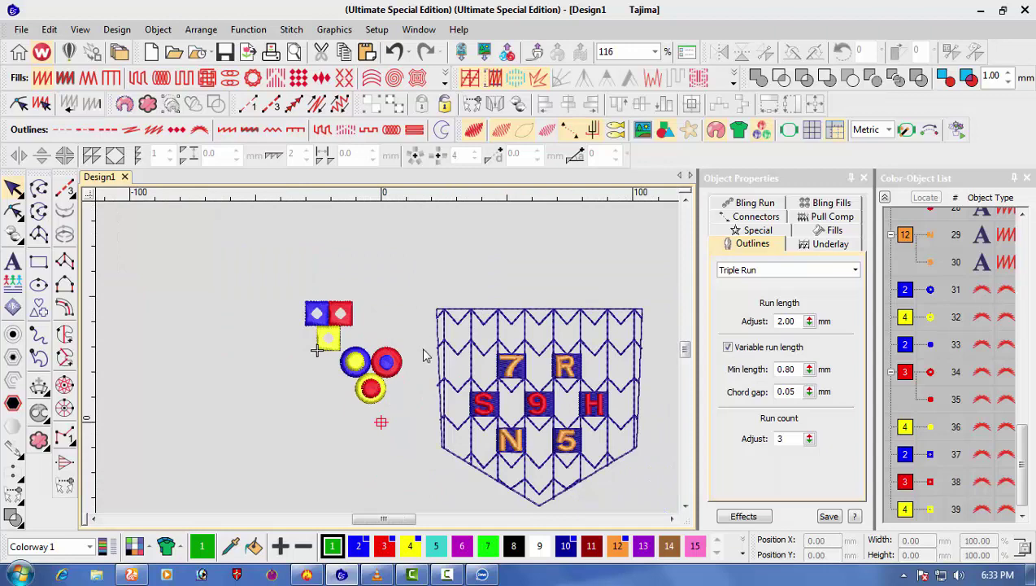
{"action": "left_click_drag", "start_coordinate": [371, 397], "coordinate": [545, 351]}
- Move the blue, red and yellow String squares together to just outside the pocket's upper left corner and fit the whole design in view
{"action": "left_click_drag", "start_coordinate": [147, 312], "coordinate": [236, 395]}
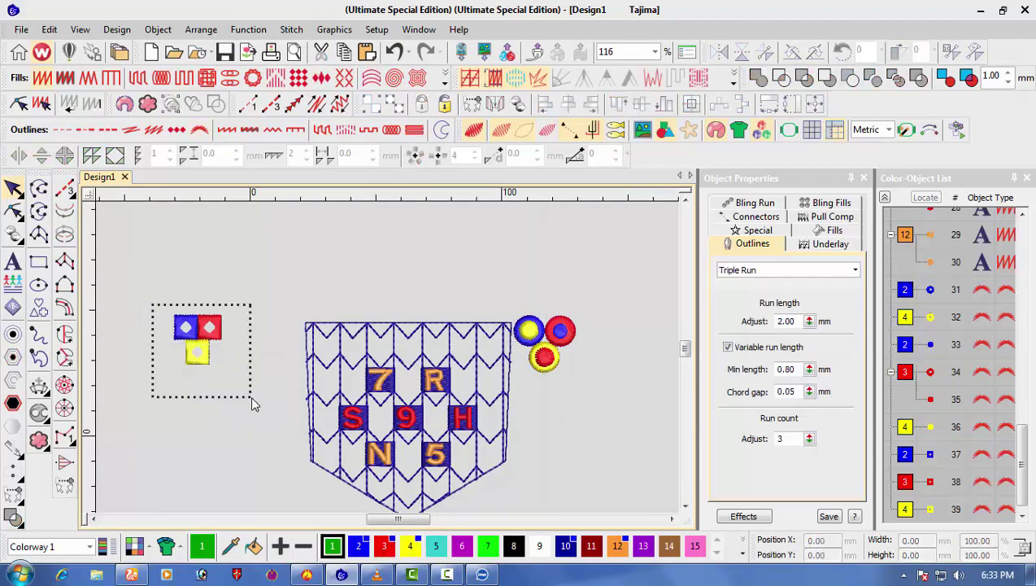
{"action": "left_click_drag", "start_coordinate": [193, 351], "coordinate": [272, 358]}
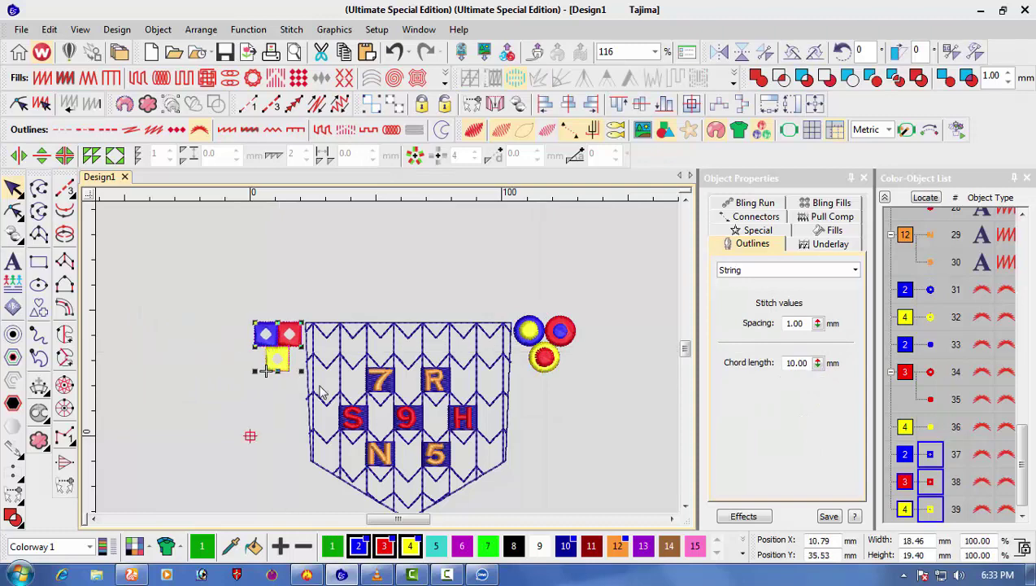
{"action": "key", "text": "0"}
{"action": "left_click", "coordinate": [567, 395]}
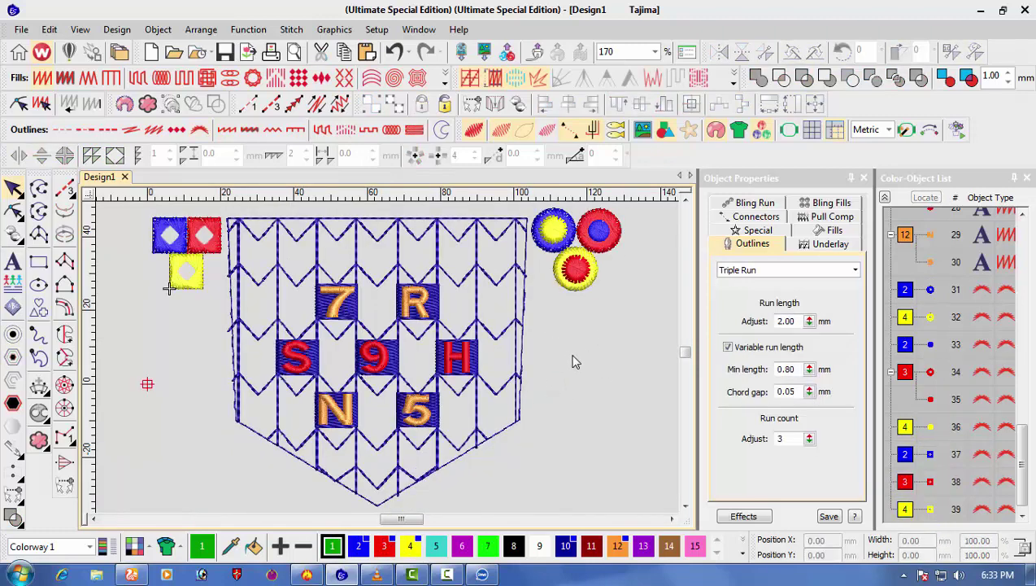
{"action": "left_click", "coordinate": [20, 574]}
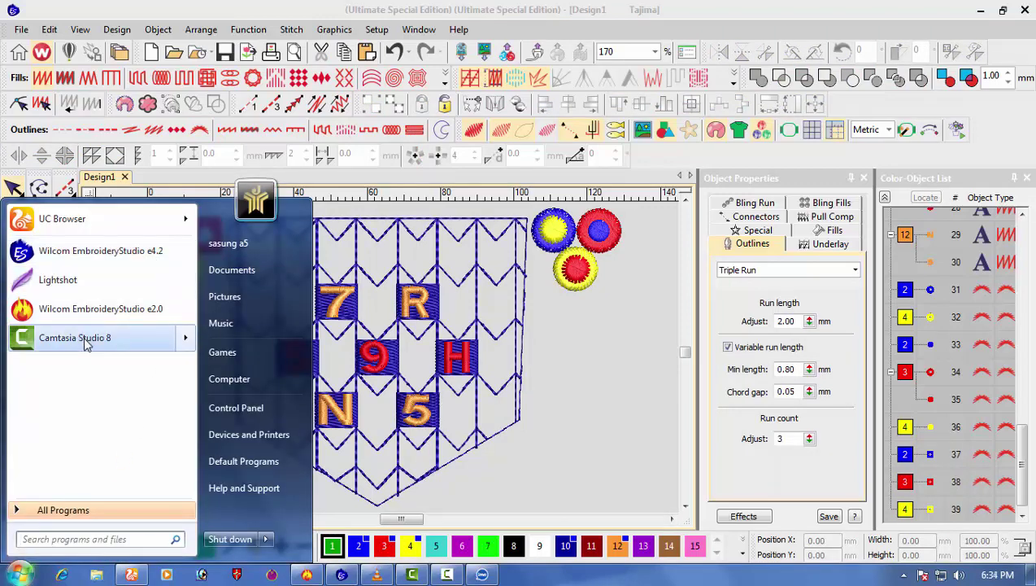
{"action": "left_click", "coordinate": [628, 417]}
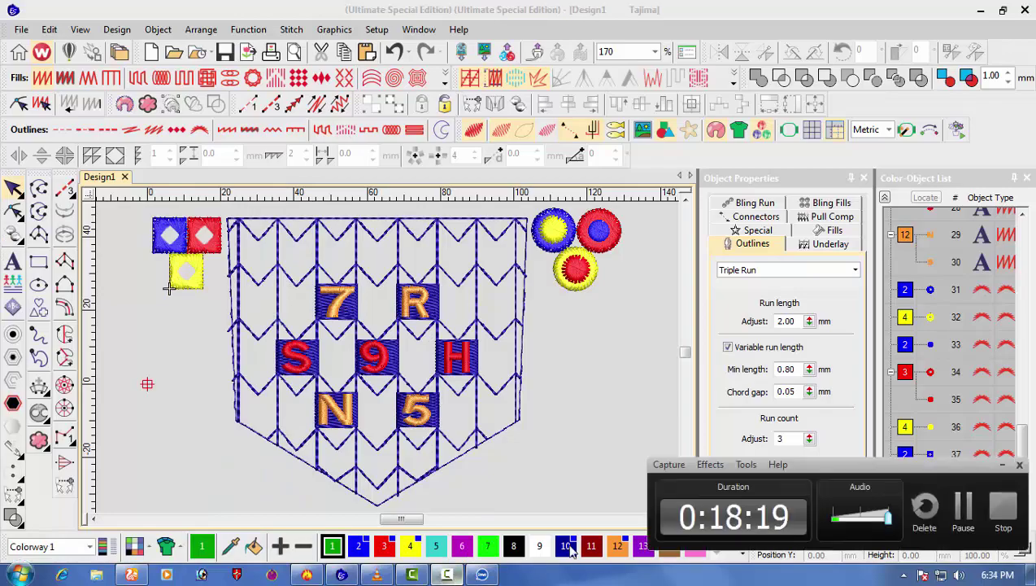